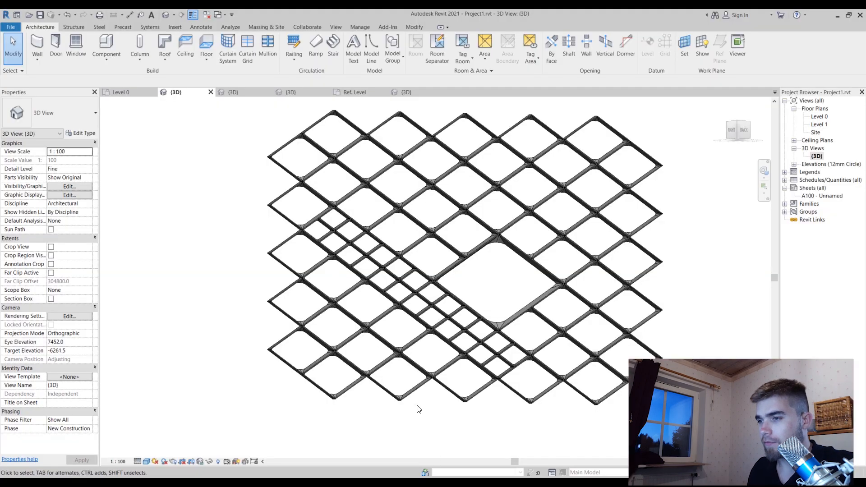
Examine the rib joints and rounded corners around the large diamond opening, selecting an adjoining romb panel
{"action": "scroll", "coordinate": [416, 408], "scroll_direction": "down", "scroll_amount": 2}
{"action": "middle_click_drag", "start_coordinate": [368, 253], "coordinate": [406, 212], "text": "shift"}
{"action": "scroll", "coordinate": [456, 289], "scroll_direction": "up", "scroll_amount": 6}
{"action": "scroll", "coordinate": [554, 298], "scroll_direction": "up", "scroll_amount": 3}
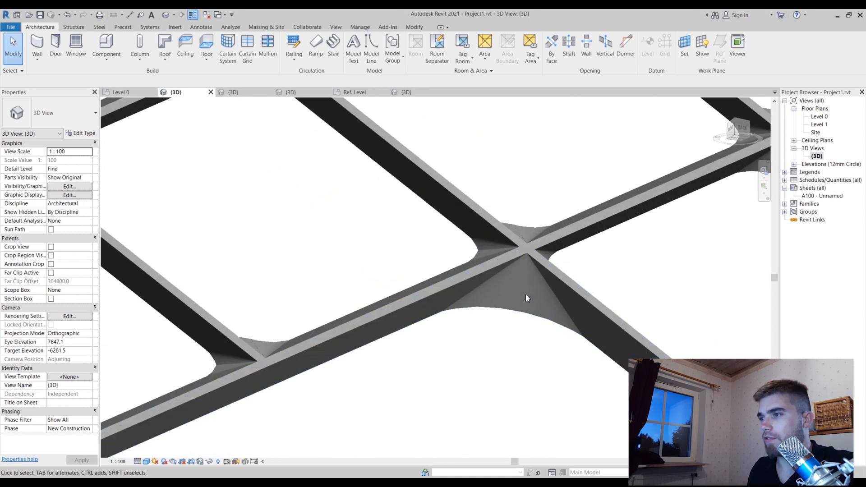
{"action": "scroll", "coordinate": [559, 318], "scroll_direction": "up", "scroll_amount": 3}
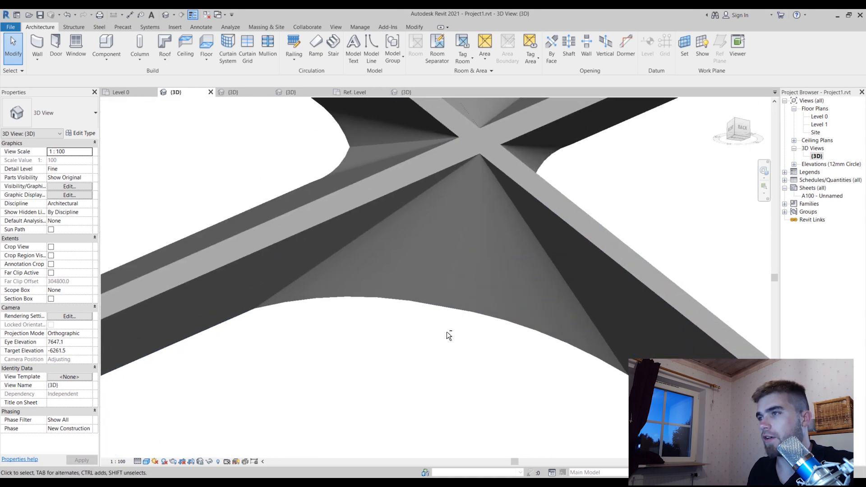
{"action": "middle_click_drag", "start_coordinate": [449, 334], "coordinate": [486, 272], "text": "shift"}
{"action": "scroll", "coordinate": [487, 273], "scroll_direction": "down", "scroll_amount": 3}
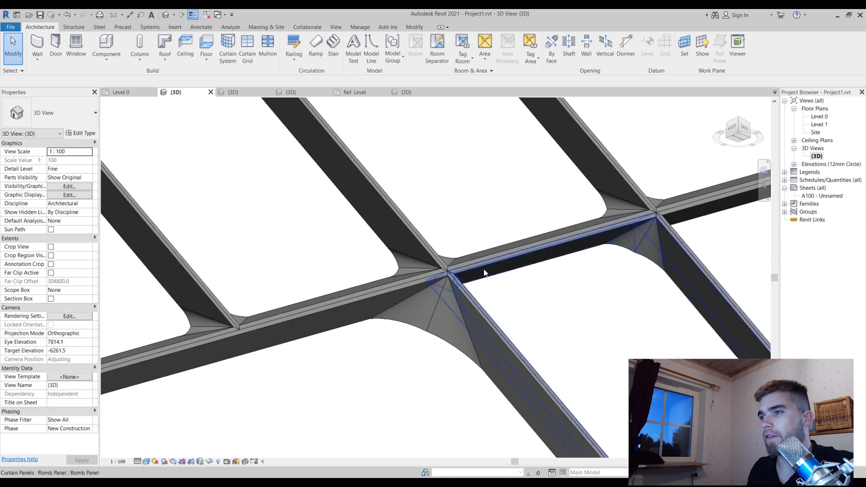
{"action": "left_click", "coordinate": [487, 266]}
{"action": "scroll", "coordinate": [486, 264], "scroll_direction": "down", "scroll_amount": 5}
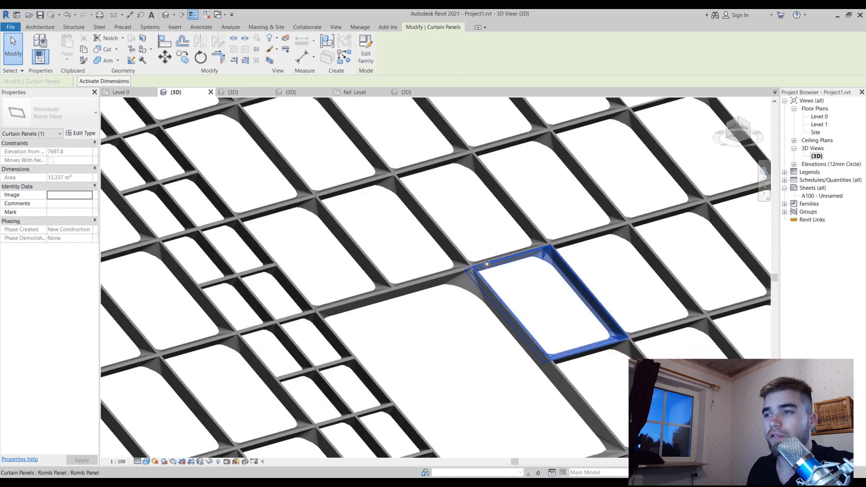
{"action": "middle_click_drag", "start_coordinate": [486, 264], "coordinate": [415, 251], "text": "shift"}
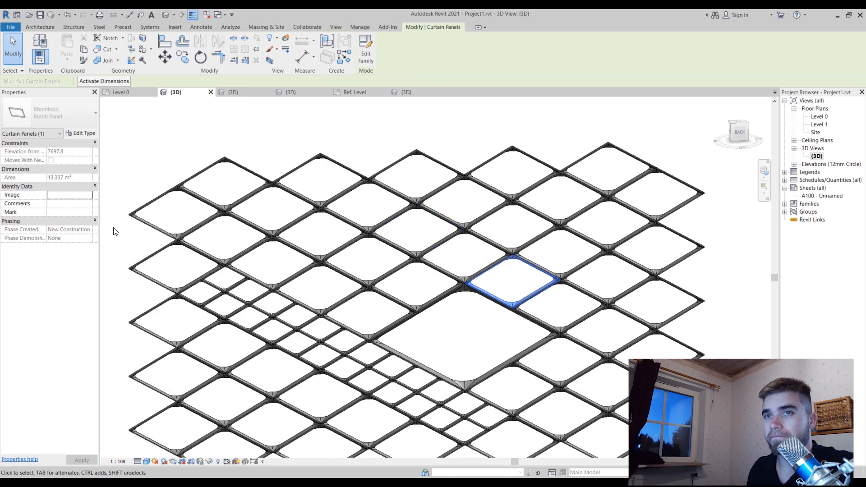
Inspect a standard romb panel in the upper rows up close, including its corner transitions and its place in the overall lattice
{"action": "scroll", "coordinate": [317, 197], "scroll_direction": "up", "scroll_amount": 6}
{"action": "left_click", "coordinate": [353, 219]}
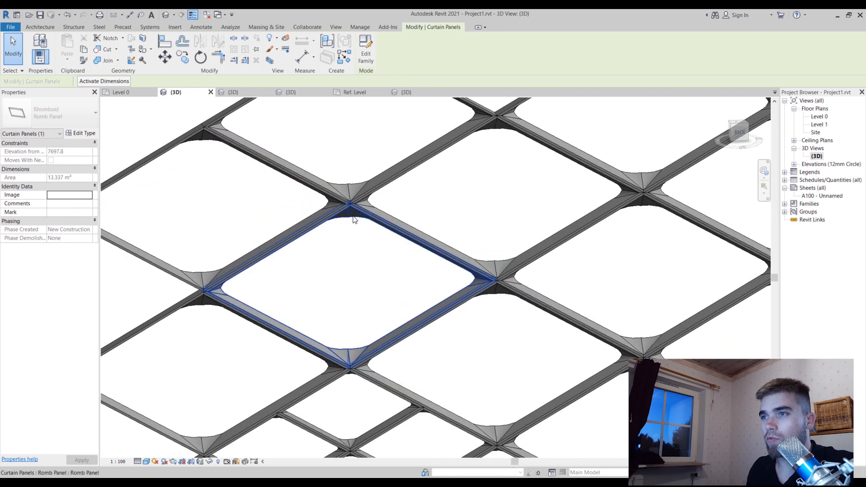
{"action": "middle_click_drag", "start_coordinate": [353, 218], "coordinate": [354, 100], "text": "shift"}
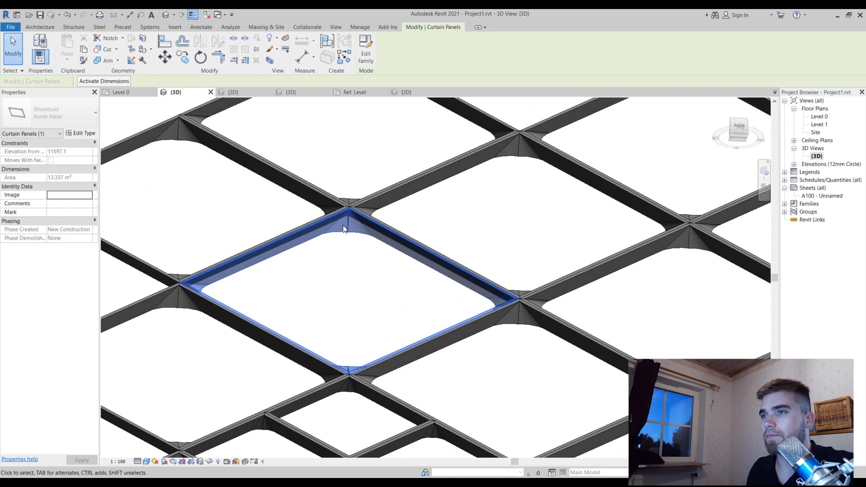
{"action": "scroll", "coordinate": [280, 221], "scroll_direction": "down", "scroll_amount": 5}
{"action": "middle_click_drag", "start_coordinate": [391, 190], "coordinate": [387, 278], "text": "shift"}
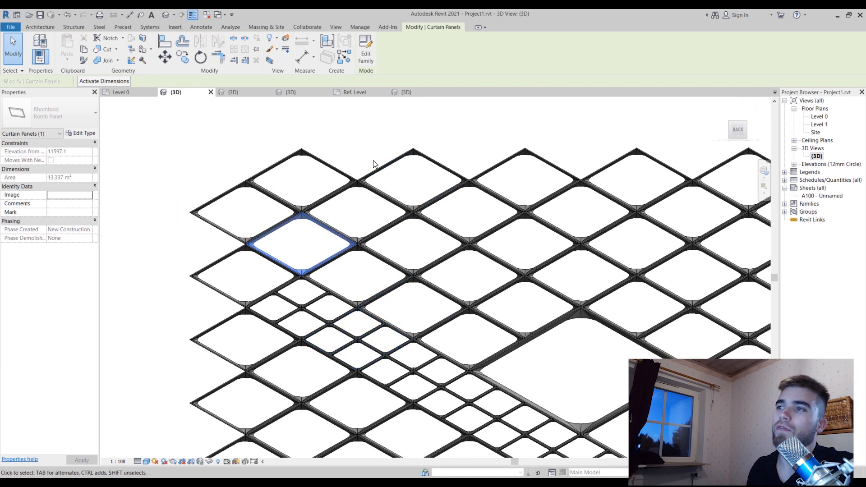
{"action": "scroll", "coordinate": [375, 163], "scroll_direction": "down", "scroll_amount": 4}
{"action": "middle_click_drag", "start_coordinate": [427, 372], "coordinate": [434, 325], "text": "shift"}
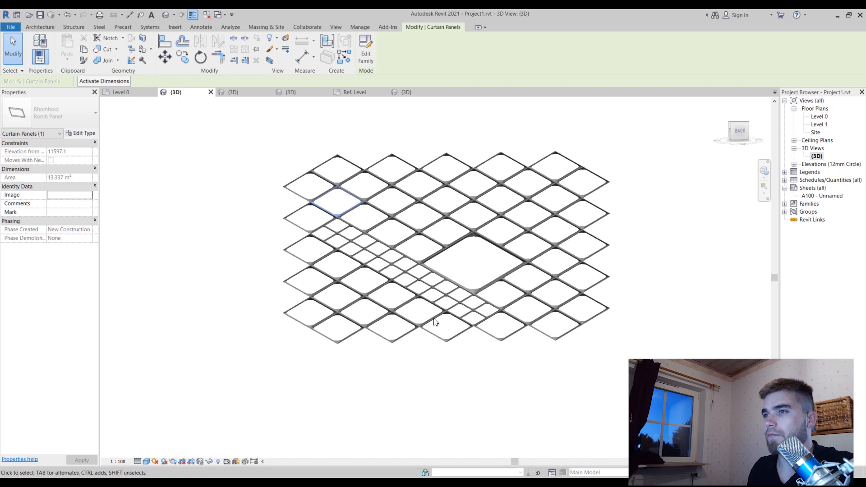
{"action": "scroll", "coordinate": [416, 180], "scroll_direction": "up", "scroll_amount": 3}
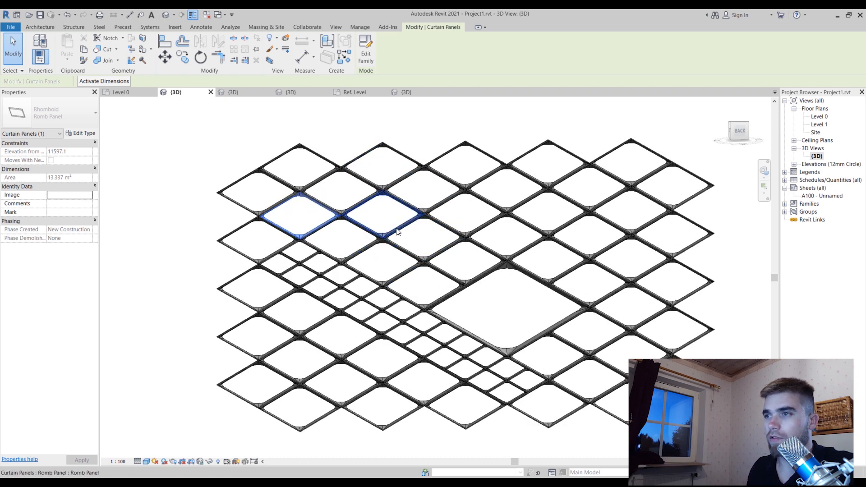
Review the type parameters of a standard Romb Panel, such as its fillets, profile sizes and thickness, without changing them
{"action": "left_click", "coordinate": [397, 232]}
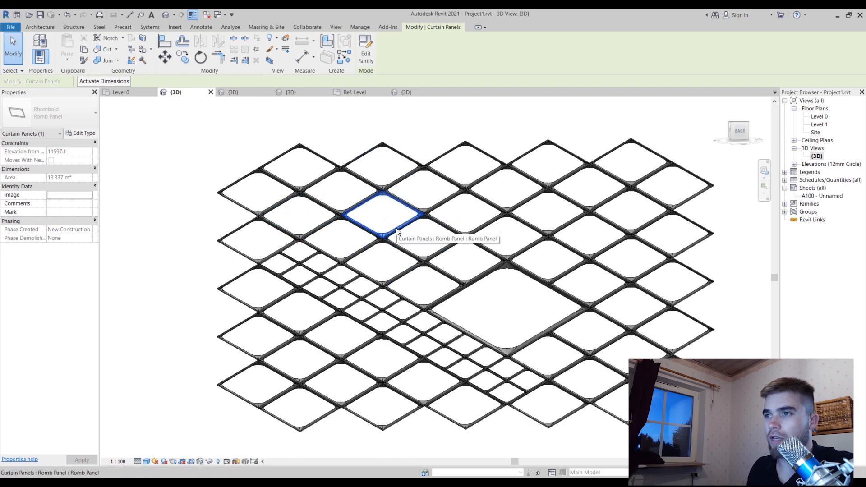
{"action": "left_click", "coordinate": [81, 134]}
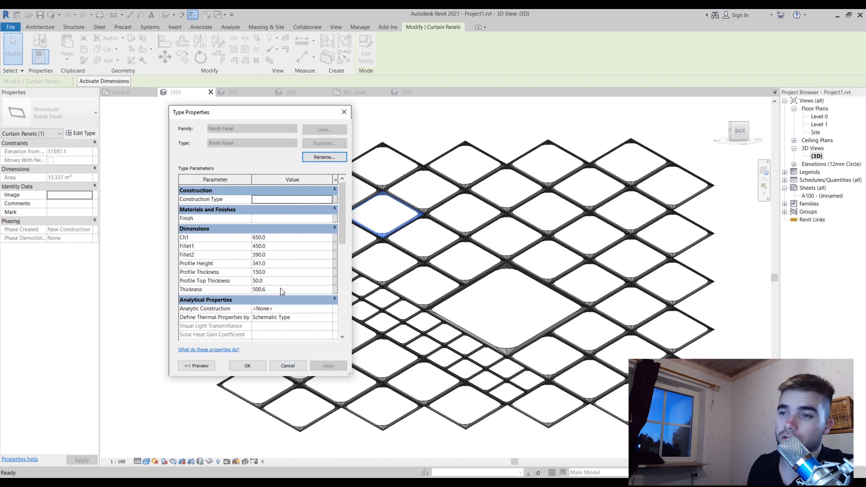
{"action": "left_click", "coordinate": [297, 367]}
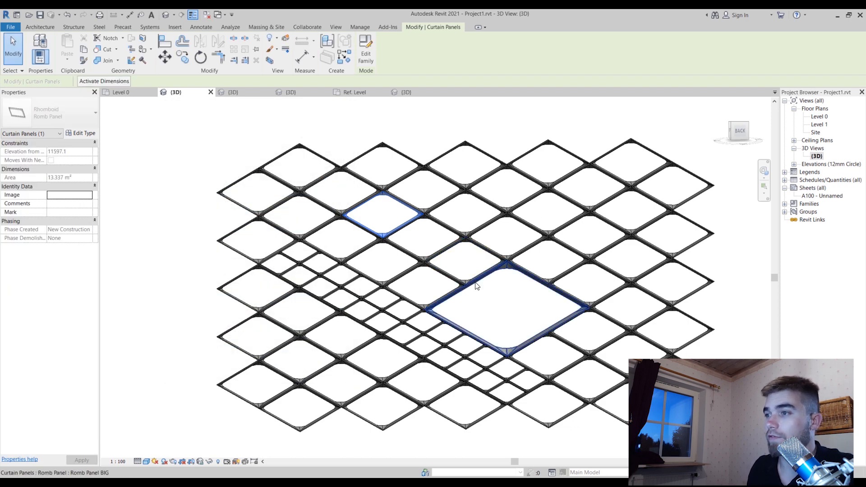
Select the large Romb Panel BIG and examine how it fits among the surrounding standard and small panels
{"action": "left_click", "coordinate": [473, 283]}
{"action": "scroll", "coordinate": [325, 135], "scroll_direction": "down", "scroll_amount": 2}
{"action": "middle_click_drag", "start_coordinate": [493, 271], "coordinate": [587, 227], "text": "shift"}
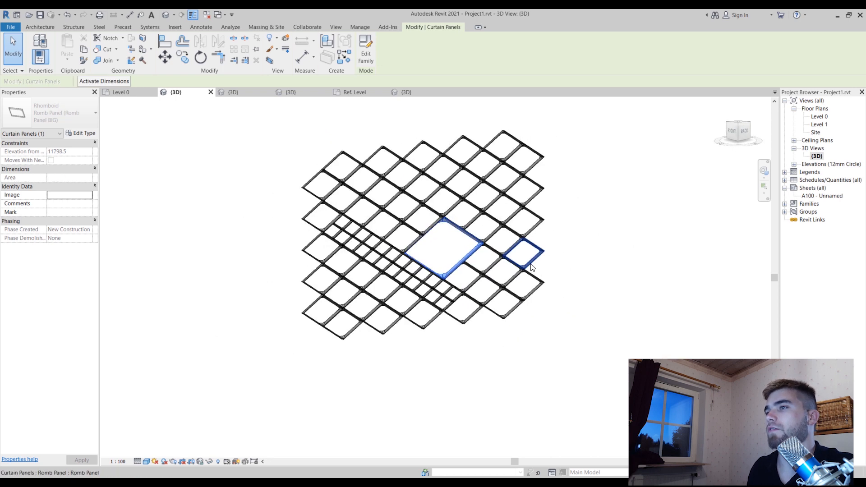
{"action": "left_click", "coordinate": [563, 250]}
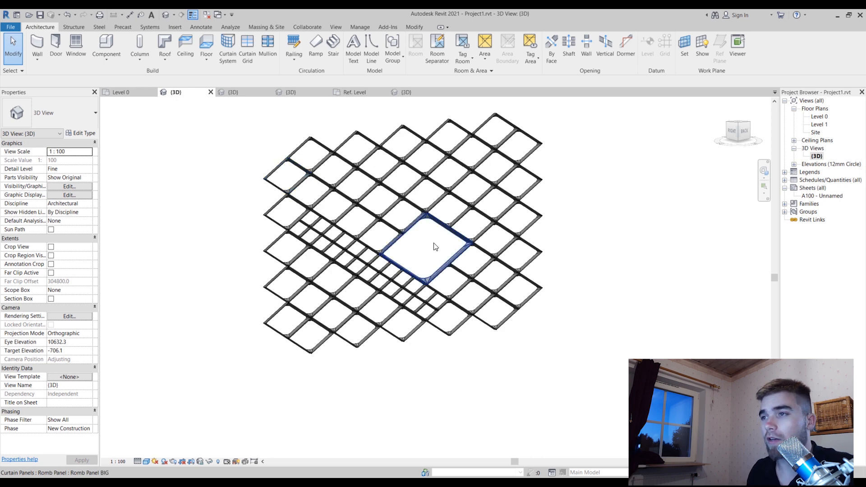
{"action": "scroll", "coordinate": [434, 244], "scroll_direction": "up", "scroll_amount": 3}
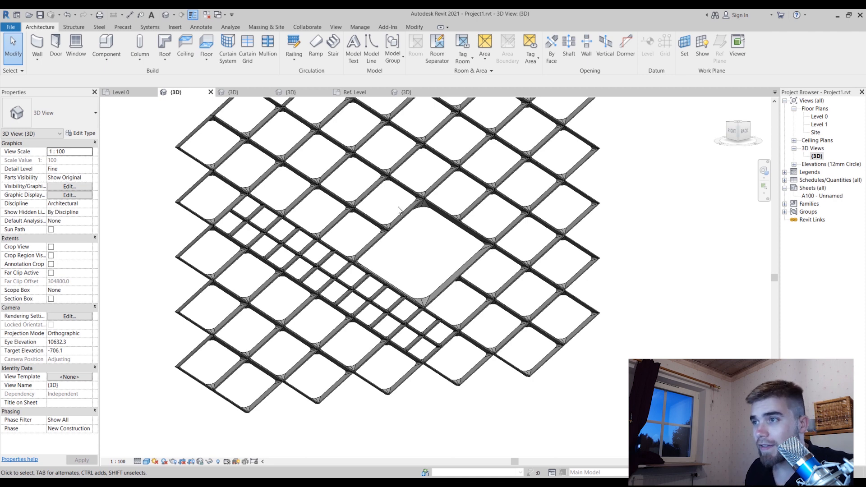
{"action": "left_click", "coordinate": [449, 213]}
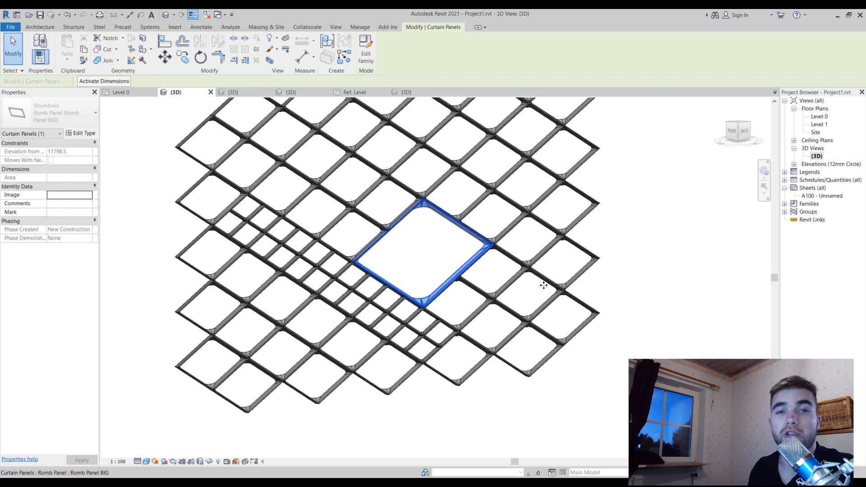
{"action": "left_click", "coordinate": [544, 285]}
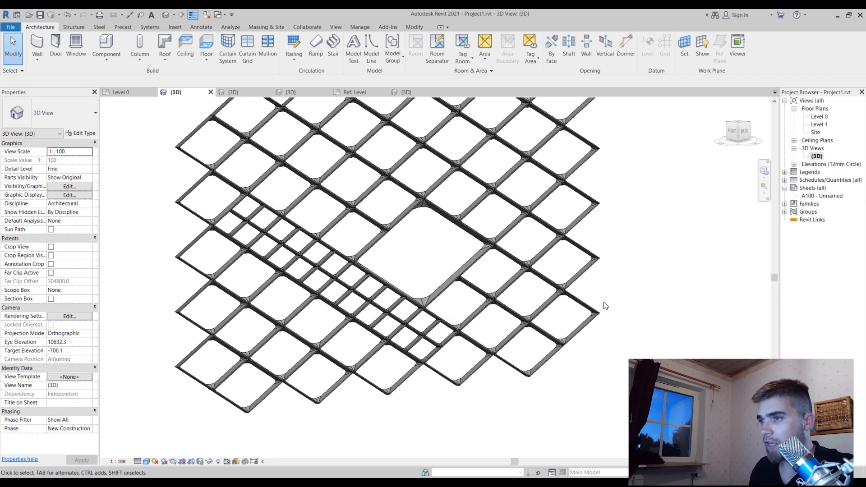
{"action": "scroll", "coordinate": [605, 307], "scroll_direction": "down", "scroll_amount": 3}
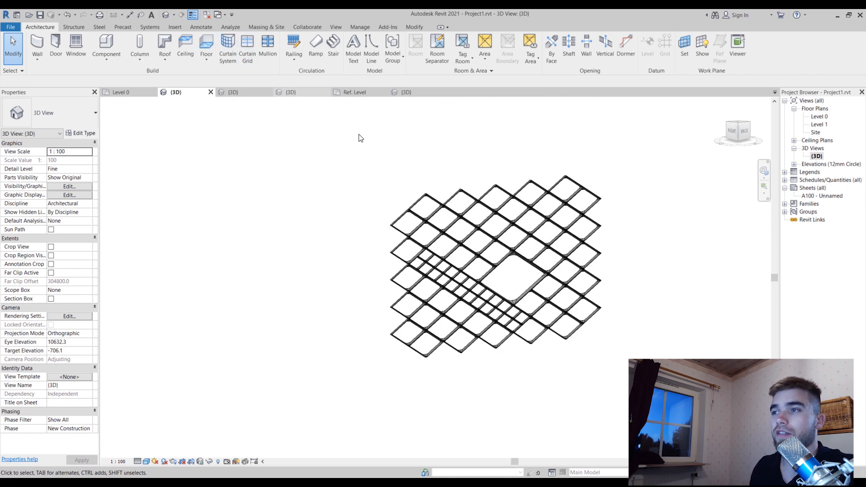
Turn on the display of the conceptual mass that carries the panel lattice
{"action": "scroll", "coordinate": [494, 295], "scroll_direction": "up", "scroll_amount": 3}
{"action": "middle_click_drag", "start_coordinate": [494, 295], "coordinate": [445, 338], "text": "shift"}
{"action": "scroll", "coordinate": [404, 291], "scroll_direction": "up", "scroll_amount": 3}
{"action": "scroll", "coordinate": [201, 209], "scroll_direction": "up", "scroll_amount": 2}
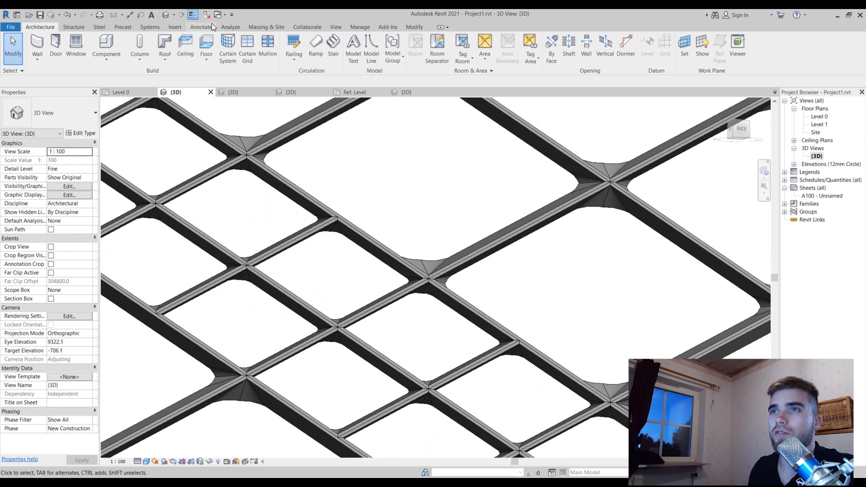
{"action": "left_click", "coordinate": [257, 28]}
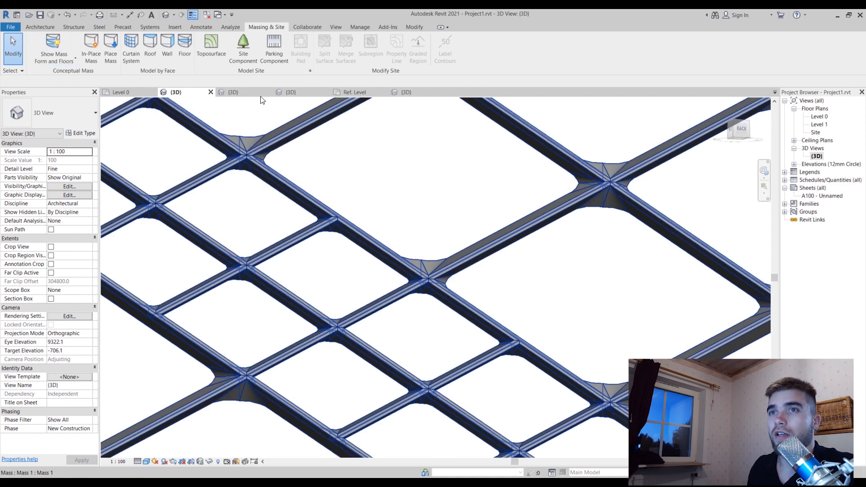
{"action": "scroll", "coordinate": [366, 185], "scroll_direction": "down", "scroll_amount": 4}
{"action": "scroll", "coordinate": [368, 187], "scroll_direction": "down", "scroll_amount": 4}
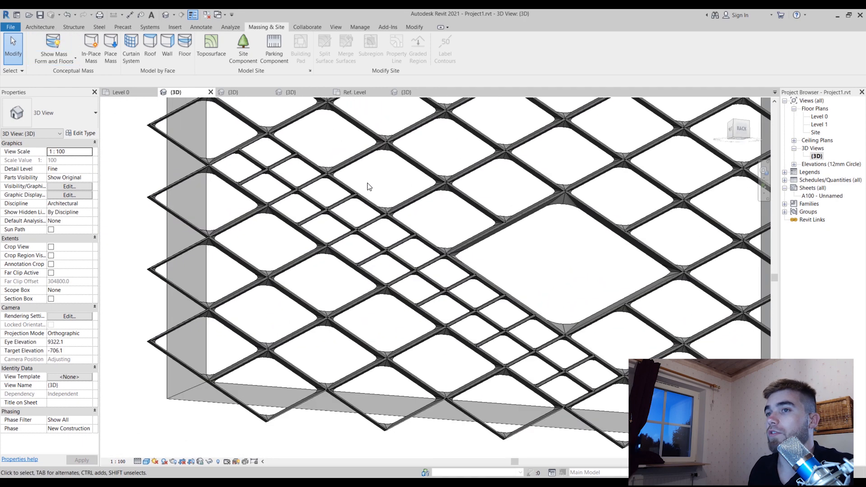
{"action": "middle_click_drag", "start_coordinate": [705, 260], "coordinate": [668, 348], "text": "shift"}
{"action": "scroll", "coordinate": [117, 220], "scroll_direction": "down", "scroll_amount": 2}
{"action": "scroll", "coordinate": [234, 129], "scroll_direction": "up", "scroll_amount": 5}
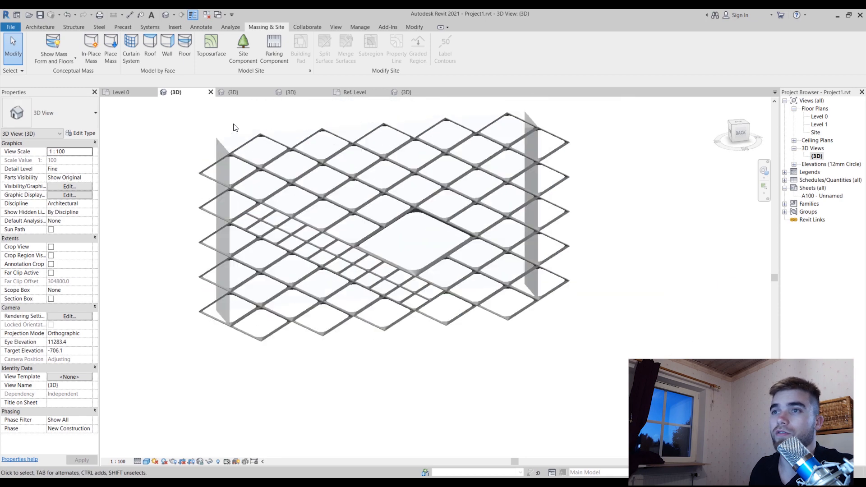
Lower the top face of the mass with its shape handle to shorten the panelled block
{"action": "left_click", "coordinate": [224, 141]}
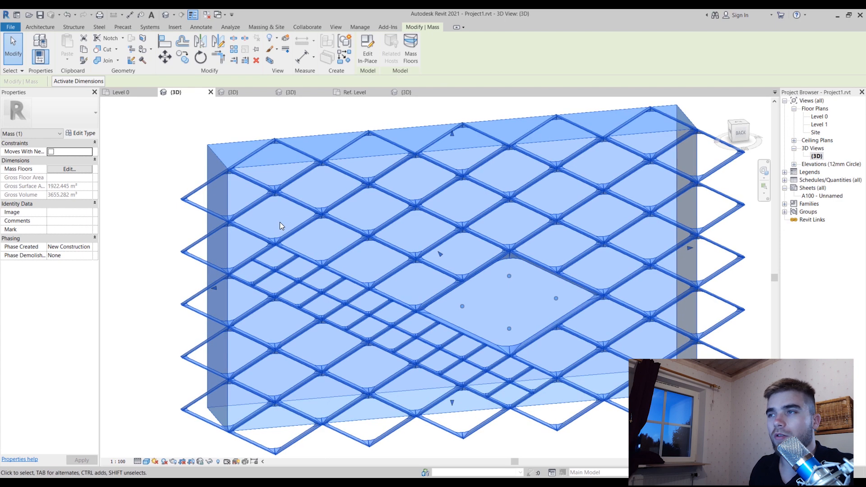
{"action": "scroll", "coordinate": [459, 387], "scroll_direction": "down", "scroll_amount": 2}
{"action": "middle_click_drag", "start_coordinate": [458, 386], "coordinate": [496, 417], "text": "shift"}
{"action": "left_click", "coordinate": [658, 352]}
{"action": "middle_click_drag", "start_coordinate": [581, 383], "coordinate": [546, 368], "text": "shift"}
{"action": "left_click", "coordinate": [414, 208]}
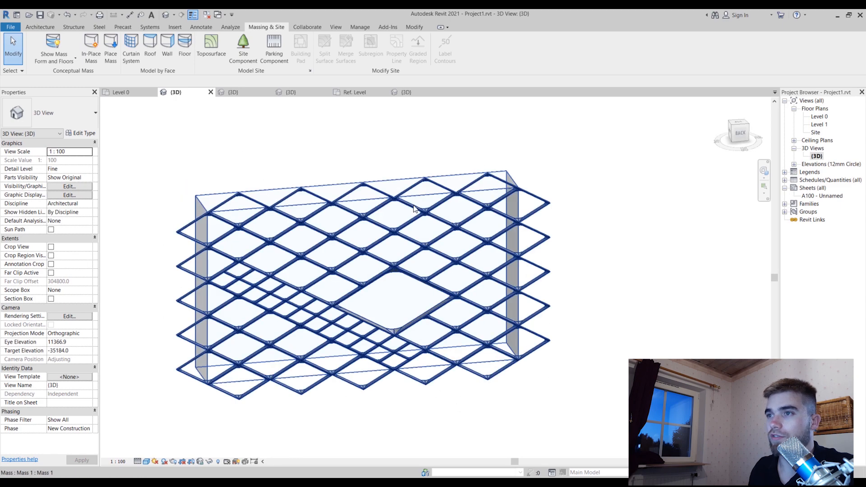
{"action": "left_click", "coordinate": [367, 193]}
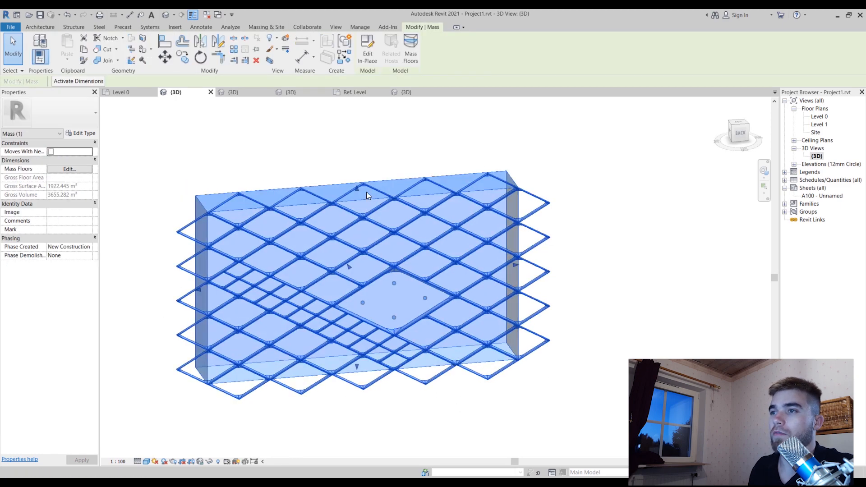
{"action": "left_click_drag", "start_coordinate": [358, 189], "coordinate": [356, 214]}
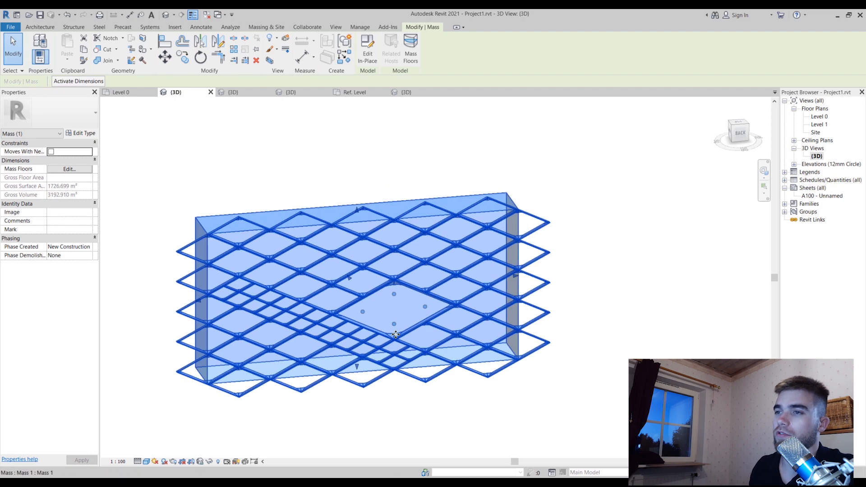
{"action": "middle_click_drag", "start_coordinate": [421, 429], "coordinate": [499, 379], "text": "shift"}
{"action": "left_click", "coordinate": [565, 408]}
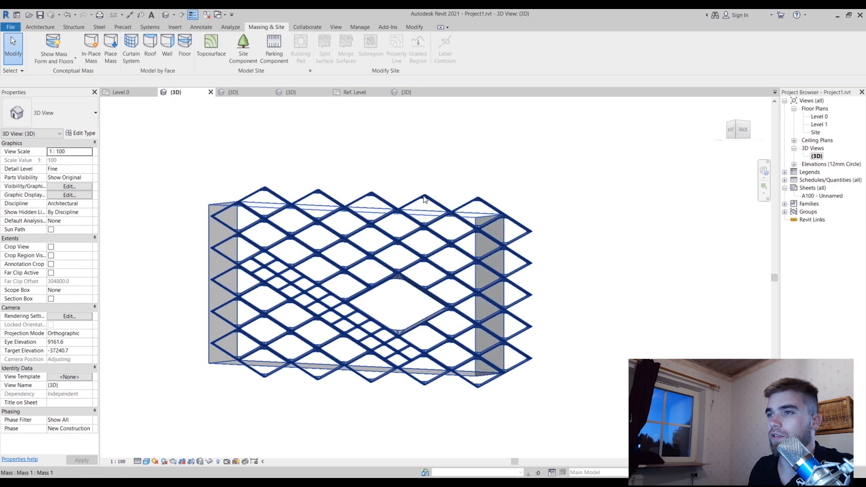
Check the resized lattice and open the type properties of a standard romb panel, leaving them unchanged
{"action": "scroll", "coordinate": [410, 222], "scroll_direction": "up", "scroll_amount": 5}
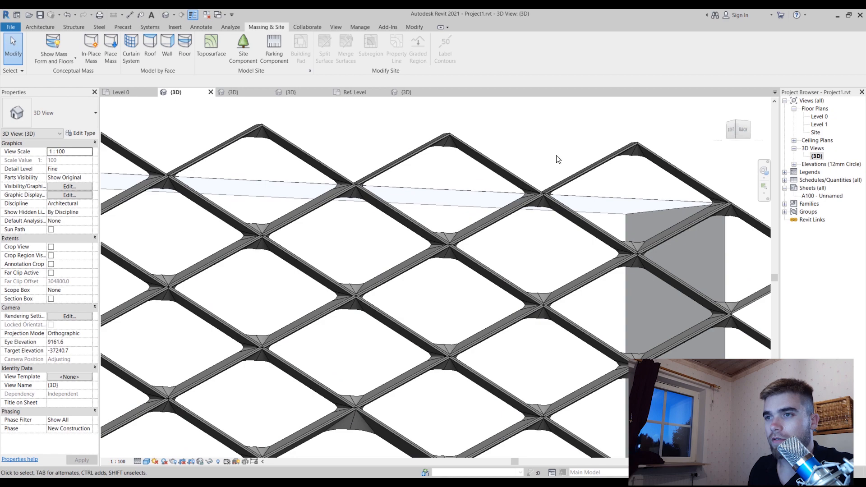
{"action": "scroll", "coordinate": [557, 161], "scroll_direction": "down", "scroll_amount": 6}
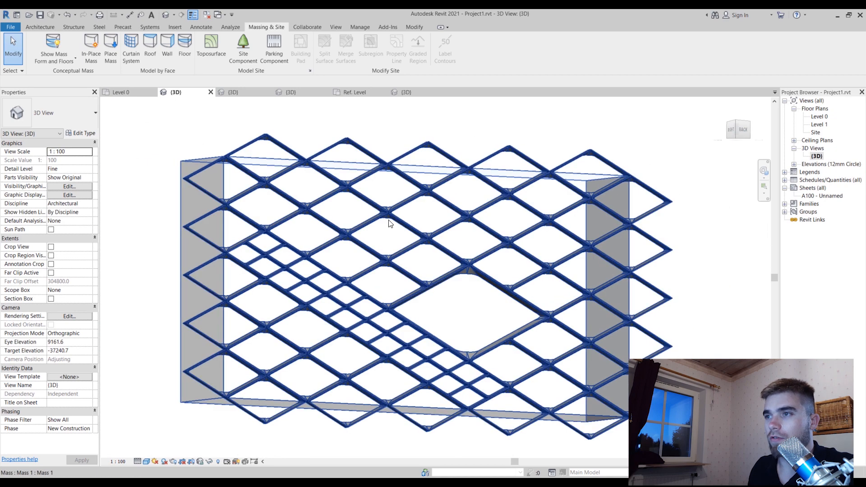
{"action": "left_click", "coordinate": [390, 223]}
{"action": "left_click", "coordinate": [388, 220]}
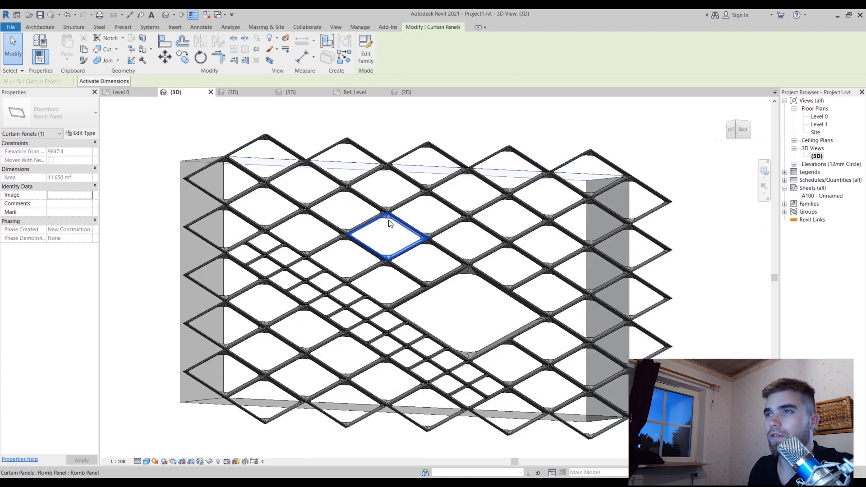
{"action": "left_click", "coordinate": [82, 133]}
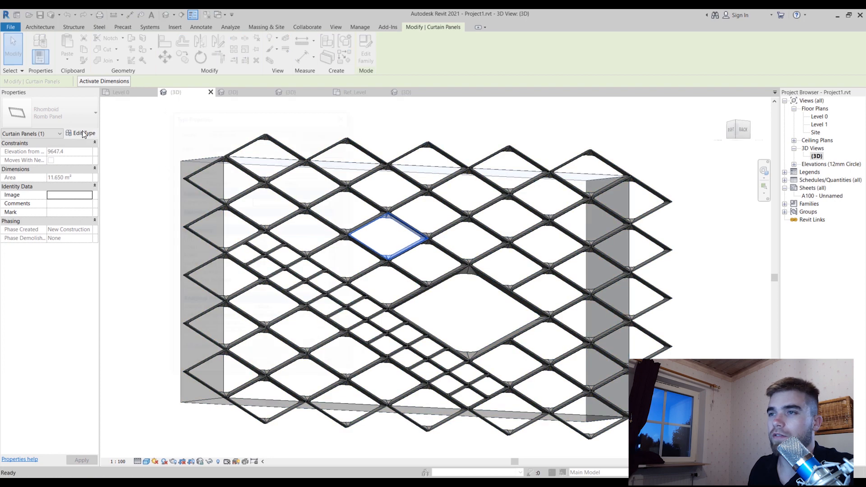
{"action": "left_click", "coordinate": [289, 365]}
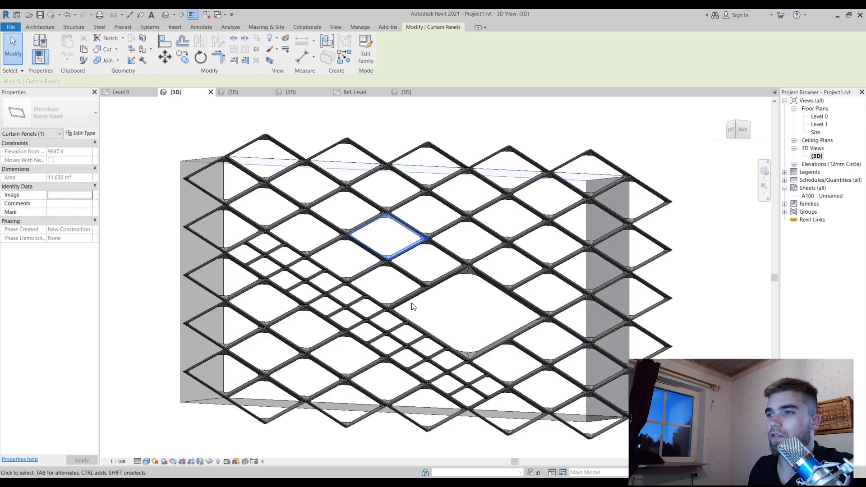
Select the conceptual mass carrying the panel lattice and open it for in-place editing
{"action": "left_click", "coordinate": [410, 305]}
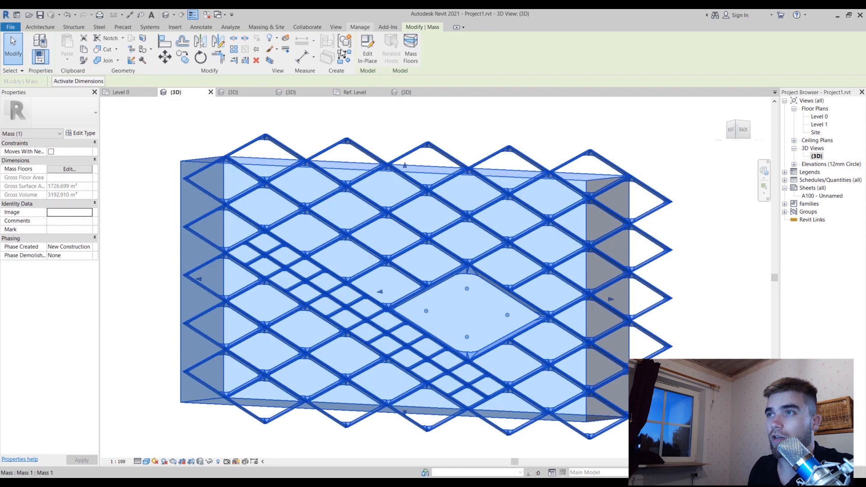
{"action": "left_click", "coordinate": [368, 57]}
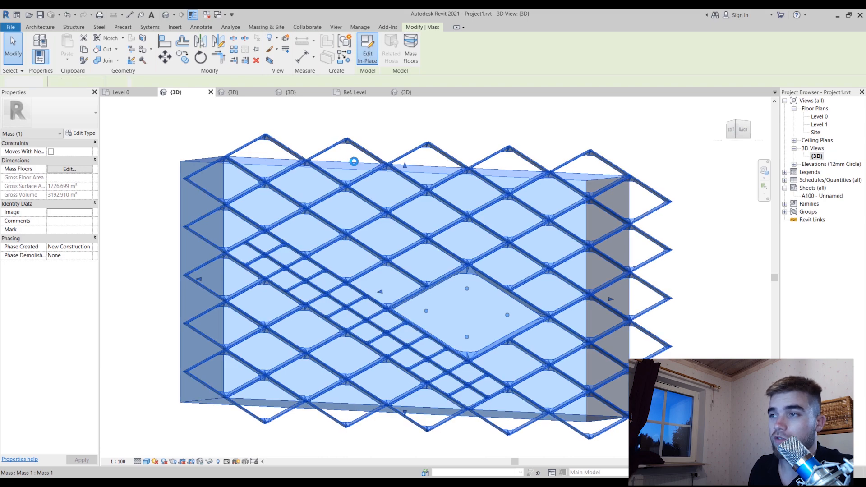
{"action": "middle_click_drag", "start_coordinate": [456, 124], "coordinate": [416, 204], "text": "shift"}
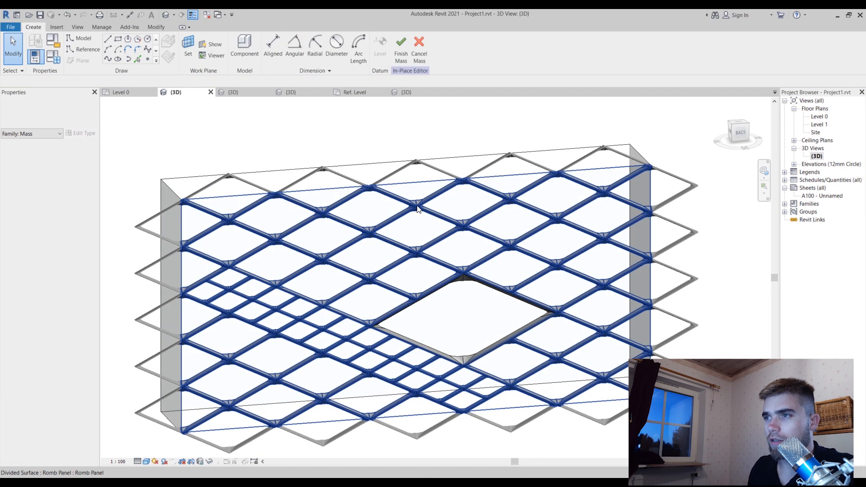
Swap a single standard romb panel above the large diamond opening to the type Romb Panel 2
{"action": "key", "text": "Tab"}
{"action": "left_click", "coordinate": [425, 212]}
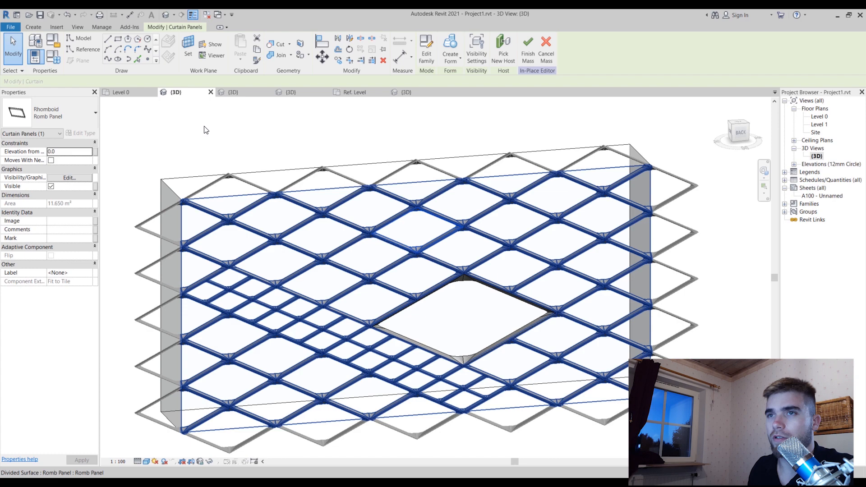
{"action": "left_click", "coordinate": [65, 120]}
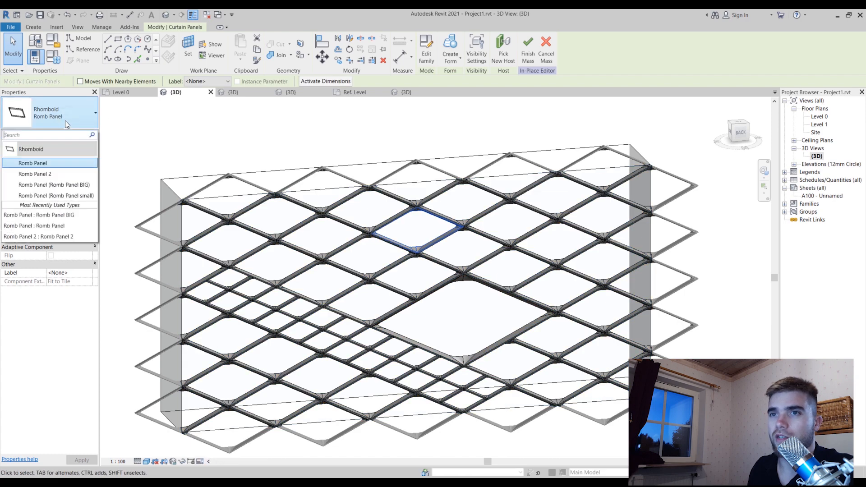
{"action": "left_click", "coordinate": [81, 174]}
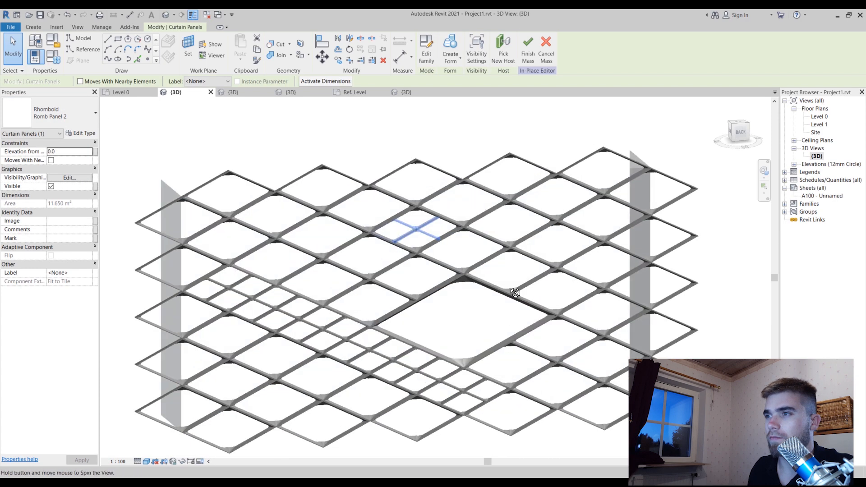
{"action": "middle_click_drag", "start_coordinate": [515, 292], "coordinate": [539, 286], "text": "shift"}
{"action": "left_click", "coordinate": [482, 149]}
Select one of the small romb panels nested inside the swapped panel to inspect it, and clear the selection
{"action": "scroll", "coordinate": [472, 159], "scroll_direction": "up", "scroll_amount": 2}
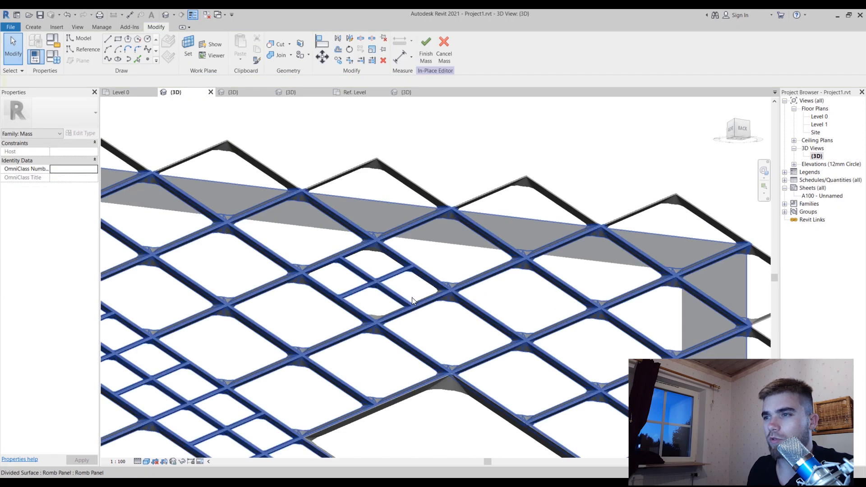
{"action": "key", "text": "Tab"}
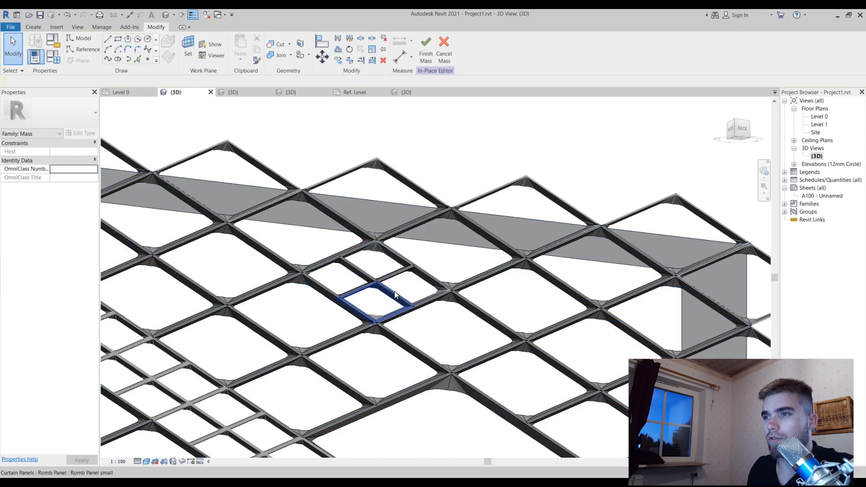
{"action": "key", "text": "Tab"}
{"action": "key", "text": "Tab"}
{"action": "left_click", "coordinate": [394, 291]}
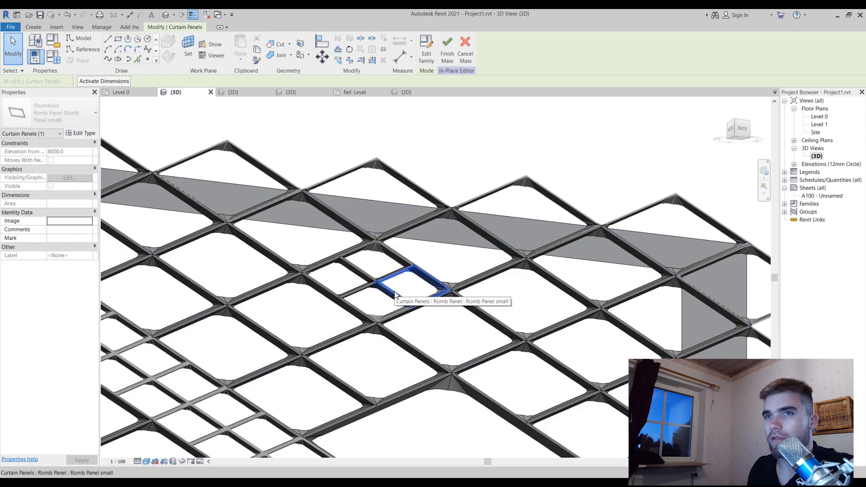
{"action": "left_click", "coordinate": [490, 125]}
{"action": "middle_click_drag", "start_coordinate": [489, 125], "coordinate": [449, 176], "text": "shift"}
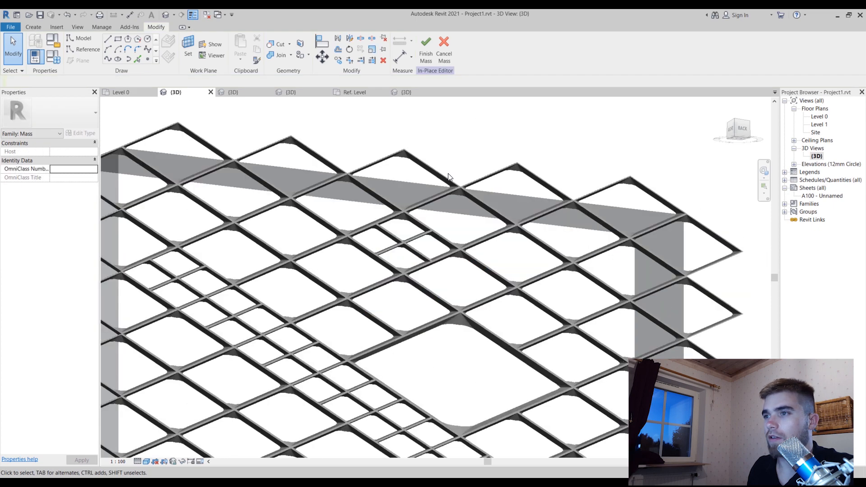
Look through the type properties of the swapped Romb Panel 2 and close them without changes
{"action": "key", "text": "Tab"}
{"action": "left_click", "coordinate": [406, 250]}
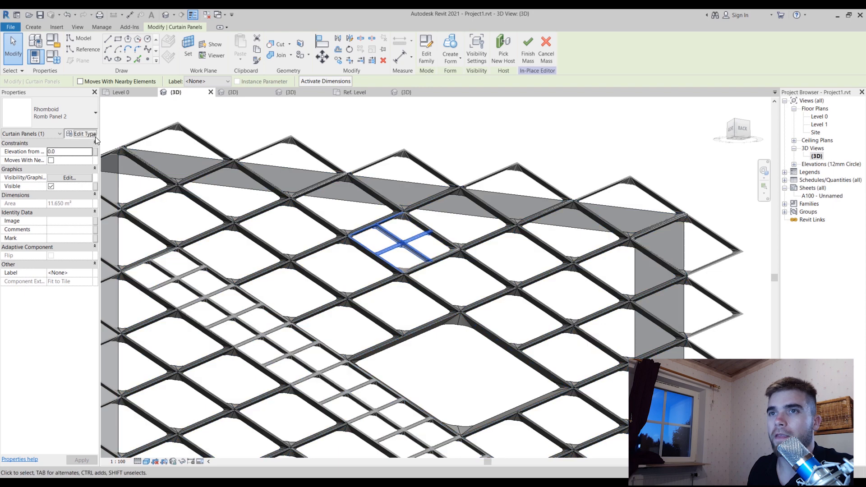
{"action": "left_click", "coordinate": [79, 133]}
{"action": "scroll", "coordinate": [335, 223], "scroll_direction": "down", "scroll_amount": 3}
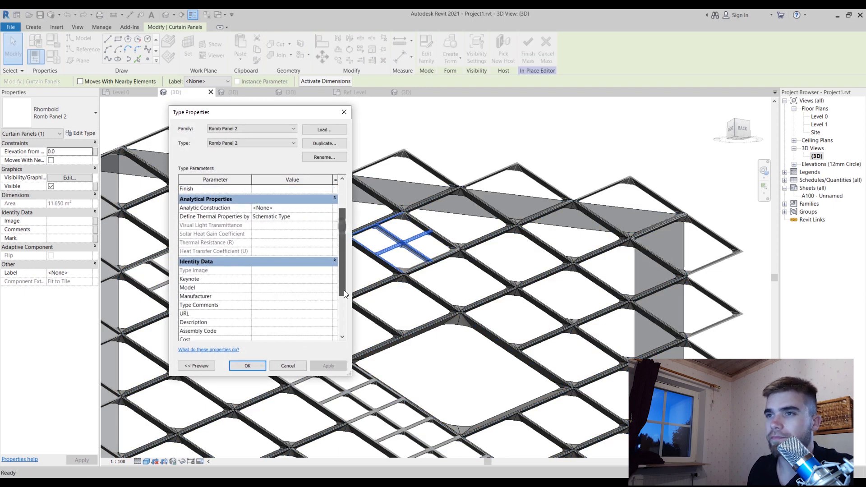
{"action": "scroll", "coordinate": [343, 212], "scroll_direction": "up", "scroll_amount": 3}
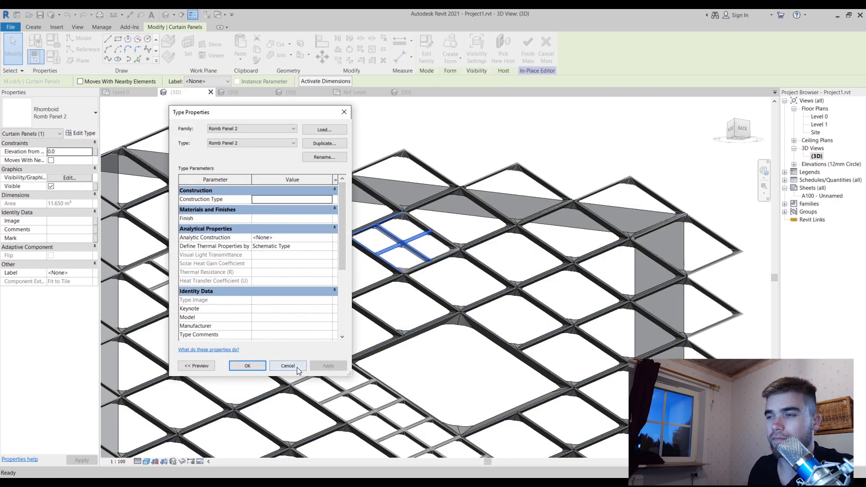
{"action": "left_click", "coordinate": [297, 367]}
{"action": "left_click", "coordinate": [499, 288]}
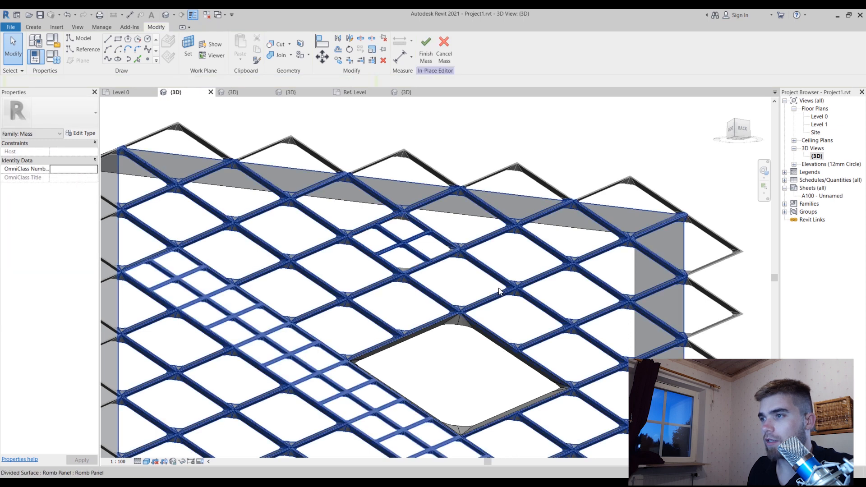
Select the divided surface and the Adaptive Profile nested in a standard panel to examine its parameters
{"action": "left_click", "coordinate": [496, 269]}
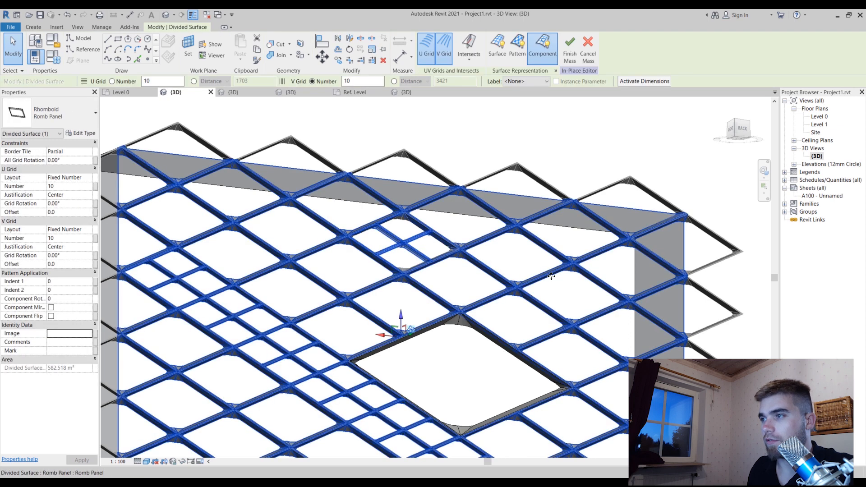
{"action": "key", "text": "Tab"}
{"action": "key", "text": "Tab"}
{"action": "key", "text": "Tab"}
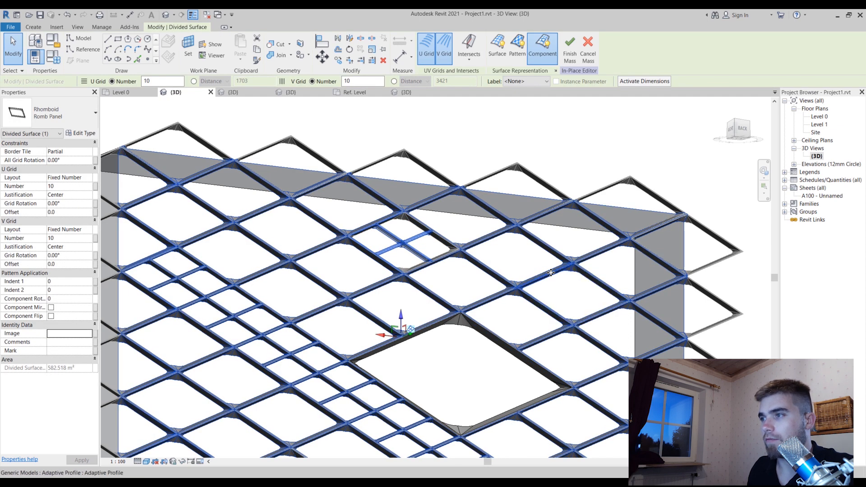
{"action": "left_click", "coordinate": [550, 272]}
{"action": "scroll", "coordinate": [551, 273], "scroll_direction": "down", "scroll_amount": 5}
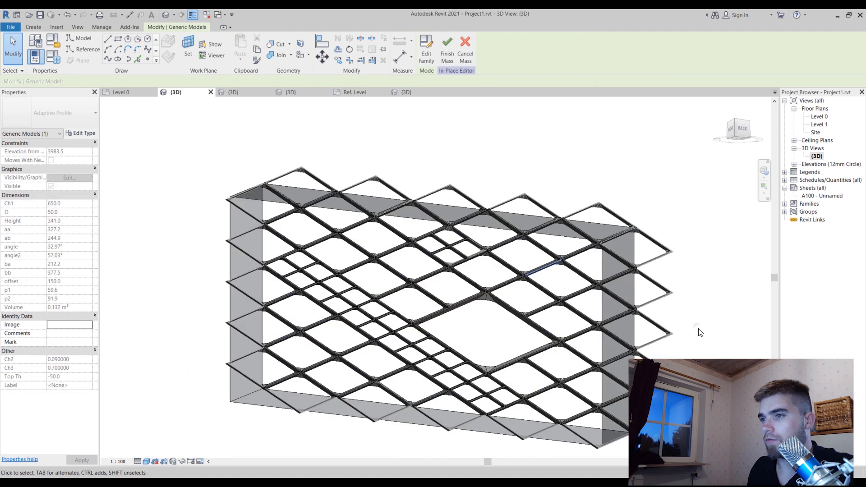
Set the Profile Thickness of the standard Romb Panel type to 250 and apply it to the lattice
{"action": "left_click", "coordinate": [433, 292]}
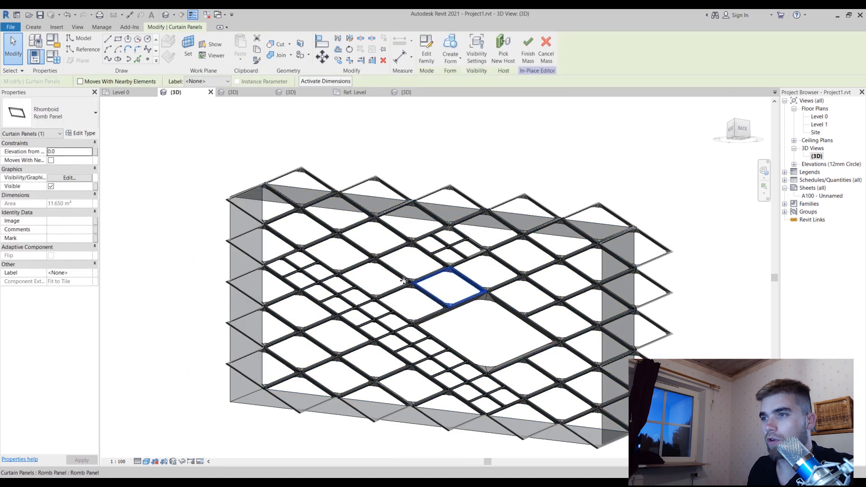
{"action": "left_click", "coordinate": [81, 131]}
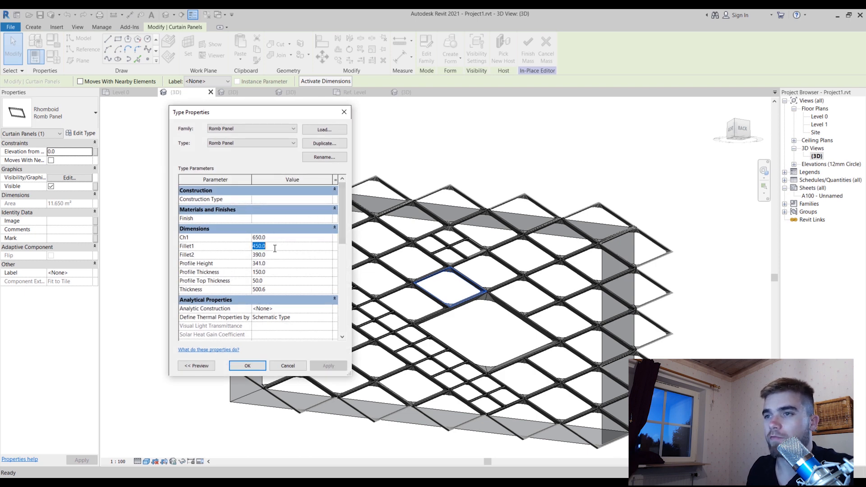
{"action": "left_click", "coordinate": [289, 256]}
{"action": "left_click", "coordinate": [281, 274]}
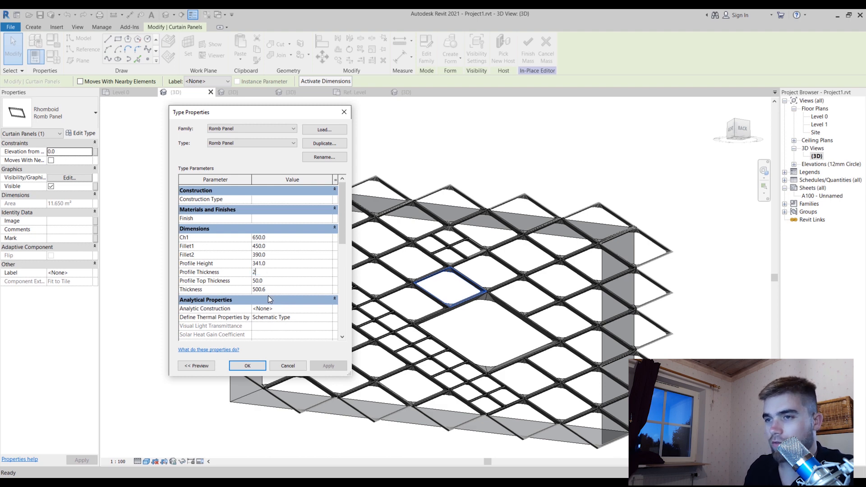
{"action": "type", "text": "250"}
{"action": "left_click", "coordinate": [327, 366]}
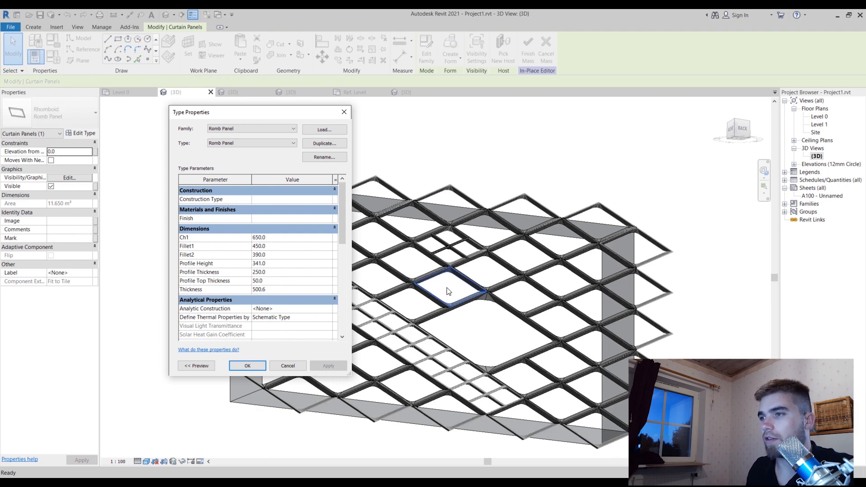
{"action": "left_click", "coordinate": [246, 366]}
Set the Profile Thickness of the standard Romb Panel type to 150 and apply the change
{"action": "scroll", "coordinate": [393, 275], "scroll_direction": "up", "scroll_amount": 4}
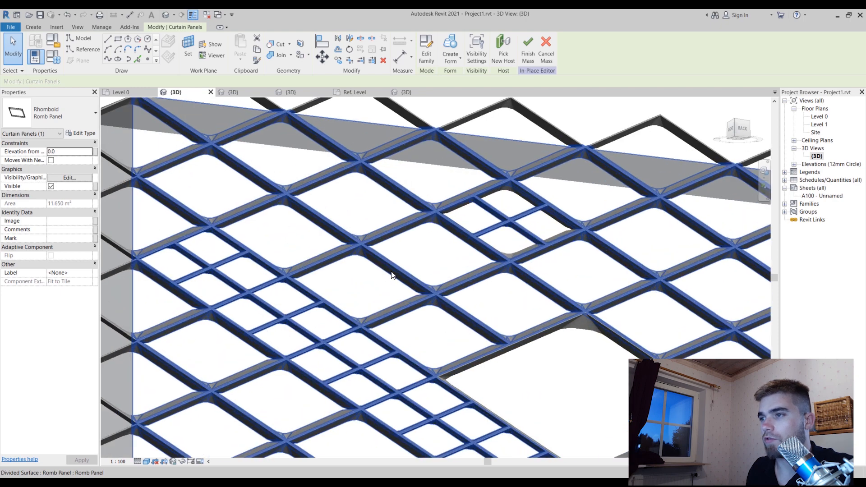
{"action": "scroll", "coordinate": [419, 292], "scroll_direction": "up", "scroll_amount": 5}
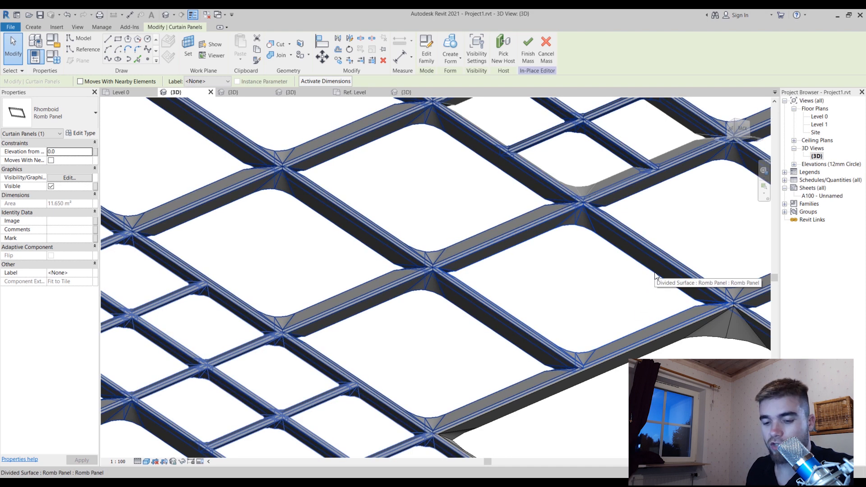
{"action": "key", "text": "Tab"}
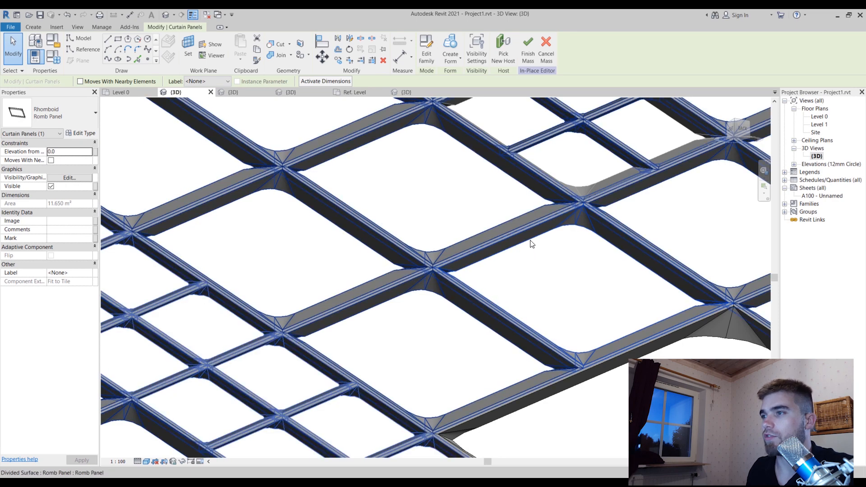
{"action": "left_click", "coordinate": [90, 133]}
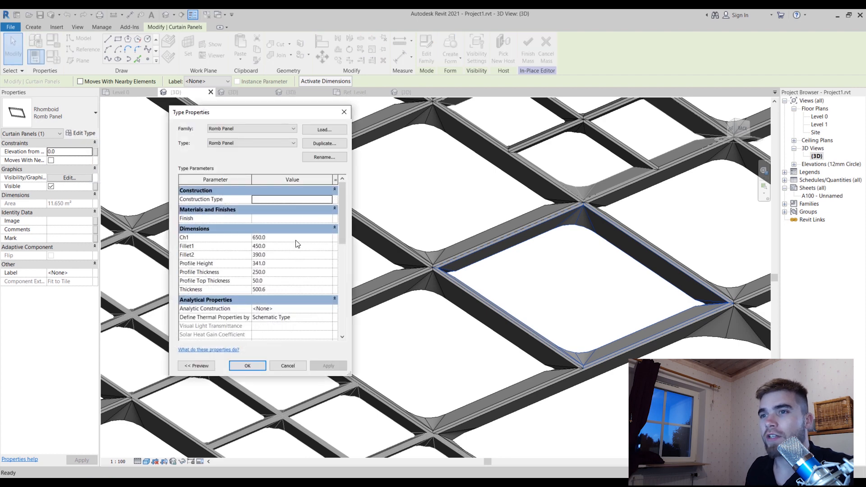
{"action": "left_click", "coordinate": [283, 272]}
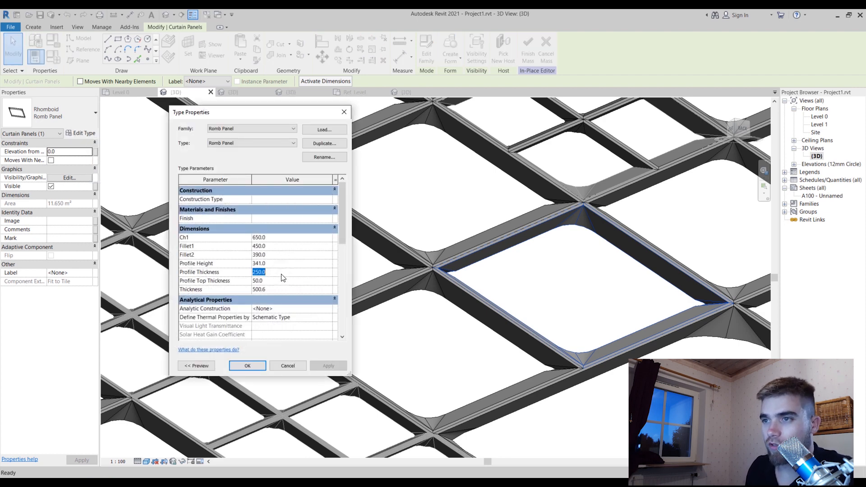
{"action": "type", "text": "150"}
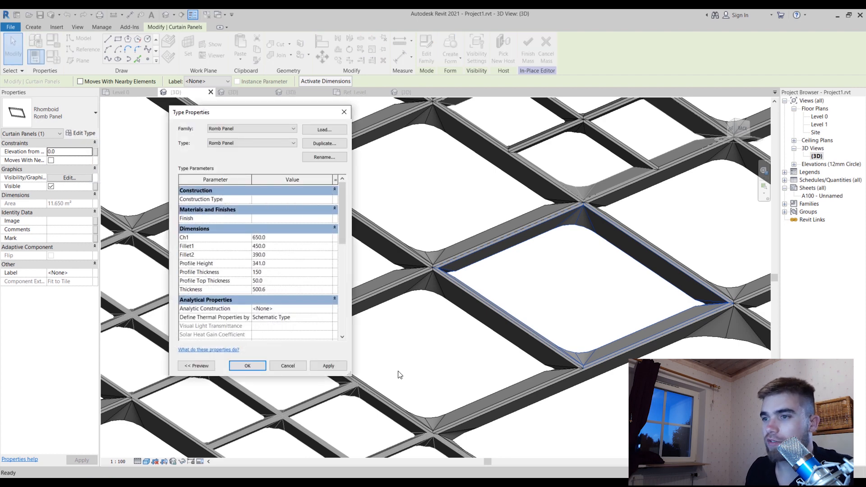
{"action": "left_click", "coordinate": [328, 366]}
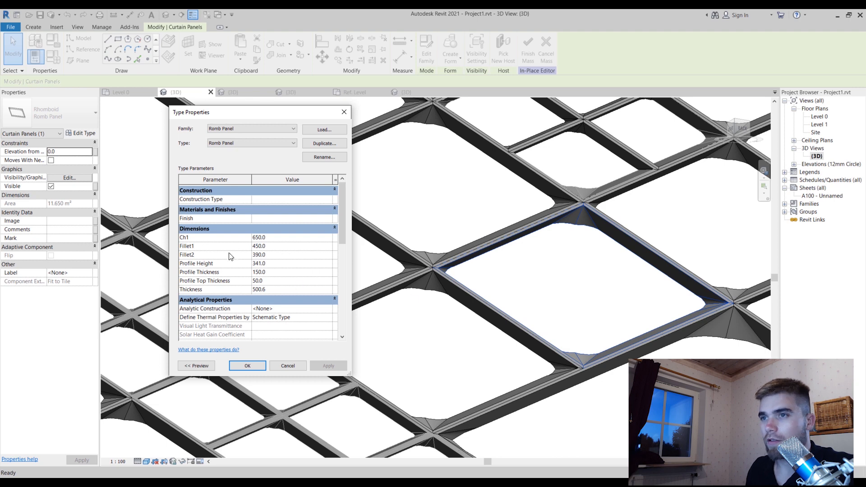
Set the Ch1 dimension of the Romb Panel type to 1200 and apply it
{"action": "left_click", "coordinate": [295, 238]}
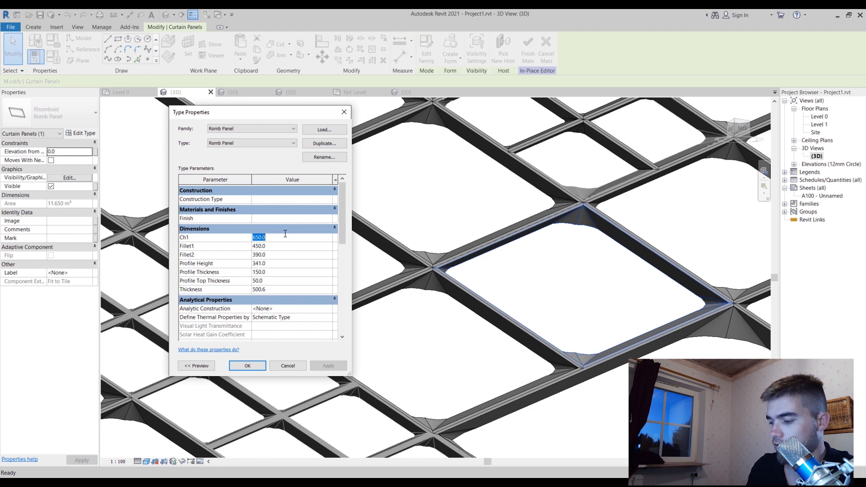
{"action": "type", "text": "70"}
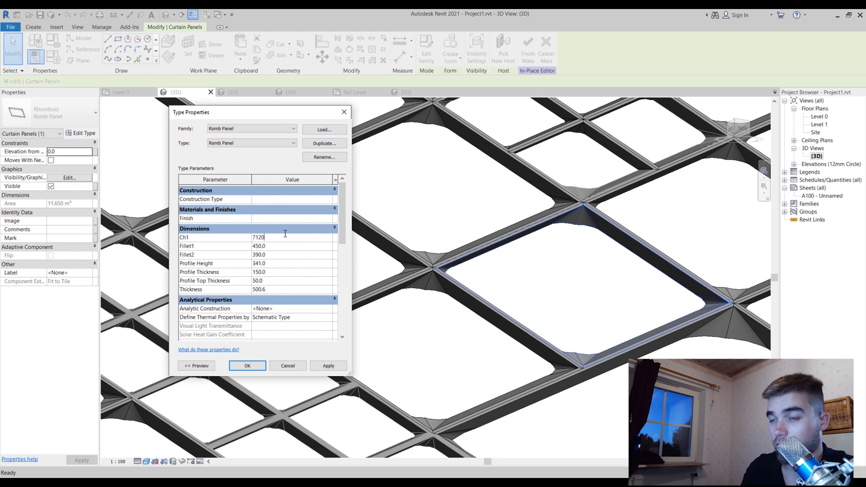
{"action": "key", "text": "BackSpace"}
{"action": "key", "text": "BackSpace"}
{"action": "key", "text": "BackSpace"}
{"action": "key", "text": "BackSpace"}
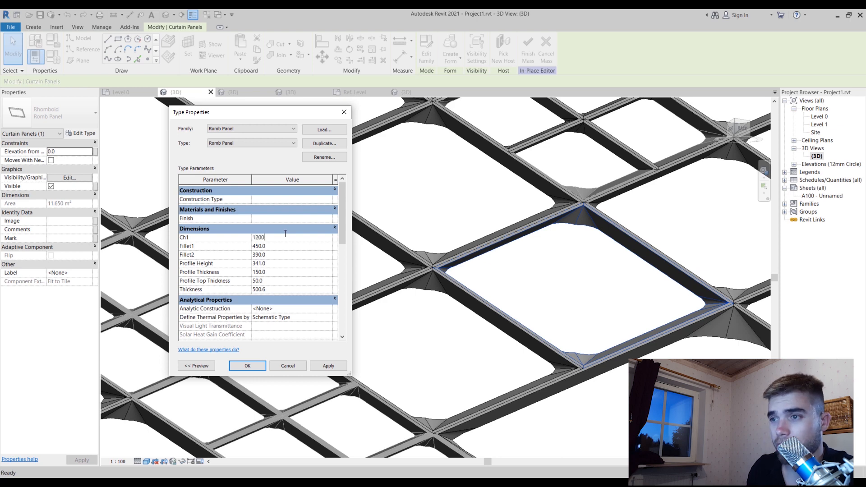
{"action": "left_click", "coordinate": [326, 365]}
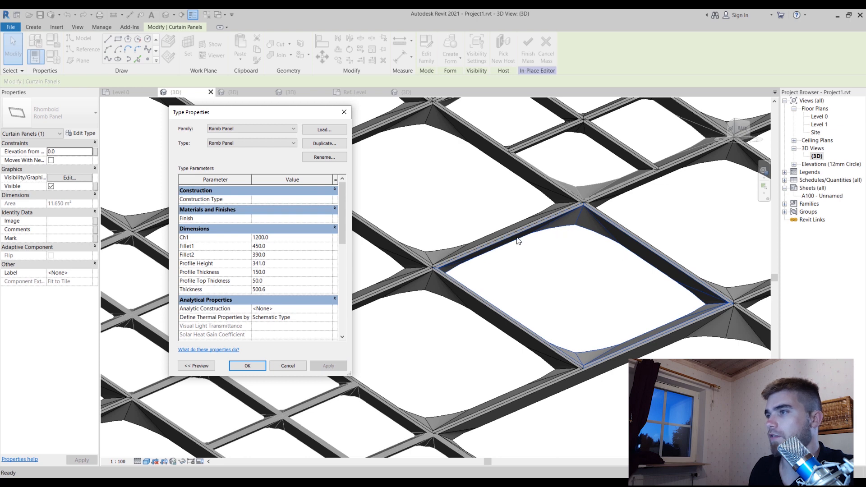
Set the Fillet1 dimension of the Romb Panel type to 700 and apply it
{"action": "left_click", "coordinate": [296, 248]}
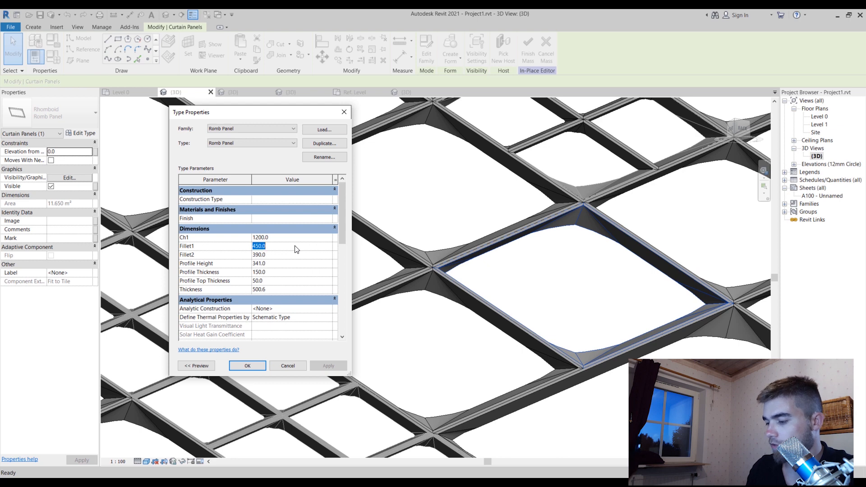
{"action": "type", "text": "700"}
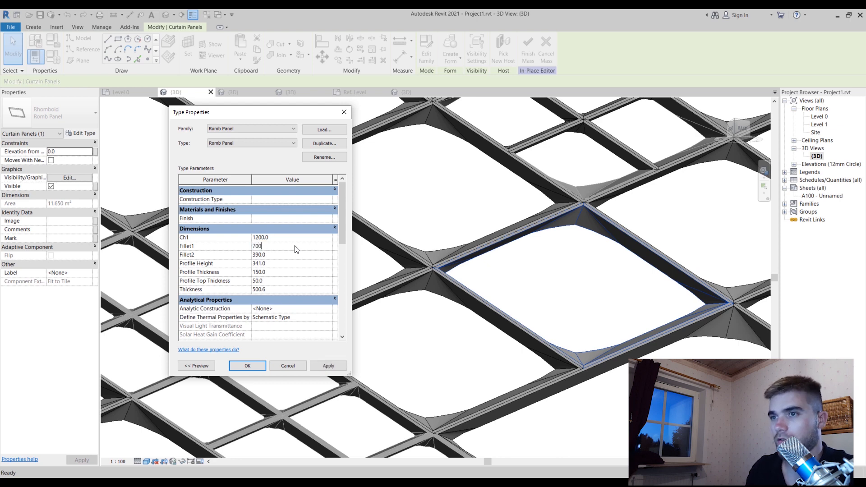
{"action": "left_click", "coordinate": [326, 366]}
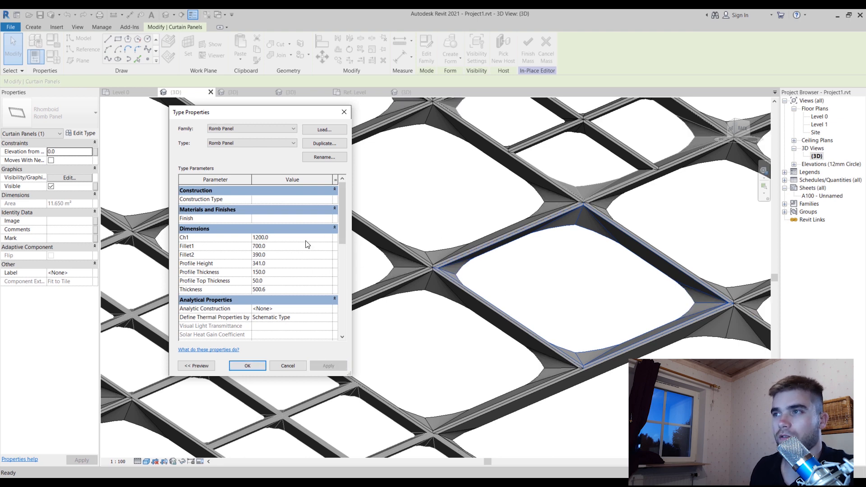
Try Fillet2 values of 700 and 600 on the Romb Panel type, applying each one
{"action": "left_click", "coordinate": [290, 254]}
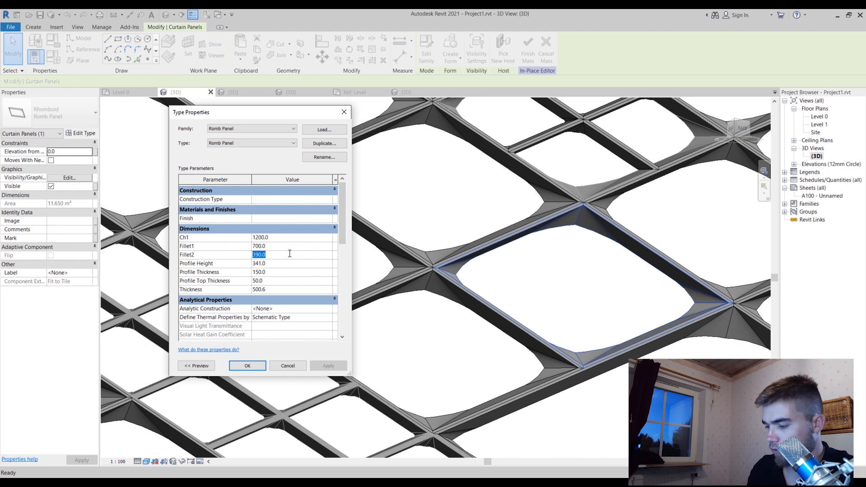
{"action": "type", "text": "700"}
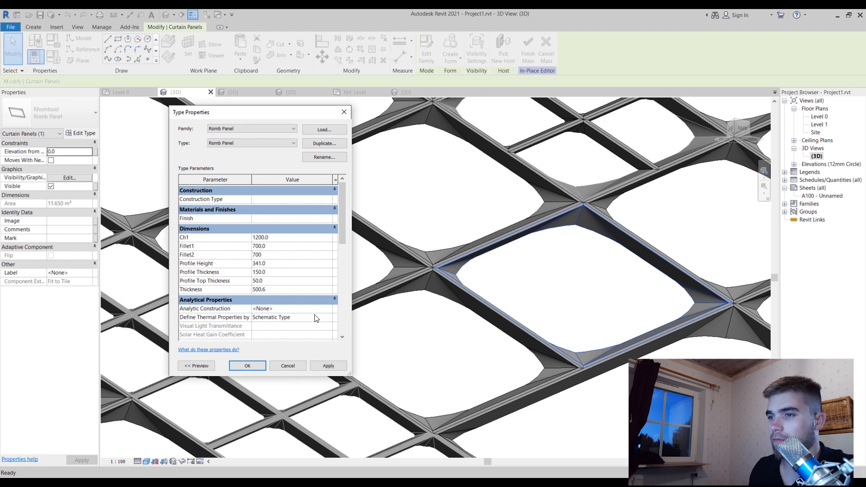
{"action": "left_click", "coordinate": [322, 365]}
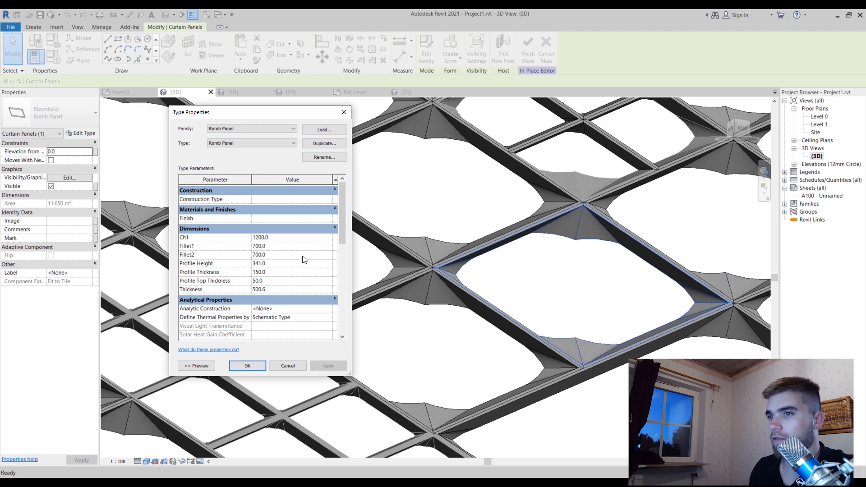
{"action": "left_click", "coordinate": [283, 255]}
{"action": "type", "text": "60"}
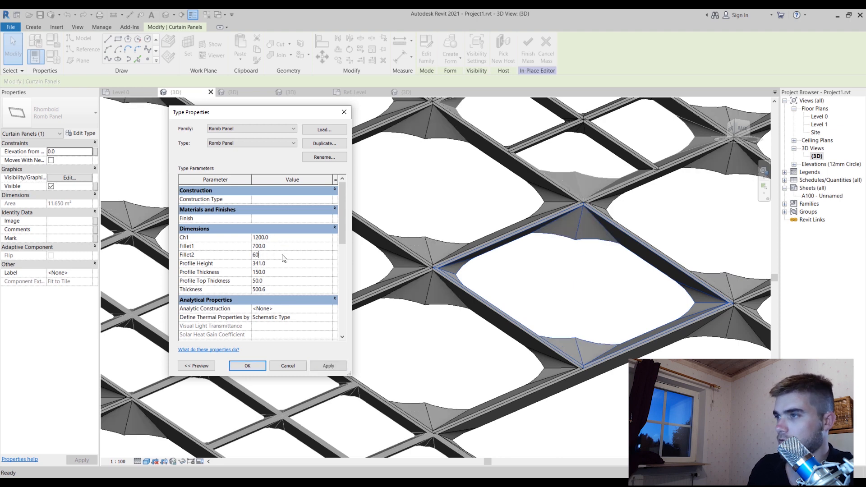
{"action": "type", "text": "0"}
{"action": "left_click", "coordinate": [326, 369]}
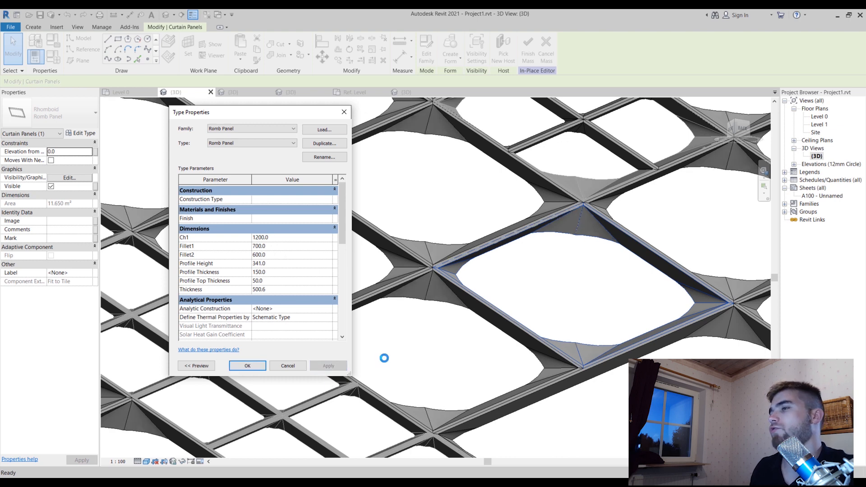
Set the Fillet2 dimension of the Romb Panel type to 500 and apply it
{"action": "left_click", "coordinate": [290, 254]}
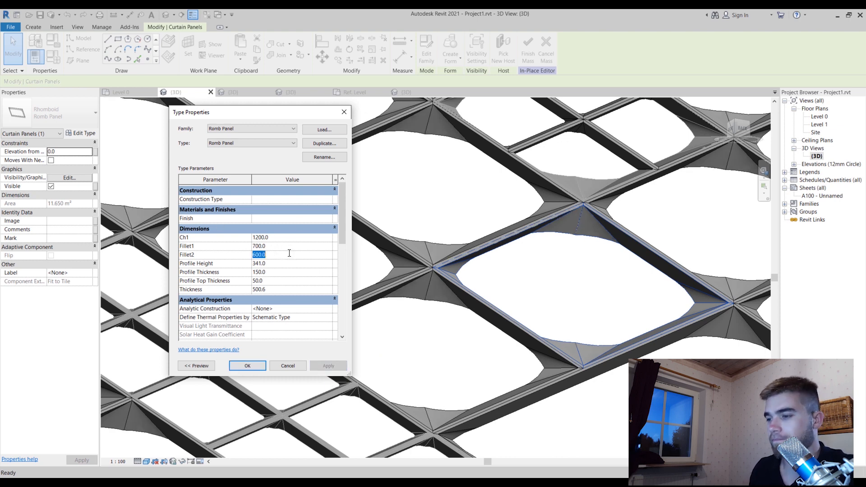
{"action": "type", "text": "55"}
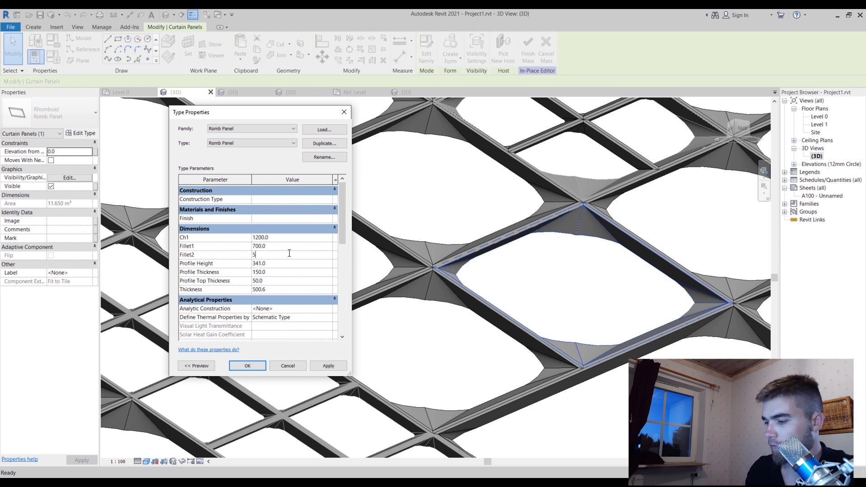
{"action": "left_click", "coordinate": [324, 365]}
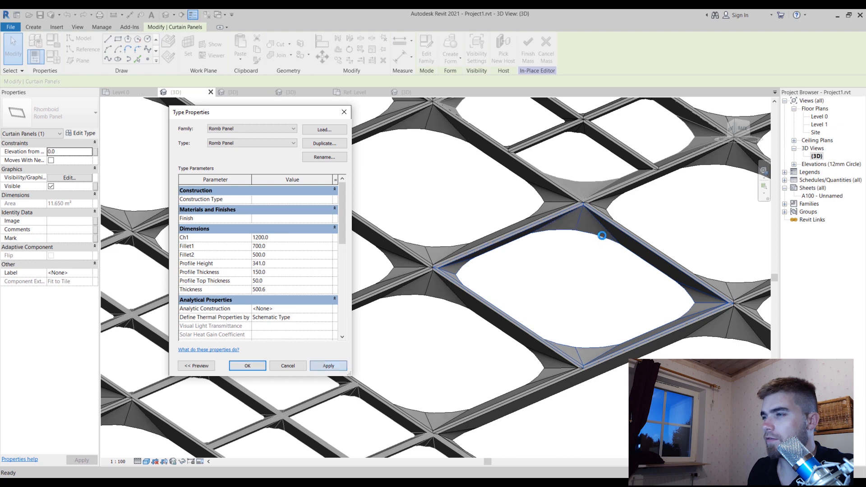
Set the Ch2 parameter of the Romb Panel type to 0.15, apply it and finish editing the type properties
{"action": "left_click_drag", "start_coordinate": [341, 241], "coordinate": [341, 329]}
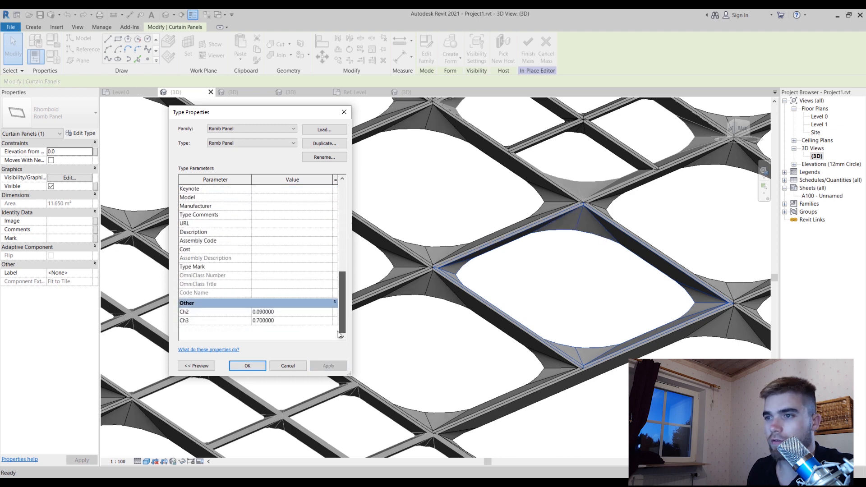
{"action": "left_click", "coordinate": [273, 311]}
{"action": "left_click", "coordinate": [263, 312]}
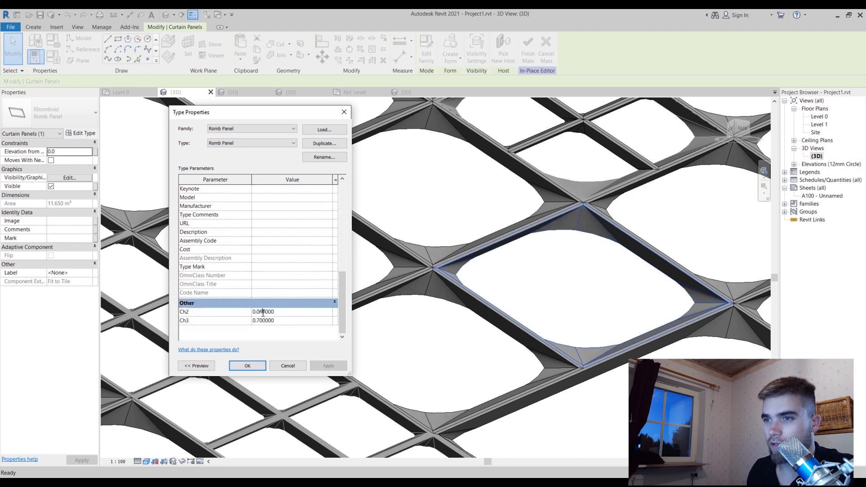
{"action": "left_click_drag", "start_coordinate": [258, 312], "coordinate": [320, 314]}
{"action": "type", "text": "15"}
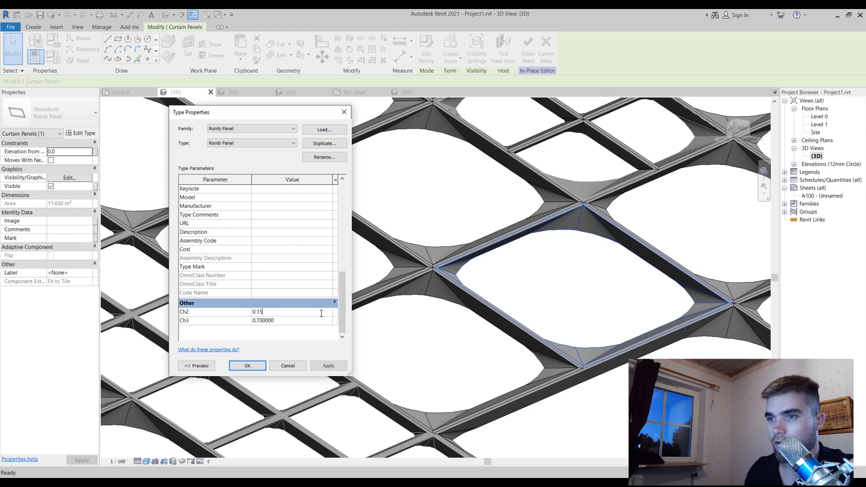
{"action": "left_click", "coordinate": [325, 364]}
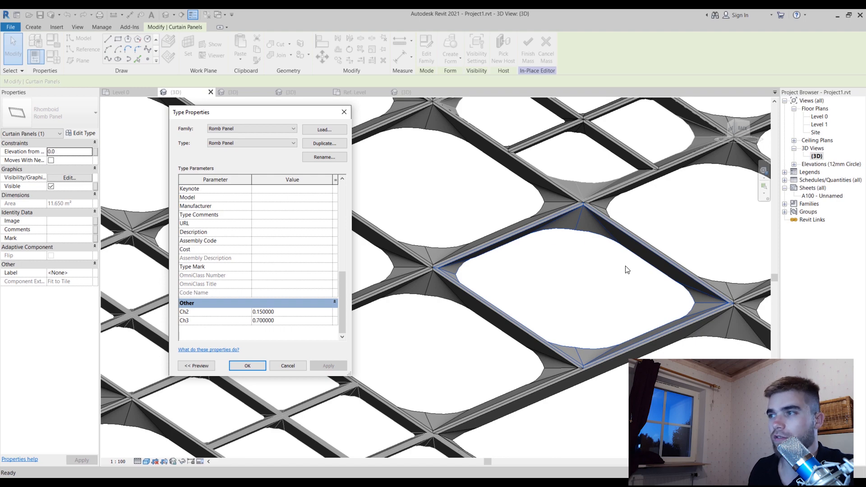
{"action": "left_click", "coordinate": [246, 364]}
Compare the whole panel lattice with the reference facade photos in the Photos app
{"action": "scroll", "coordinate": [447, 190], "scroll_direction": "down", "scroll_amount": 3}
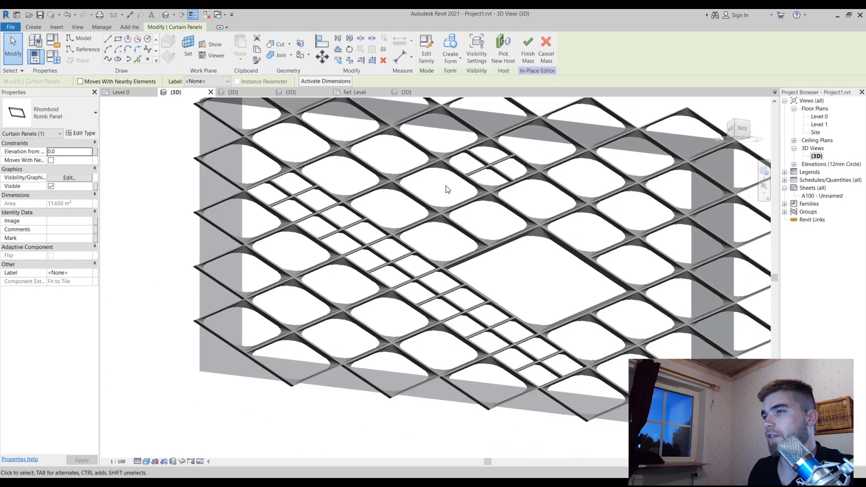
{"action": "scroll", "coordinate": [447, 189], "scroll_direction": "down", "scroll_amount": 3}
{"action": "middle_click_drag", "start_coordinate": [549, 286], "coordinate": [480, 212], "text": "shift"}
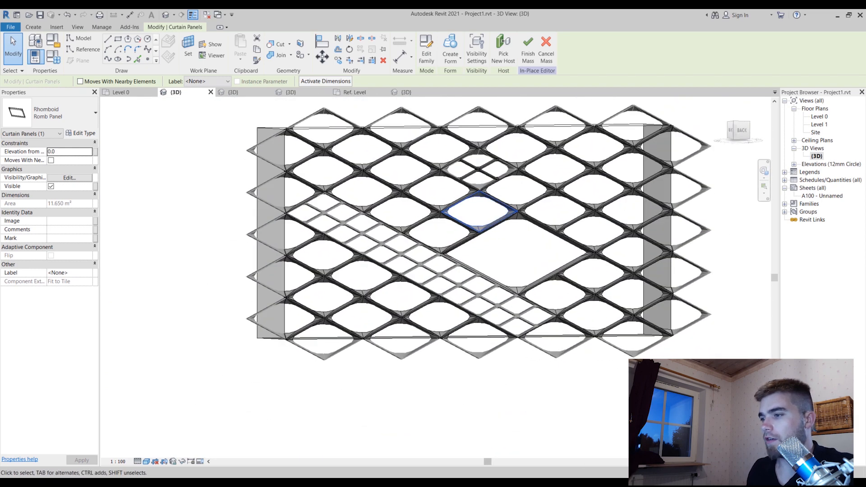
{"action": "left_click", "coordinate": [570, 464]}
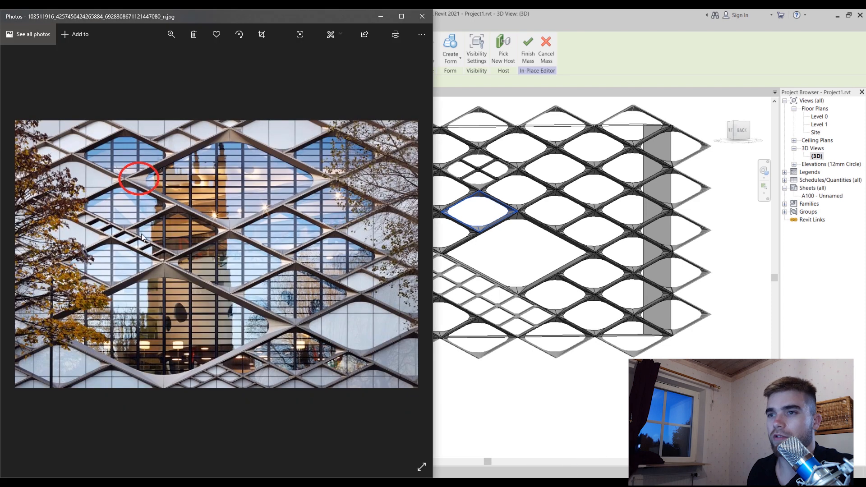
{"action": "left_click", "coordinate": [594, 476]}
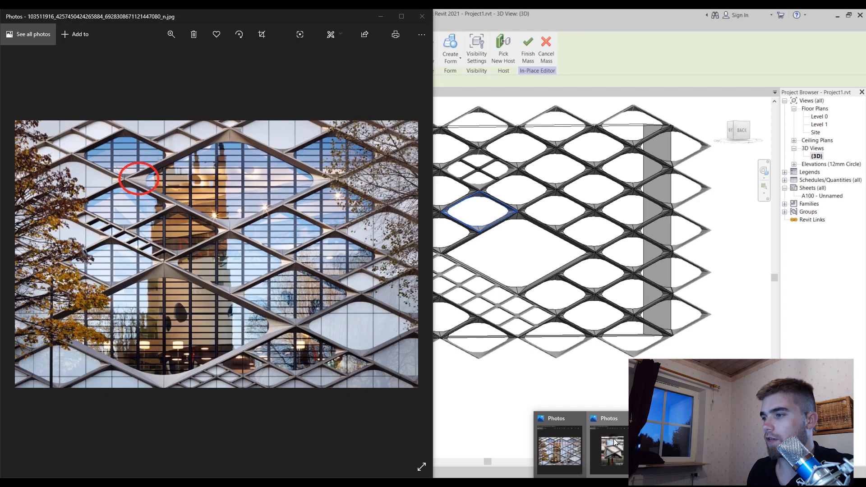
{"action": "left_click", "coordinate": [615, 443]}
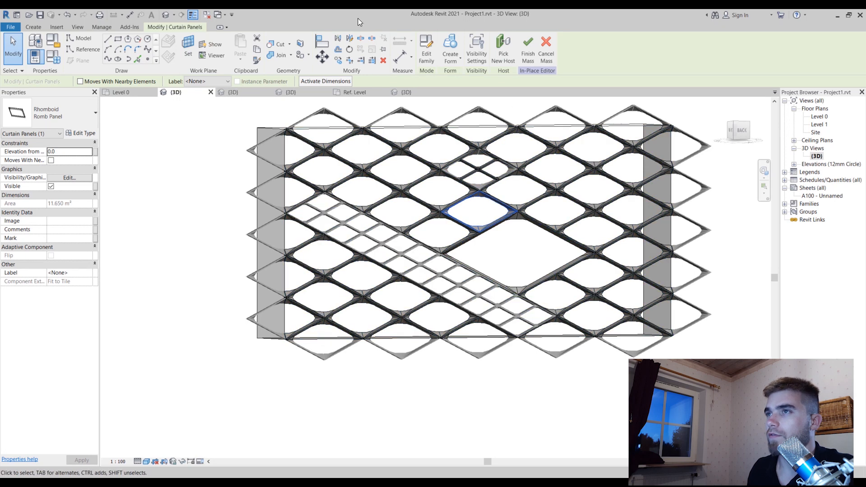
Open the selected panel's Romb Panel family for editing and inspect its rhomboid tile pattern grid
{"action": "left_click", "coordinate": [426, 49]}
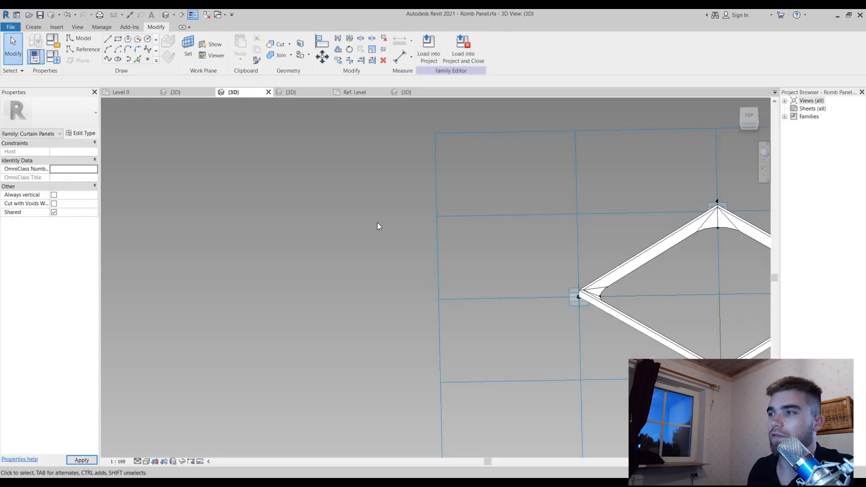
{"action": "scroll", "coordinate": [293, 220], "scroll_direction": "down", "scroll_amount": 3}
{"action": "middle_click_drag", "start_coordinate": [564, 390], "coordinate": [562, 345], "text": "shift"}
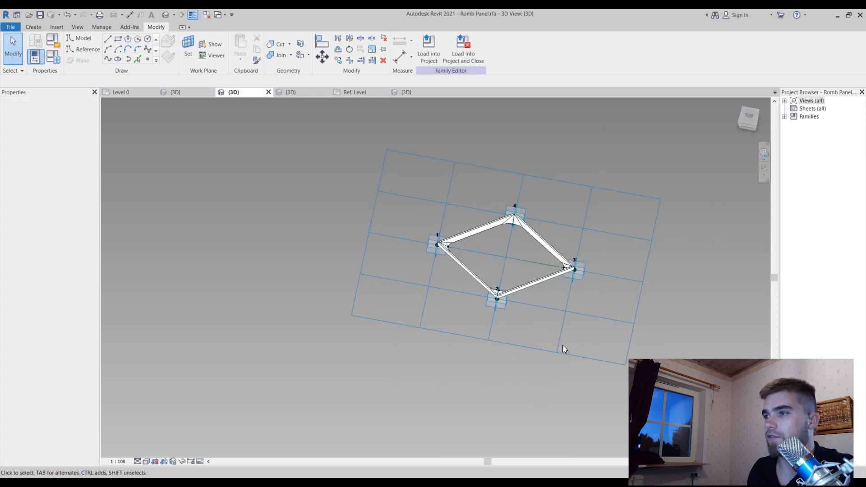
{"action": "left_click", "coordinate": [563, 354]}
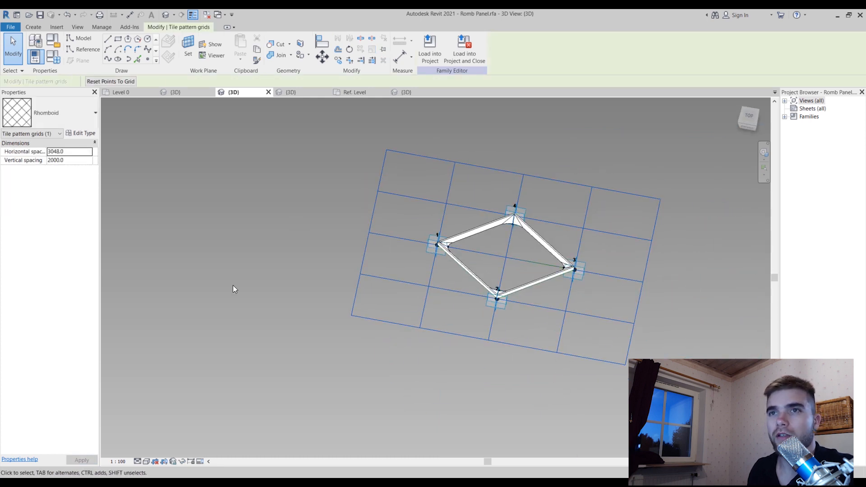
Open the nested Adaptive Profile family from one side of the frame, dismissing the save reminder, and examine its Ref. Level plan
{"action": "middle_click_drag", "start_coordinate": [421, 321], "coordinate": [534, 236], "text": "shift"}
{"action": "scroll", "coordinate": [534, 236], "scroll_direction": "up", "scroll_amount": 3}
{"action": "left_click", "coordinate": [518, 218]}
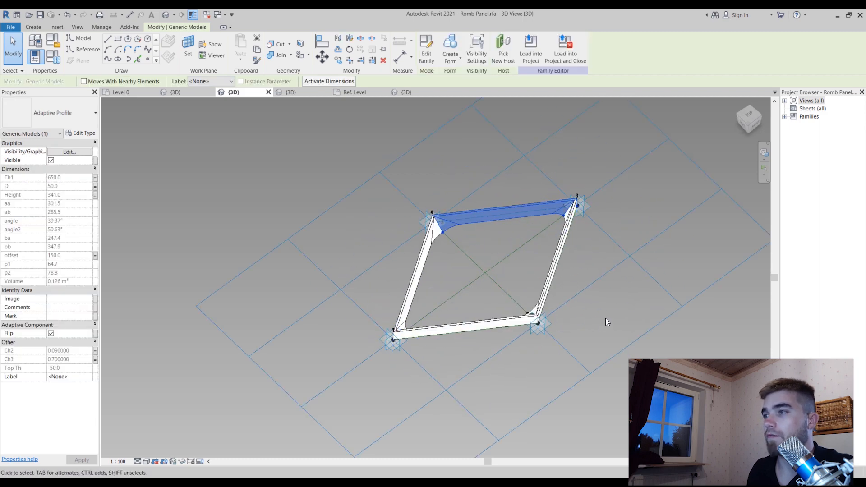
{"action": "middle_click_drag", "start_coordinate": [603, 318], "coordinate": [497, 228], "text": "shift"}
{"action": "scroll", "coordinate": [502, 188], "scroll_direction": "up", "scroll_amount": 3}
{"action": "middle_click_drag", "start_coordinate": [502, 188], "coordinate": [497, 275], "text": "shift"}
{"action": "left_click", "coordinate": [427, 48]}
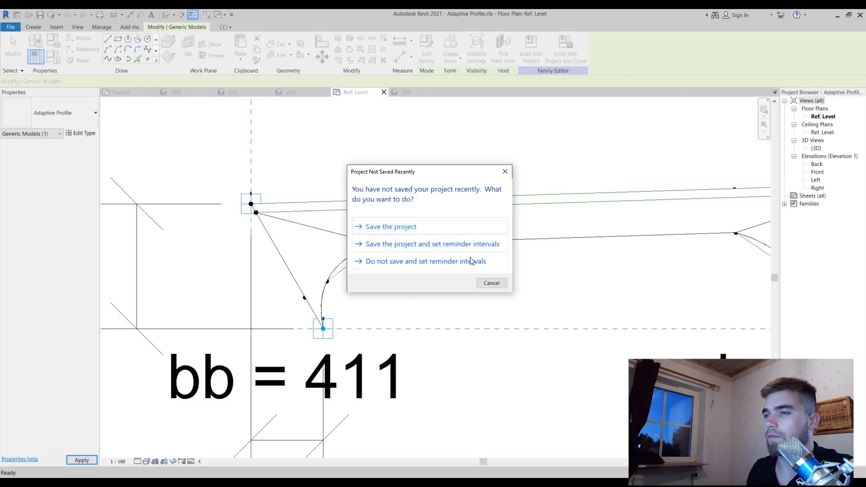
{"action": "left_click", "coordinate": [490, 283]}
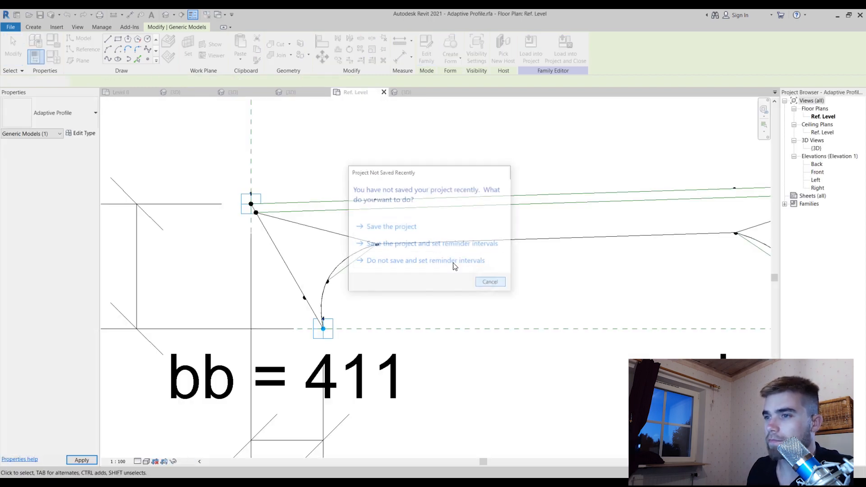
{"action": "scroll", "coordinate": [367, 191], "scroll_direction": "down", "scroll_amount": 5}
{"action": "middle_click_drag", "start_coordinate": [388, 293], "coordinate": [404, 323]}
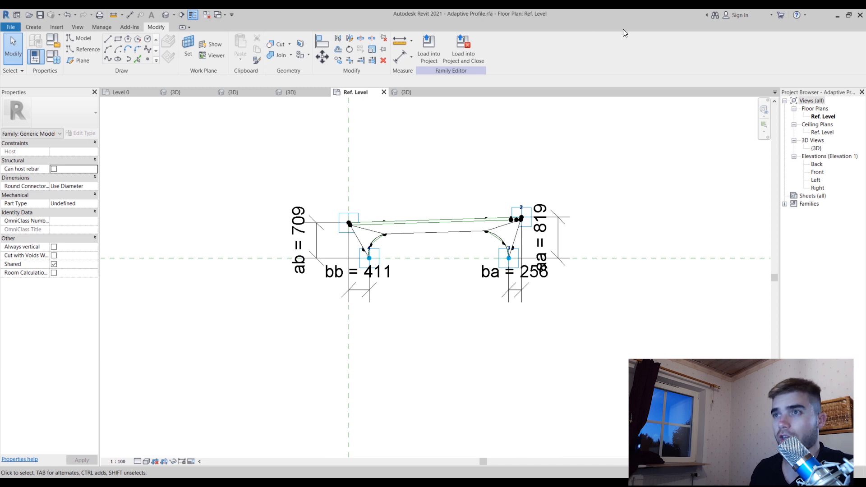
Close the open Adaptive Profile, Romb Panel and Romb Panel 2 family views without saving changes to Adaptive Profile.rfa
{"action": "left_click", "coordinate": [384, 92]}
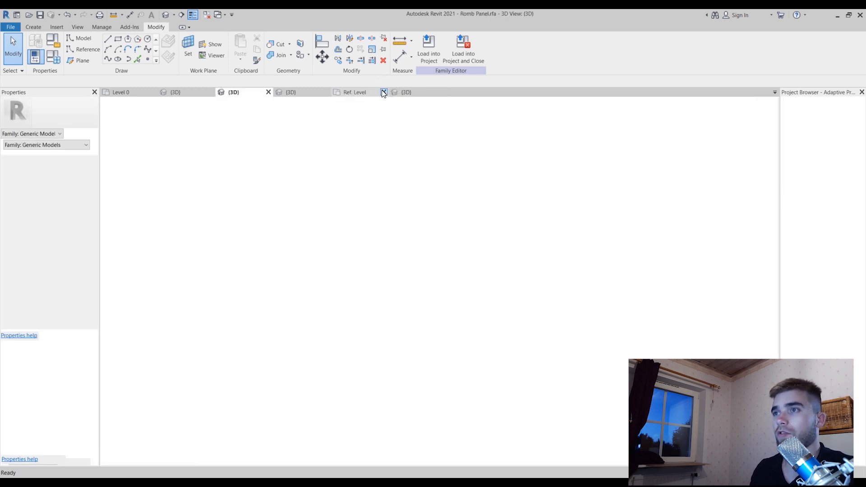
{"action": "left_click", "coordinate": [268, 92]}
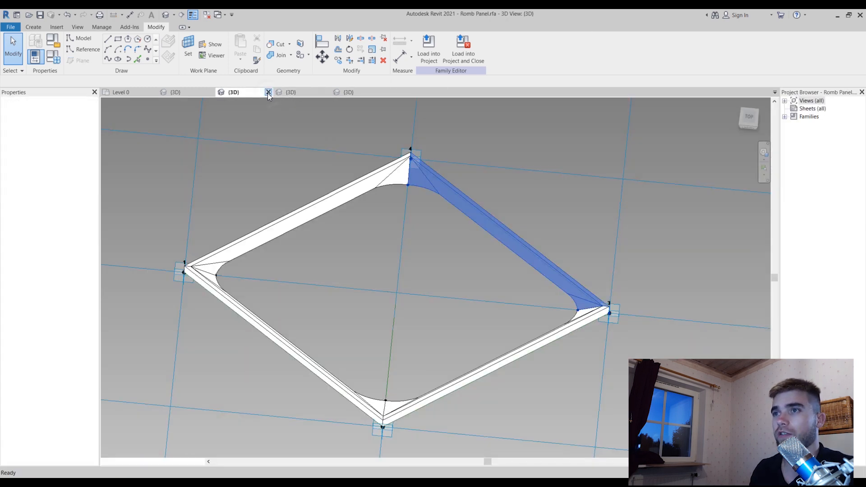
{"action": "left_click", "coordinate": [268, 92]}
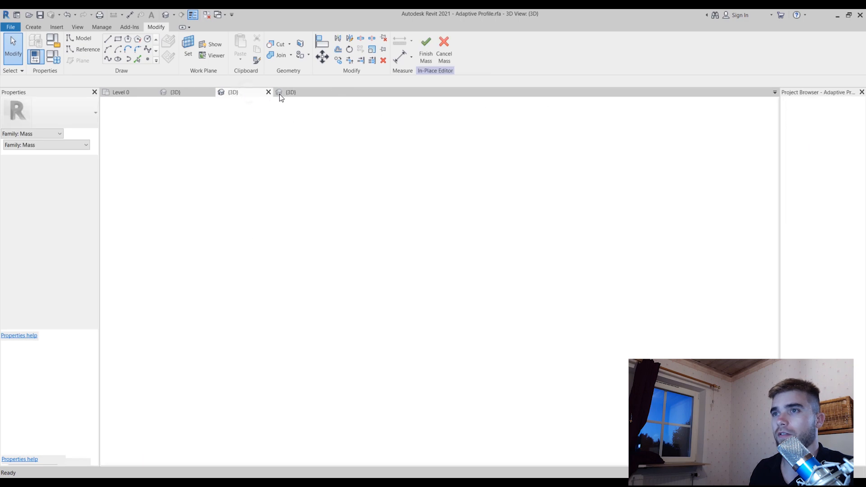
{"action": "left_click", "coordinate": [268, 93]}
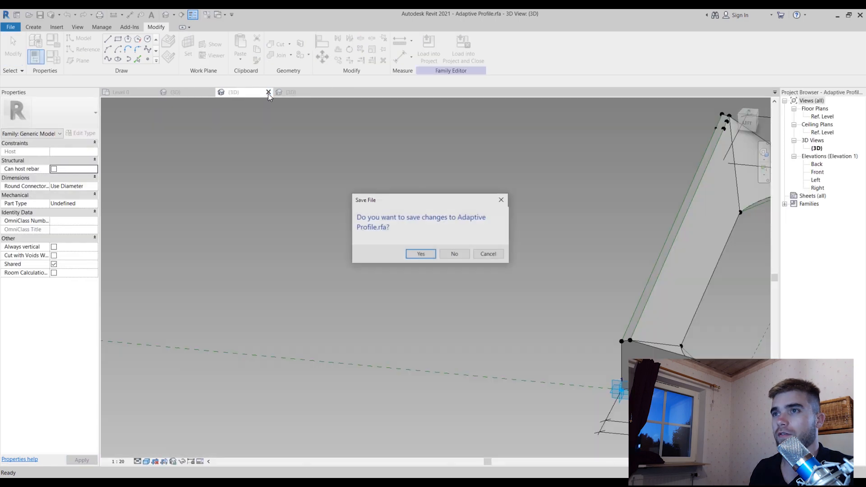
{"action": "left_click", "coordinate": [452, 254]}
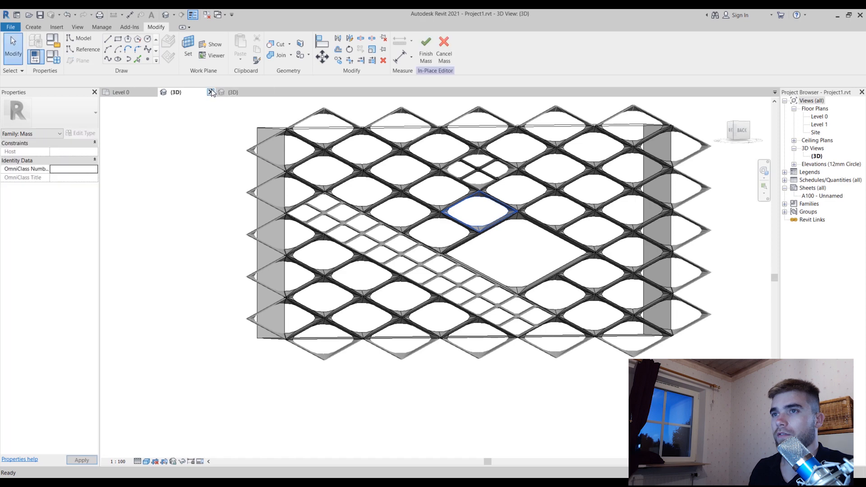
{"action": "left_click", "coordinate": [229, 92]}
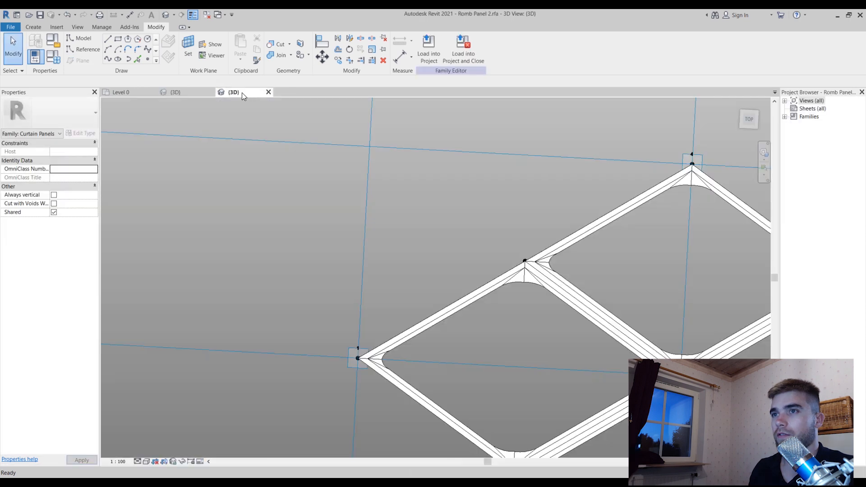
{"action": "left_click", "coordinate": [268, 93]}
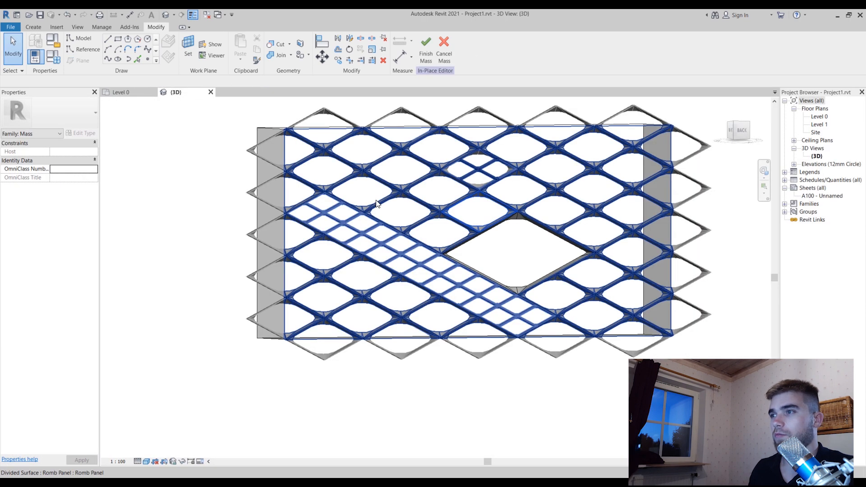
Pull the mass face opposite the panel lattice outward, then partway back, to make the box much deeper
{"action": "middle_click_drag", "start_coordinate": [521, 219], "coordinate": [245, 280], "text": "shift"}
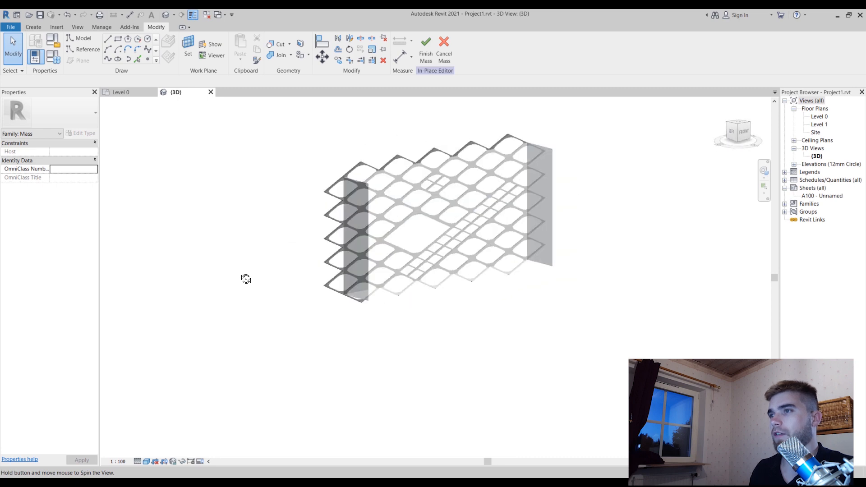
{"action": "scroll", "coordinate": [574, 242], "scroll_direction": "up", "scroll_amount": 2}
{"action": "scroll", "coordinate": [537, 286], "scroll_direction": "down", "scroll_amount": 3}
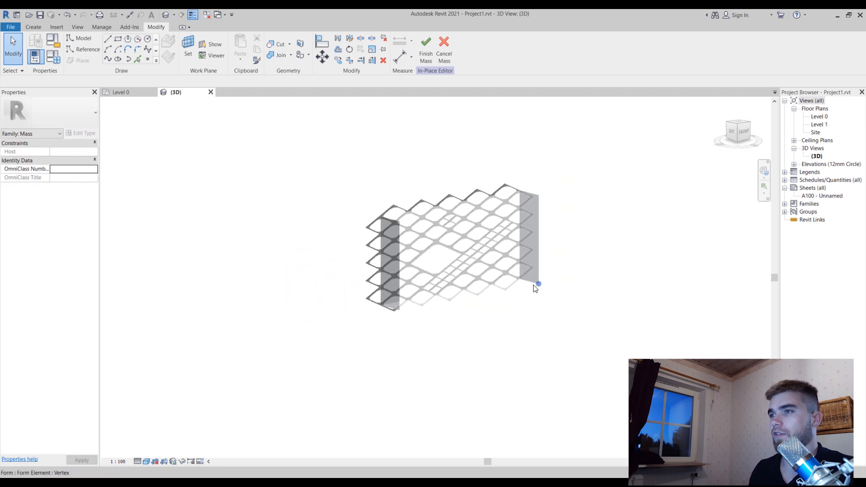
{"action": "left_click", "coordinate": [493, 264]}
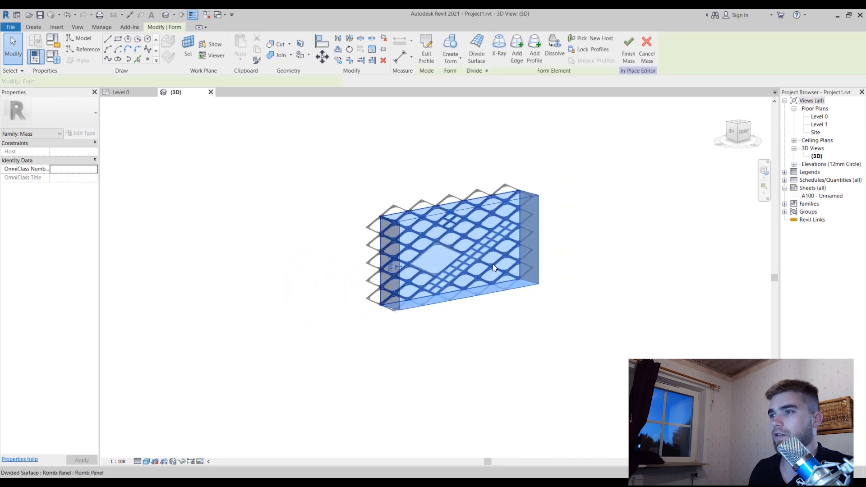
{"action": "middle_click_drag", "start_coordinate": [483, 168], "coordinate": [531, 169], "text": "shift"}
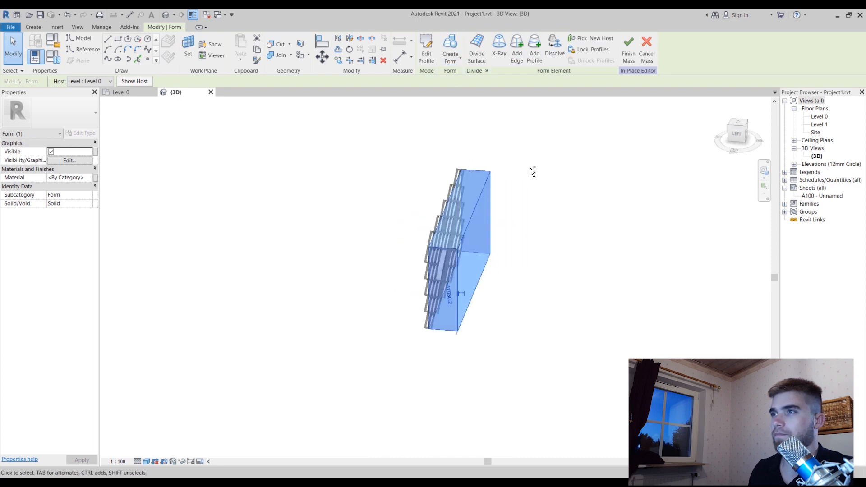
{"action": "left_click", "coordinate": [612, 261]}
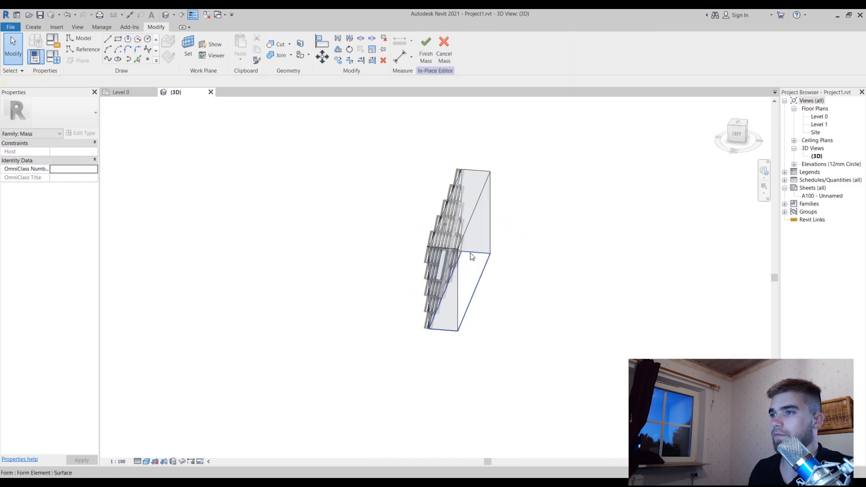
{"action": "left_click", "coordinate": [470, 226]}
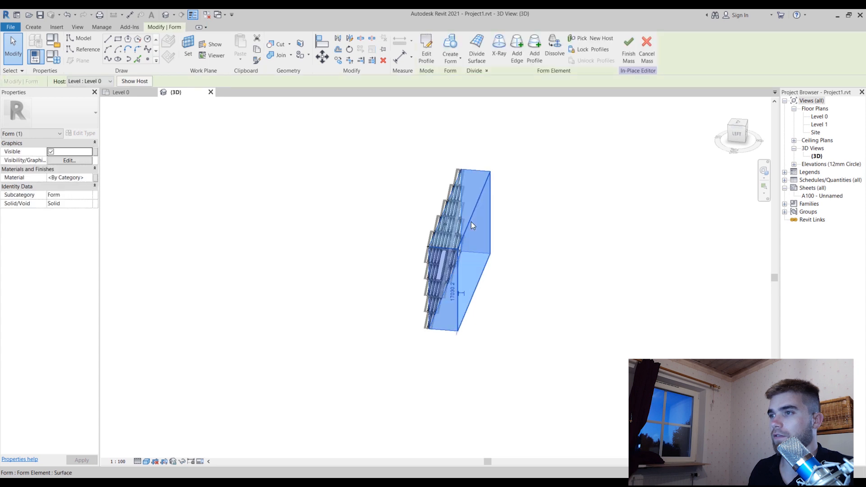
{"action": "left_click", "coordinate": [471, 222]}
{"action": "left_click_drag", "start_coordinate": [491, 252], "coordinate": [653, 293]}
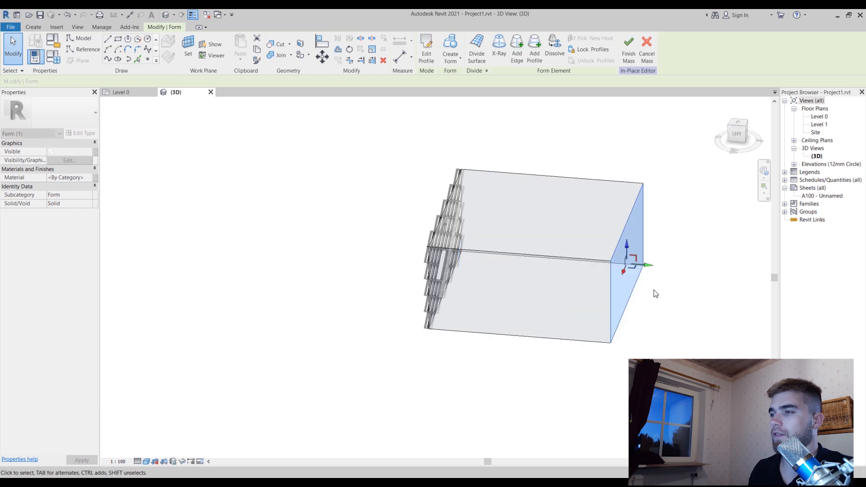
{"action": "left_click_drag", "start_coordinate": [605, 264], "coordinate": [593, 303]}
Select the side face of the deepened mass, adjoining the panel lattice, and divide its surface into a UV grid
{"action": "key", "text": "Tab"}
{"action": "key", "text": "Tab"}
{"action": "key", "text": "Tab"}
{"action": "key", "text": "Tab"}
{"action": "key", "text": "Tab"}
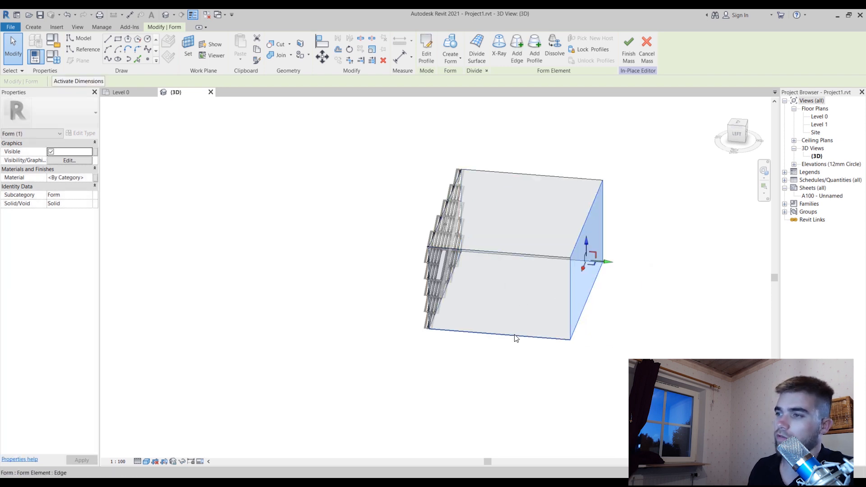
{"action": "left_click", "coordinate": [514, 335]}
{"action": "left_click", "coordinate": [517, 337]}
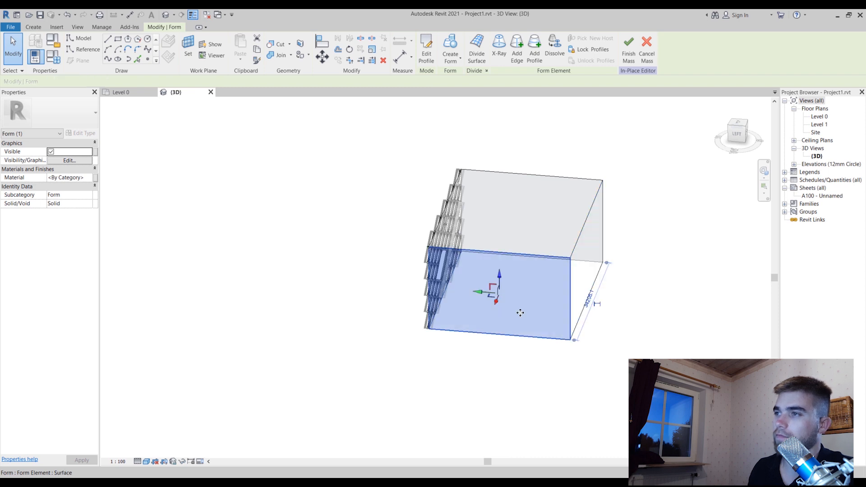
{"action": "left_click", "coordinate": [477, 47]}
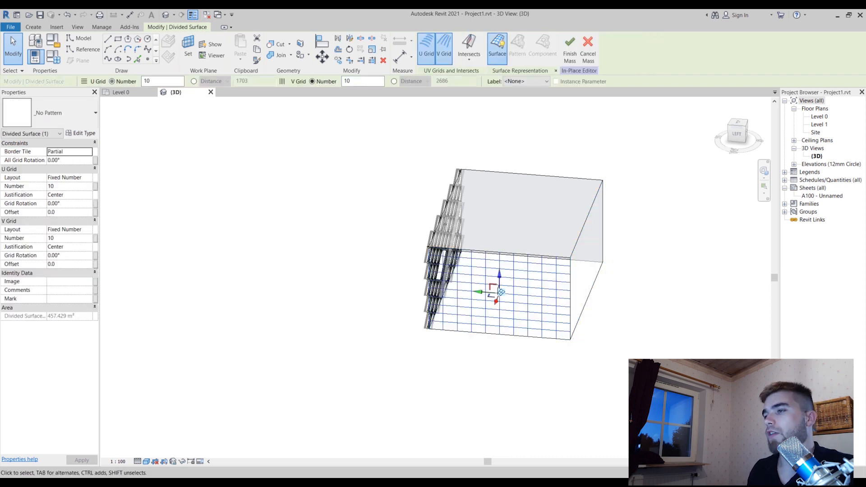
Apply the Rhomboid pattern to the side face's divided surface and deselect it
{"action": "scroll", "coordinate": [540, 346], "scroll_direction": "up", "scroll_amount": 2}
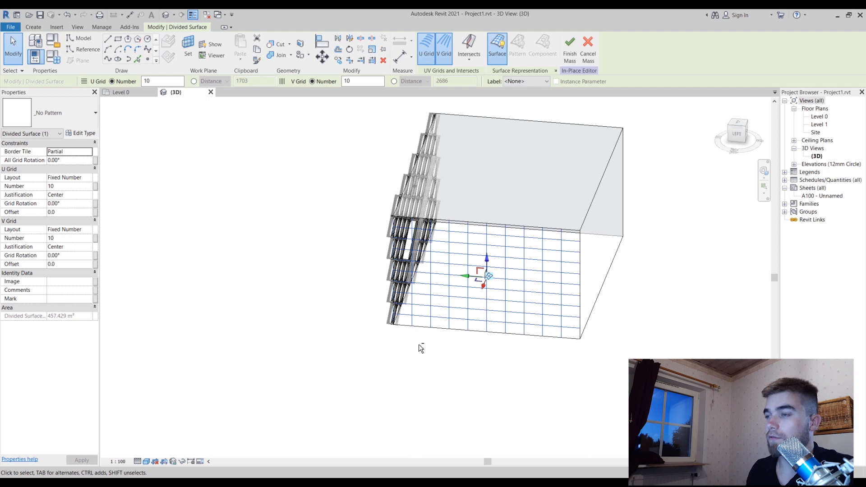
{"action": "middle_click_drag", "start_coordinate": [419, 348], "coordinate": [436, 349], "text": "shift"}
{"action": "left_click", "coordinate": [59, 103]}
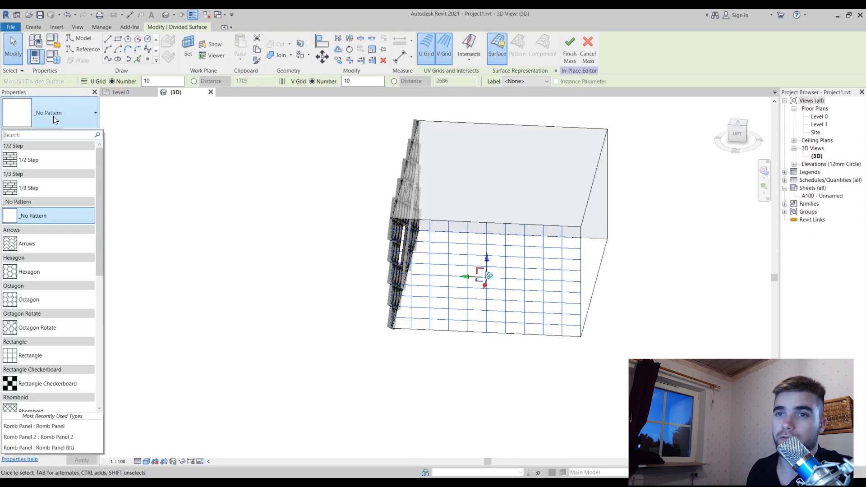
{"action": "scroll", "coordinate": [70, 323], "scroll_direction": "down", "scroll_amount": 2}
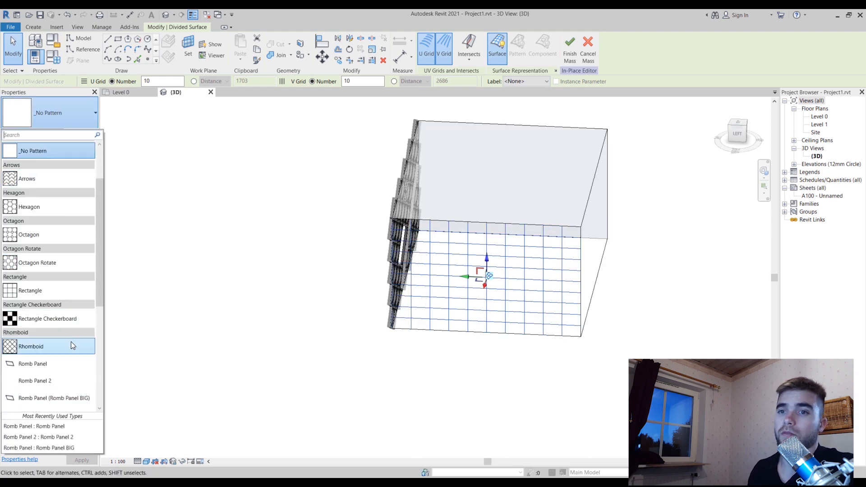
{"action": "left_click", "coordinate": [70, 346]}
{"action": "left_click", "coordinate": [464, 381]}
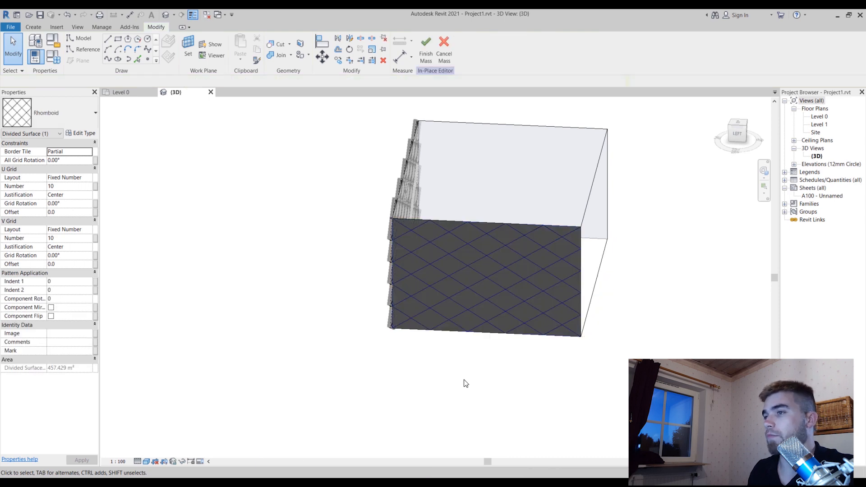
Review the Romb Panel types available for the side face's rhomboid surface without changing its type
{"action": "middle_click_drag", "start_coordinate": [464, 381], "coordinate": [514, 335], "text": "shift"}
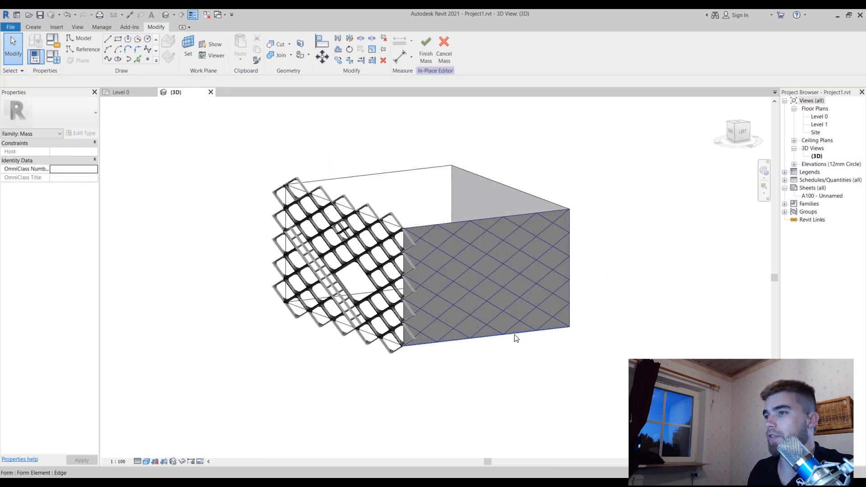
{"action": "left_click", "coordinate": [511, 303]}
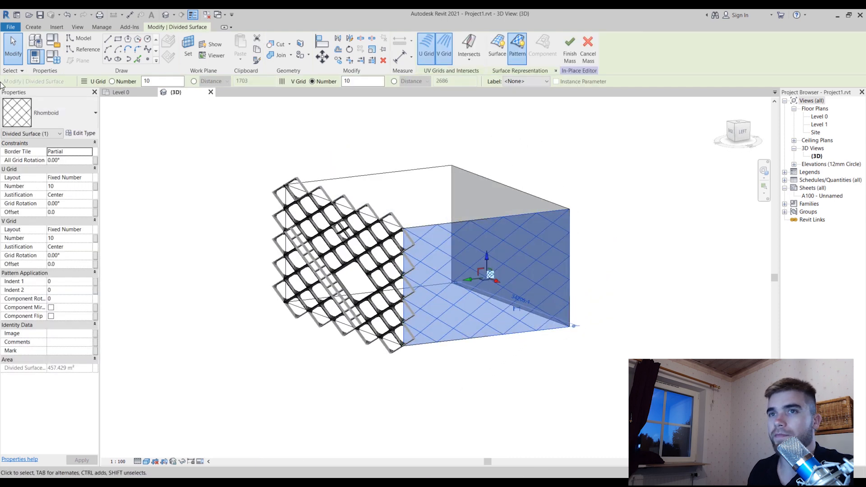
{"action": "left_click", "coordinate": [45, 110]}
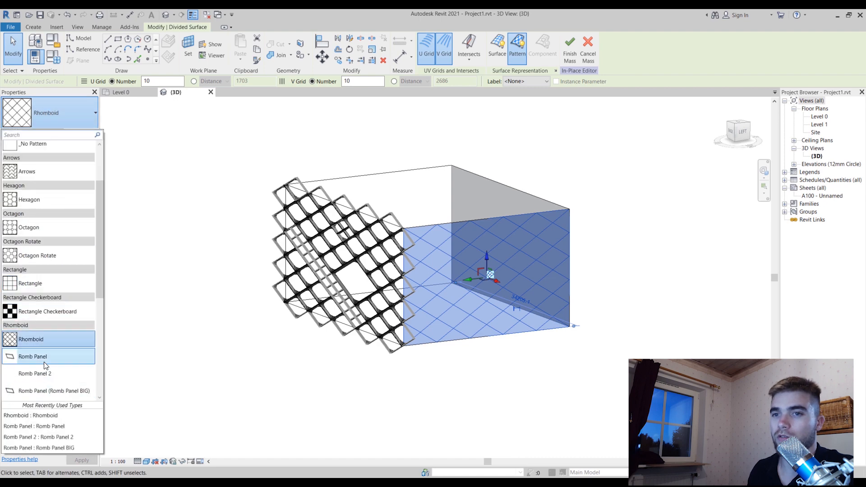
{"action": "left_click", "coordinate": [167, 345]}
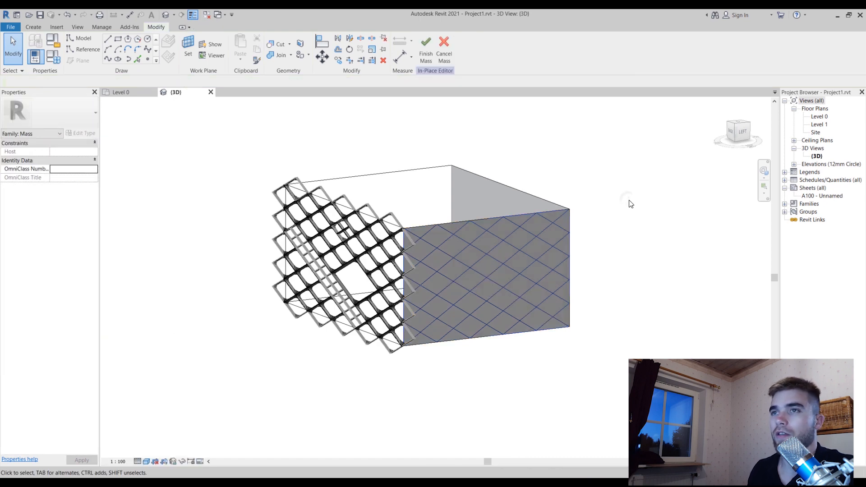
Create a new family from the Metric Curtain Panel Pattern Based.rft template
{"action": "left_click", "coordinate": [10, 27]}
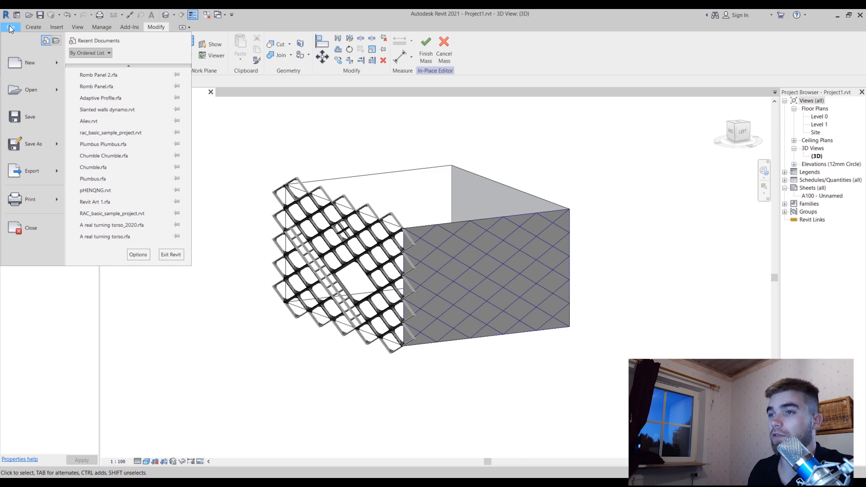
{"action": "mouse_move", "coordinate": [56, 64]}
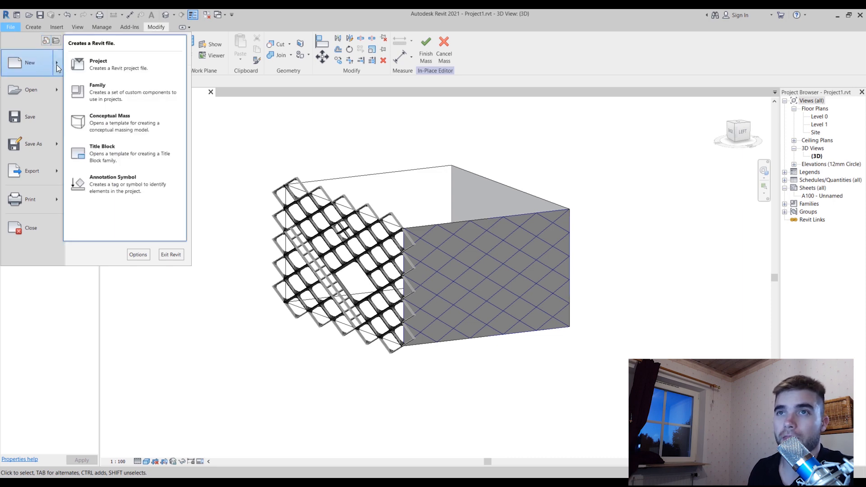
{"action": "left_click", "coordinate": [120, 89]}
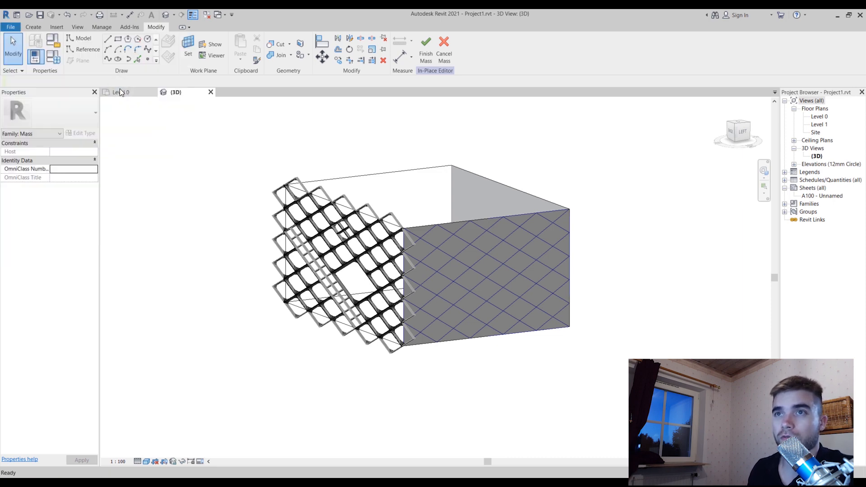
{"action": "left_click_drag", "start_coordinate": [576, 161], "coordinate": [287, 105]}
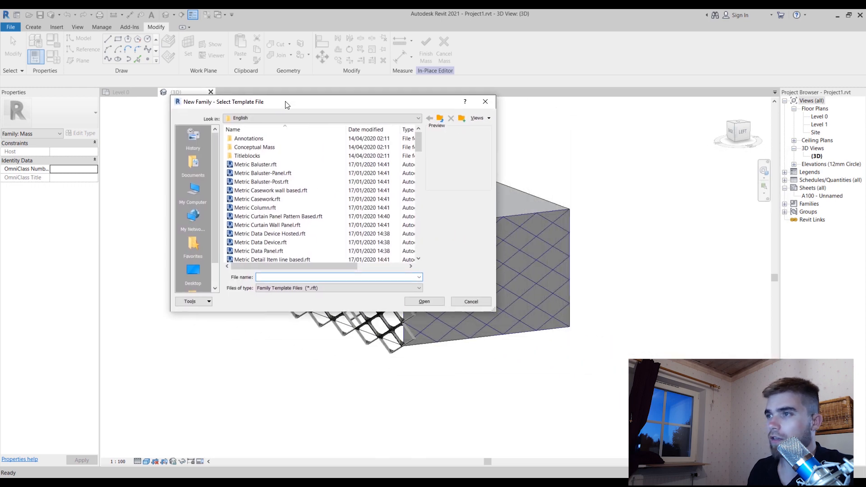
{"action": "left_click", "coordinate": [329, 199]}
{"action": "scroll", "coordinate": [329, 211], "scroll_direction": "down", "scroll_amount": 1}
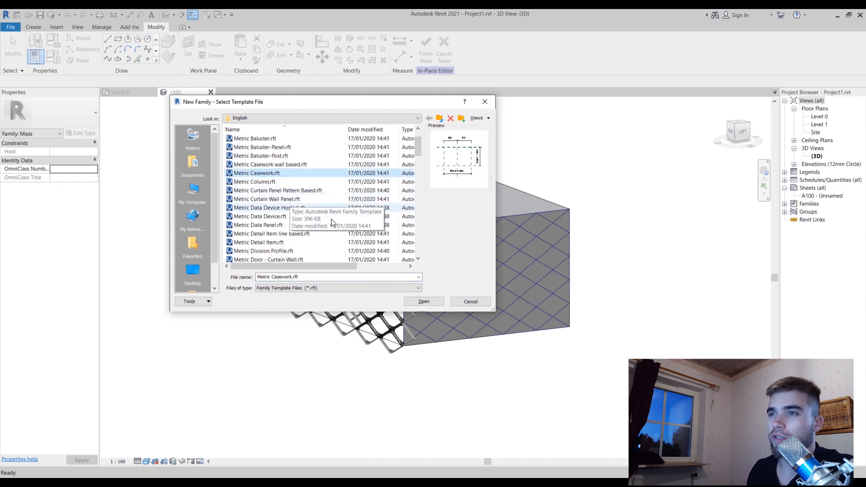
{"action": "left_click", "coordinate": [301, 190]}
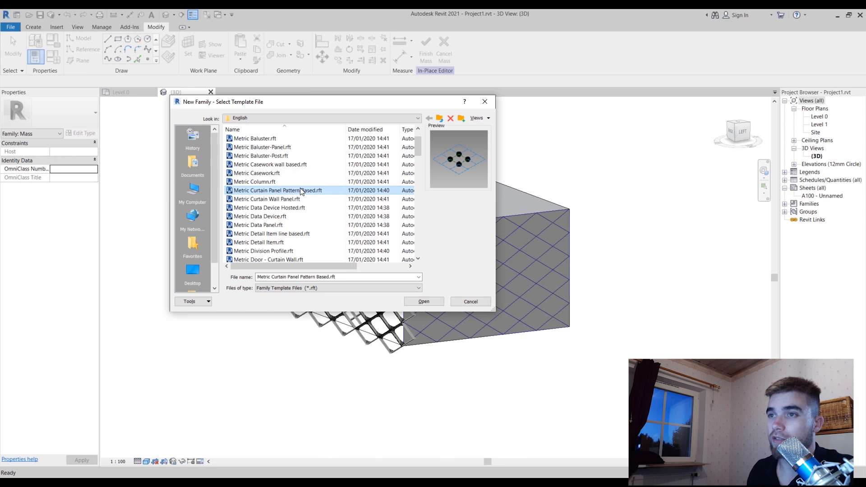
{"action": "left_click", "coordinate": [428, 301]}
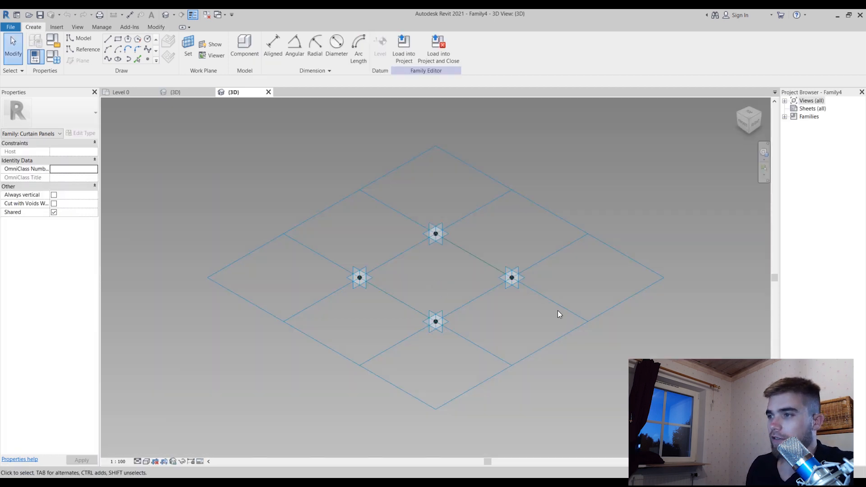
Change the new family's tile pattern grid from Rectangle to Rhomboid
{"action": "left_click", "coordinate": [561, 306]}
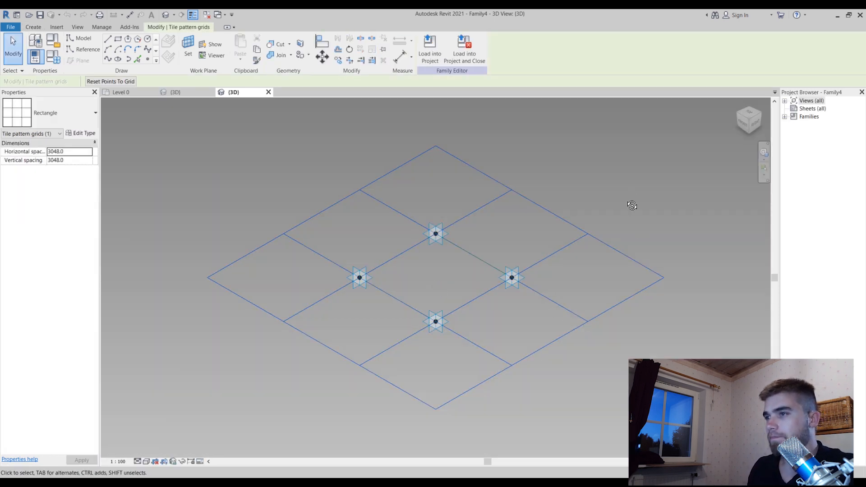
{"action": "middle_click_drag", "start_coordinate": [632, 205], "coordinate": [629, 271], "text": "shift"}
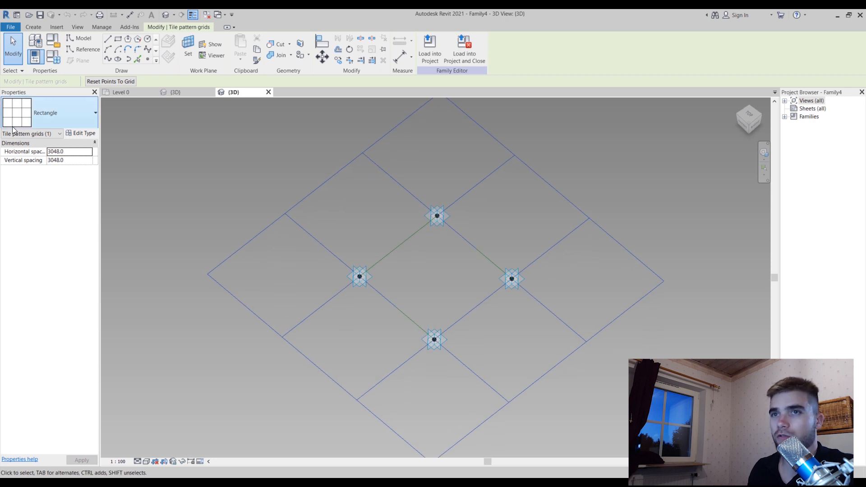
{"action": "left_click", "coordinate": [55, 117]}
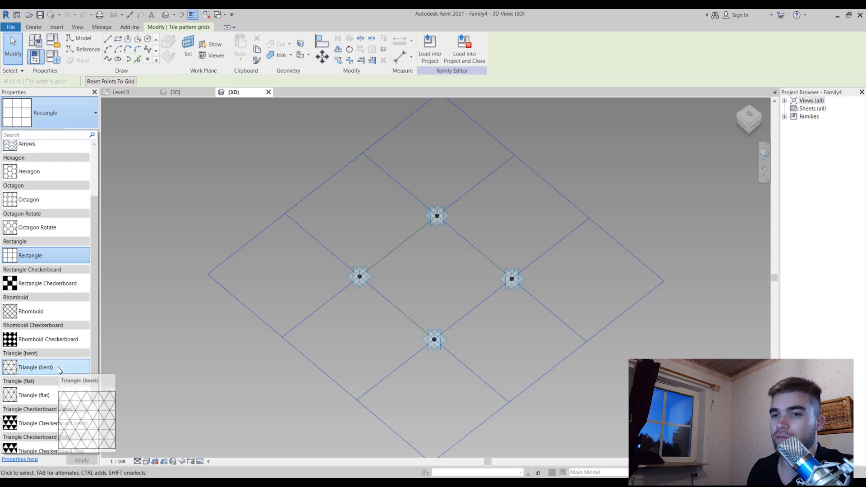
{"action": "scroll", "coordinate": [57, 367], "scroll_direction": "down", "scroll_amount": 1}
{"action": "scroll", "coordinate": [57, 374], "scroll_direction": "down", "scroll_amount": 2}
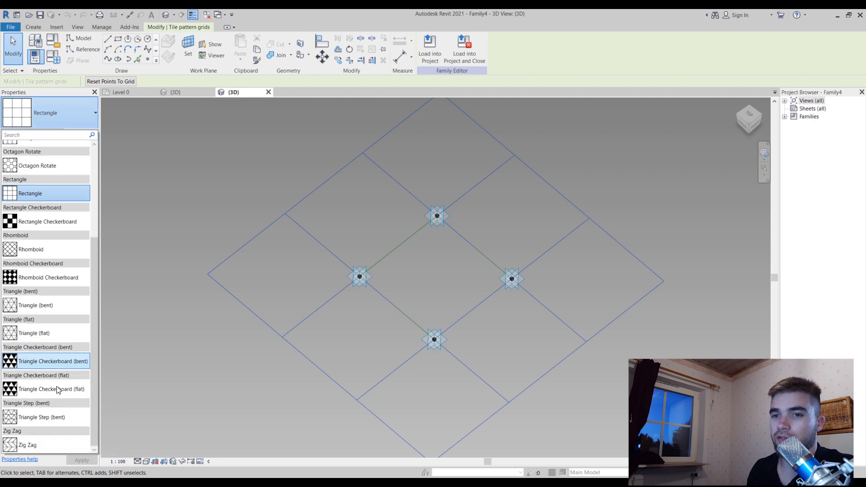
{"action": "left_click", "coordinate": [58, 250]}
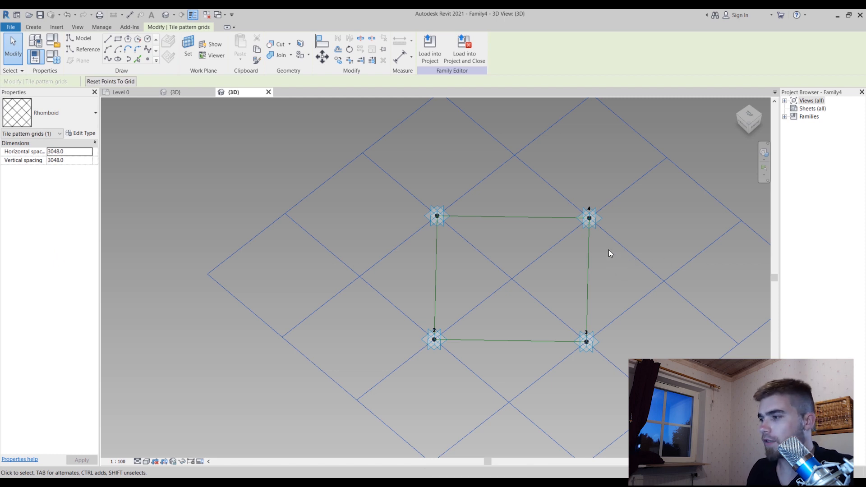
Inspect the chain of four reference lines joining the adaptive points from the Top view, leaving nothing selected
{"action": "key", "text": "Tab"}
{"action": "left_click", "coordinate": [491, 218]}
{"action": "left_click", "coordinate": [746, 118]}
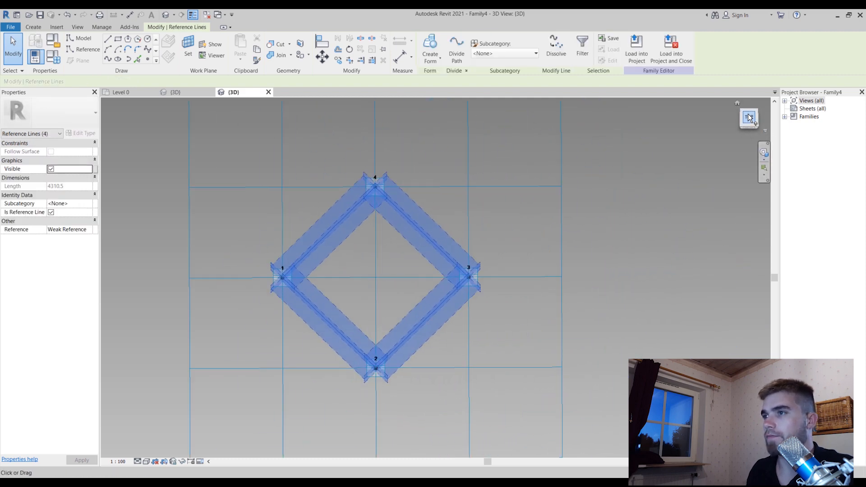
{"action": "left_click", "coordinate": [575, 143]}
{"action": "scroll", "coordinate": [554, 137], "scroll_direction": "down", "scroll_amount": 2}
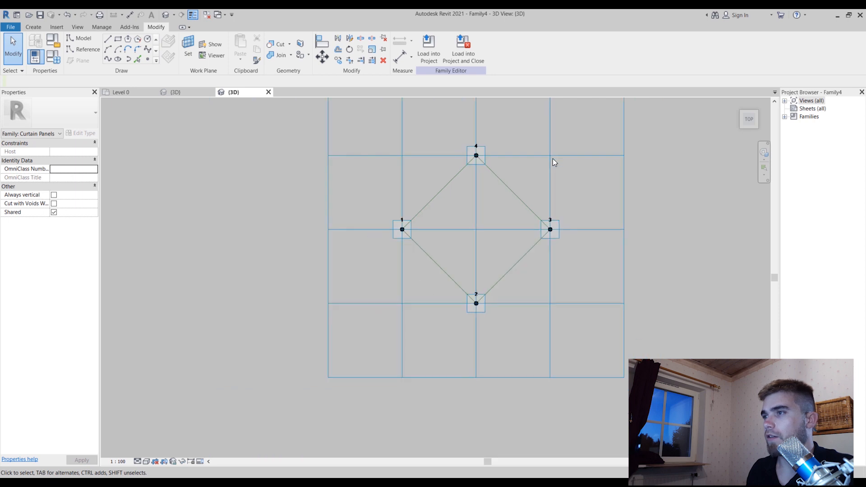
Set the rhomboid tile pattern grid's vertical spacing to 2000
{"action": "left_click", "coordinate": [613, 378]}
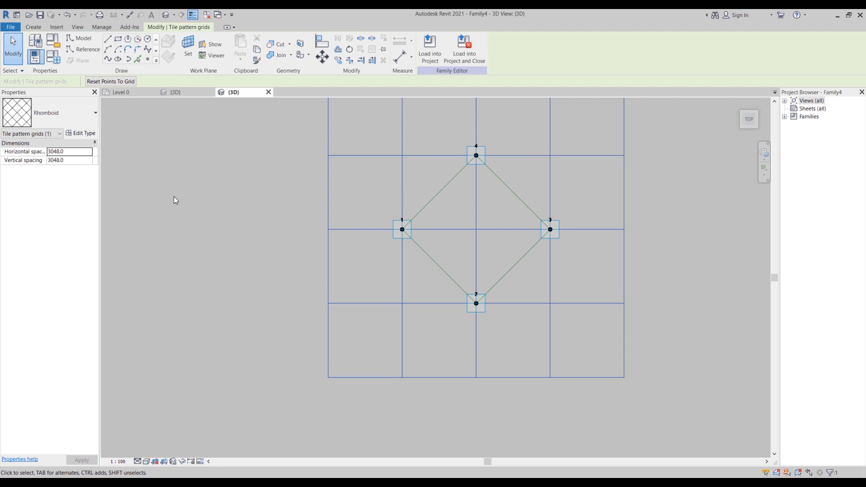
{"action": "left_click", "coordinate": [83, 161]}
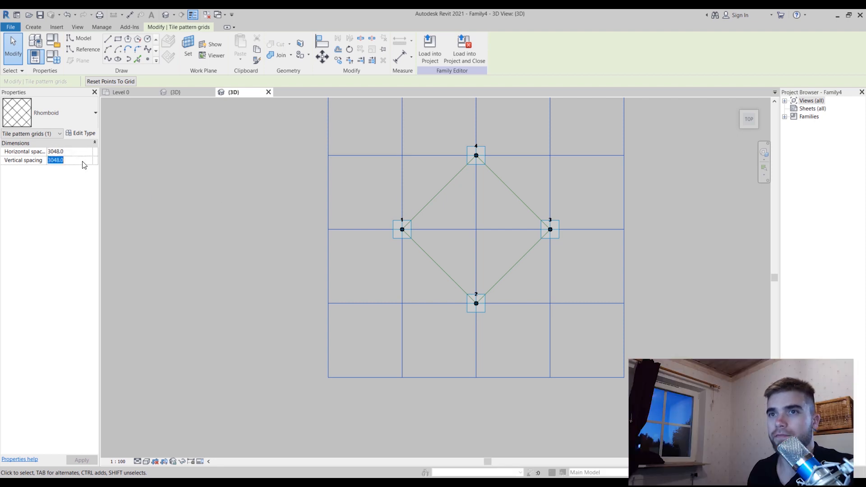
{"action": "type", "text": "2000"}
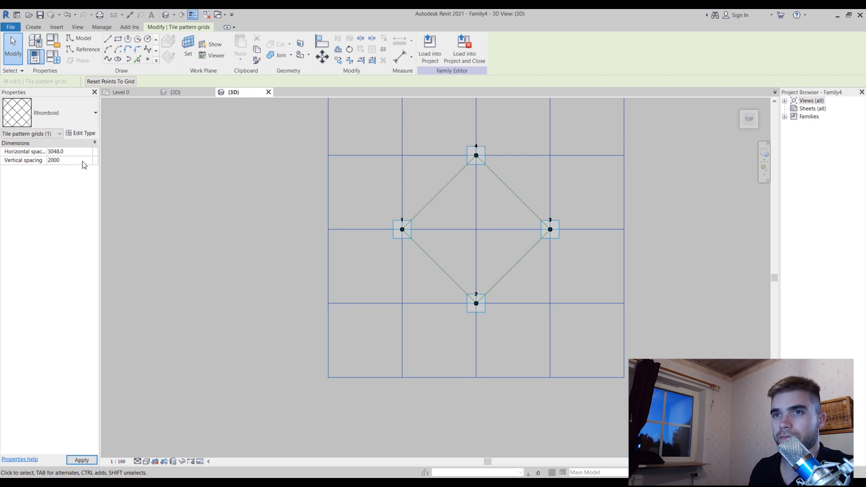
{"action": "left_click", "coordinate": [258, 222]}
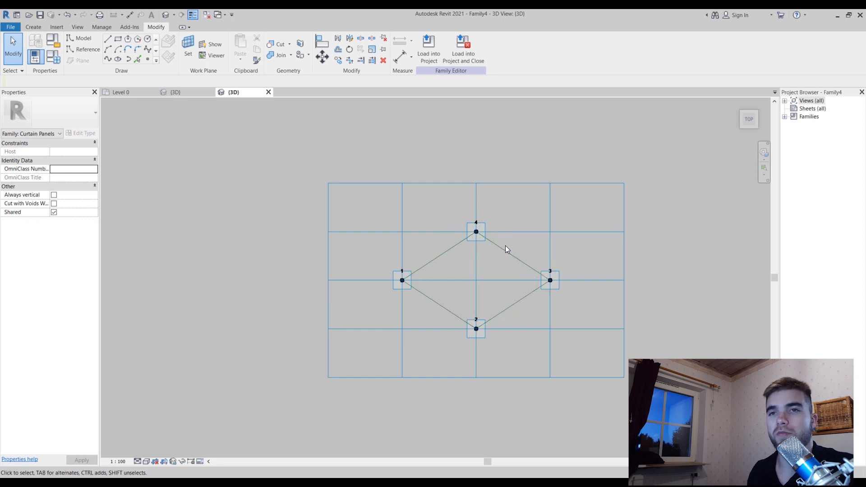
{"action": "scroll", "coordinate": [505, 245], "scroll_direction": "up", "scroll_amount": 3}
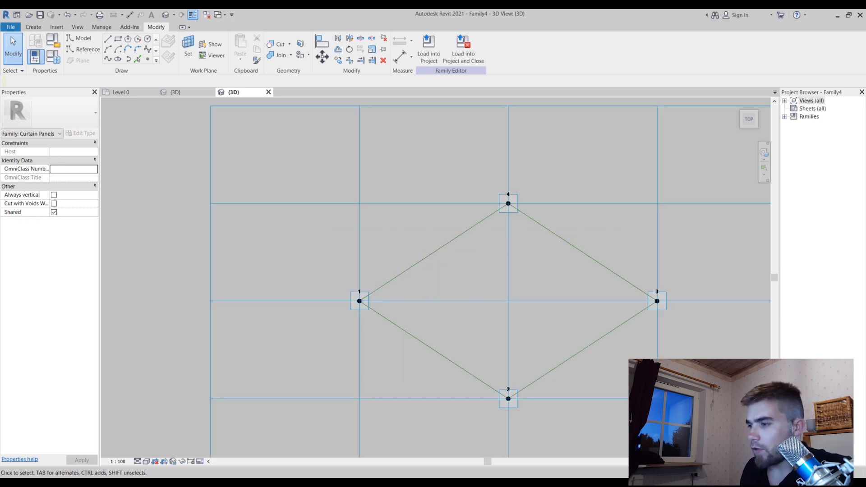
Check the facade panel reference photo and connect adaptive points 4 and 2 with a spline through points converted to a reference line
{"action": "left_click", "coordinate": [602, 437]}
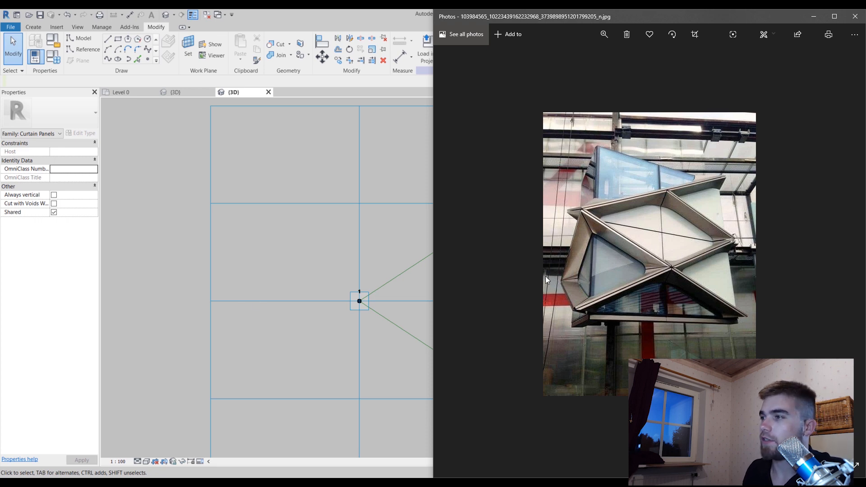
{"action": "left_click", "coordinate": [341, 206]}
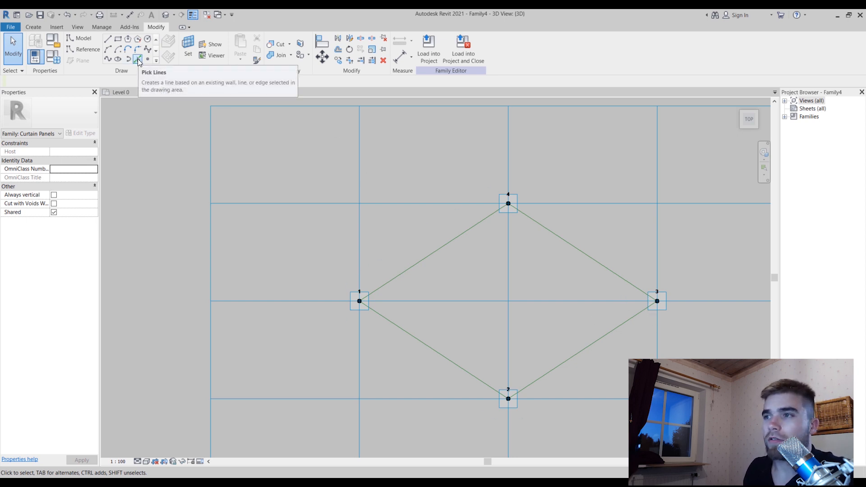
{"action": "left_click", "coordinate": [508, 204]}
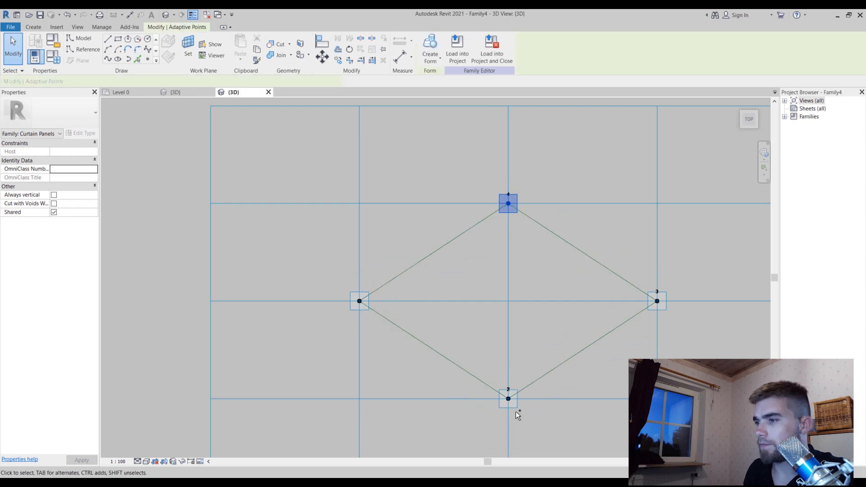
{"action": "left_click", "coordinate": [517, 401], "text": "ctrl"}
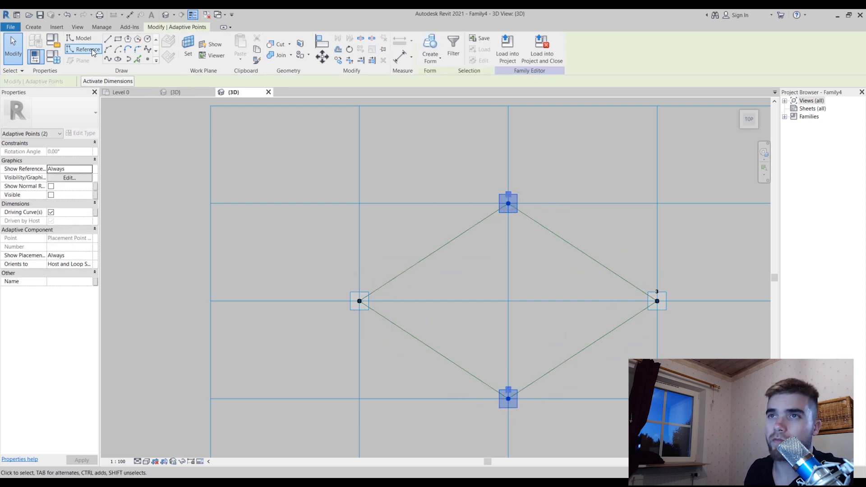
{"action": "left_click", "coordinate": [108, 59]}
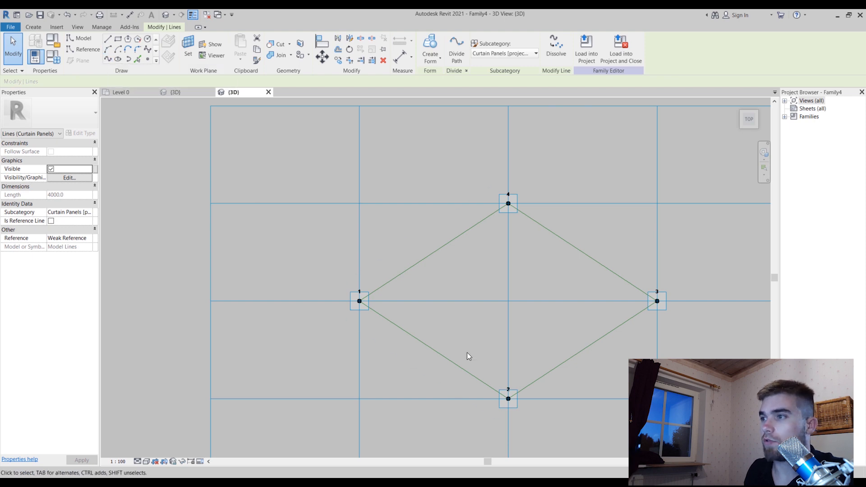
{"action": "middle_click_drag", "start_coordinate": [532, 325], "coordinate": [563, 215], "text": "shift"}
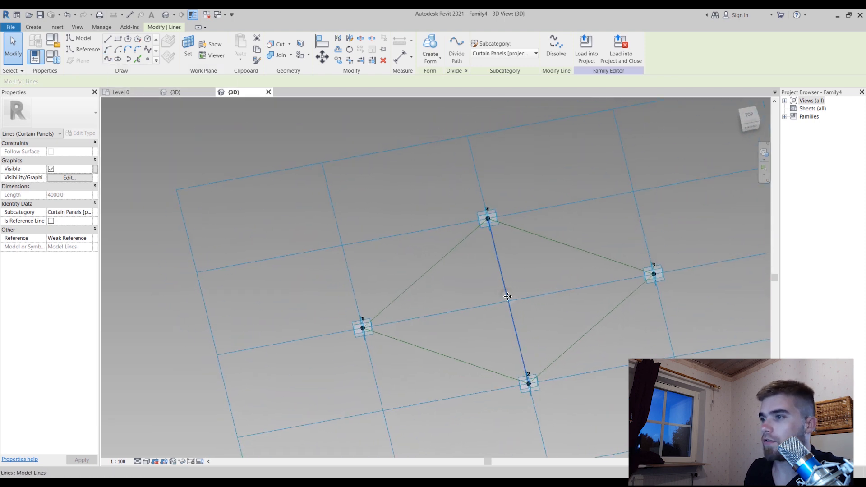
{"action": "left_click", "coordinate": [51, 221]}
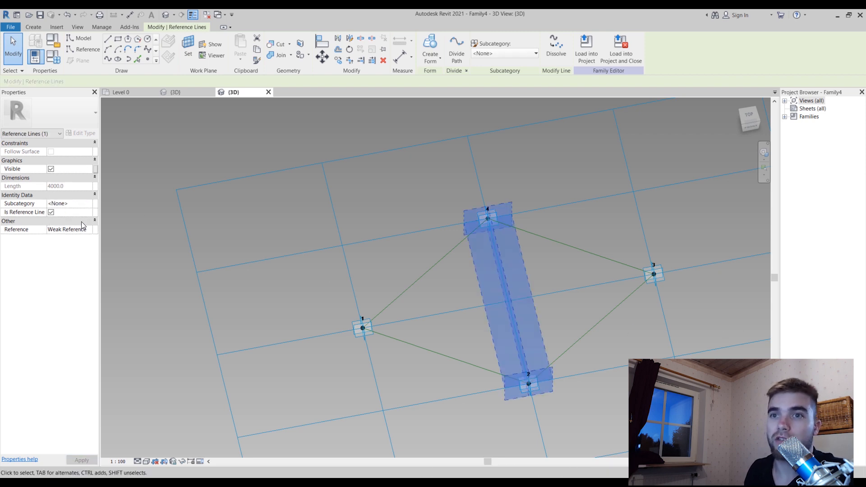
{"action": "key", "text": "Escape"}
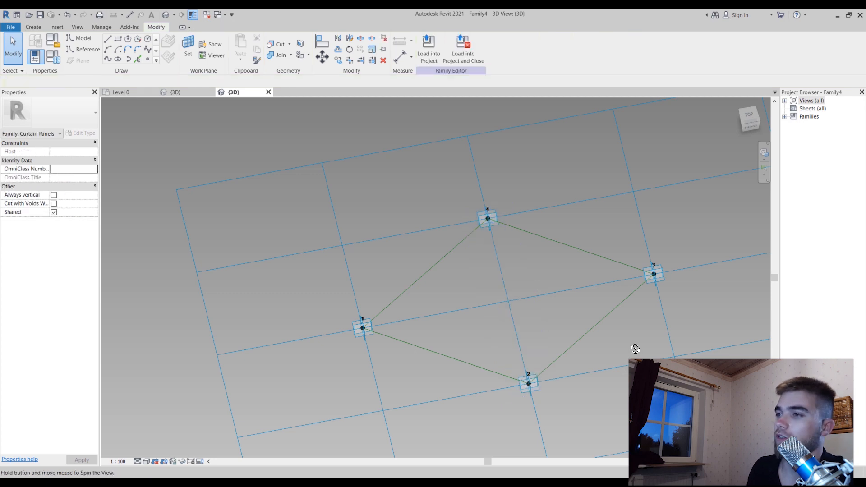
Connect adaptive points 3 and 1 with a spline through points and make it a reference line
{"action": "middle_click_drag", "start_coordinate": [635, 350], "coordinate": [510, 323], "text": "shift"}
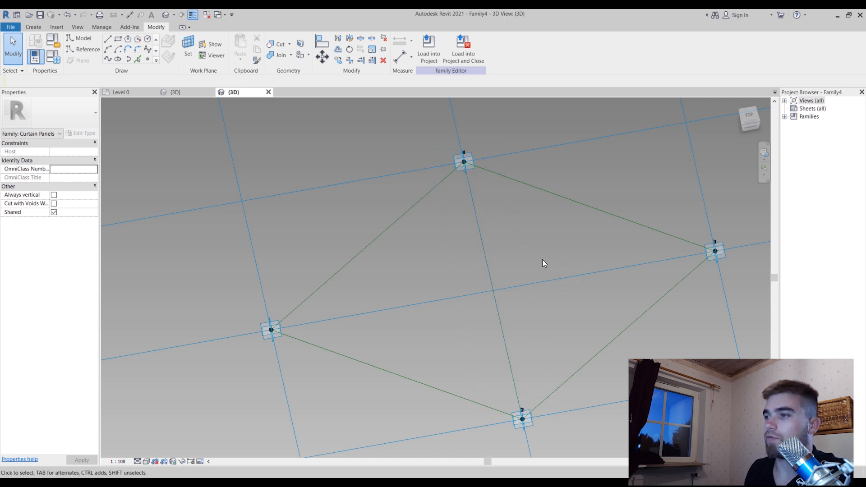
{"action": "scroll", "coordinate": [542, 253], "scroll_direction": "down", "scroll_amount": 3}
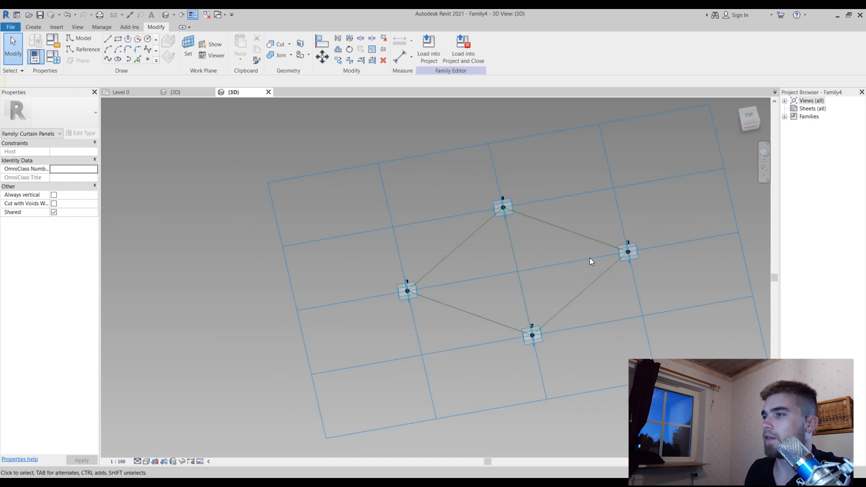
{"action": "left_click", "coordinate": [638, 251]}
{"action": "left_click", "coordinate": [412, 299], "text": "ctrl"}
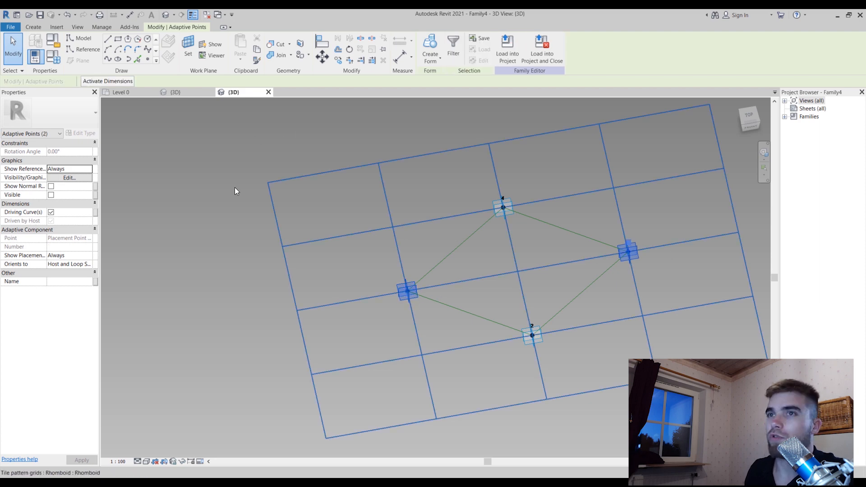
{"action": "left_click", "coordinate": [107, 59]}
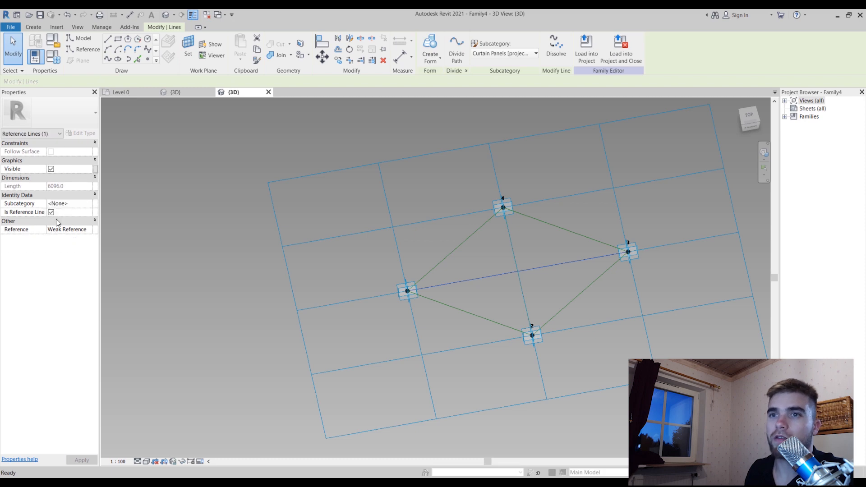
{"action": "left_click", "coordinate": [613, 345]}
Temporarily hide the rhomboid tile pattern grid element in the 3D view
{"action": "middle_click_drag", "start_coordinate": [642, 194], "coordinate": [612, 214], "text": "shift"}
{"action": "scroll", "coordinate": [608, 212], "scroll_direction": "up", "scroll_amount": 1}
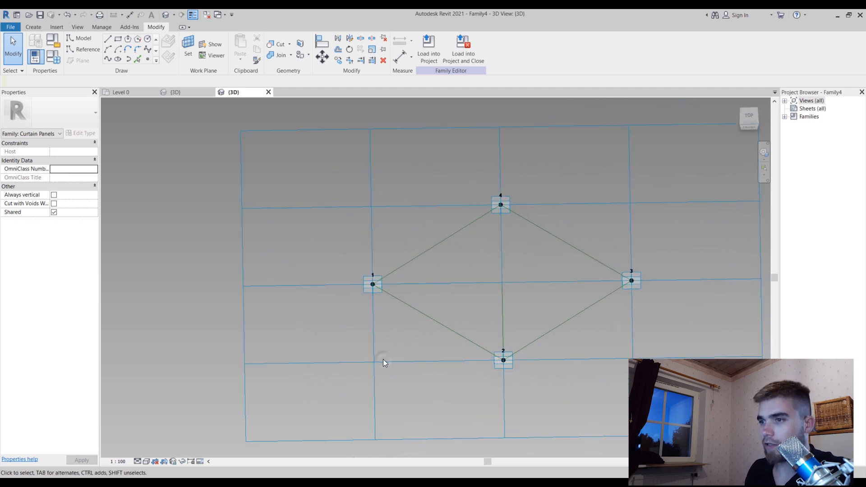
{"action": "scroll", "coordinate": [383, 362], "scroll_direction": "down", "scroll_amount": 4}
{"action": "middle_click_drag", "start_coordinate": [382, 358], "coordinate": [503, 313], "text": "shift"}
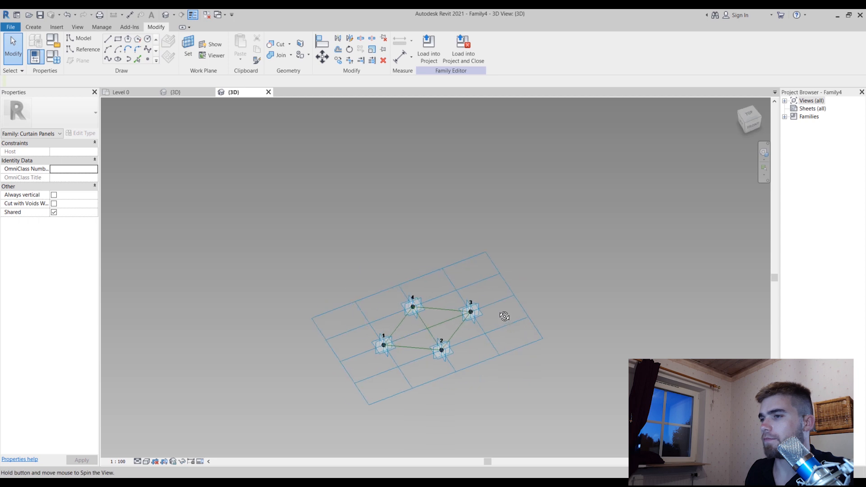
{"action": "left_click", "coordinate": [525, 343]}
{"action": "left_click", "coordinate": [184, 461]}
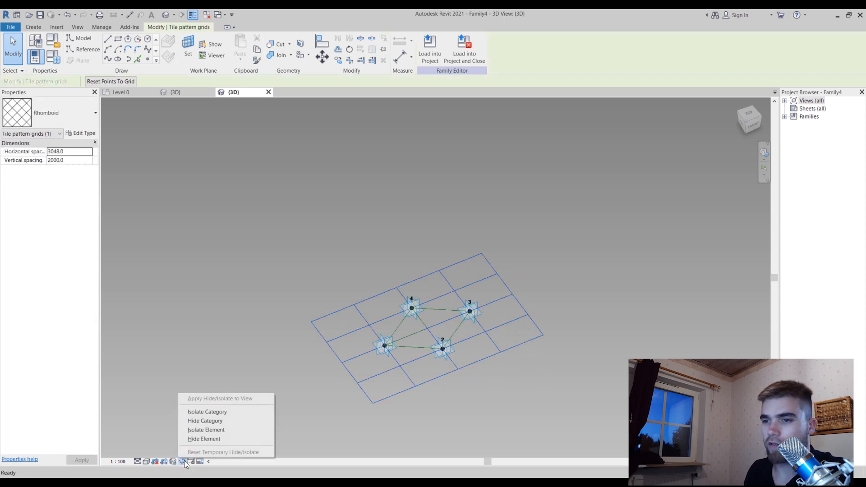
{"action": "left_click", "coordinate": [209, 436]}
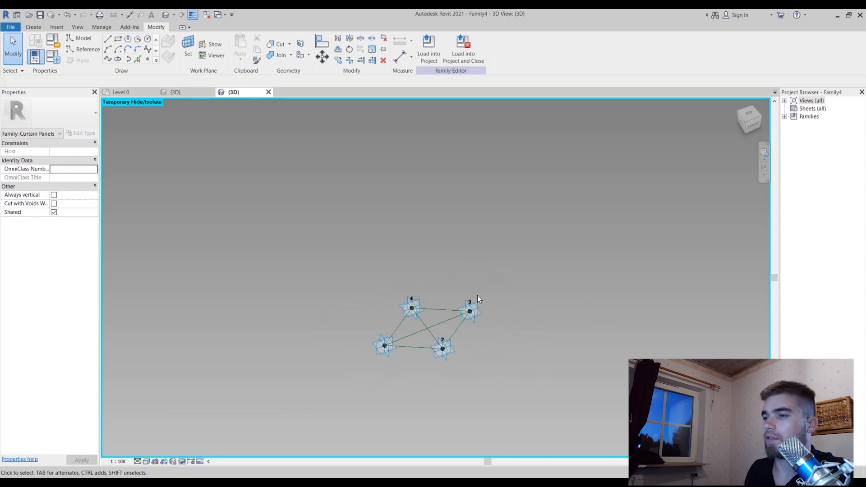
Place four reference points on the two diagonal reference lines, one near each adaptive point
{"action": "middle_click_drag", "start_coordinate": [544, 307], "coordinate": [478, 339], "text": "shift"}
{"action": "scroll", "coordinate": [411, 316], "scroll_direction": "up", "scroll_amount": 3}
{"action": "scroll", "coordinate": [410, 315], "scroll_direction": "up", "scroll_amount": 2}
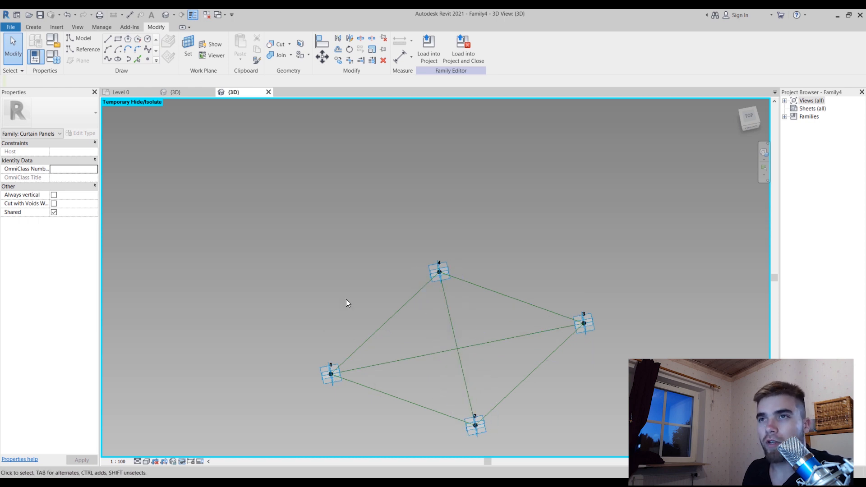
{"action": "left_click", "coordinate": [148, 60]}
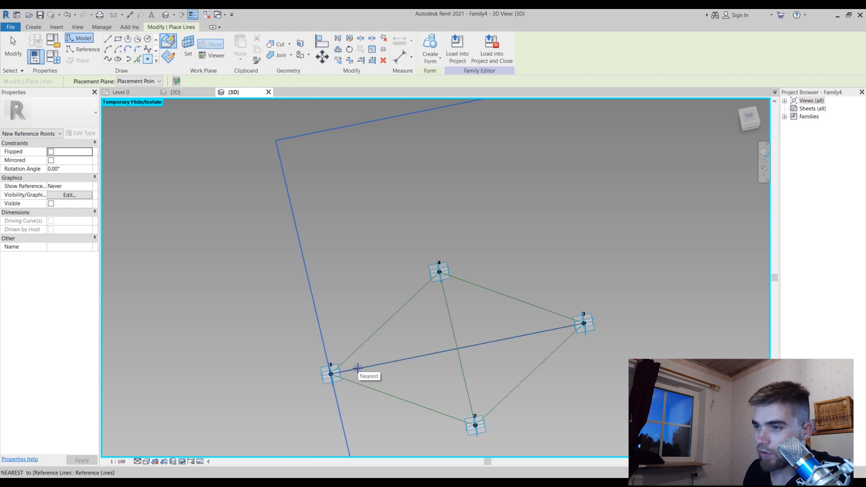
{"action": "left_click", "coordinate": [358, 369]}
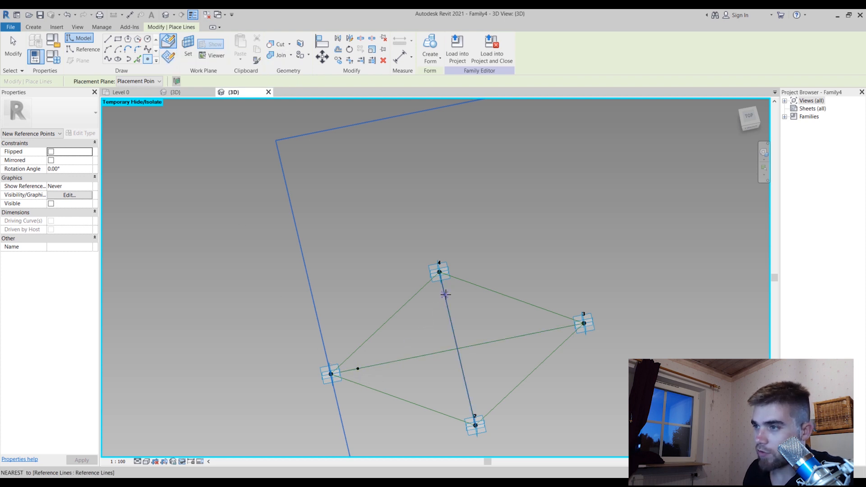
{"action": "left_click", "coordinate": [445, 294]}
{"action": "left_click", "coordinate": [555, 329]}
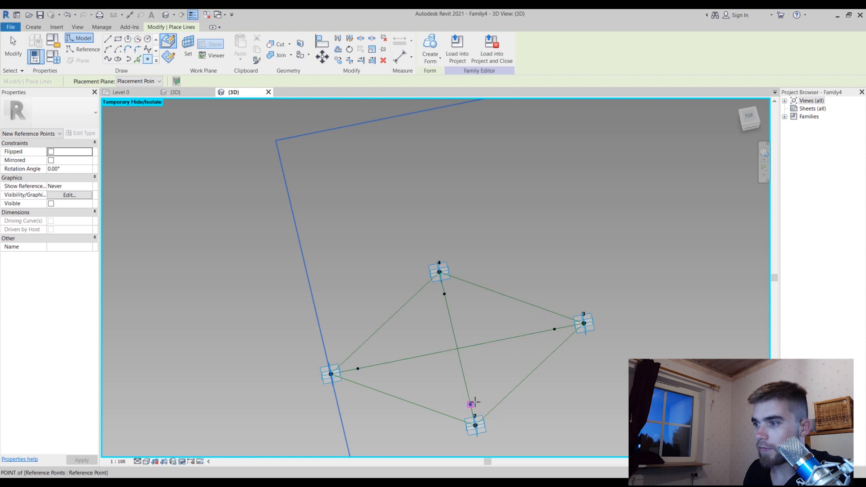
{"action": "left_click", "coordinate": [474, 402]}
{"action": "key", "text": "Escape"}
{"action": "key", "text": "Escape"}
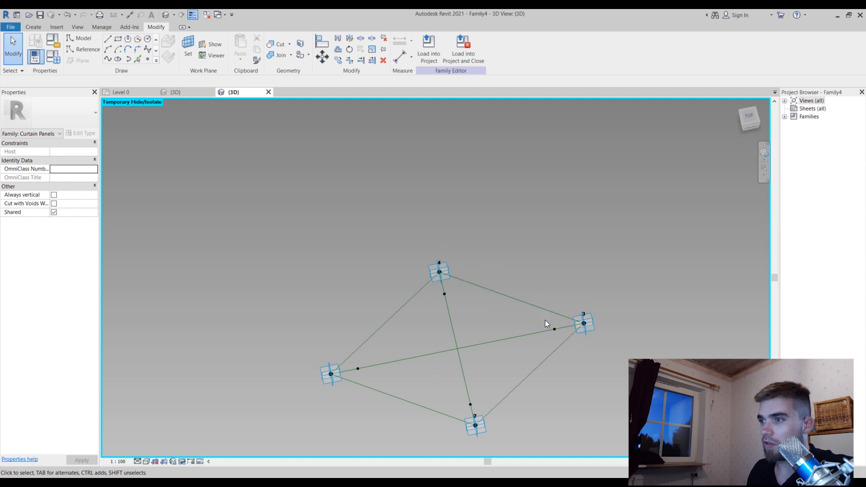
Slide the reference point near adaptive point 1 along its diagonal to a normalized curve parameter of about 0.21
{"action": "middle_click_drag", "start_coordinate": [528, 344], "coordinate": [540, 325], "text": "shift"}
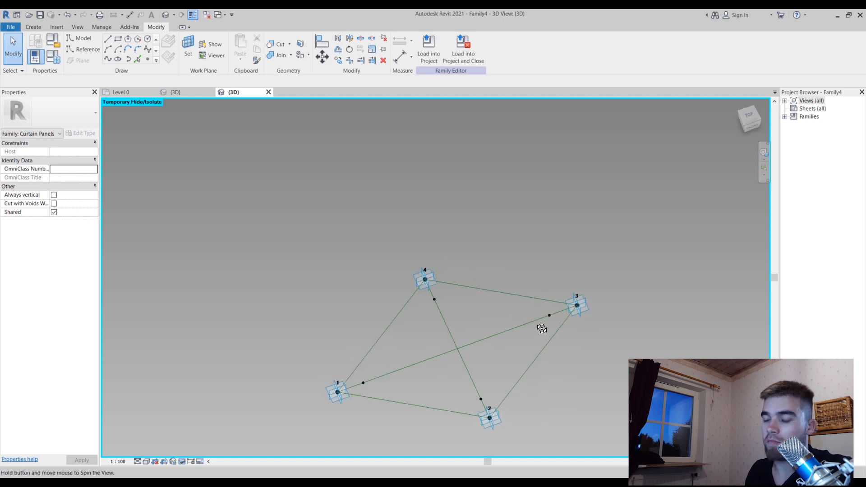
{"action": "scroll", "coordinate": [247, 392], "scroll_direction": "up", "scroll_amount": 3}
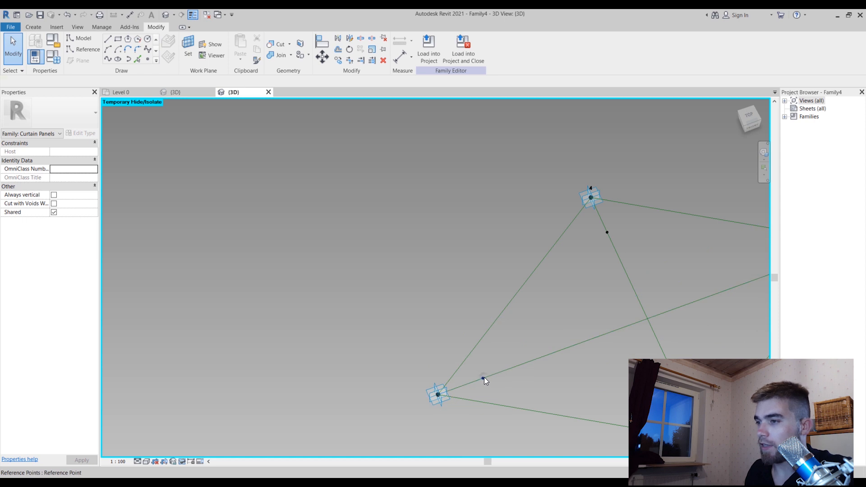
{"action": "left_click", "coordinate": [483, 378]}
{"action": "middle_click_drag", "start_coordinate": [578, 378], "coordinate": [516, 396], "text": "shift"}
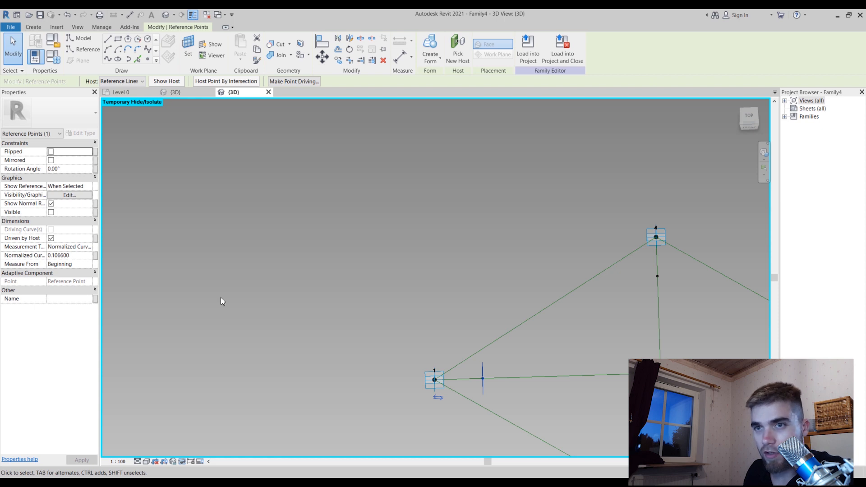
{"action": "mouse_move", "coordinate": [482, 384]}
{"action": "left_mouse_down"}
{"action": "mouse_move", "coordinate": [534, 387]}
{"action": "mouse_move", "coordinate": [479, 386]}
{"action": "left_mouse_up"}
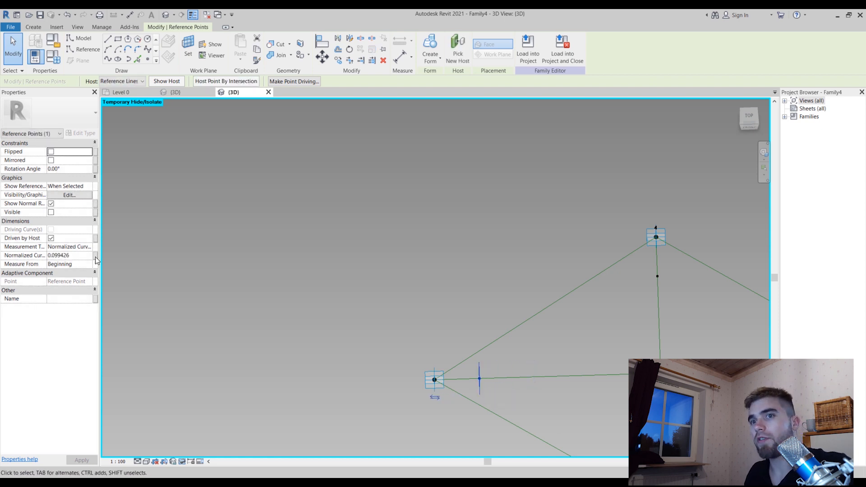
{"action": "left_click_drag", "start_coordinate": [482, 389], "coordinate": [528, 389]}
{"action": "left_click", "coordinate": [480, 378]}
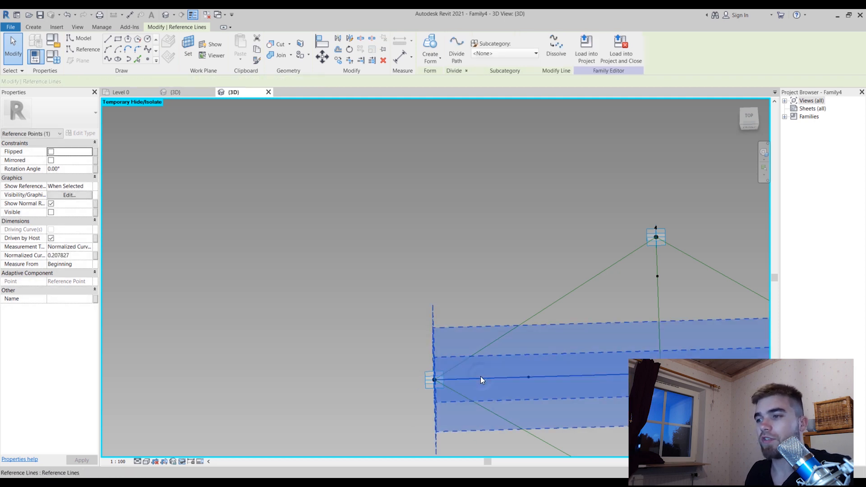
{"action": "left_click", "coordinate": [341, 358]}
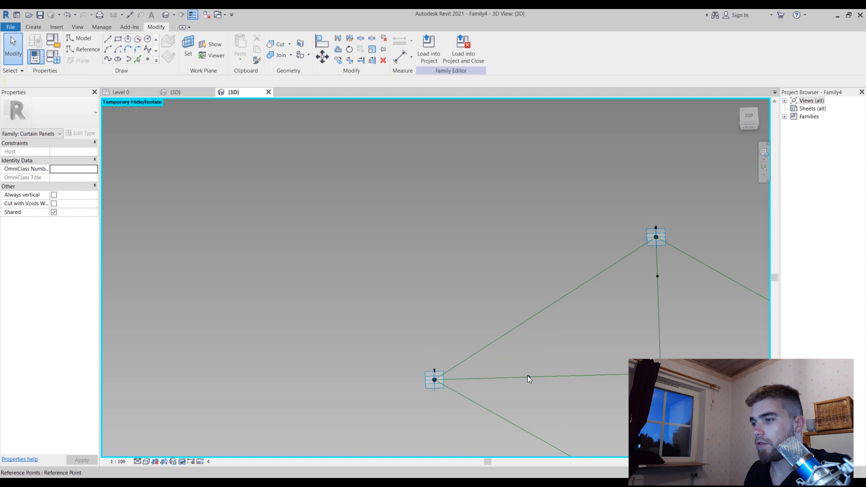
Set the reference point near adaptive point 1 to Segment Length measurement with a value of 500
{"action": "left_click", "coordinate": [527, 377]}
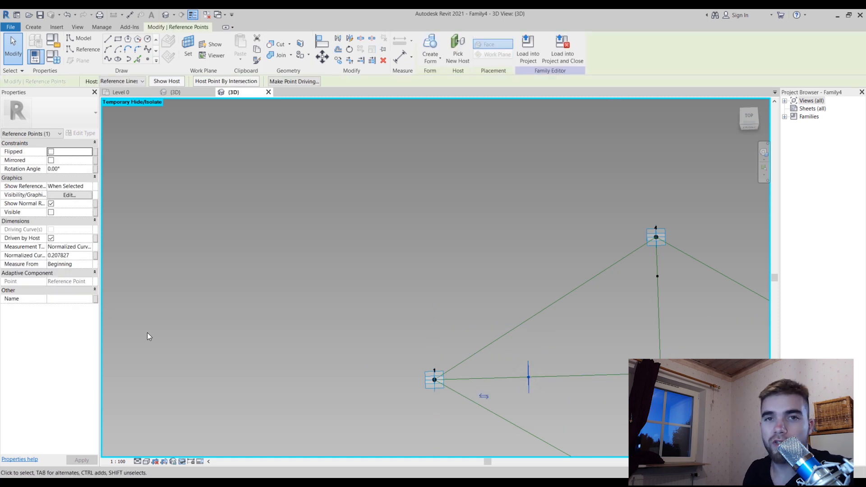
{"action": "left_click", "coordinate": [91, 249]}
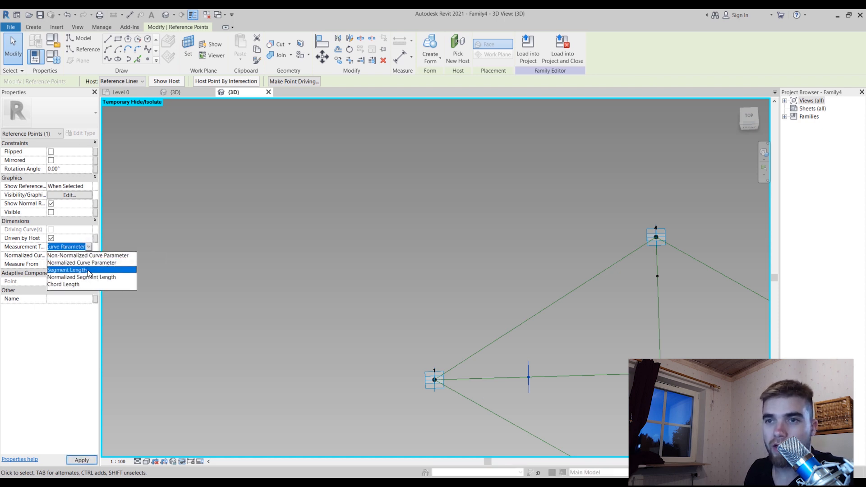
{"action": "left_click", "coordinate": [89, 270]}
{"action": "left_click", "coordinate": [90, 255]}
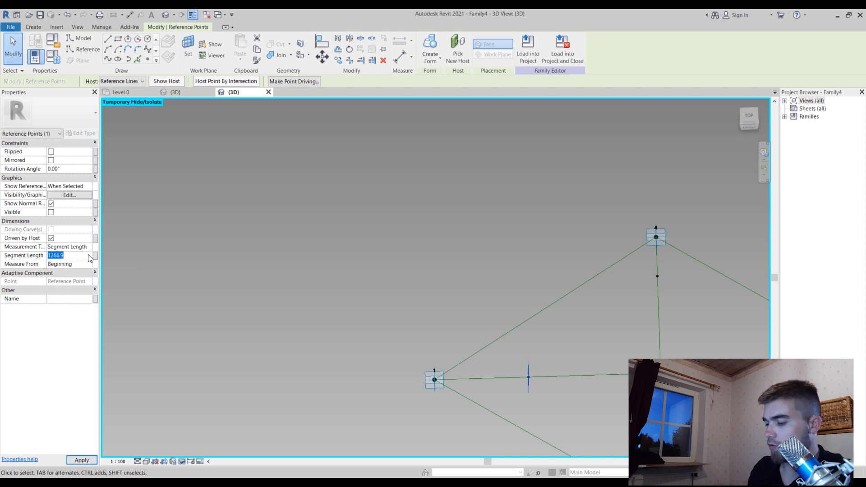
{"action": "type", "text": "500.0"}
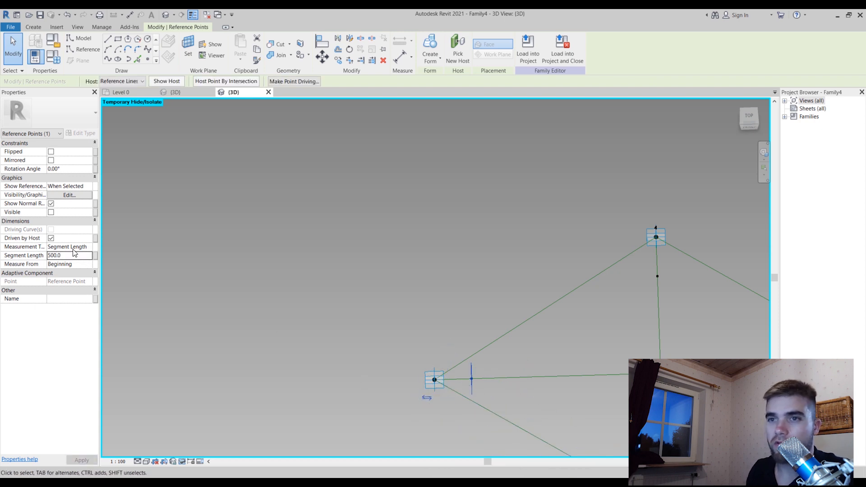
Associate the segment length of the reference point near adaptive point 1 with a new type parameter named Fillet1
{"action": "left_click", "coordinate": [96, 256]}
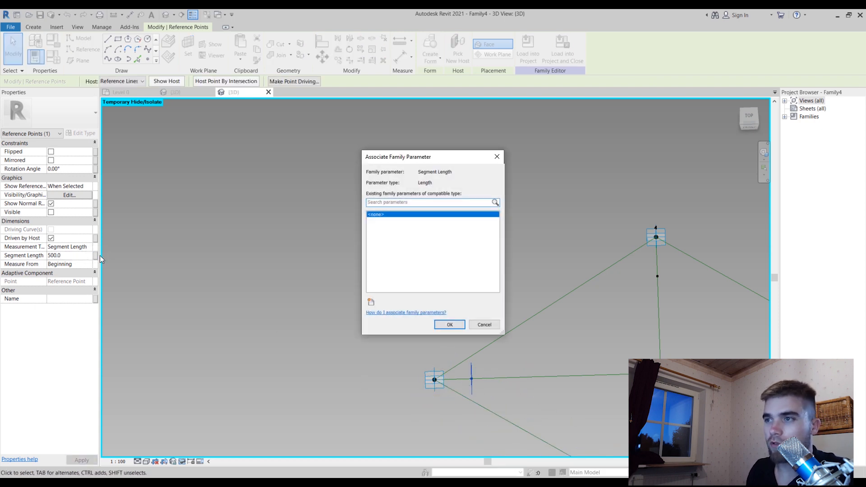
{"action": "left_click", "coordinate": [370, 301]}
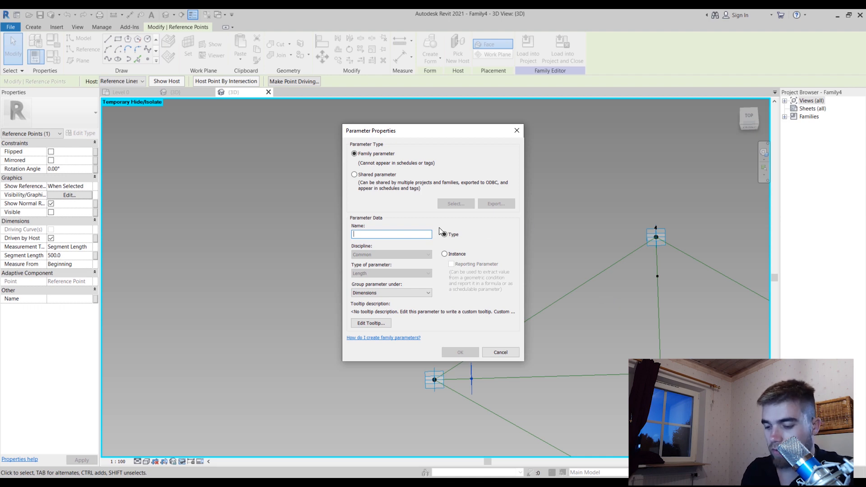
{"action": "type", "text": "illet1"}
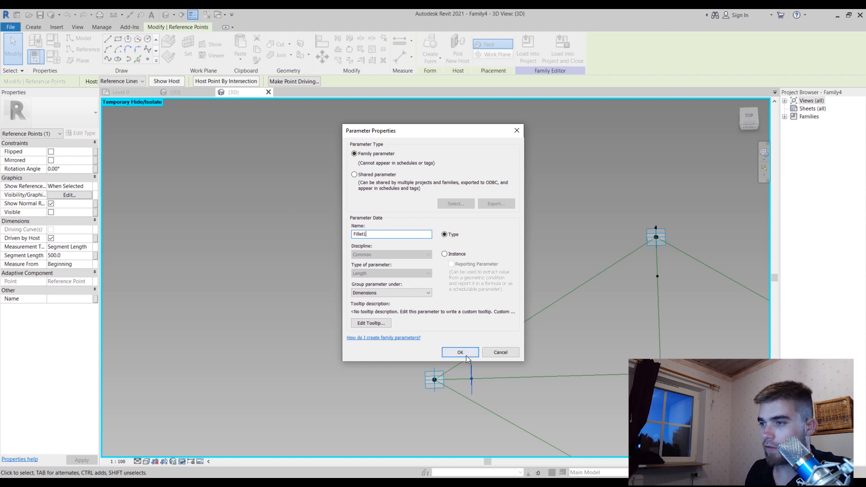
{"action": "left_click", "coordinate": [467, 354]}
{"action": "key", "text": "Return"}
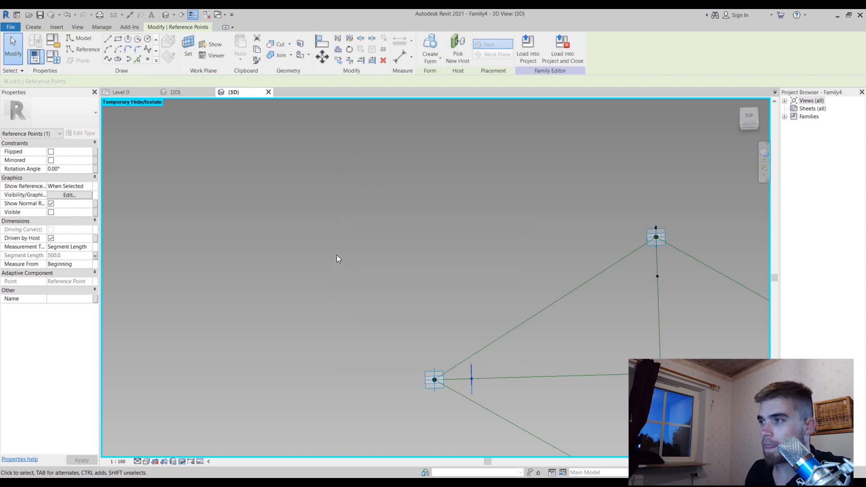
Set the reference point near adaptive point 3 to Segment Length measurement, measured from the End of its diagonal
{"action": "scroll", "coordinate": [336, 258], "scroll_direction": "down", "scroll_amount": 3}
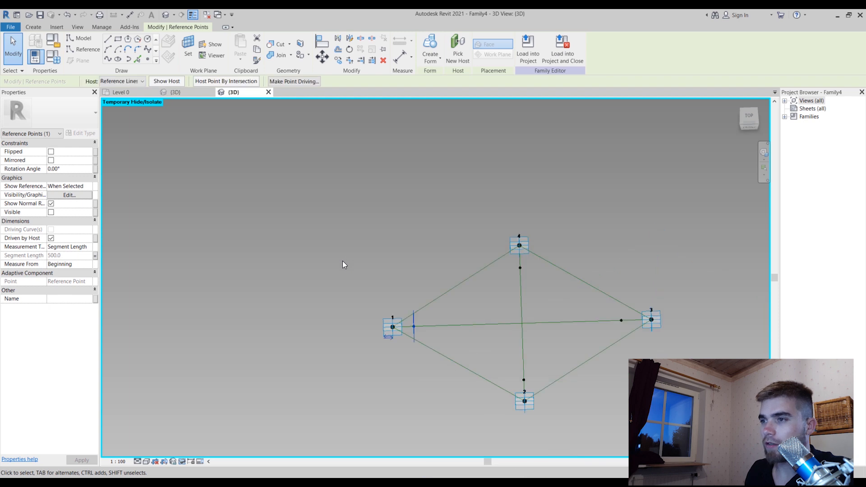
{"action": "left_click", "coordinate": [621, 321]}
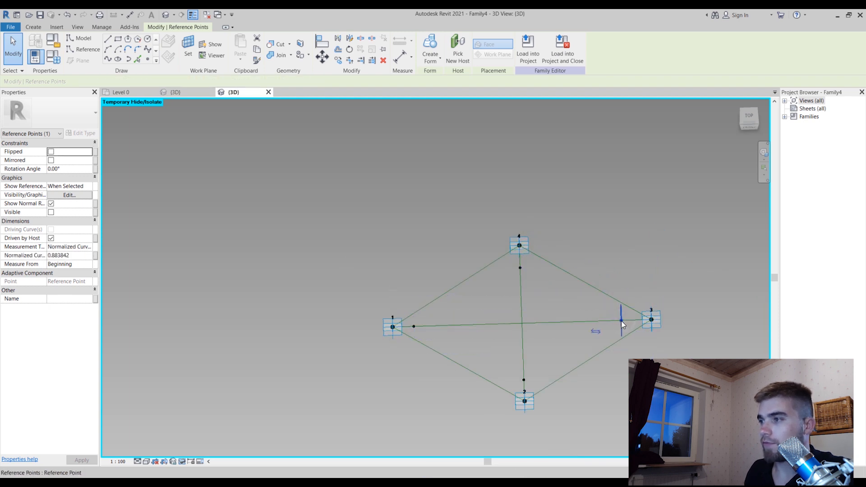
{"action": "left_click", "coordinate": [87, 246]}
{"action": "left_click", "coordinate": [87, 261]}
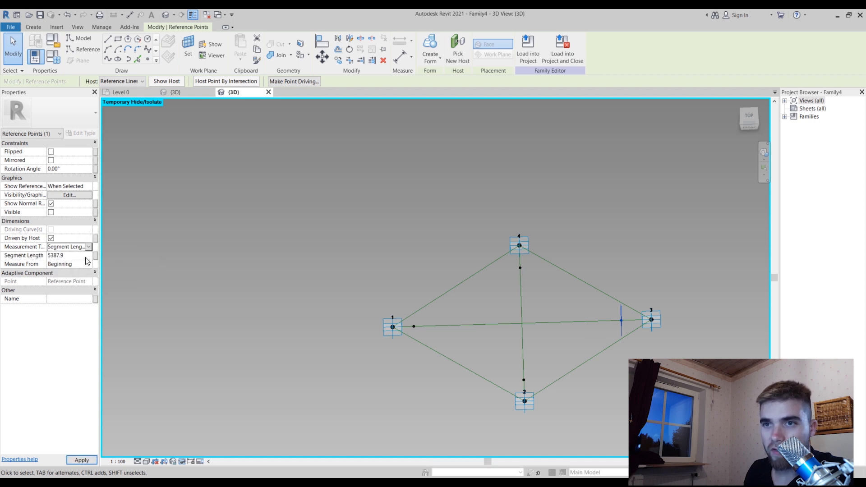
{"action": "left_click", "coordinate": [65, 255]}
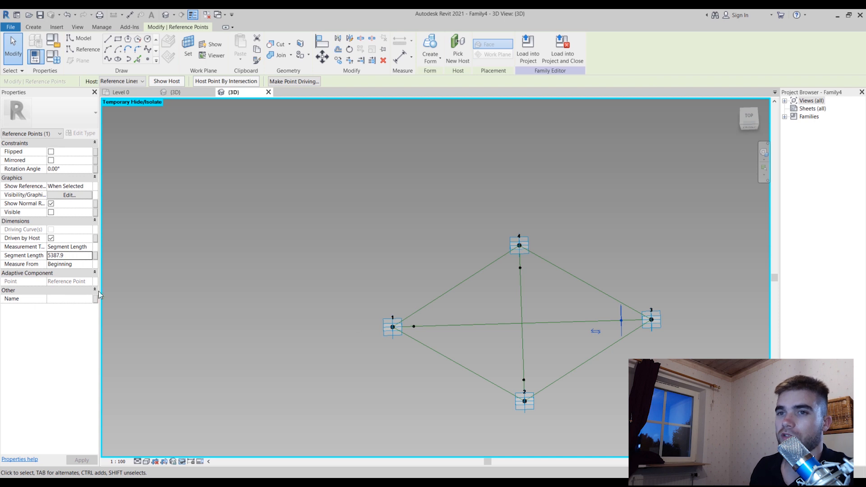
{"action": "left_click", "coordinate": [95, 264]}
{"action": "left_click", "coordinate": [95, 264]}
{"action": "left_click", "coordinate": [84, 278]}
{"action": "left_click", "coordinate": [91, 261]}
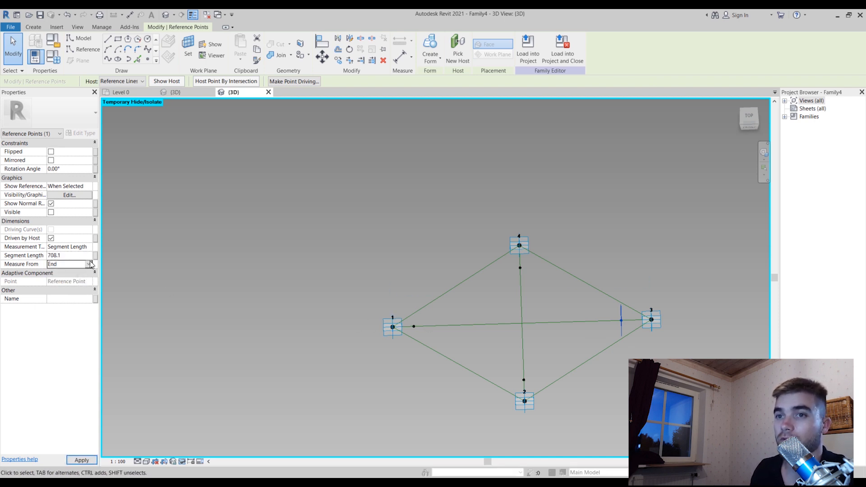
Associate that point's segment length with the Fillet1 parameter and slide the point along the diagonal to a length of about 653
{"action": "left_click", "coordinate": [96, 255]}
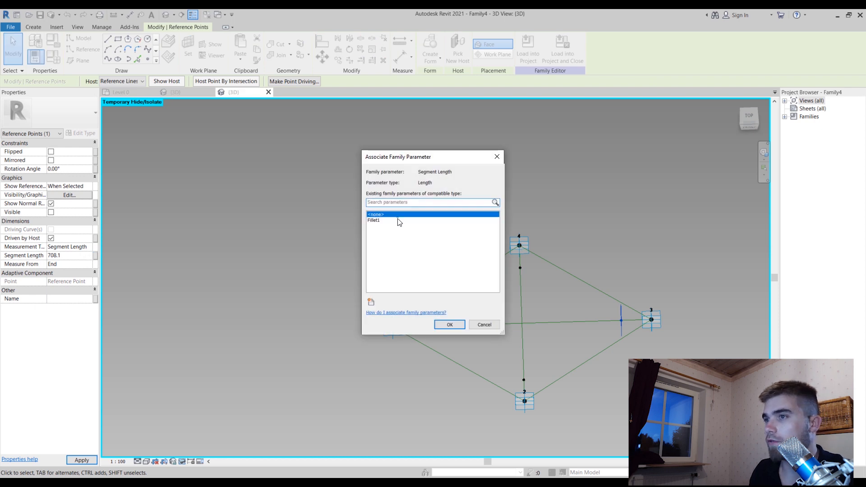
{"action": "left_click", "coordinate": [448, 324]}
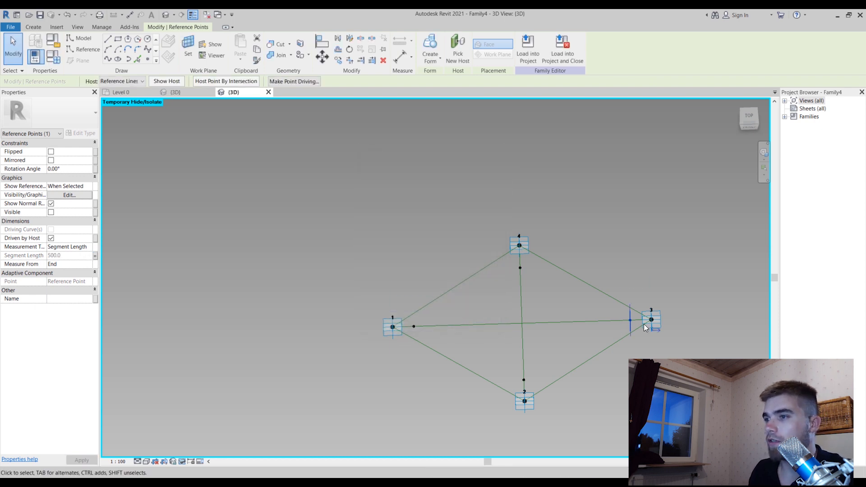
{"action": "mouse_move", "coordinate": [621, 320]}
{"action": "left_mouse_down"}
{"action": "mouse_move", "coordinate": [547, 324]}
{"action": "mouse_move", "coordinate": [625, 326]}
{"action": "left_mouse_up"}
{"action": "left_click", "coordinate": [507, 290]}
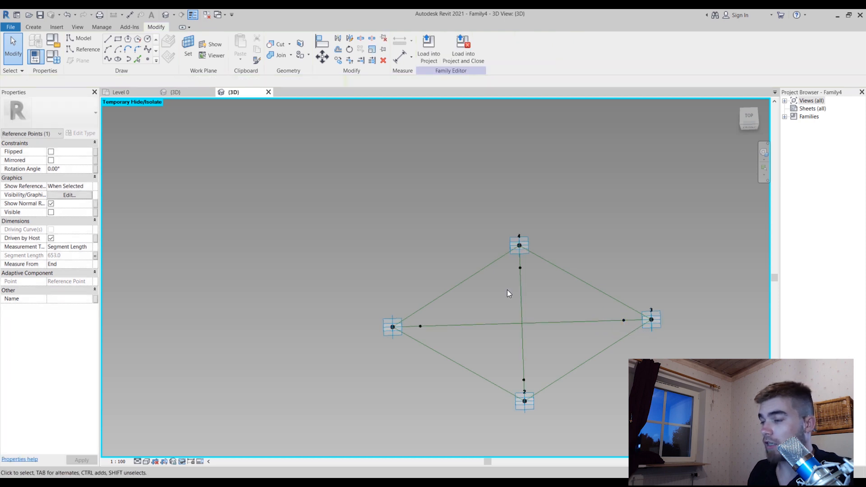
Set the reference point near adaptive point 4 to Segment Length measurement, measured from the End of its diagonal
{"action": "scroll", "coordinate": [512, 293], "scroll_direction": "up", "scroll_amount": 1}
{"action": "left_click", "coordinate": [521, 267]}
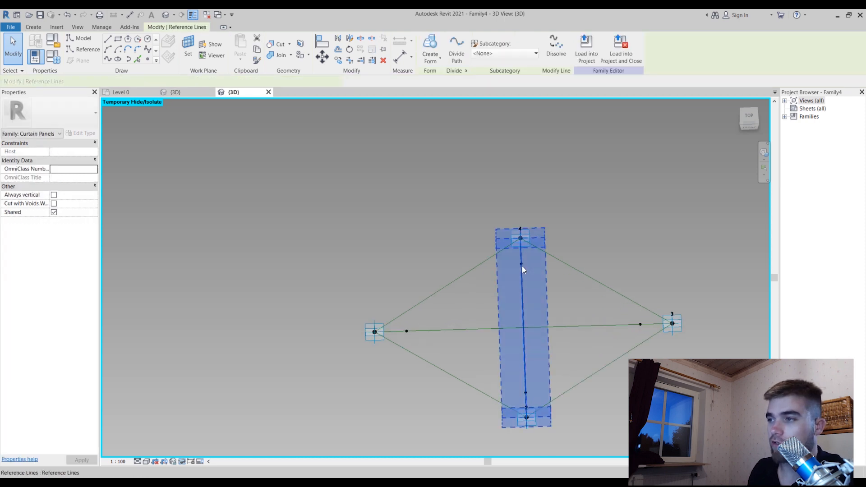
{"action": "left_click", "coordinate": [578, 289]}
{"action": "middle_click_drag", "start_coordinate": [527, 321], "coordinate": [571, 282], "text": "shift"}
{"action": "scroll", "coordinate": [459, 238], "scroll_direction": "up", "scroll_amount": 1}
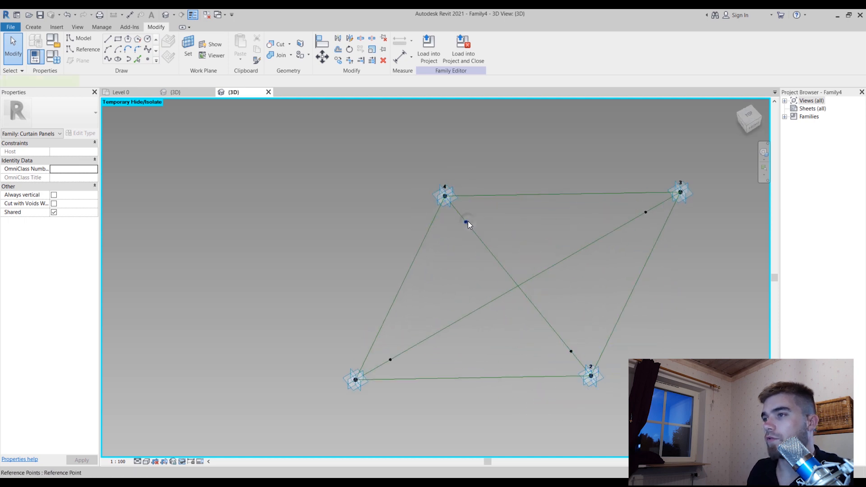
{"action": "left_click", "coordinate": [467, 221]}
{"action": "left_click", "coordinate": [86, 248]}
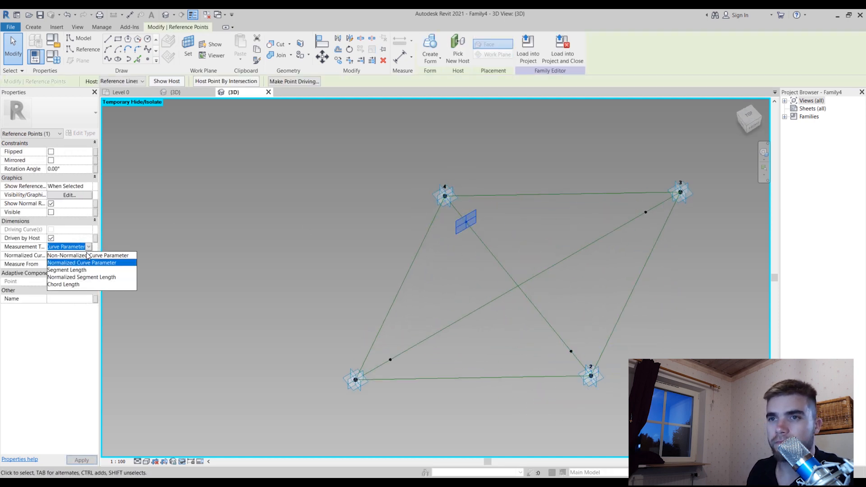
{"action": "left_click", "coordinate": [92, 284]}
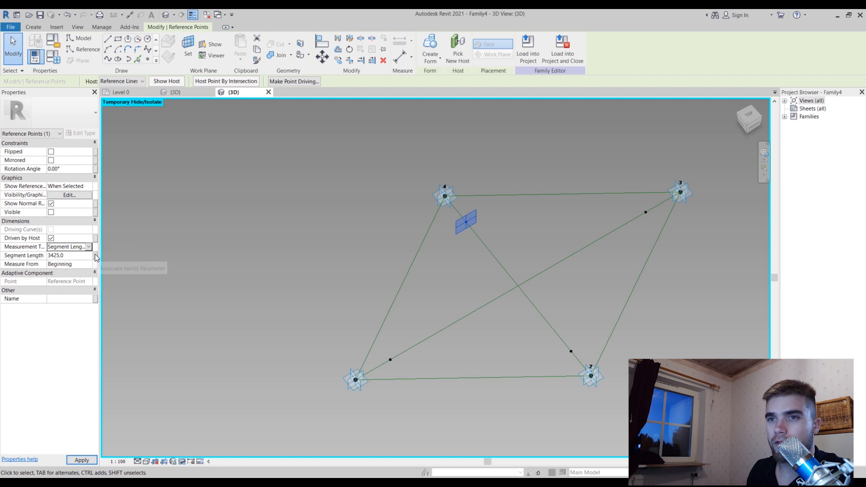
{"action": "left_click", "coordinate": [90, 264]}
{"action": "left_click", "coordinate": [86, 280]}
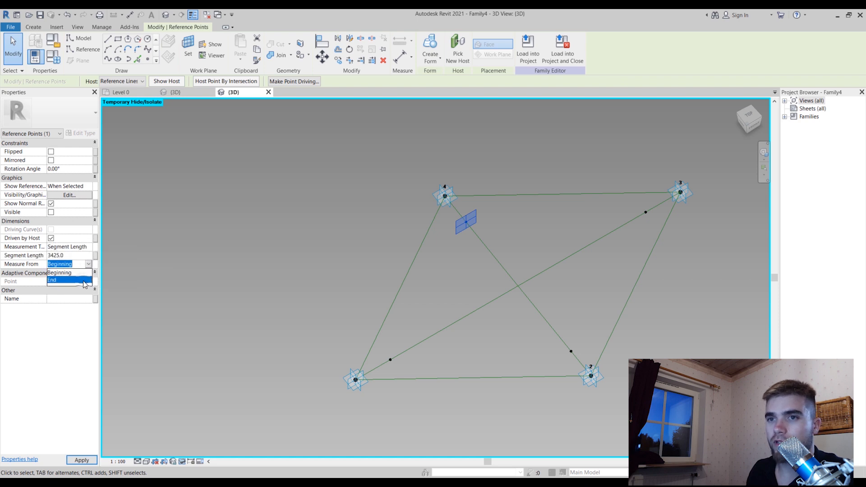
Associate the segment length of the reference point near adaptive point 4 with a new type parameter named Fillet2
{"action": "left_click", "coordinate": [96, 255]}
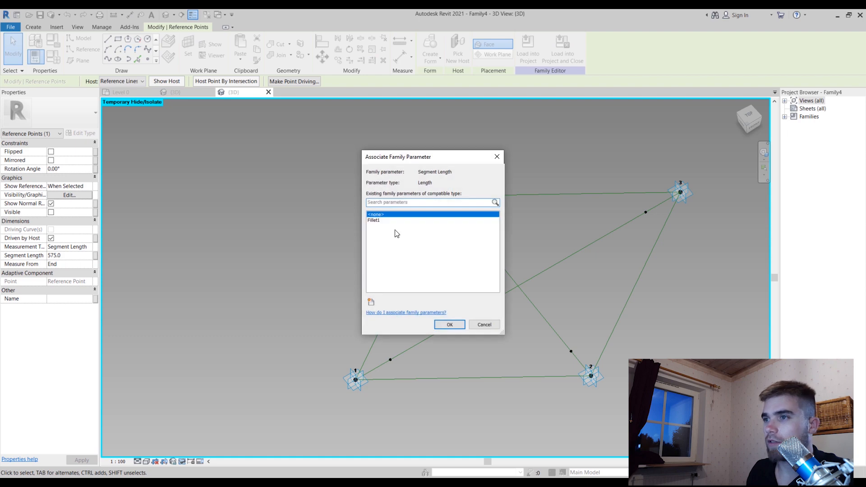
{"action": "left_click", "coordinate": [372, 301]}
{"action": "type", "text": "Fillet2"}
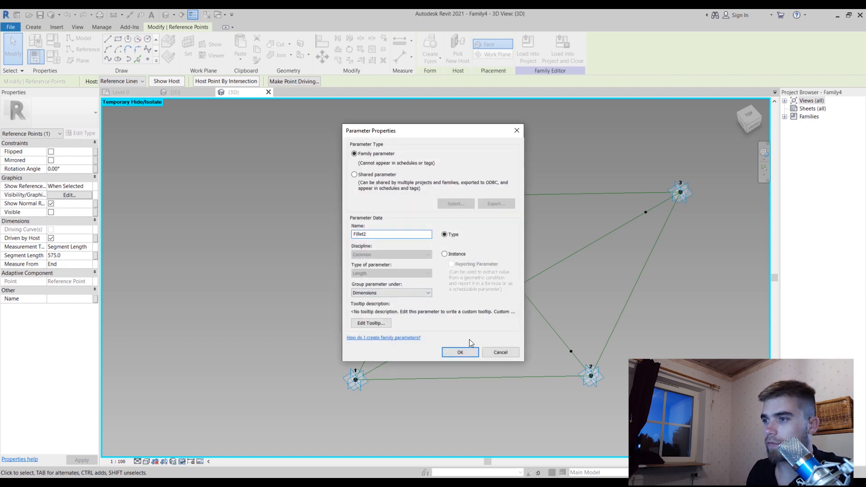
{"action": "left_click", "coordinate": [461, 352]}
{"action": "left_click", "coordinate": [449, 324]}
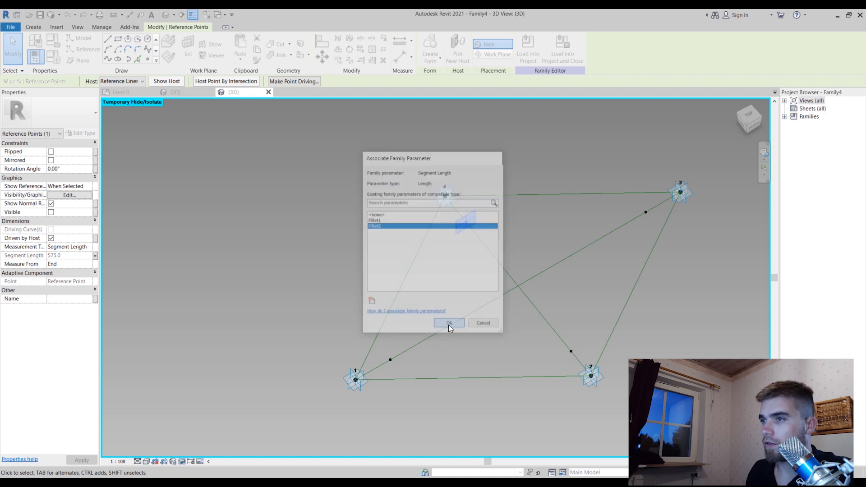
Set the reference point near adaptive point 2 to Segment Length measurement and associate that length with the Fillet2 parameter
{"action": "left_click_drag", "start_coordinate": [571, 351], "coordinate": [571, 351]}
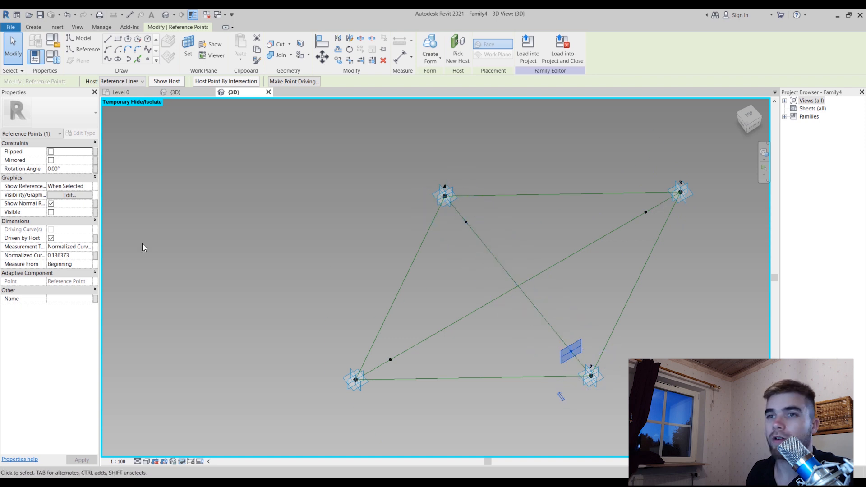
{"action": "left_click", "coordinate": [89, 247]}
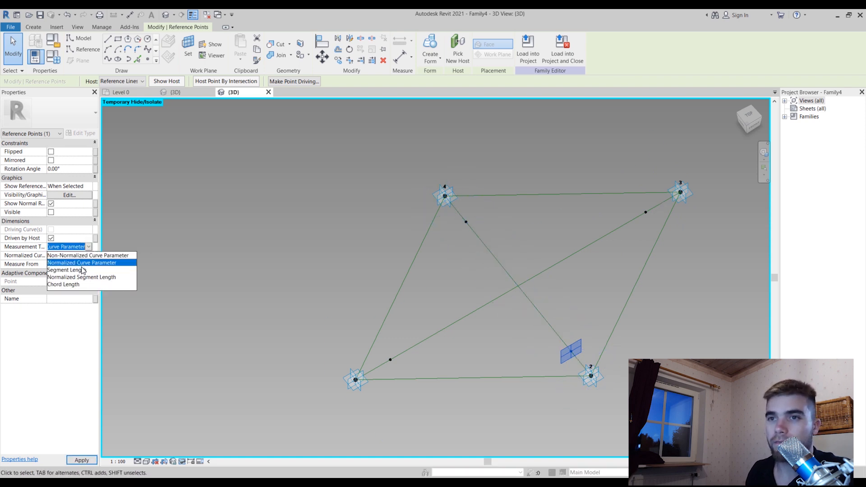
{"action": "left_click", "coordinate": [83, 267]}
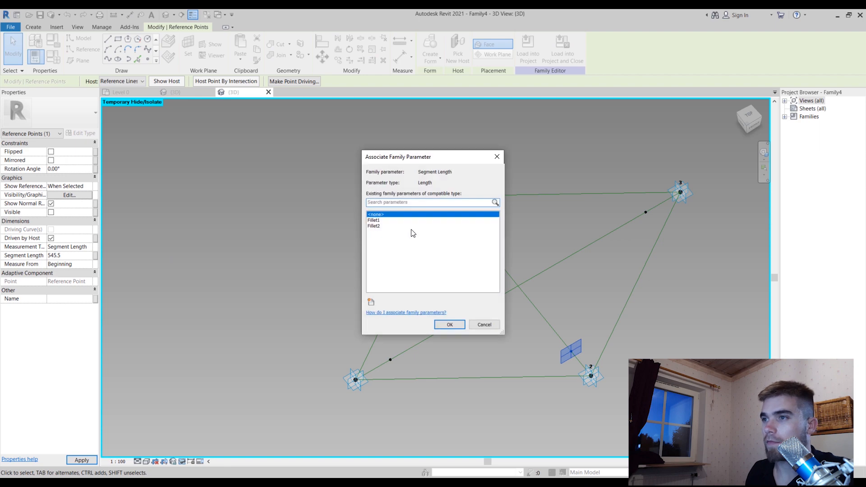
{"action": "left_click", "coordinate": [413, 226]}
{"action": "left_click", "coordinate": [455, 324]}
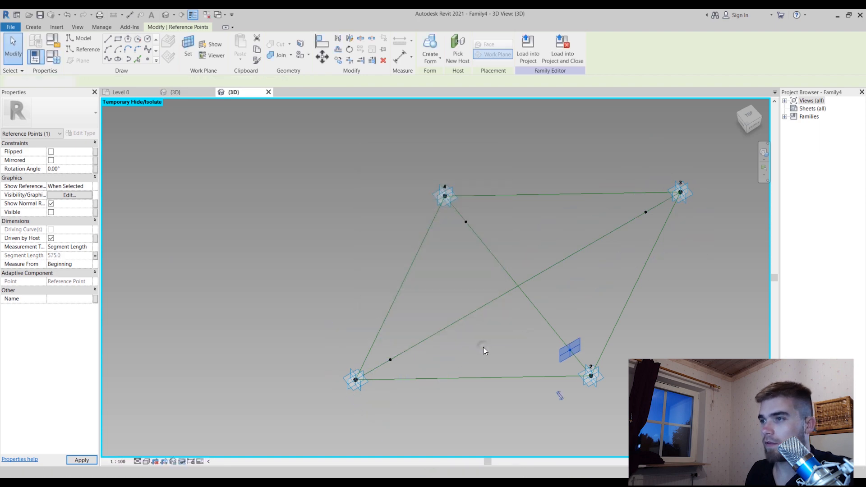
{"action": "left_click", "coordinate": [483, 347]}
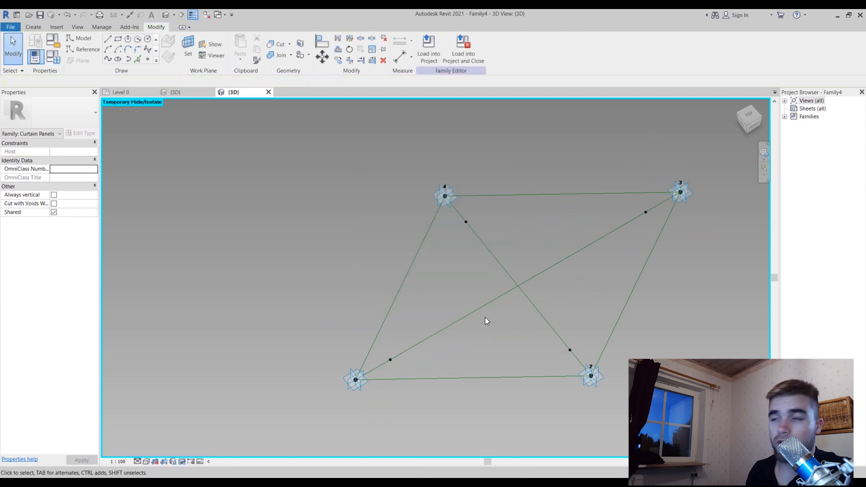
Save the family in the Documents folder as "Present Romb Family"
{"action": "key", "text": "ctrl+s"}
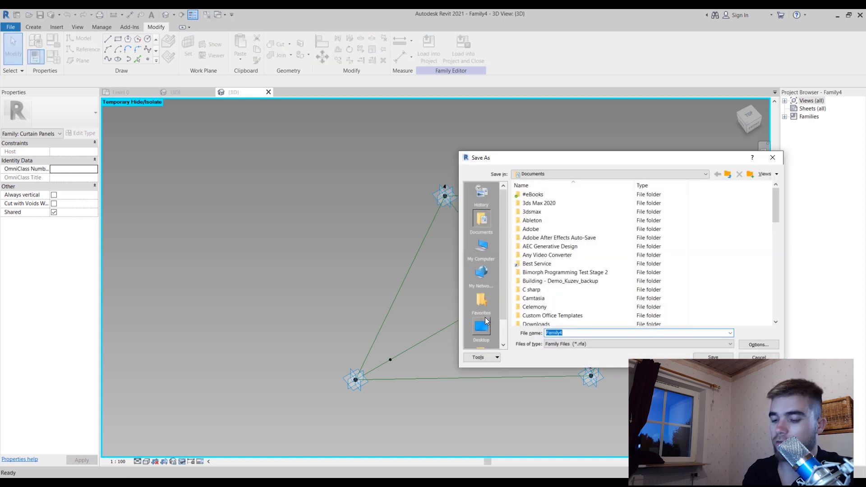
{"action": "type", "text": "Presen"}
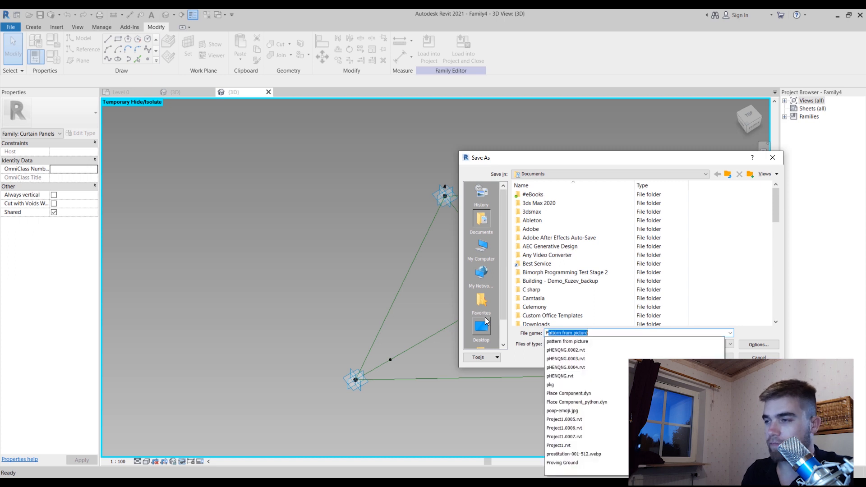
{"action": "type", "text": "t"}
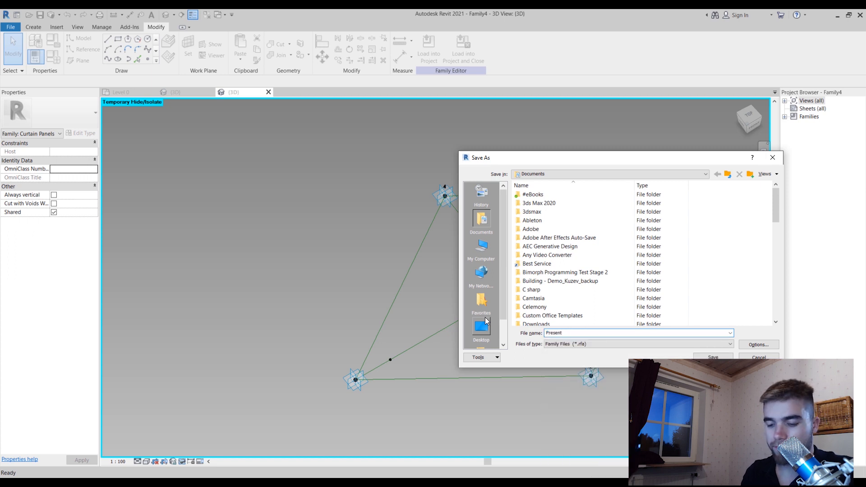
{"action": "type", "text": " Romb Family"}
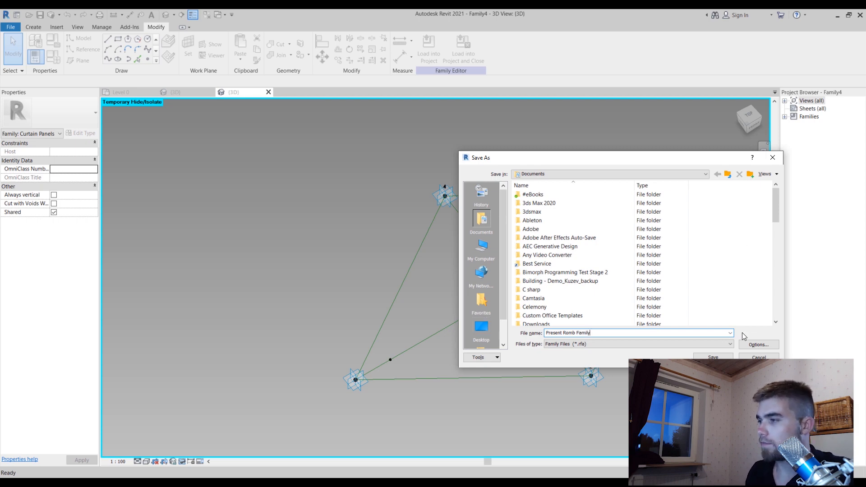
{"action": "left_click", "coordinate": [714, 357]}
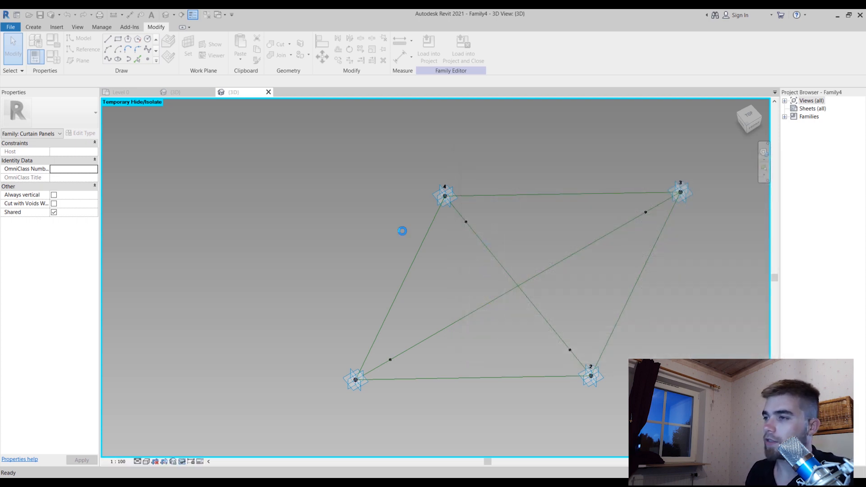
{"action": "middle_click_drag", "start_coordinate": [550, 262], "coordinate": [489, 337], "text": "shift"}
{"action": "scroll", "coordinate": [399, 279], "scroll_direction": "down", "scroll_amount": 2}
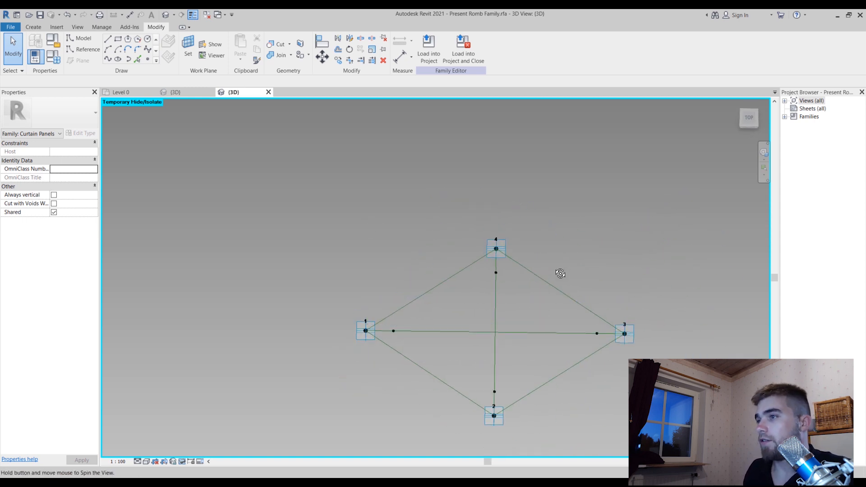
Create a new family from the Metric Generic Model Adaptive.rft template
{"action": "middle_click_drag", "start_coordinate": [561, 272], "coordinate": [561, 240], "text": "shift"}
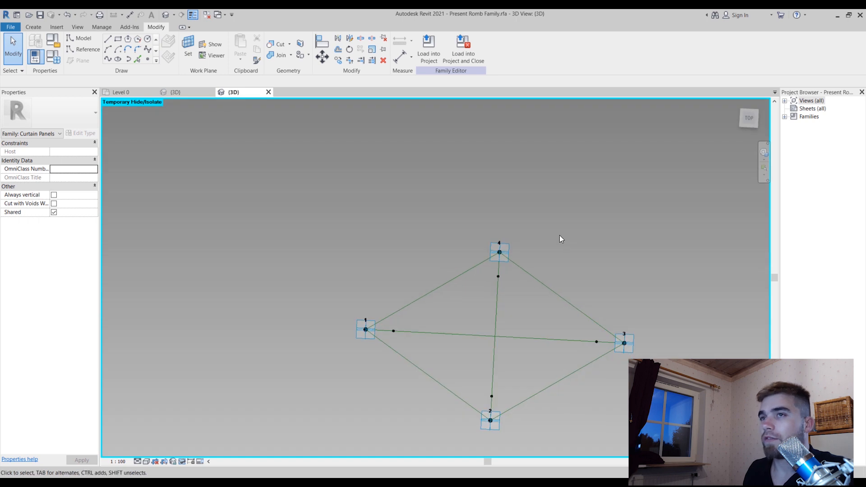
{"action": "left_click", "coordinate": [3, 26]}
{"action": "mouse_move", "coordinate": [55, 59]}
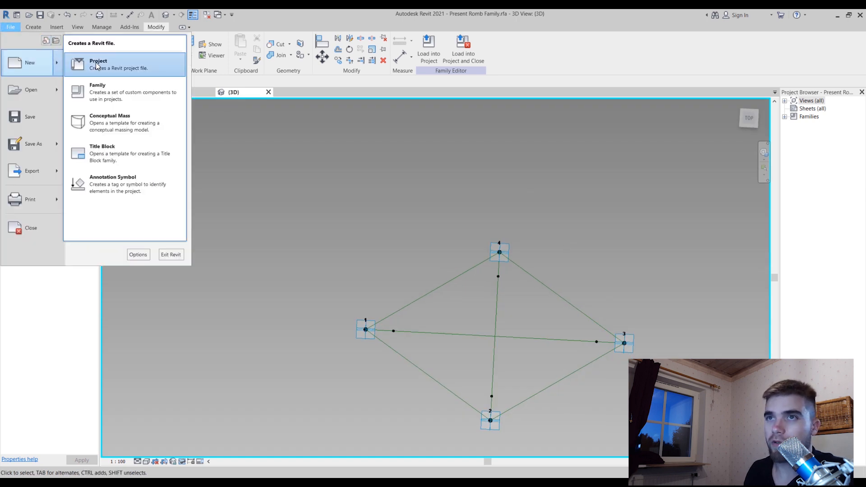
{"action": "left_click", "coordinate": [123, 86]}
{"action": "left_click", "coordinate": [329, 217]}
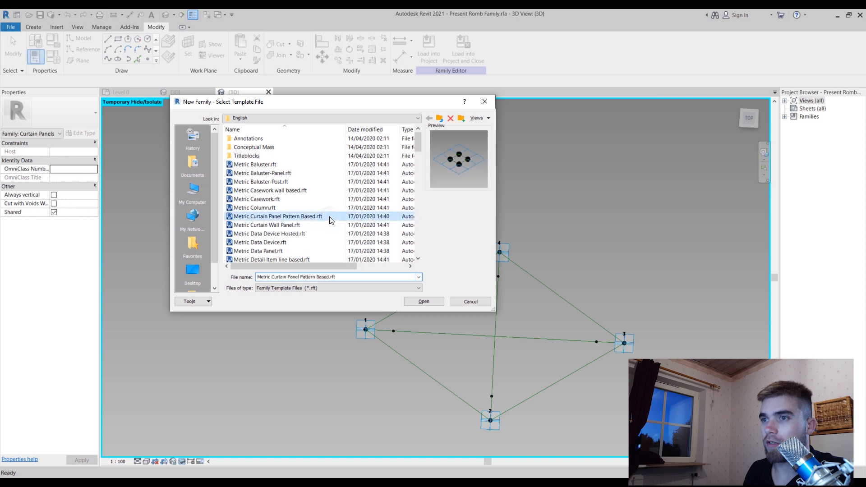
{"action": "scroll", "coordinate": [315, 220], "scroll_direction": "down", "scroll_amount": 8}
{"action": "left_click", "coordinate": [310, 209]}
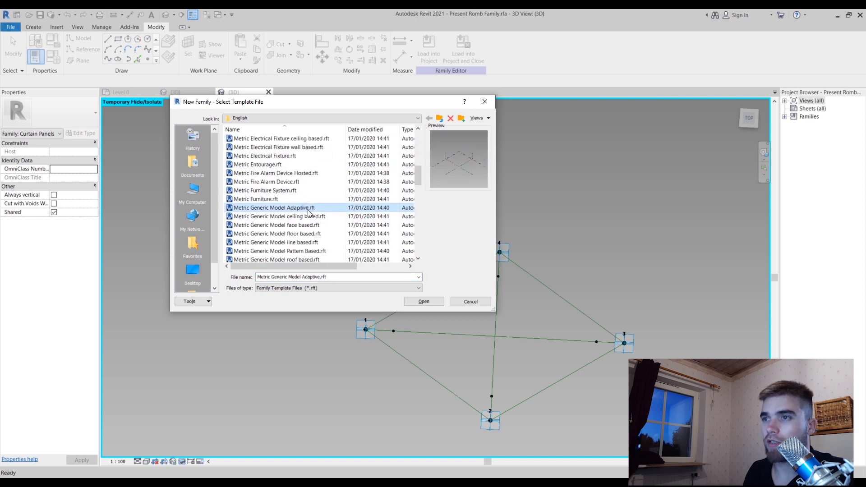
{"action": "left_click", "coordinate": [425, 301]}
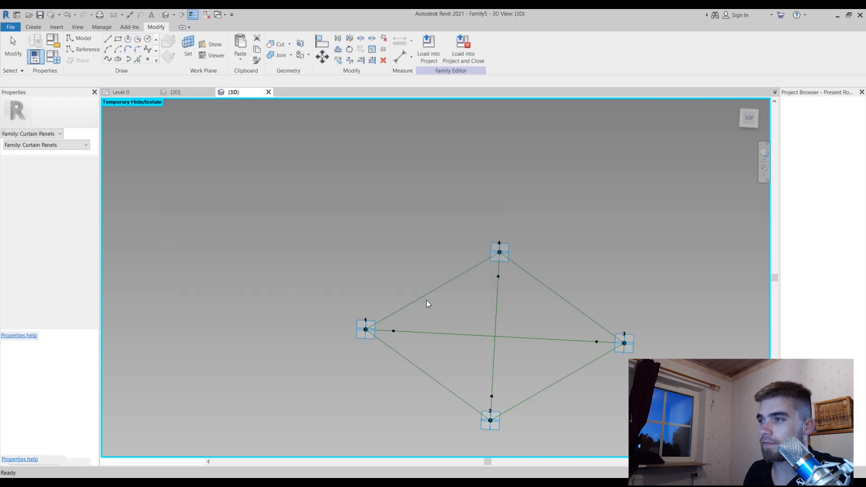
In top view, place four reference points clockwise beside the reference plane intersection, the upper pair spaced wider than the lower pair
{"action": "left_click", "coordinate": [749, 114]}
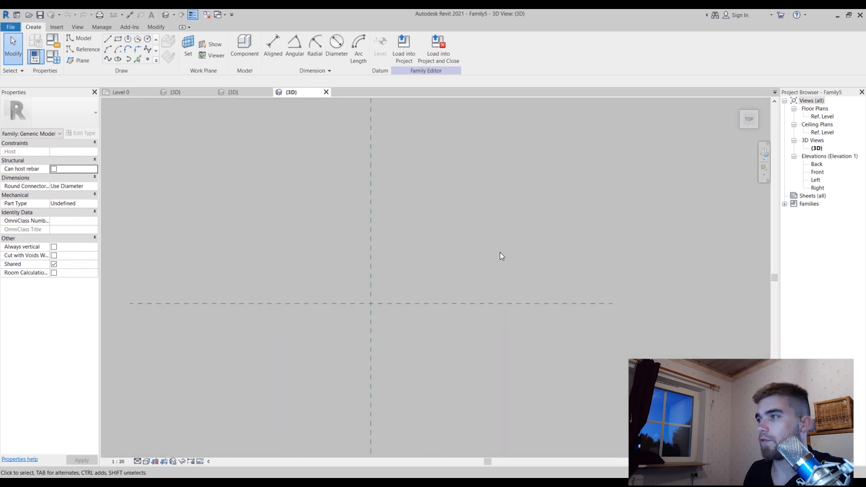
{"action": "scroll", "coordinate": [370, 259], "scroll_direction": "up", "scroll_amount": 2}
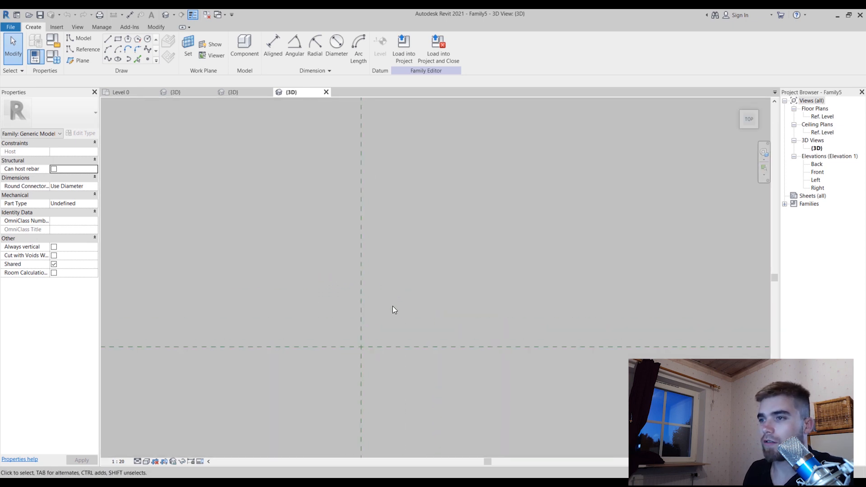
{"action": "left_click", "coordinate": [147, 59]}
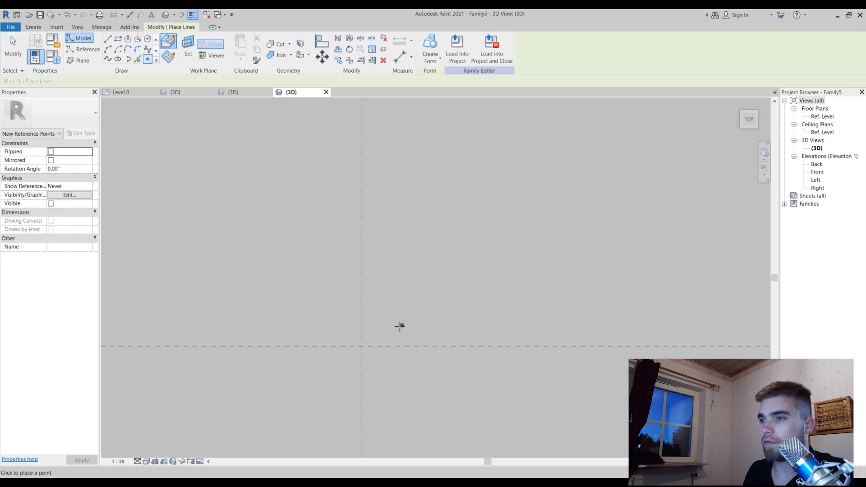
{"action": "left_click", "coordinate": [389, 324]}
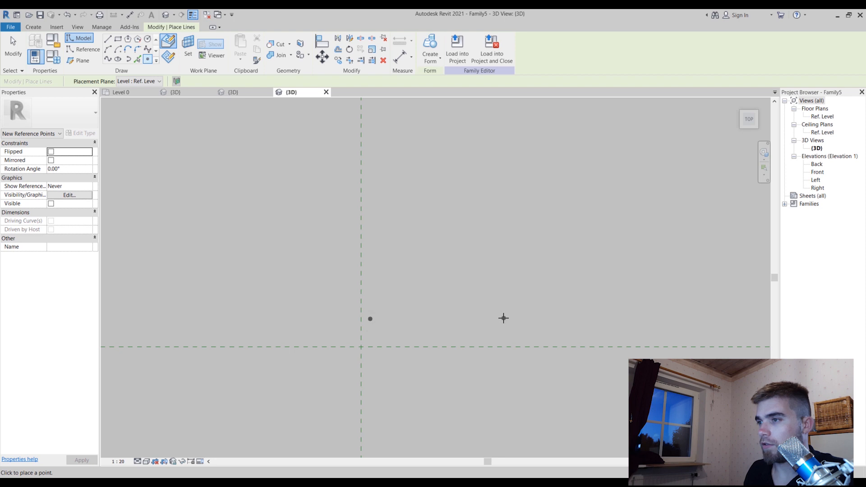
{"action": "left_click", "coordinate": [503, 318]}
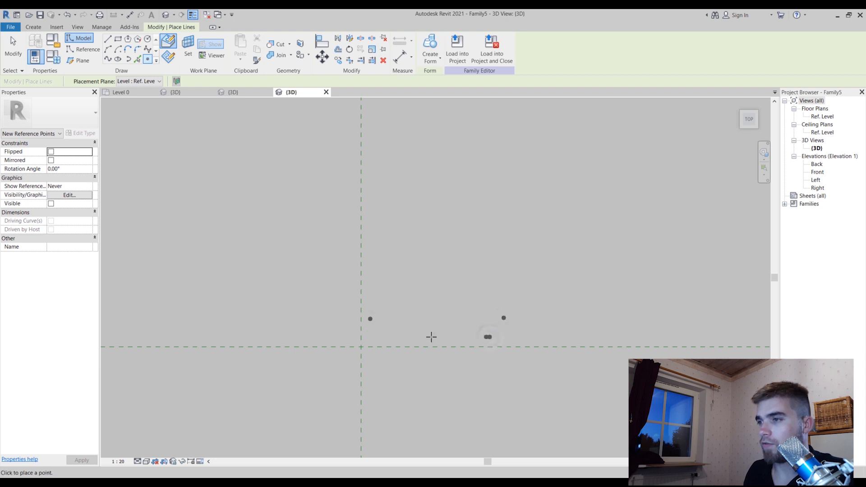
{"action": "left_click", "coordinate": [388, 337]}
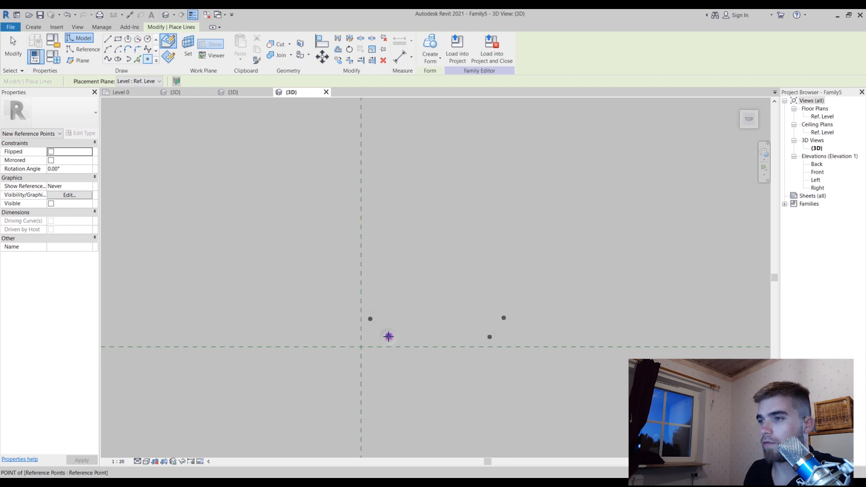
{"action": "key", "text": "Escape"}
{"action": "key", "text": "Escape"}
Make all four reference points adaptive
{"action": "left_click_drag", "start_coordinate": [323, 290], "coordinate": [681, 385]}
{"action": "left_click", "coordinate": [470, 46]}
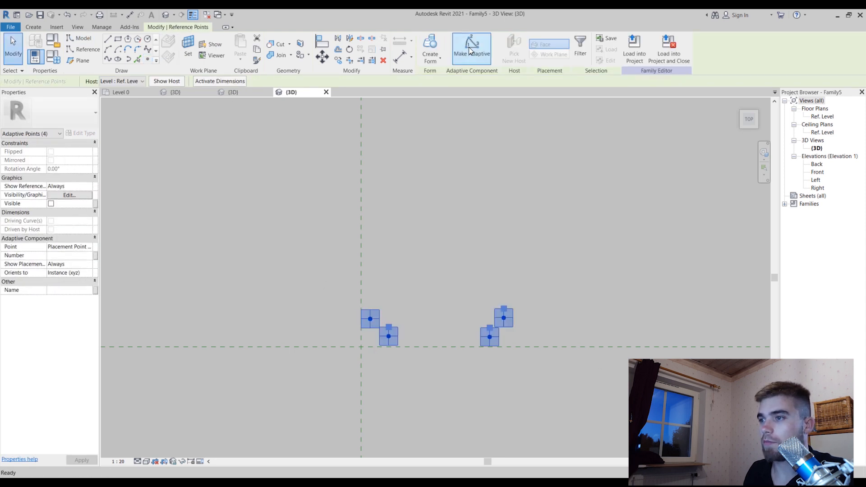
{"action": "left_click", "coordinate": [434, 368]}
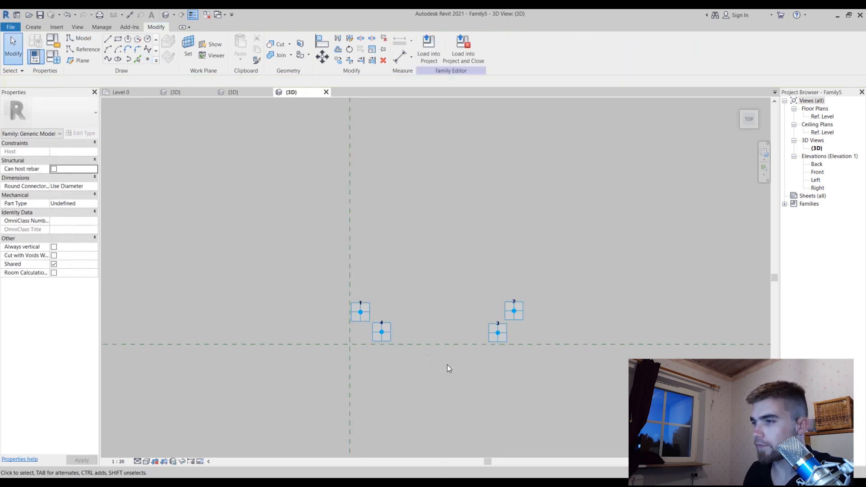
Draw splines through points connecting adaptive points 1 and 2, 1 and 4, and 2 and 3
{"action": "middle_click_drag", "start_coordinate": [448, 367], "coordinate": [495, 333], "text": "shift"}
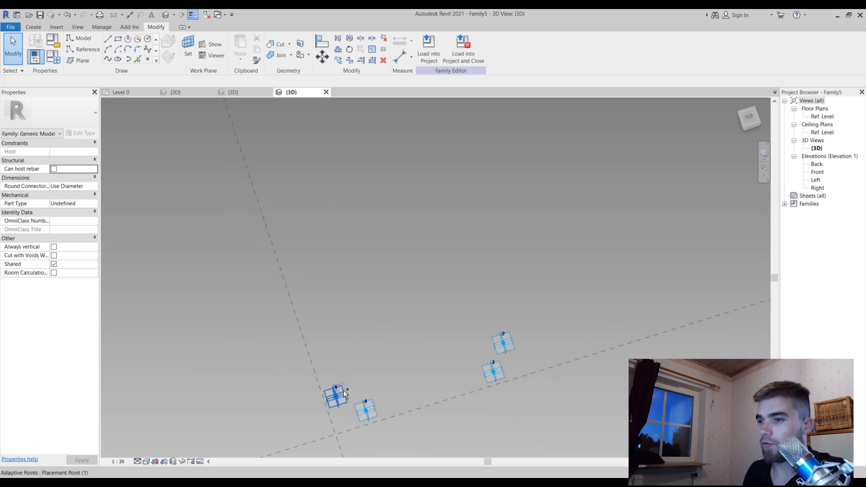
{"action": "left_click", "coordinate": [343, 391]}
{"action": "left_click", "coordinate": [498, 347], "text": "ctrl"}
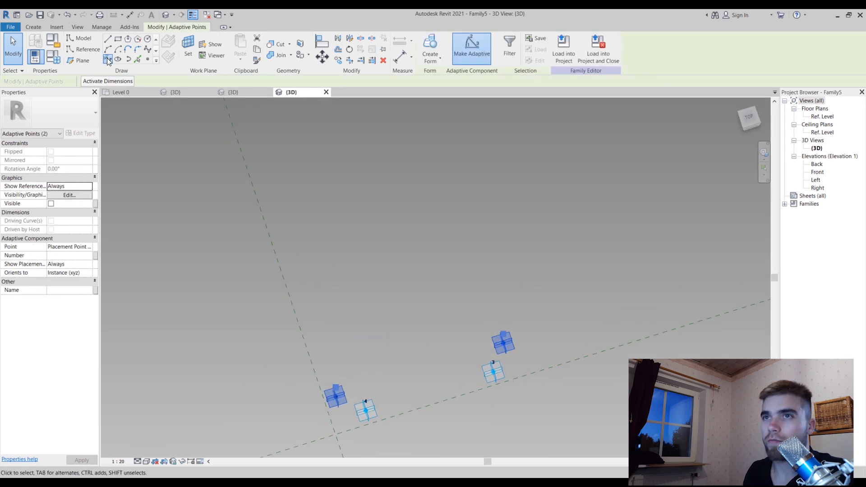
{"action": "left_click", "coordinate": [108, 61]}
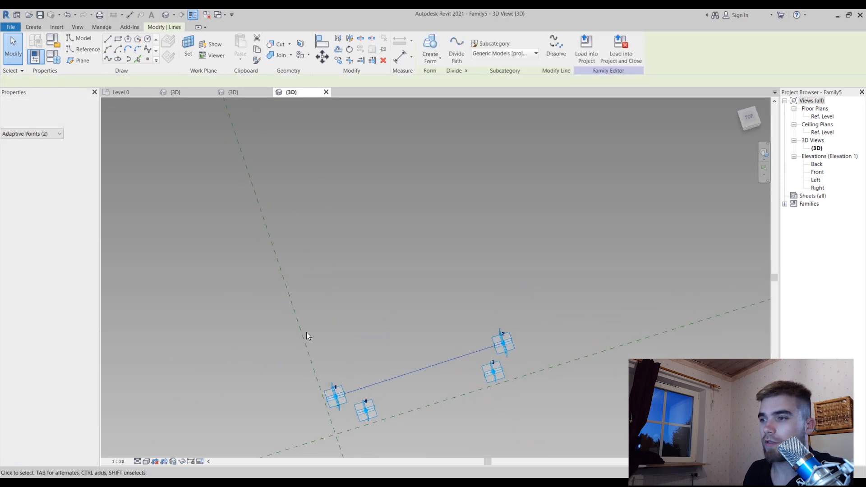
{"action": "left_click", "coordinate": [340, 408]}
{"action": "left_click", "coordinate": [365, 410], "text": "ctrl"}
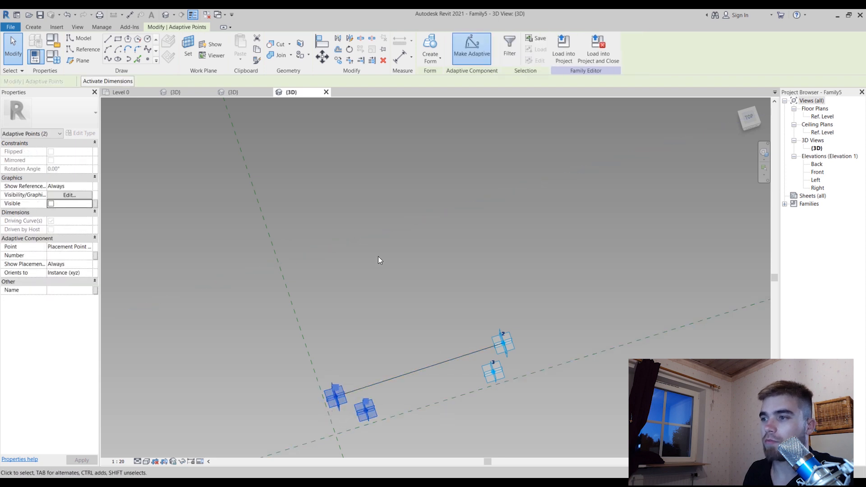
{"action": "left_click", "coordinate": [110, 59]}
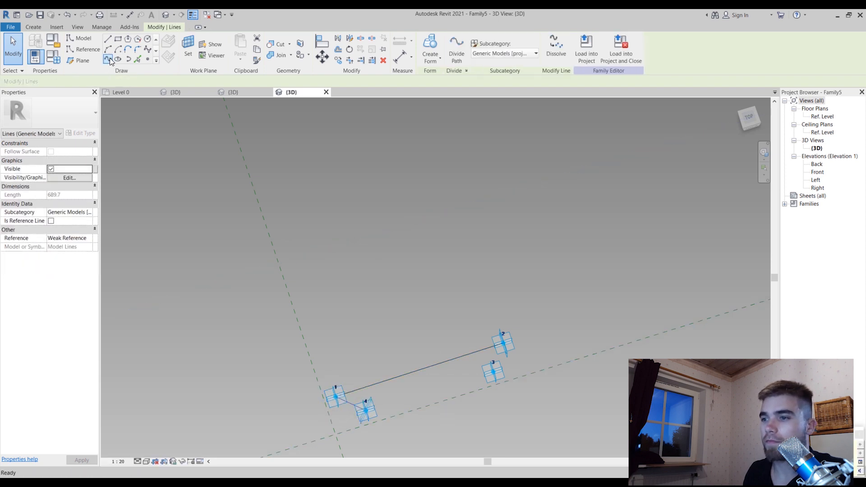
{"action": "left_click", "coordinate": [470, 337]}
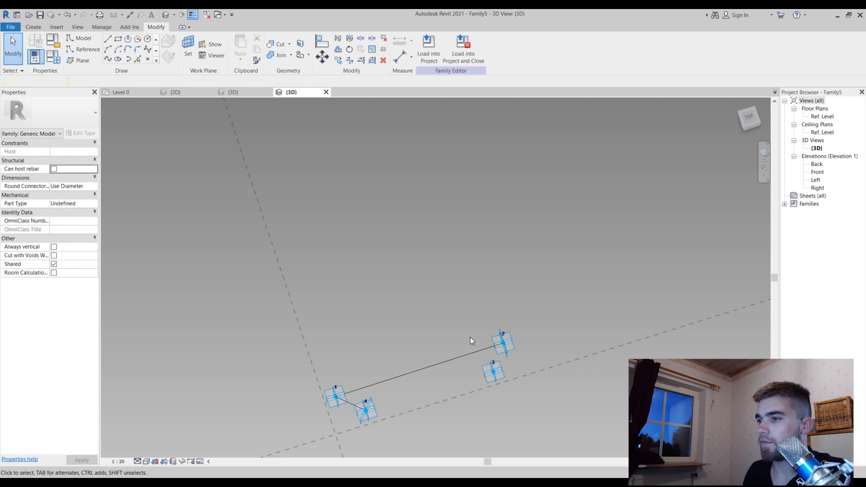
{"action": "left_click", "coordinate": [495, 373]}
{"action": "left_click", "coordinate": [505, 351], "text": "ctrl"}
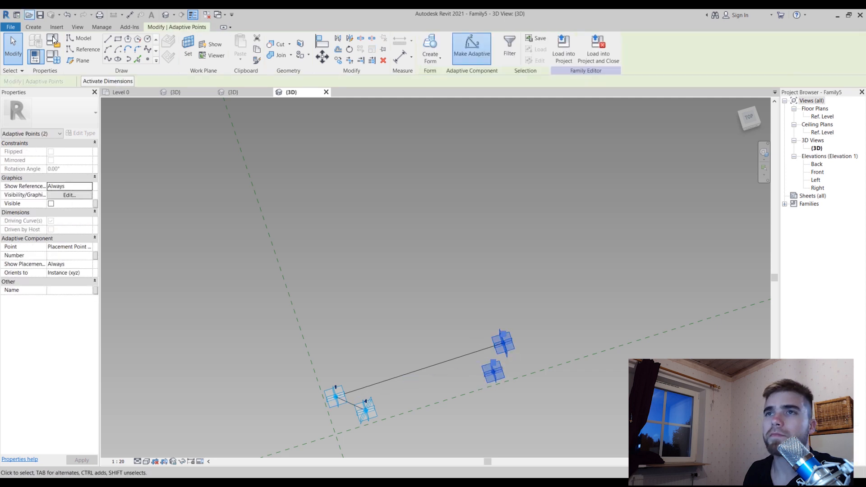
{"action": "left_click", "coordinate": [107, 59]}
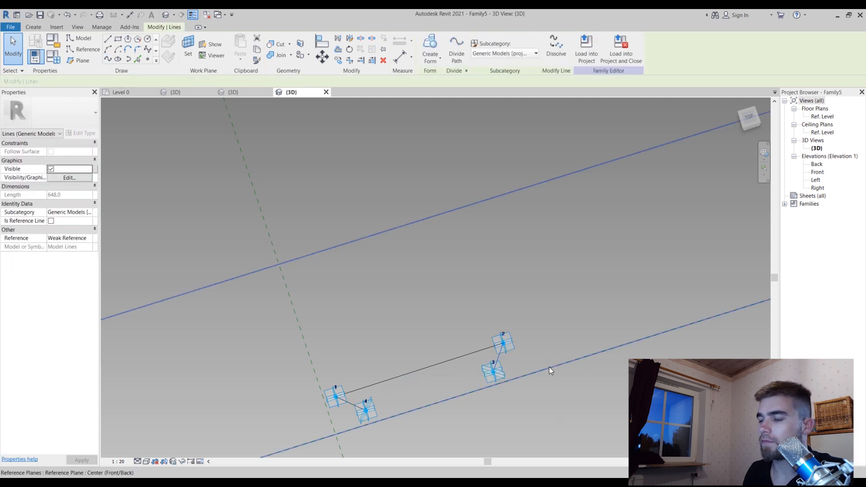
Convert the three lines between the adaptive points into reference lines
{"action": "left_click", "coordinate": [468, 348]}
{"action": "left_click", "coordinate": [469, 355]}
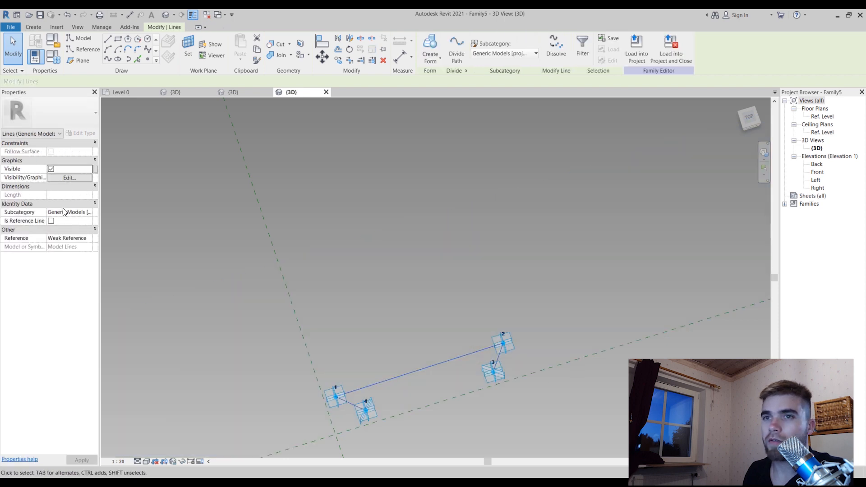
{"action": "left_click", "coordinate": [52, 221]}
{"action": "left_click", "coordinate": [611, 412]}
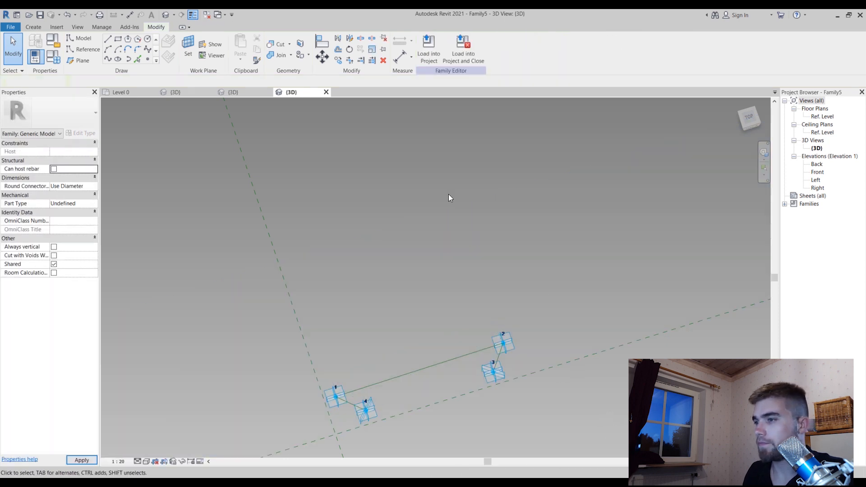
Host two reference points on the reference line between adaptive points 1 and 2, one toward each end
{"action": "scroll", "coordinate": [449, 194], "scroll_direction": "down", "scroll_amount": 2}
{"action": "middle_click_drag", "start_coordinate": [445, 206], "coordinate": [433, 384], "text": "shift"}
{"action": "scroll", "coordinate": [369, 330], "scroll_direction": "up", "scroll_amount": 6}
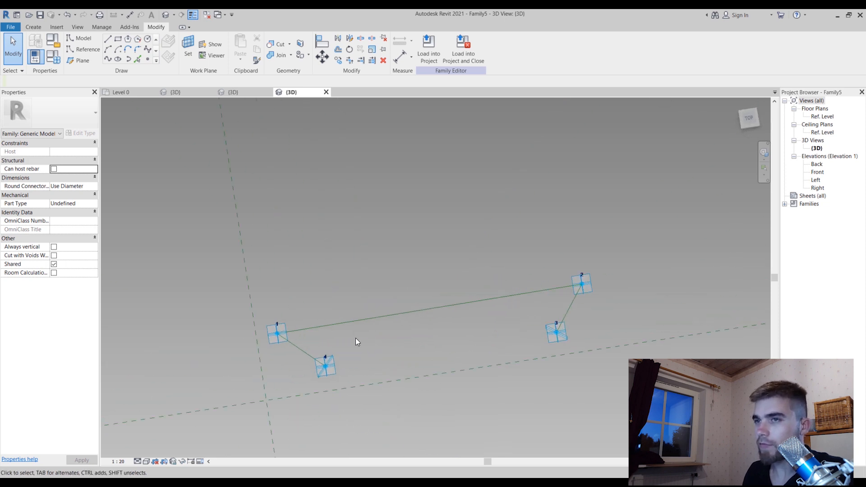
{"action": "left_click", "coordinate": [148, 59]}
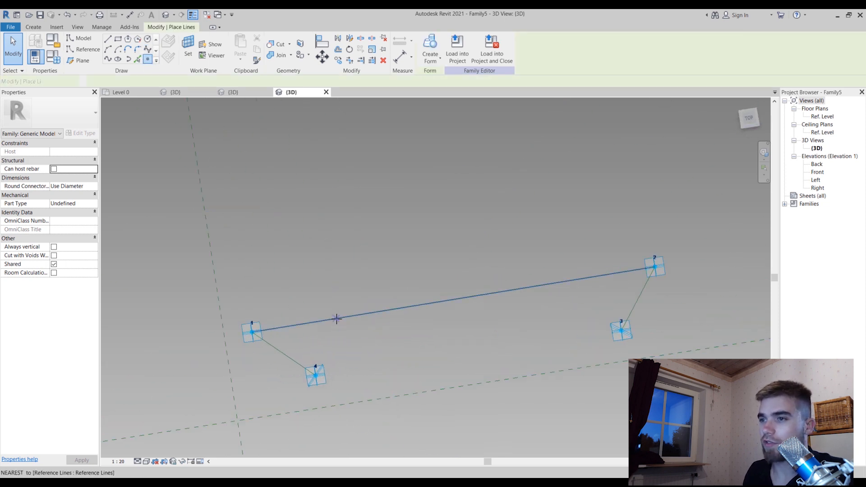
{"action": "left_click", "coordinate": [335, 319]}
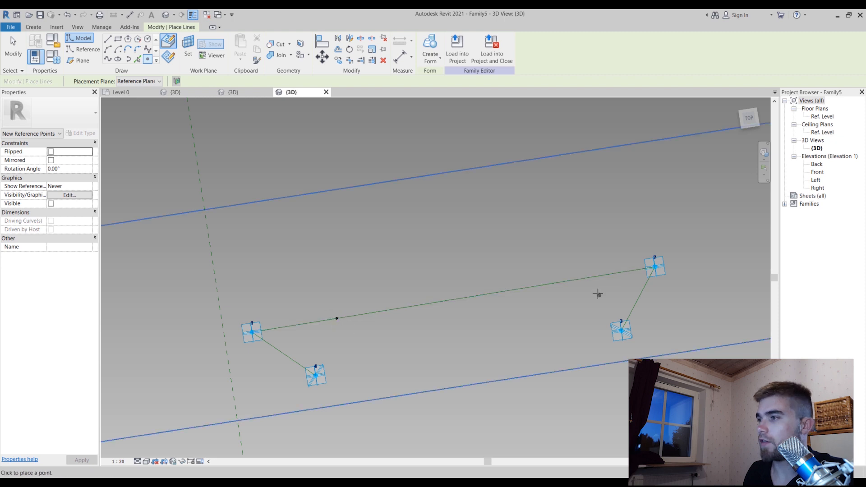
{"action": "left_click", "coordinate": [600, 277]}
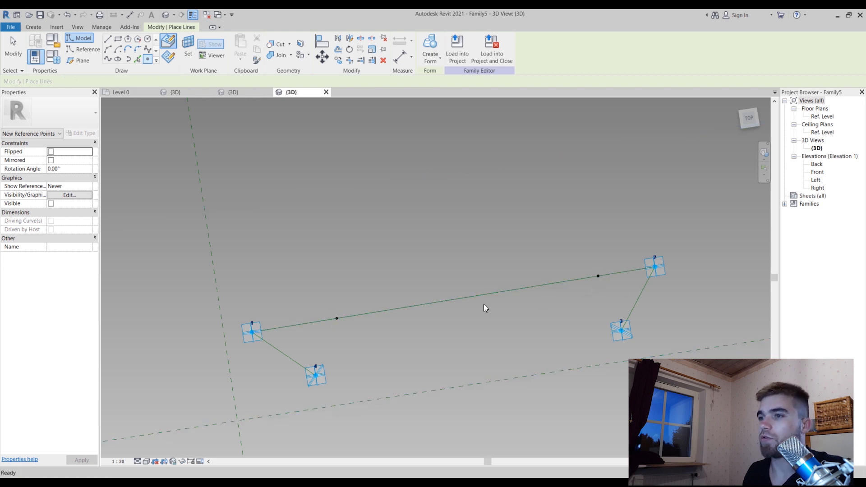
{"action": "key", "text": "Escape"}
{"action": "key", "text": "Escape"}
Set the measurement type of the hosted reference point nearer adaptive point 1 to Segment Length
{"action": "left_click", "coordinate": [336, 318]}
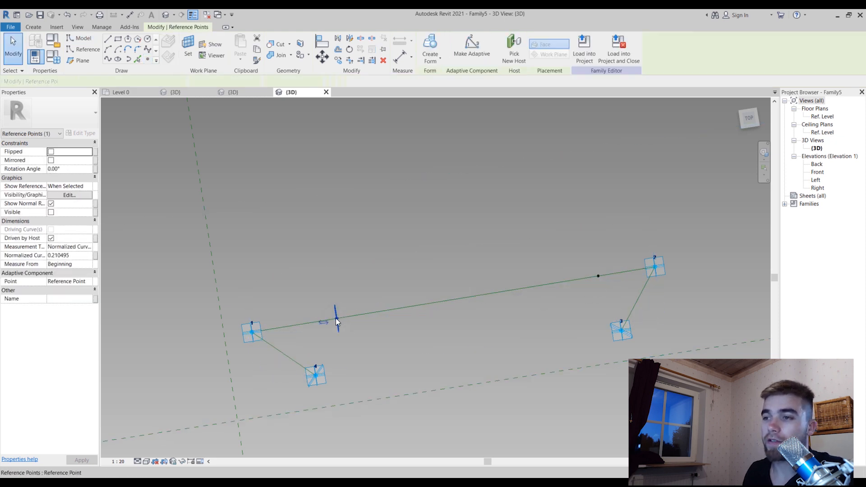
{"action": "left_click", "coordinate": [90, 250]}
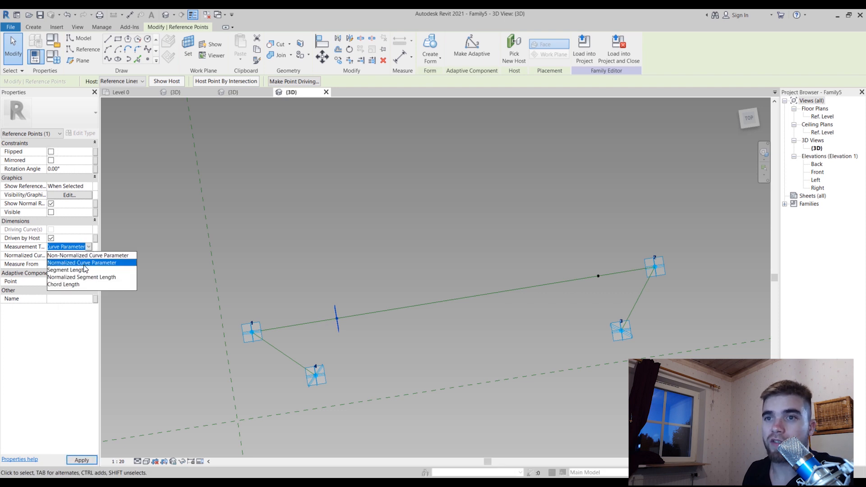
{"action": "left_click", "coordinate": [92, 264]}
{"action": "left_click", "coordinate": [89, 256]}
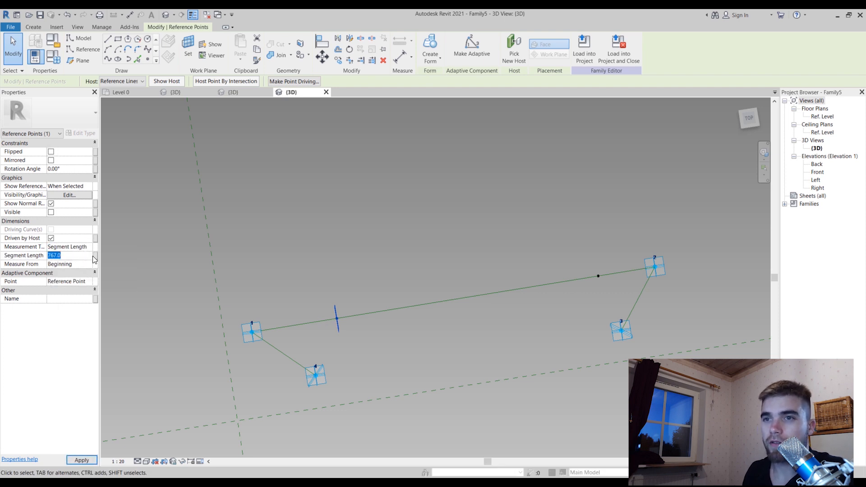
Associate the segment length of the reference point nearer adaptive point 1 with a new instance parameter named Ch1
{"action": "left_click", "coordinate": [95, 256]}
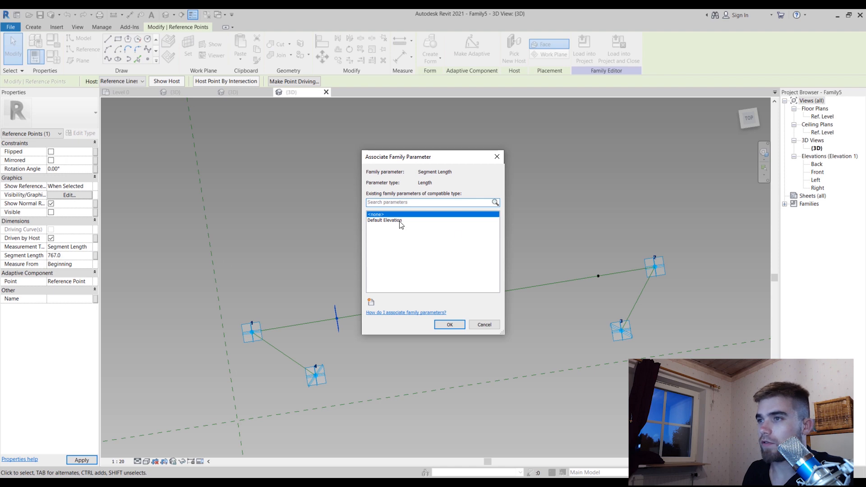
{"action": "left_click", "coordinate": [371, 301]}
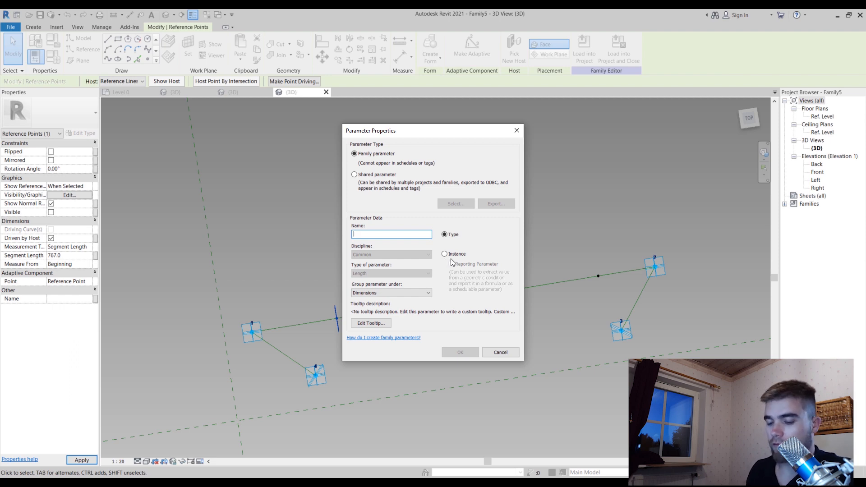
{"action": "type", "text": "Ch1"}
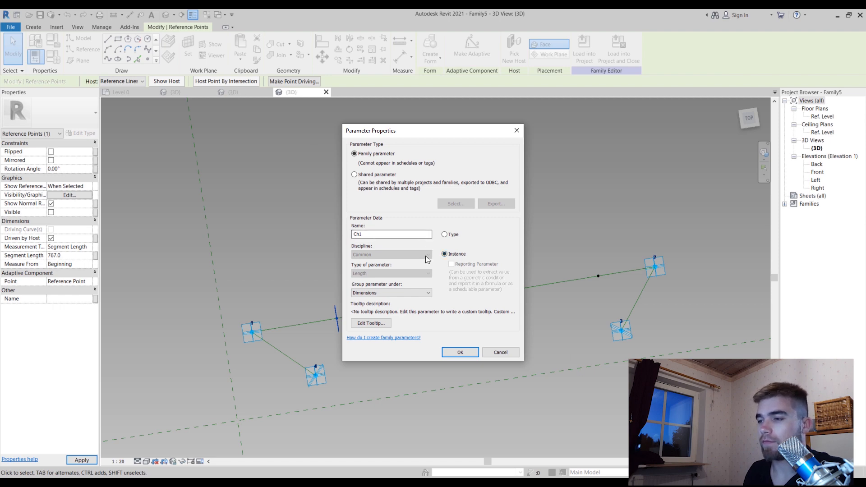
{"action": "left_click", "coordinate": [460, 353]}
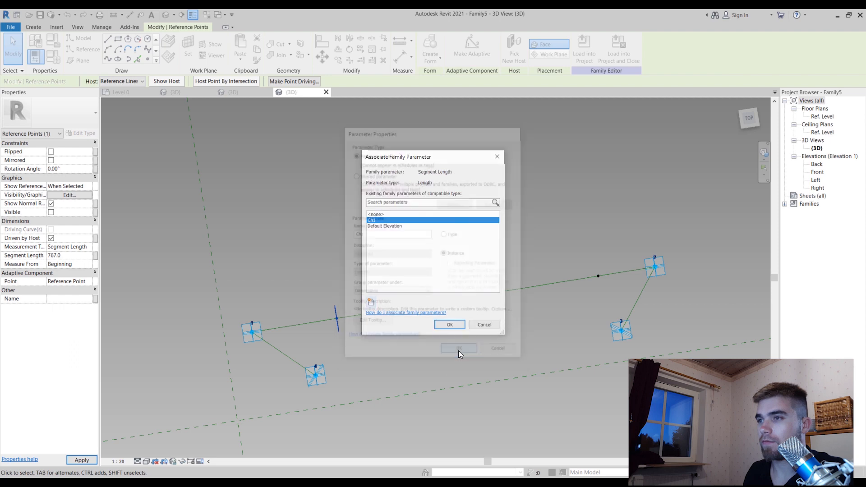
{"action": "left_click", "coordinate": [451, 325]}
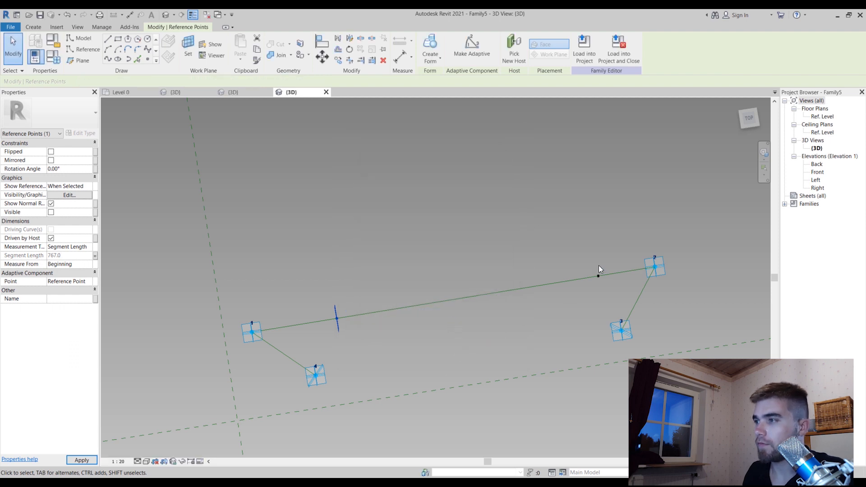
Set the hosted reference point nearer adaptive point 2 to the Segment Length measurement type, measured from the End
{"action": "left_click_drag", "start_coordinate": [596, 278], "coordinate": [599, 276]}
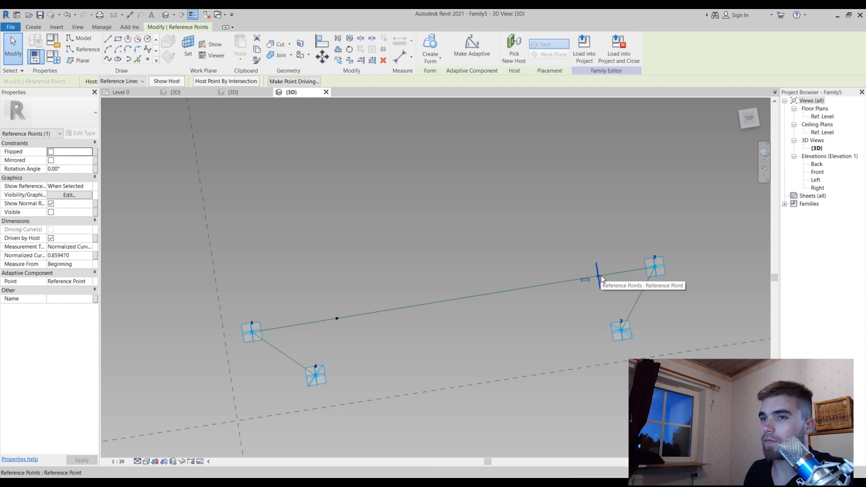
{"action": "left_click", "coordinate": [93, 248]}
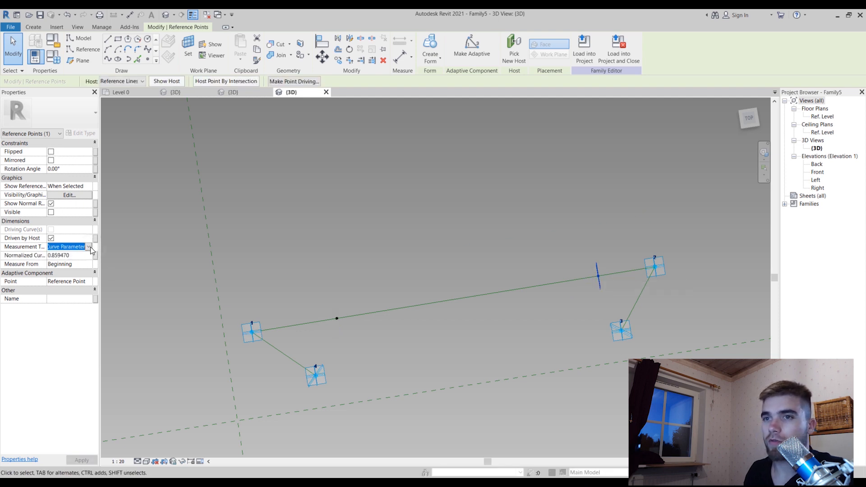
{"action": "left_click", "coordinate": [90, 248]}
{"action": "left_click", "coordinate": [91, 263]}
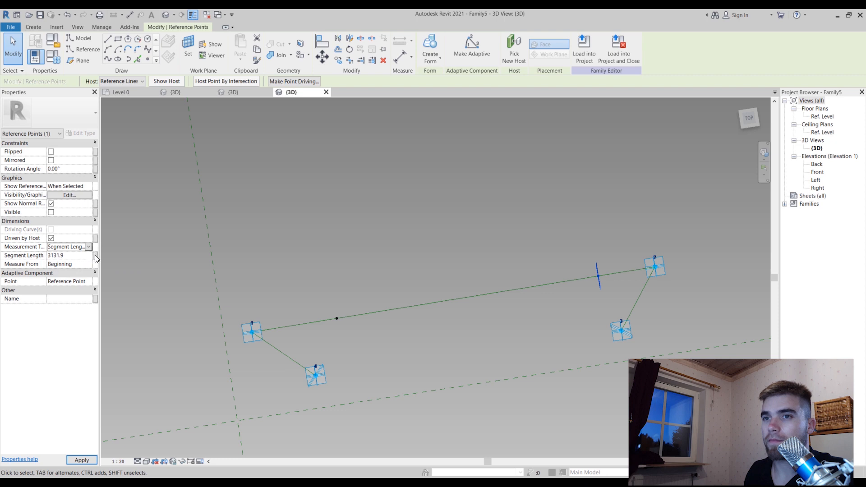
{"action": "left_click", "coordinate": [92, 263]}
{"action": "left_click", "coordinate": [89, 264]}
{"action": "left_click", "coordinate": [68, 281]}
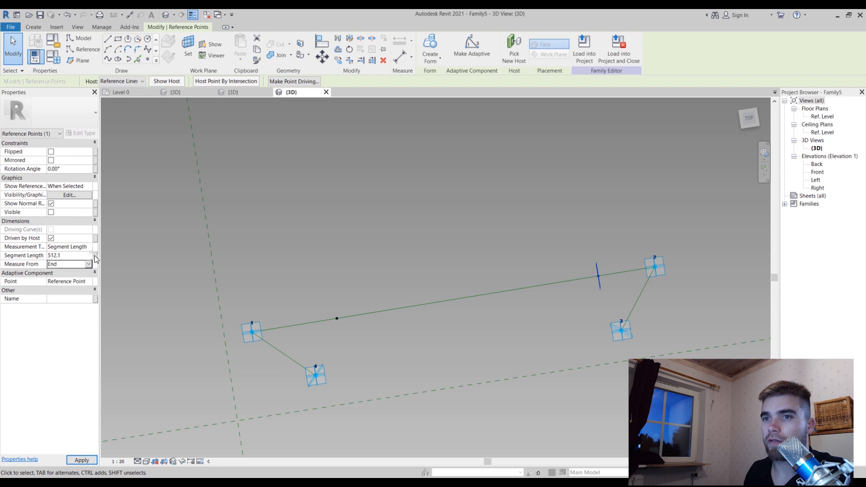
Associate the segment length of the reference point nearer adaptive point 2 with the existing Ch1 parameter
{"action": "left_click", "coordinate": [95, 256]}
{"action": "left_click", "coordinate": [409, 227]}
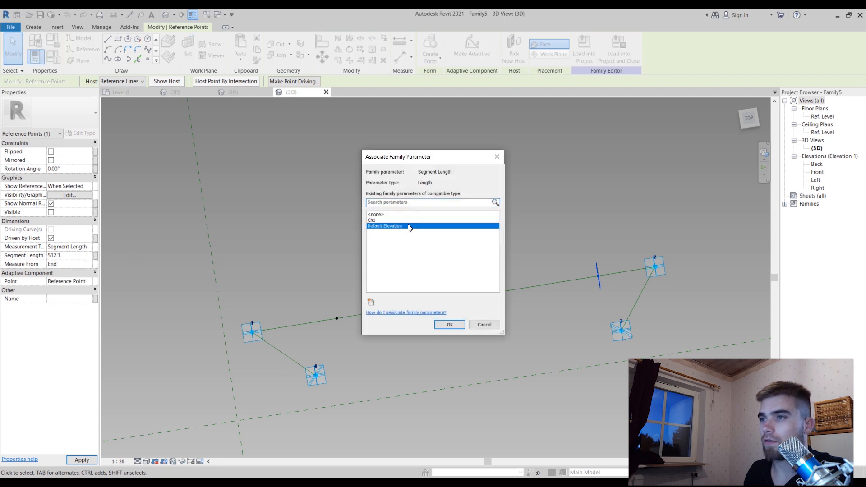
{"action": "left_click", "coordinate": [409, 221]}
{"action": "left_click", "coordinate": [451, 325]}
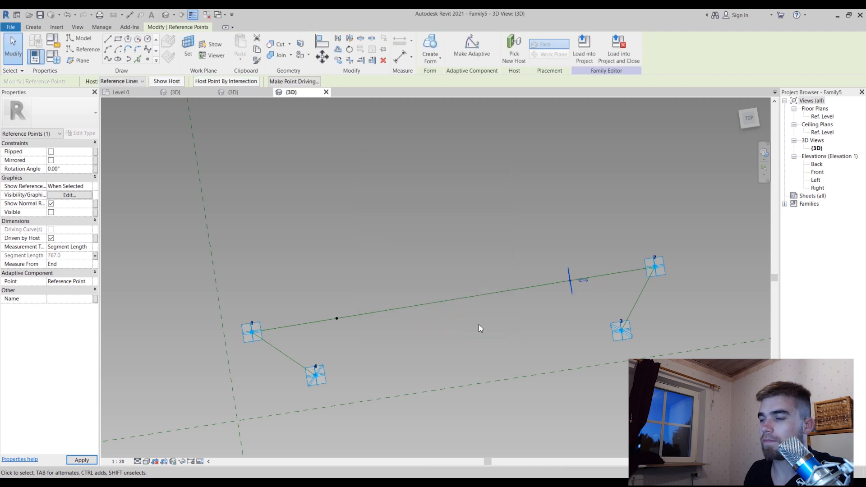
{"action": "left_click", "coordinate": [479, 323]}
{"action": "middle_click_drag", "start_coordinate": [484, 297], "coordinate": [510, 387], "text": "shift"}
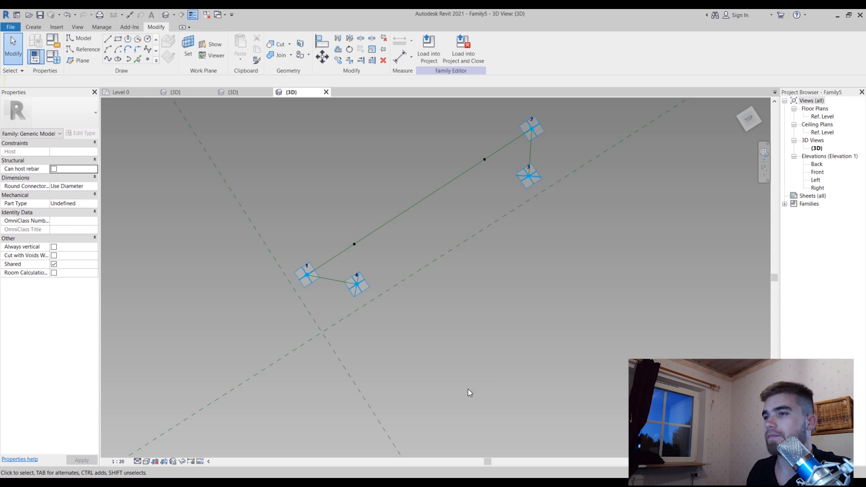
{"action": "middle_click_drag", "start_coordinate": [468, 388], "coordinate": [420, 307], "text": "shift"}
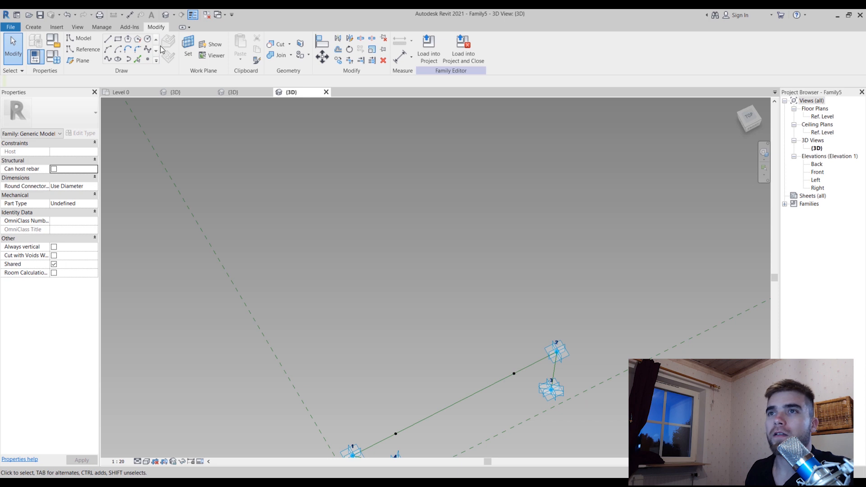
{"action": "left_click", "coordinate": [148, 61]}
{"action": "scroll", "coordinate": [208, 141], "scroll_direction": "down", "scroll_amount": 2}
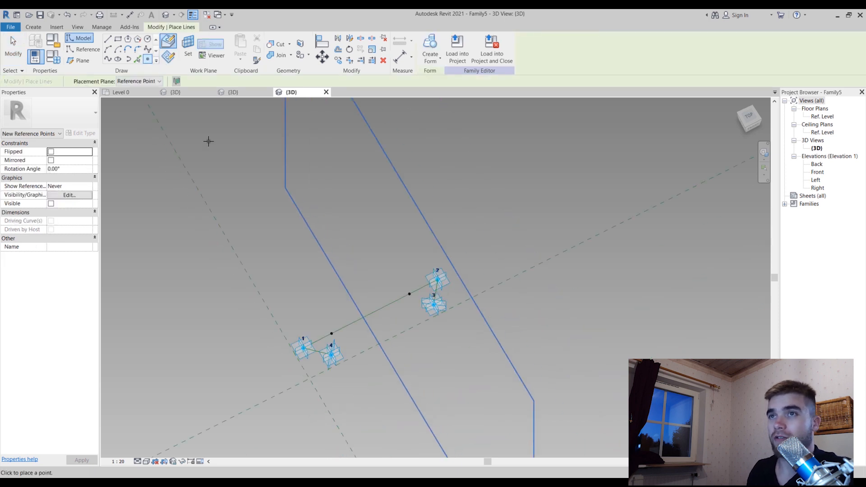
{"action": "middle_click_drag", "start_coordinate": [373, 366], "coordinate": [289, 222], "text": "shift"}
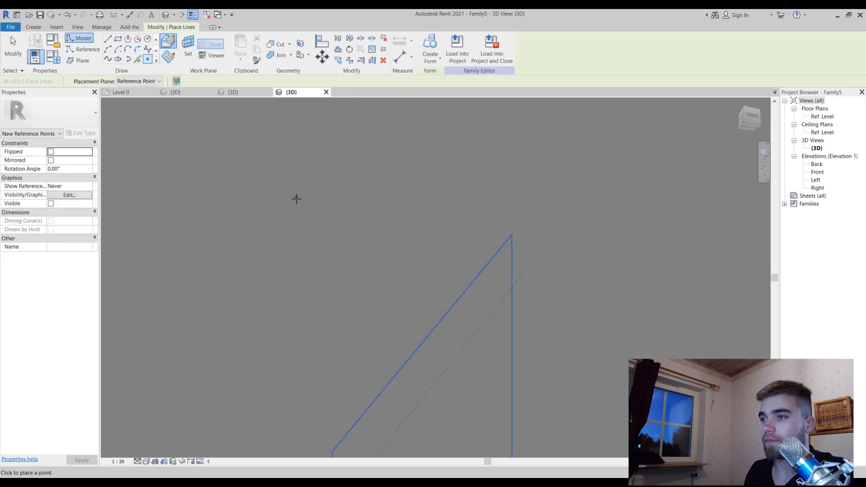
{"action": "scroll", "coordinate": [297, 200], "scroll_direction": "down", "scroll_amount": 3}
{"action": "key", "text": "Escape"}
{"action": "key", "text": "Escape"}
Set the work plane to the hosted reference point nearer adaptive point 1 and place a new reference point on it
{"action": "middle_click_drag", "start_coordinate": [325, 339], "coordinate": [317, 160], "text": "shift"}
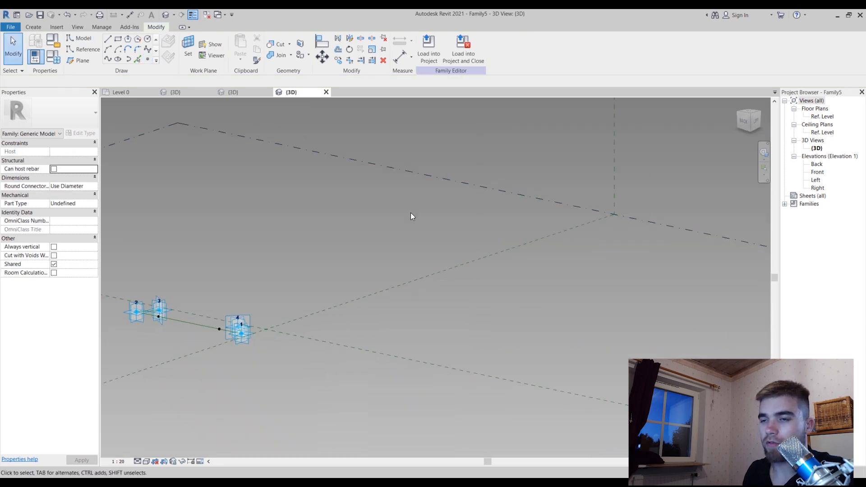
{"action": "middle_click_drag", "start_coordinate": [412, 217], "coordinate": [266, 311], "text": "shift"}
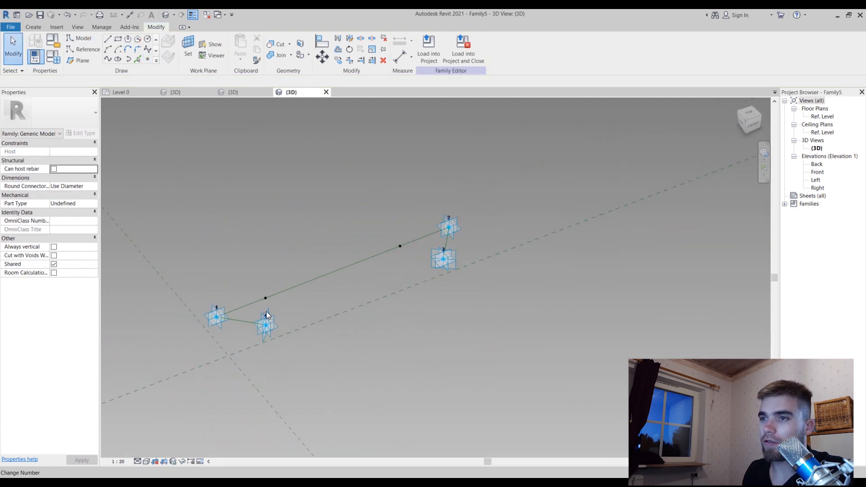
{"action": "scroll", "coordinate": [267, 302], "scroll_direction": "up", "scroll_amount": 3}
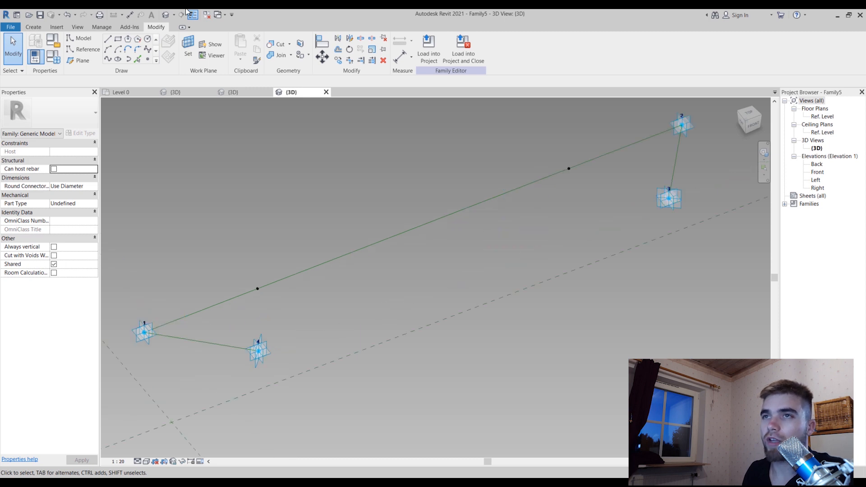
{"action": "left_click", "coordinate": [186, 54]}
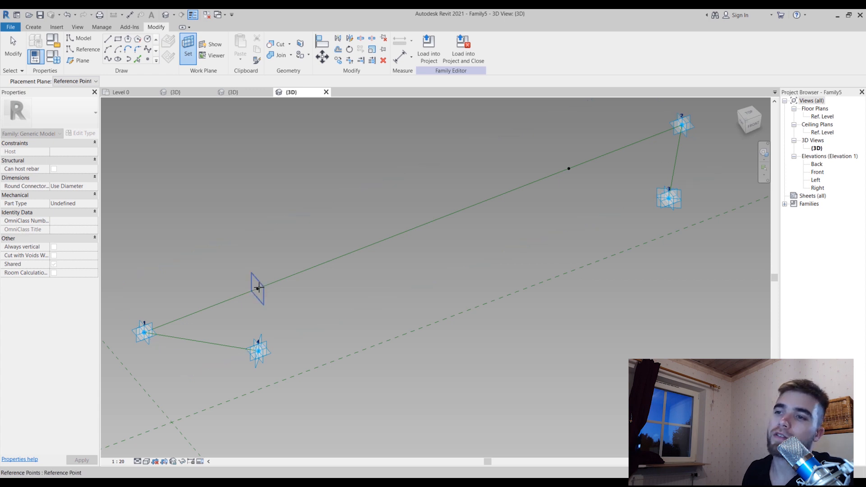
{"action": "left_click", "coordinate": [258, 288]}
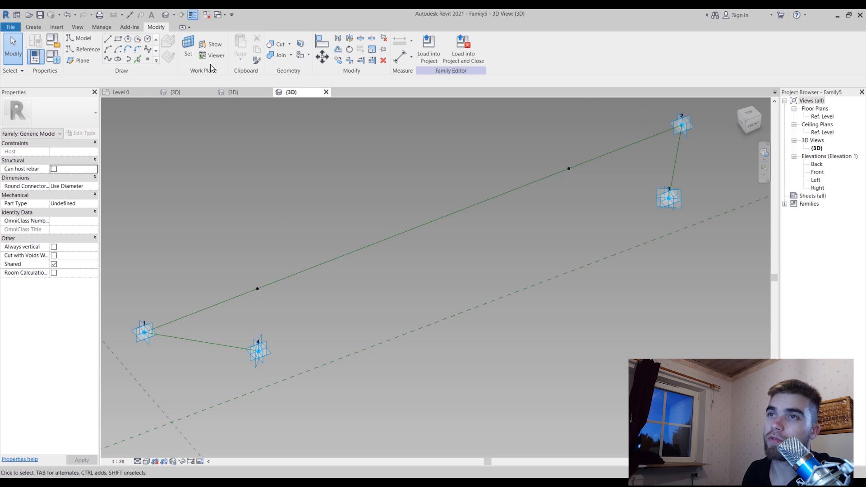
{"action": "left_click", "coordinate": [147, 59]}
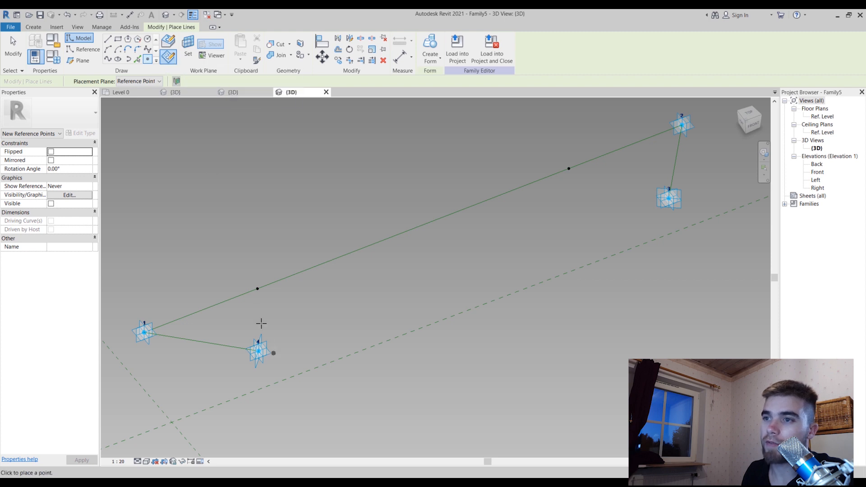
{"action": "left_click", "coordinate": [256, 288]}
{"action": "left_click", "coordinate": [258, 288]}
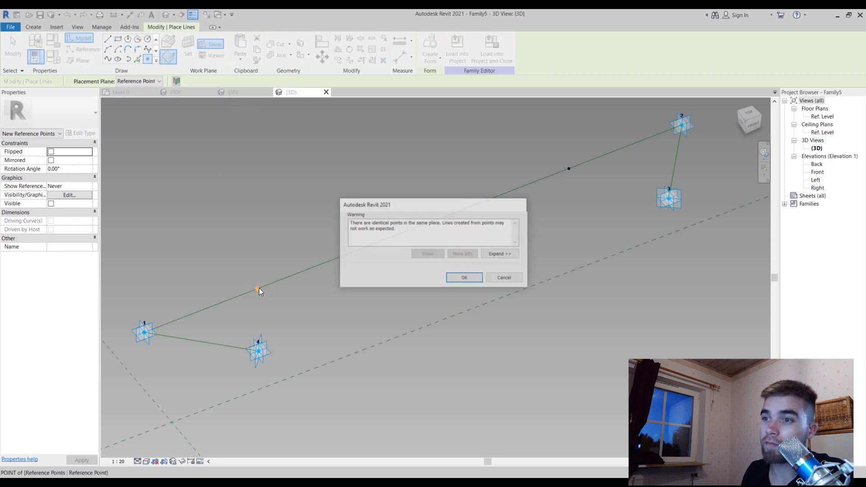
{"action": "left_click", "coordinate": [465, 277]}
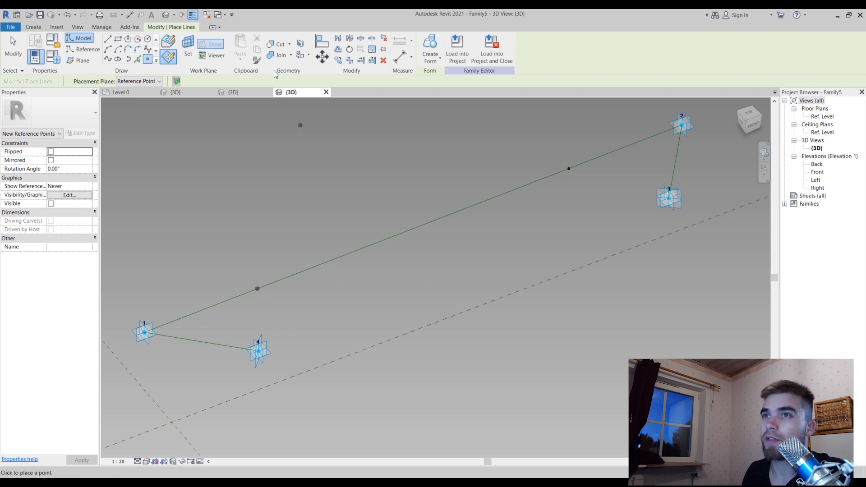
{"action": "key", "text": "Escape"}
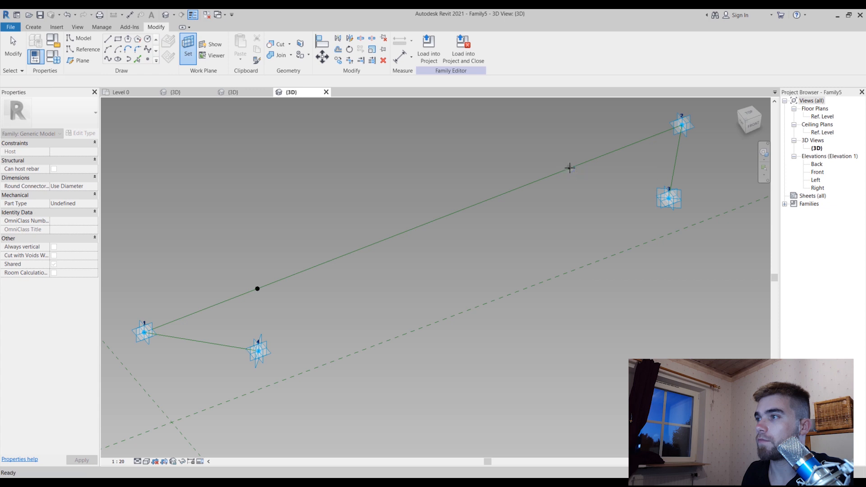
Set the work plane to the hosted reference point nearer adaptive point 2 and place a coincident reference point on it
{"action": "key", "text": "Return"}
{"action": "left_click", "coordinate": [570, 167]}
{"action": "left_click", "coordinate": [469, 277]}
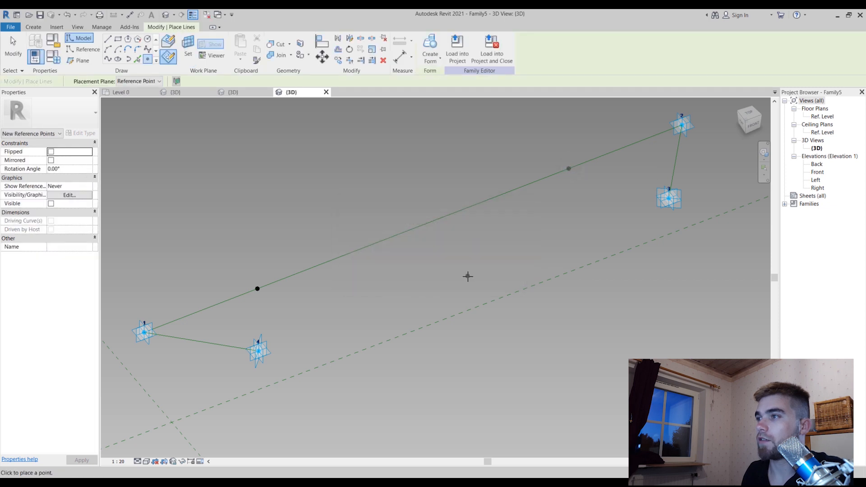
{"action": "key", "text": "Escape"}
Move both new reference points off their host points, to offsets of about -114 near adaptive point 2 and -140 near adaptive point 1
{"action": "left_click", "coordinate": [569, 169]}
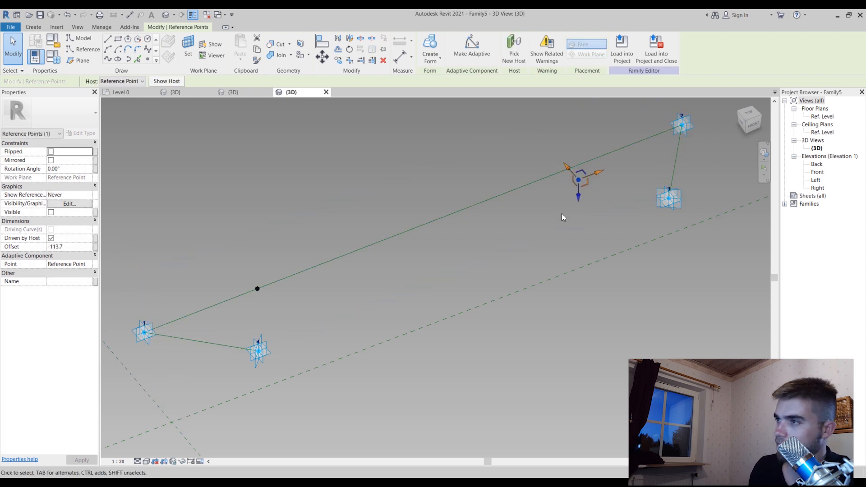
{"action": "left_click", "coordinate": [257, 288]}
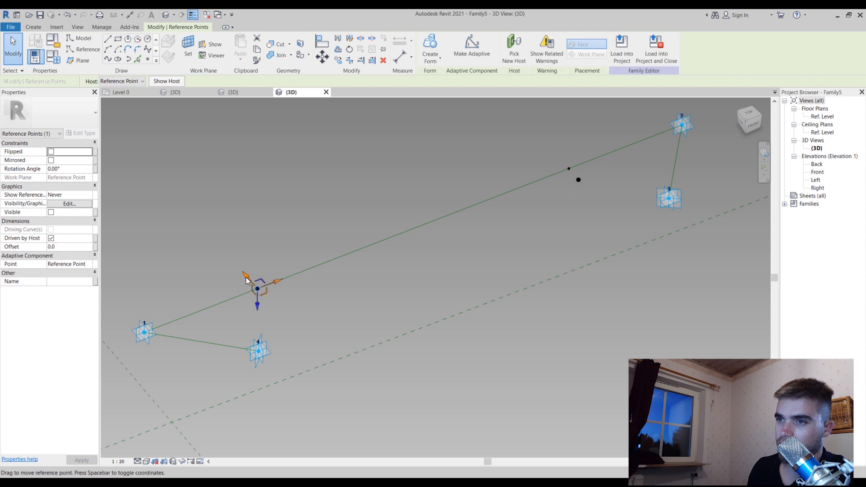
{"action": "left_click_drag", "start_coordinate": [254, 284], "coordinate": [259, 290]}
{"action": "middle_click_drag", "start_coordinate": [427, 270], "coordinate": [485, 268], "text": "shift"}
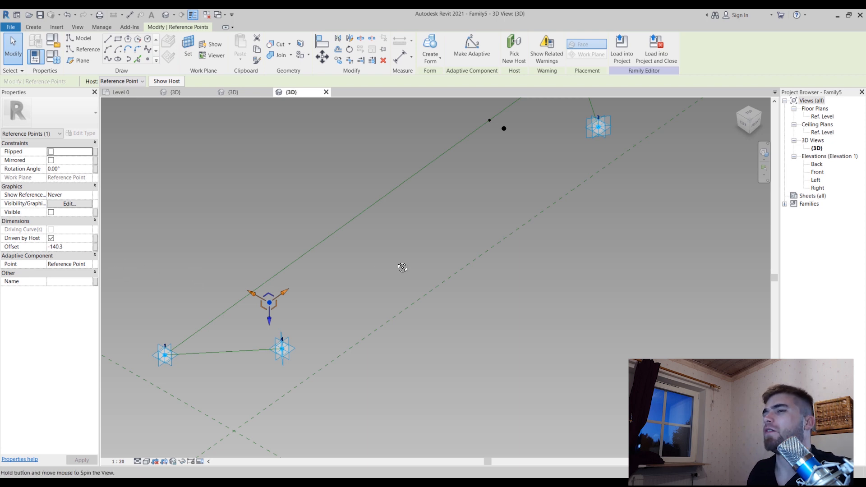
{"action": "middle_click_drag", "start_coordinate": [402, 267], "coordinate": [341, 276], "text": "shift"}
{"action": "scroll", "coordinate": [578, 226], "scroll_direction": "up", "scroll_amount": 2}
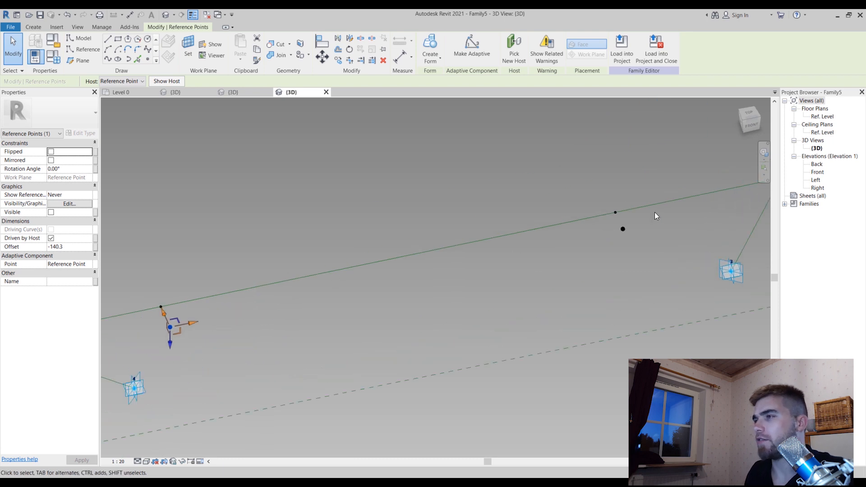
Set the rotation angle of both reference points hosted on the line between adaptive points 1 and 2 to 180°
{"action": "left_click", "coordinate": [615, 212]}
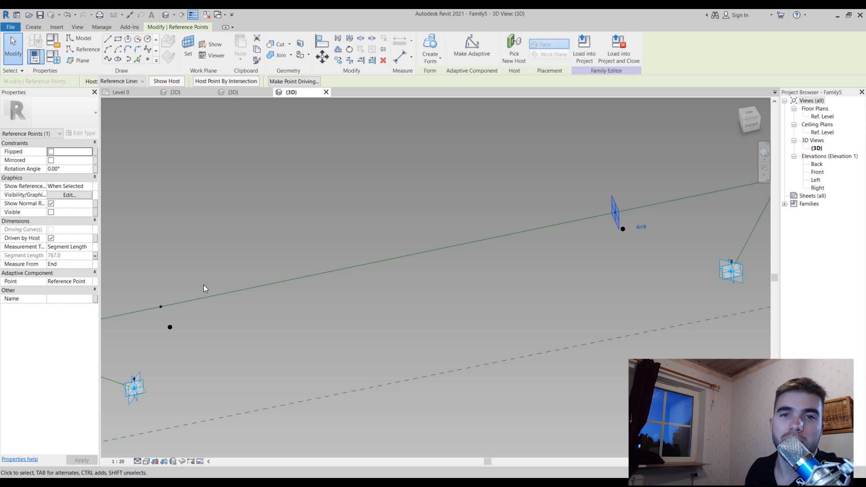
{"action": "left_click", "coordinate": [169, 327]}
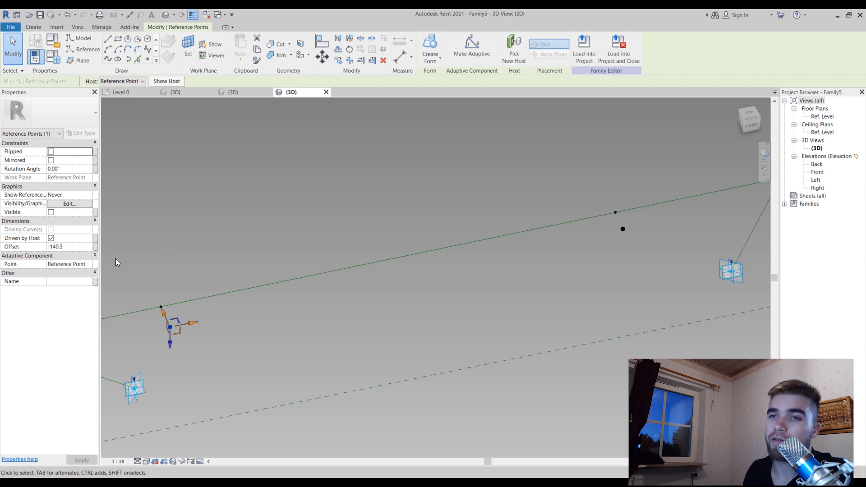
{"action": "key", "text": "Escape"}
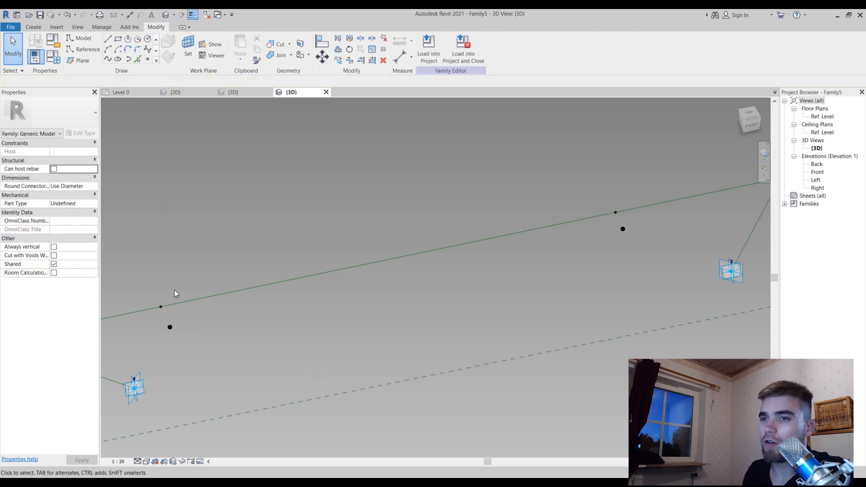
{"action": "left_click", "coordinate": [161, 307]}
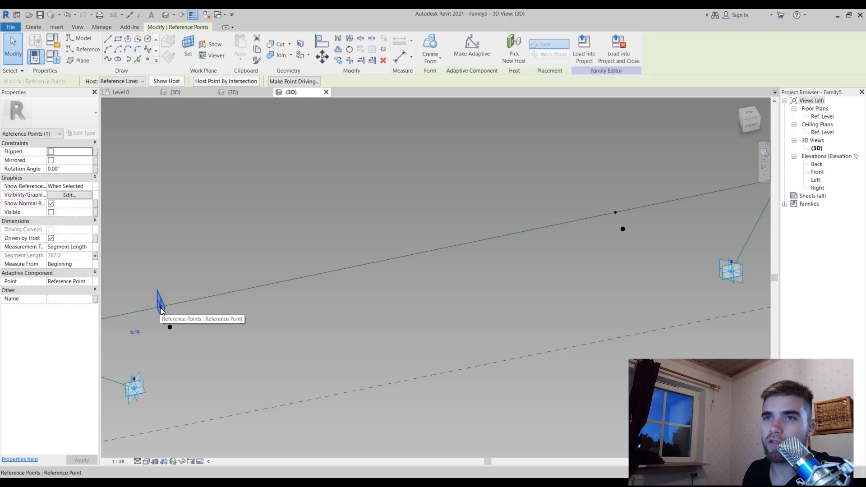
{"action": "left_click", "coordinate": [79, 170]}
{"action": "type", "text": "180"}
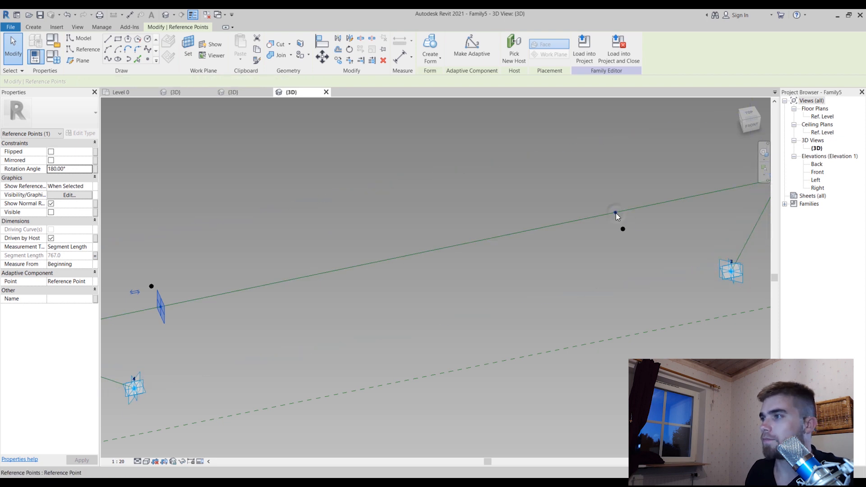
{"action": "left_click", "coordinate": [616, 213]}
{"action": "left_click", "coordinate": [72, 169]}
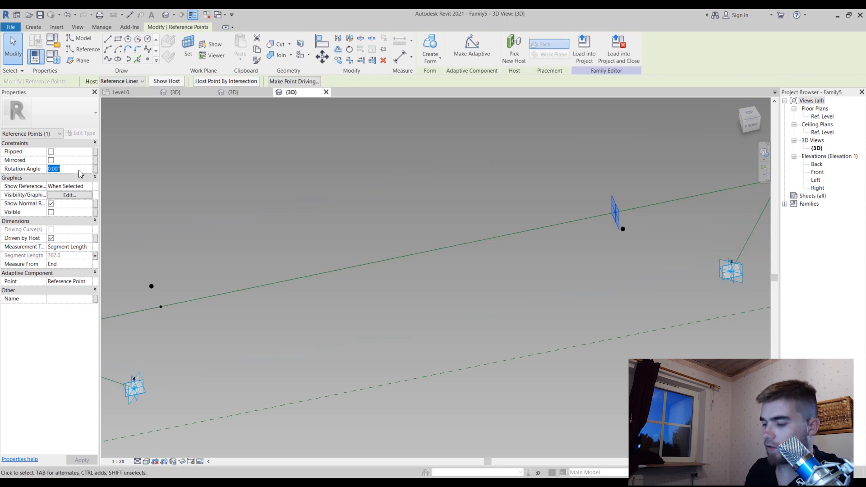
{"action": "type", "text": "180"}
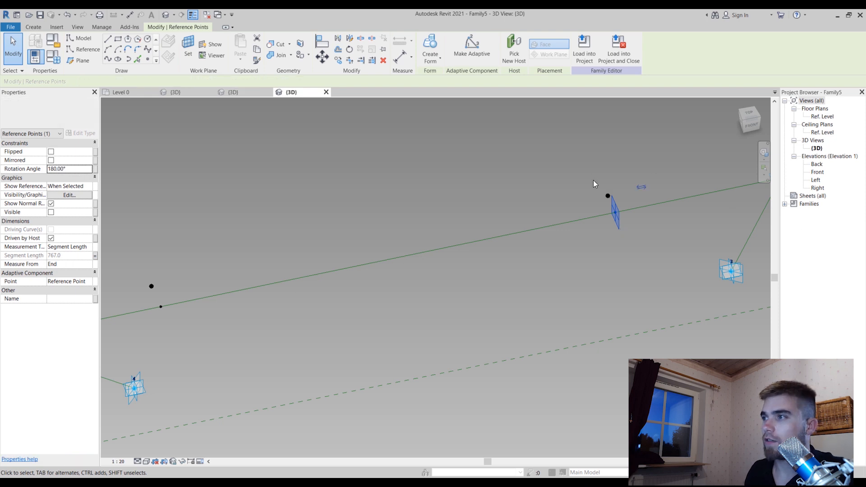
Set the offset of the free reference point near adaptive point 2 to 150
{"action": "left_click", "coordinate": [609, 196]}
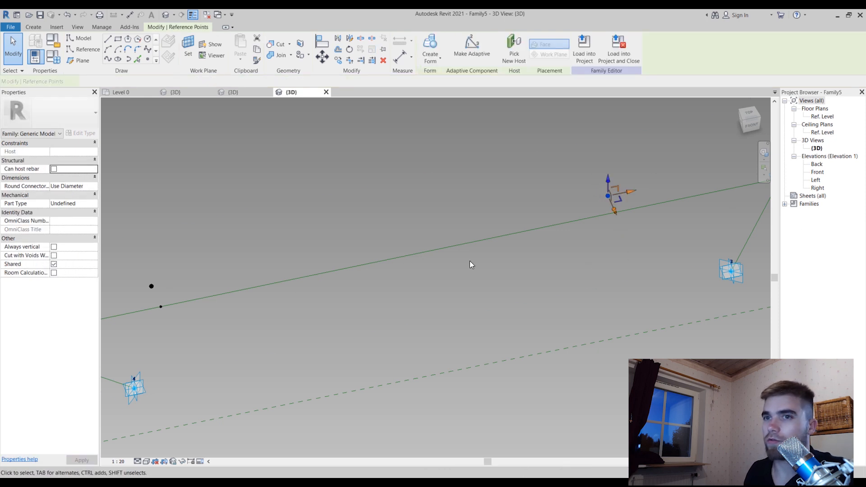
{"action": "left_click", "coordinate": [81, 248]}
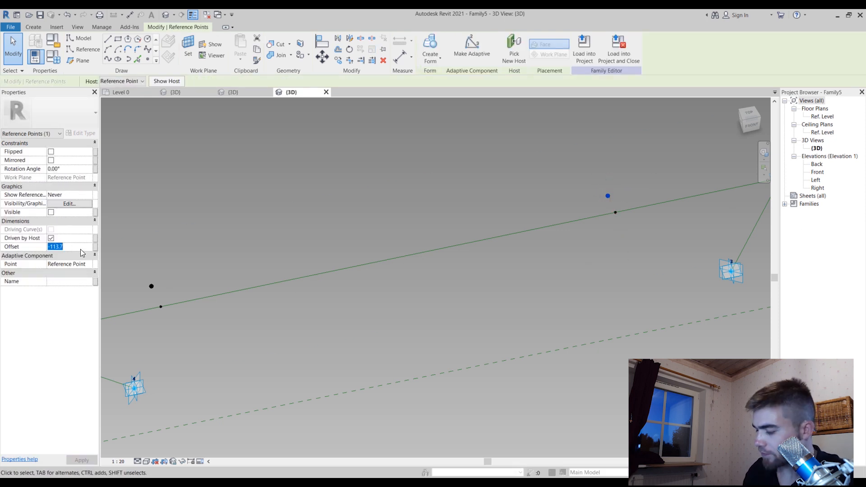
{"action": "type", "text": "150"}
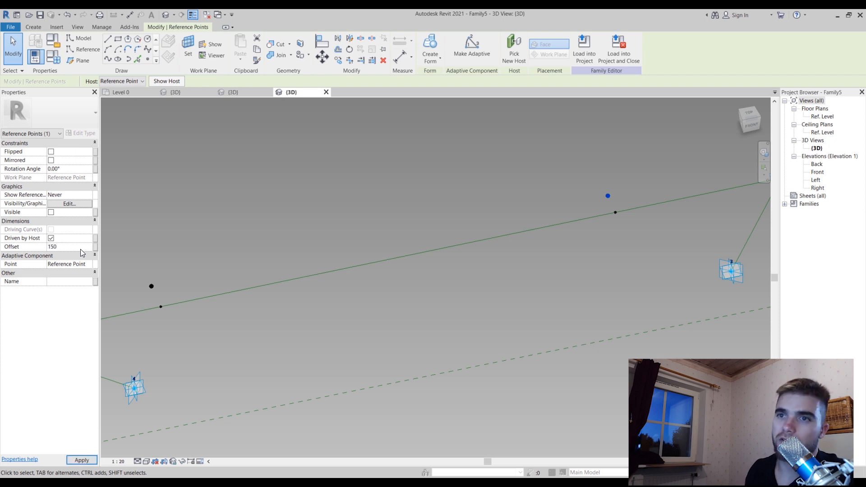
{"action": "key", "text": "Return"}
Link that point's offset to a new instance family parameter named Profile Thickness, grouped under Dimensions
{"action": "left_click", "coordinate": [95, 248]}
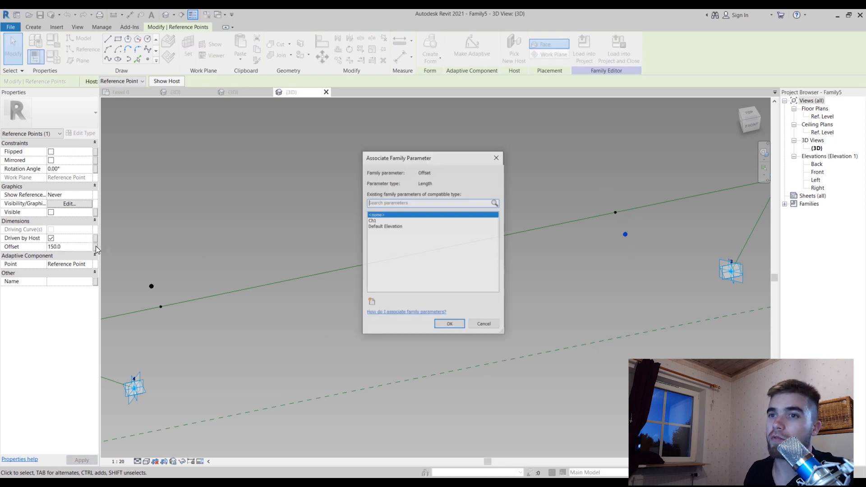
{"action": "left_click", "coordinate": [373, 302]}
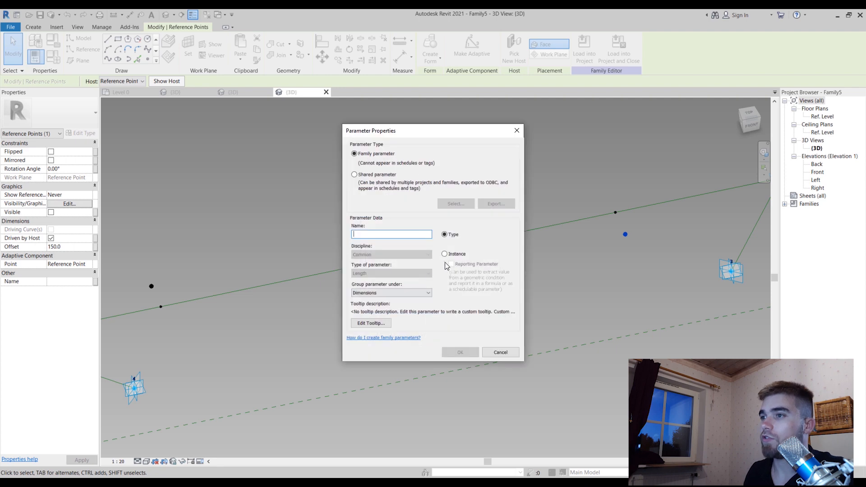
{"action": "left_click", "coordinate": [445, 253]}
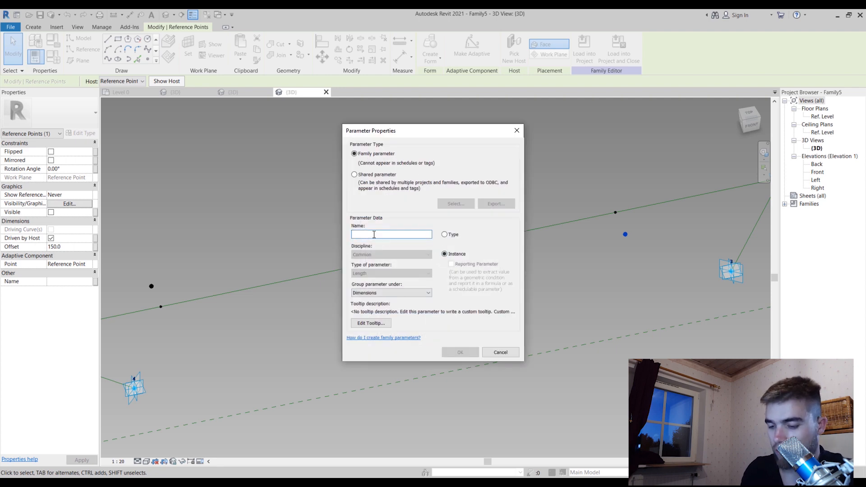
{"action": "left_click", "coordinate": [374, 234]}
{"action": "type", "text": "Profile Thickness"}
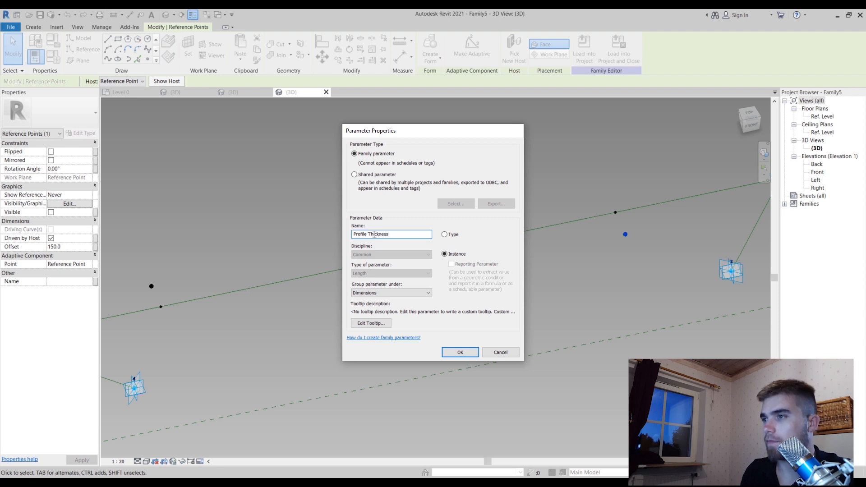
{"action": "key", "text": "Return"}
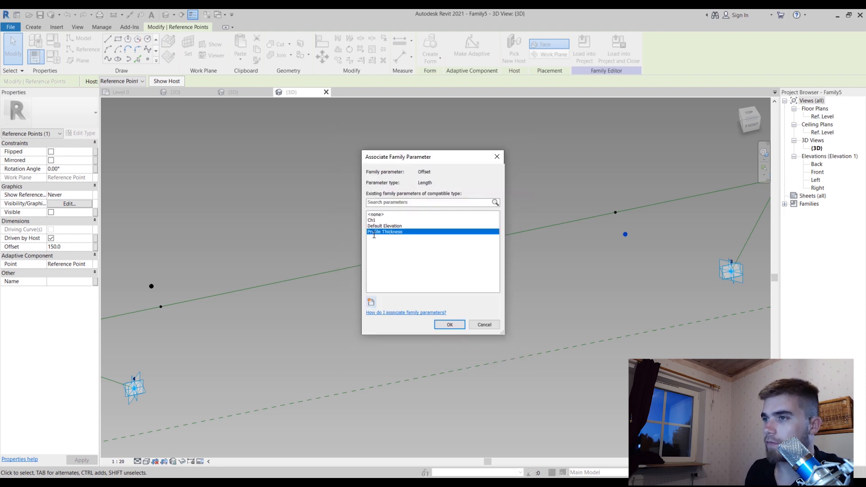
{"action": "left_click", "coordinate": [450, 325]}
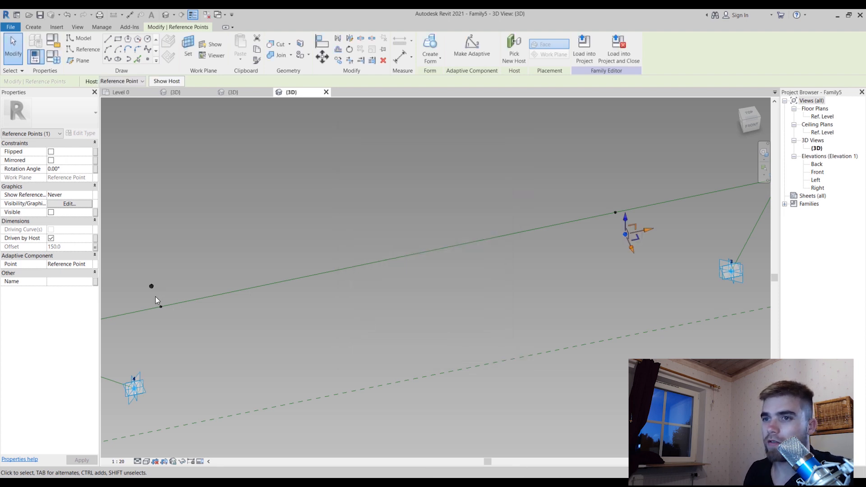
Associate the offset of the free reference point near adaptive point 1 with the existing Profile Thickness parameter and clear the selection
{"action": "left_click", "coordinate": [152, 286]}
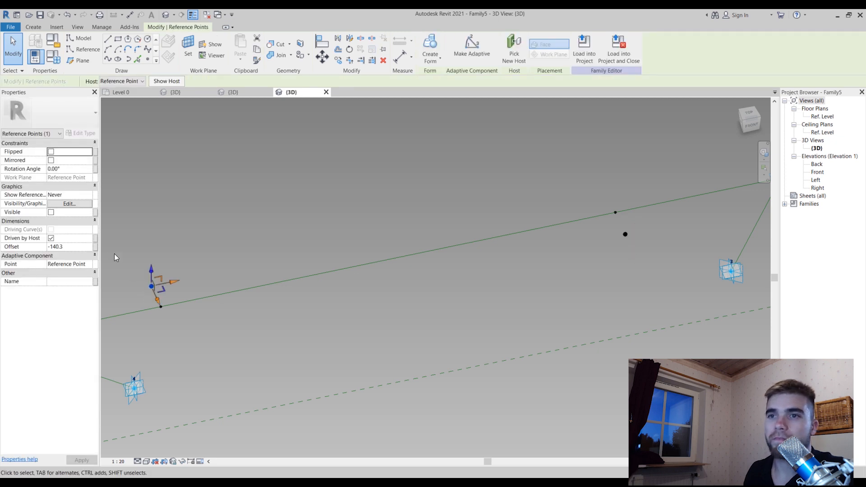
{"action": "left_click", "coordinate": [95, 246]}
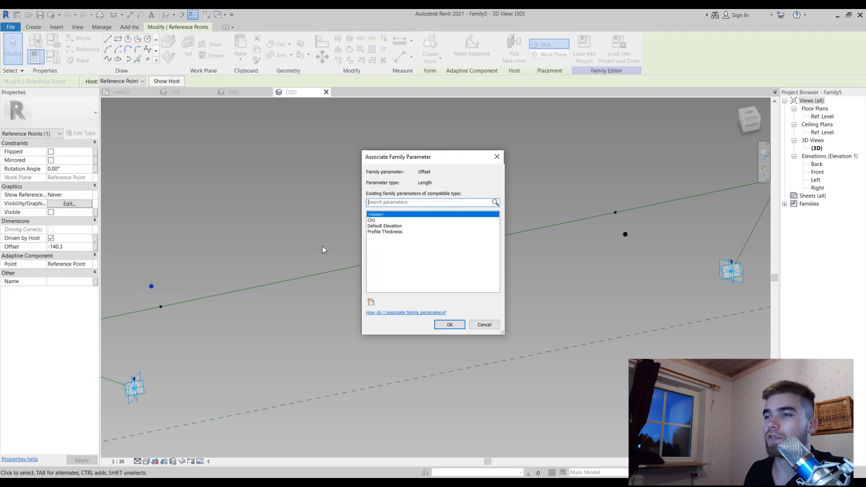
{"action": "left_click", "coordinate": [394, 232]}
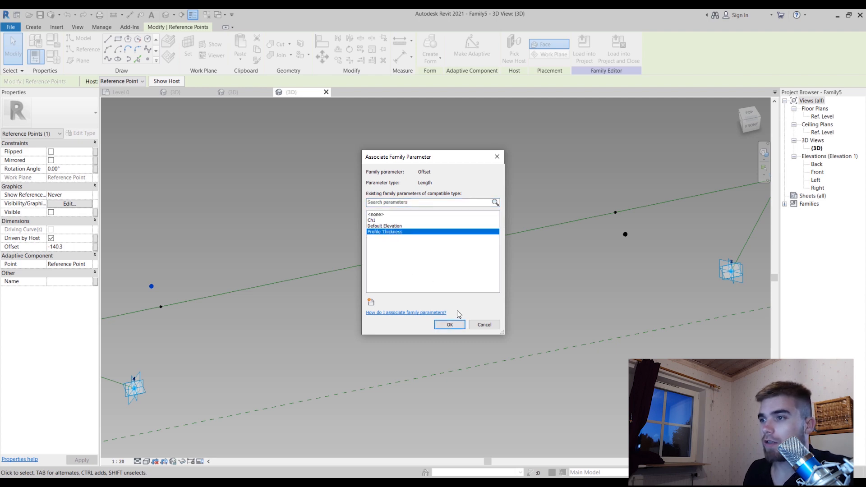
{"action": "left_click", "coordinate": [450, 324]}
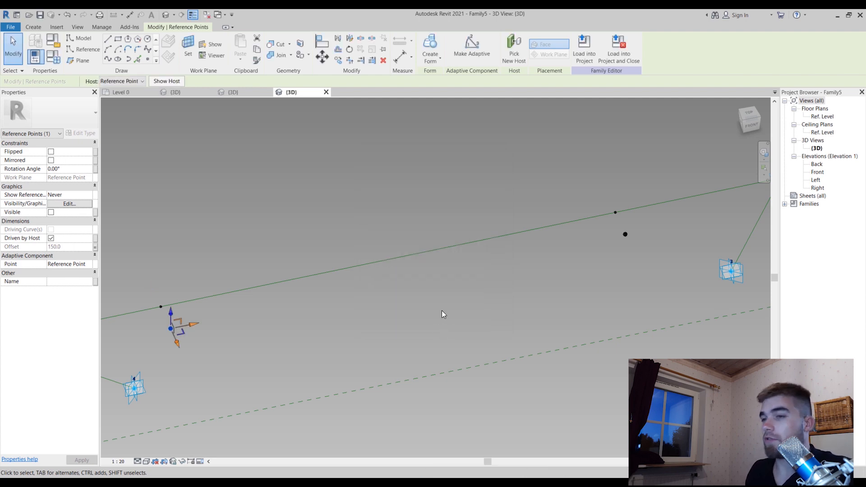
{"action": "left_click", "coordinate": [443, 311]}
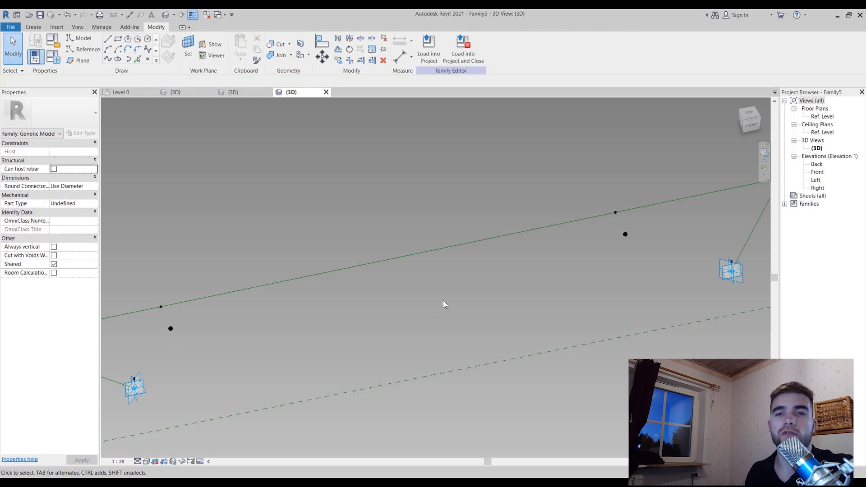
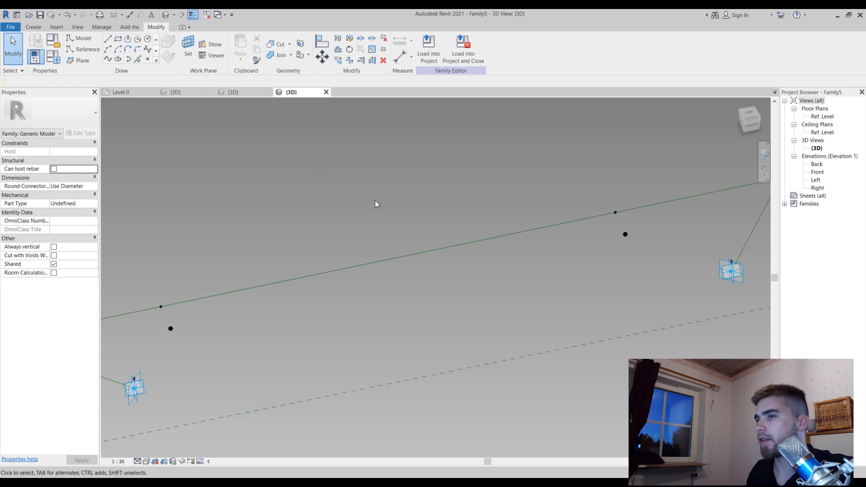
Place reference points on the line between adaptive points 1 and 4, near 4, and on the line between 2 and 3, near 3
{"action": "middle_click_drag", "start_coordinate": [394, 158], "coordinate": [284, 290], "text": "shift"}
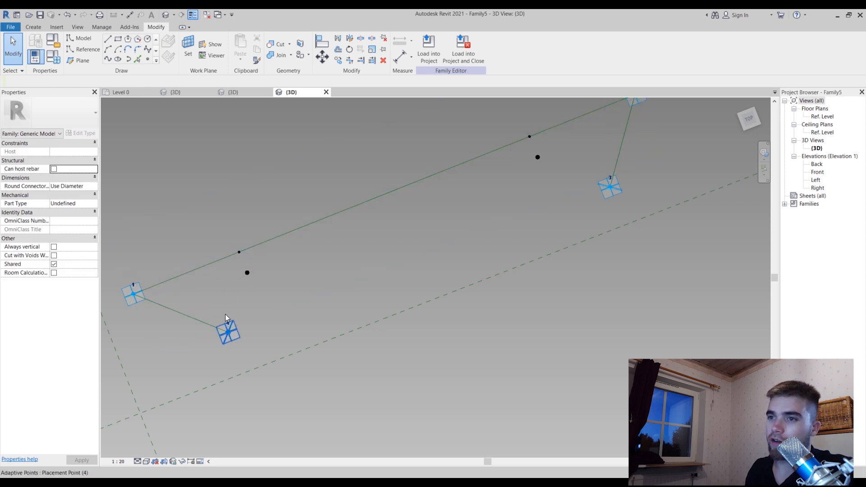
{"action": "left_click", "coordinate": [148, 59]}
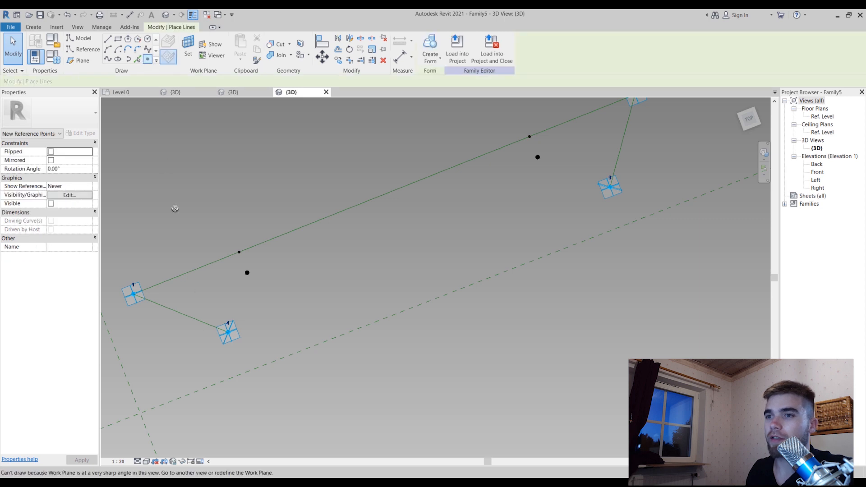
{"action": "middle_click_drag", "start_coordinate": [296, 185], "coordinate": [379, 171], "text": "shift"}
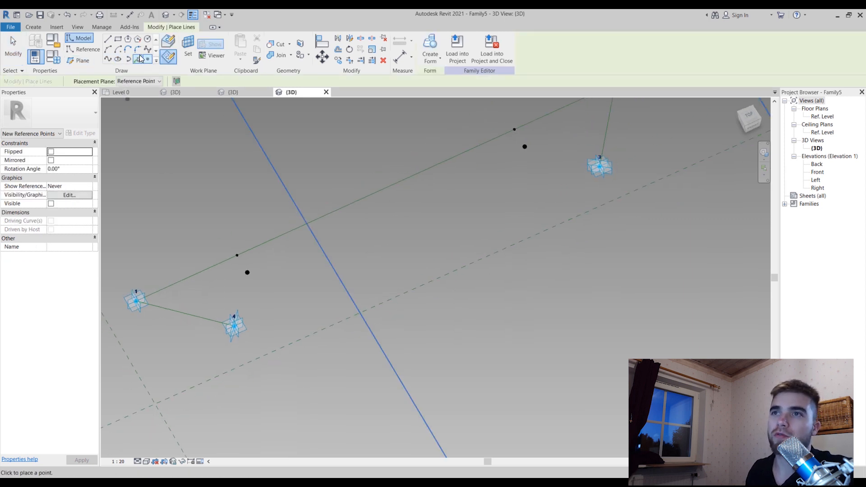
{"action": "scroll", "coordinate": [543, 301], "scroll_direction": "down", "scroll_amount": 2}
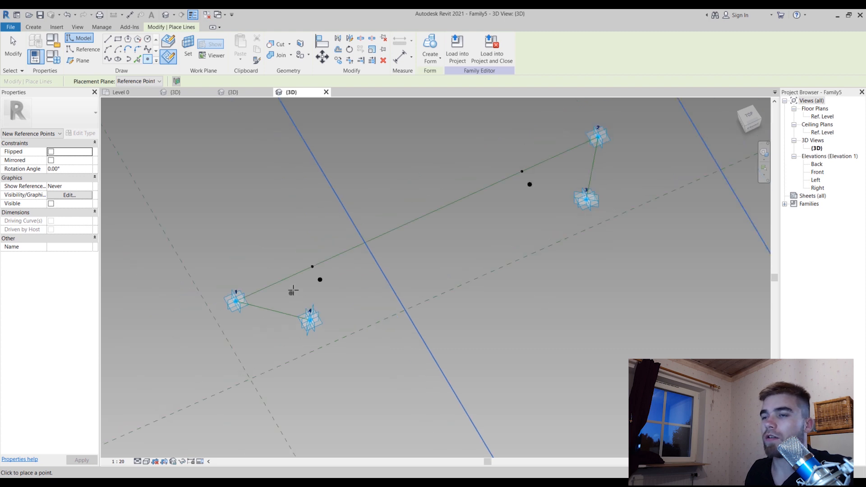
{"action": "scroll", "coordinate": [292, 290], "scroll_direction": "up", "scroll_amount": 3}
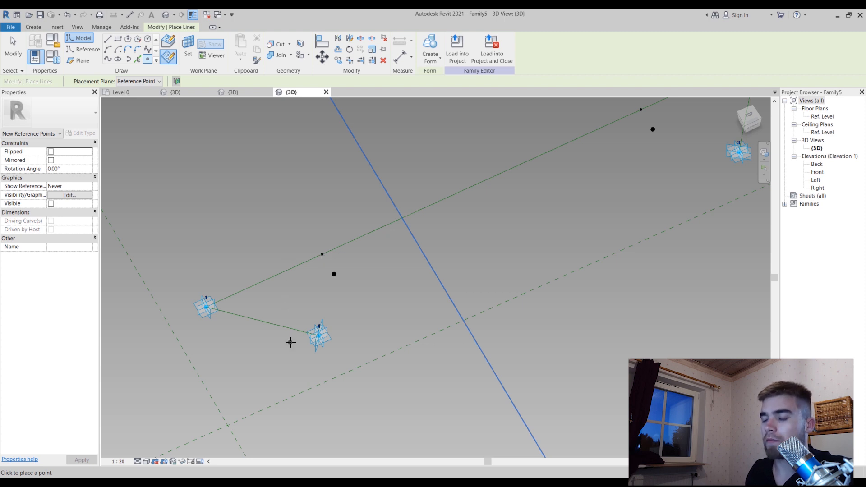
{"action": "middle_click_drag", "start_coordinate": [371, 302], "coordinate": [377, 318], "text": "shift"}
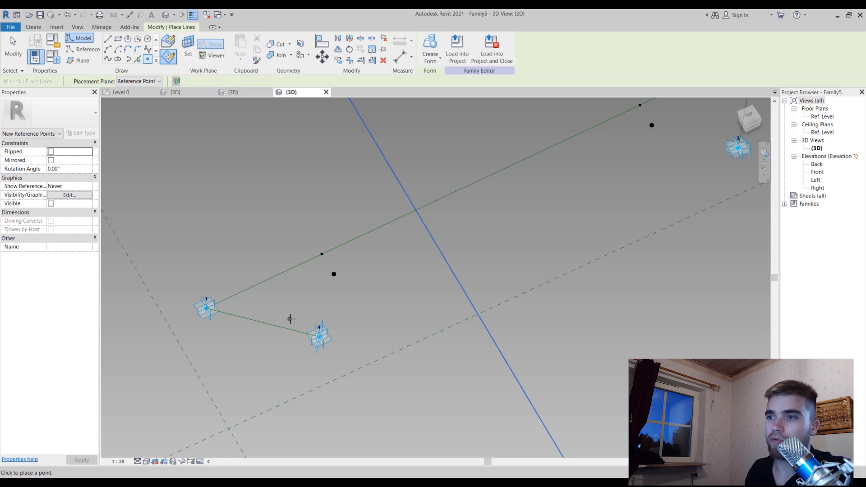
{"action": "left_click", "coordinate": [168, 41]}
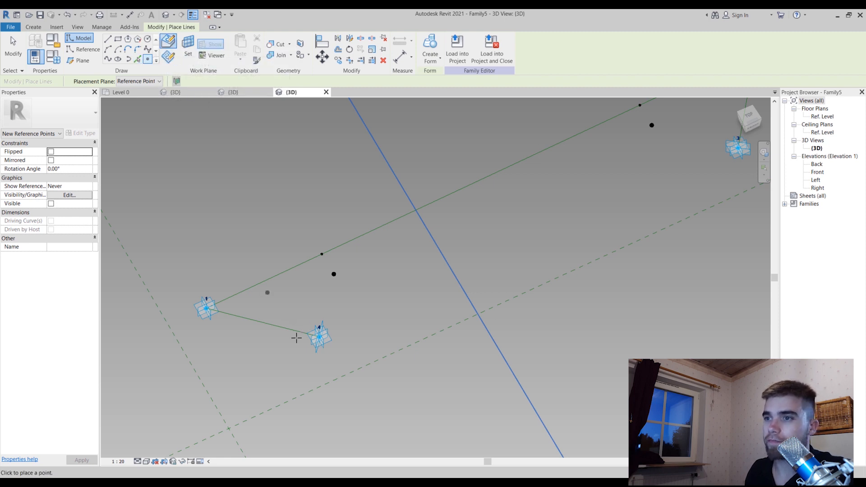
{"action": "left_click", "coordinate": [282, 322]}
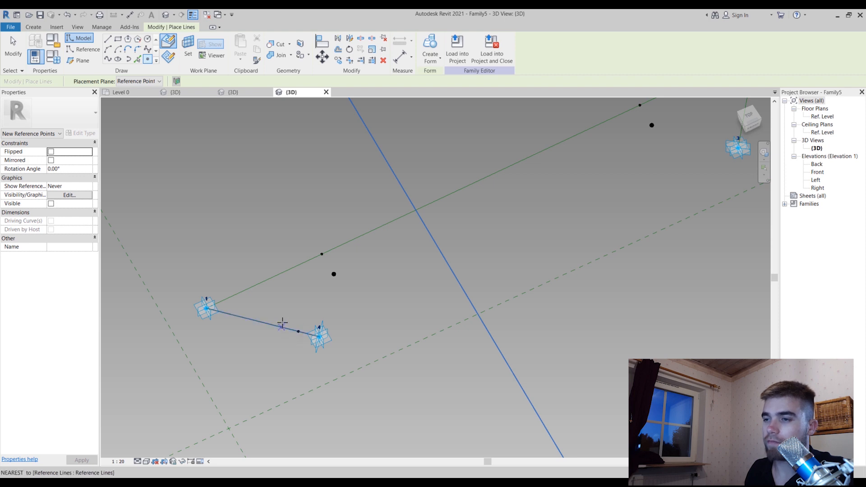
{"action": "scroll", "coordinate": [282, 322], "scroll_direction": "down", "scroll_amount": 1}
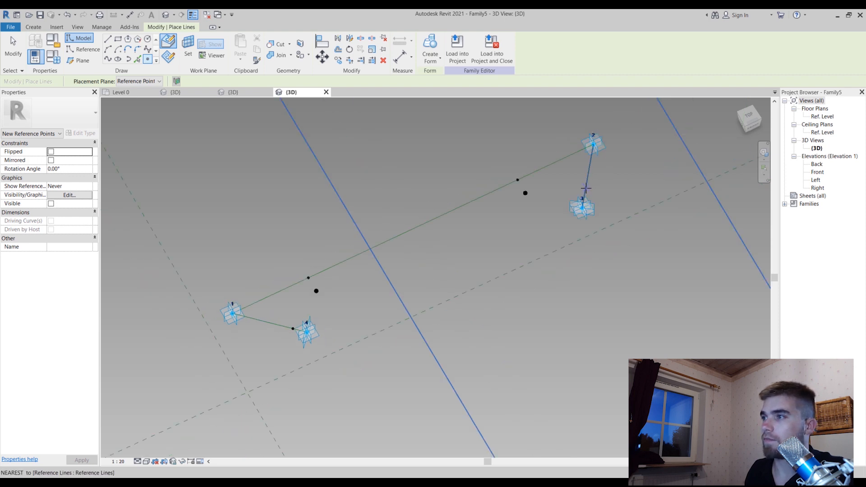
{"action": "key", "text": "Escape"}
{"action": "key", "text": "Escape"}
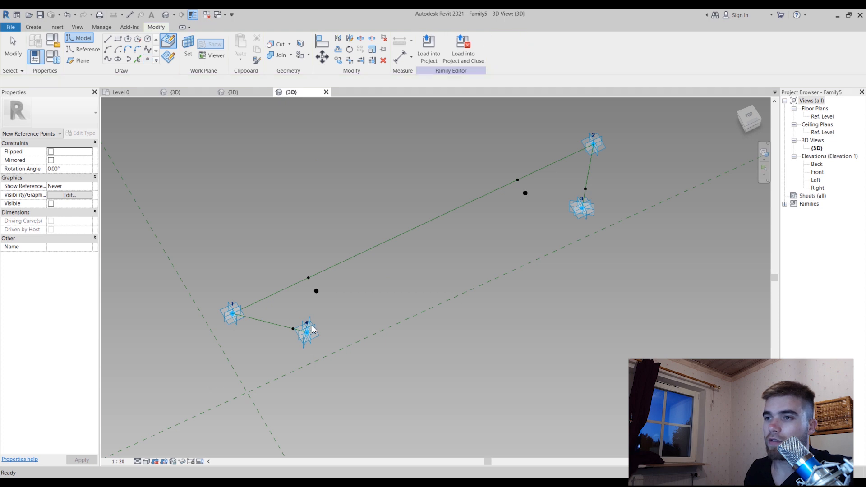
Set the hosted reference point near adaptive point 4 to be measured from the End of its line
{"action": "scroll", "coordinate": [284, 323], "scroll_direction": "up", "scroll_amount": 2}
{"action": "left_click", "coordinate": [303, 334]}
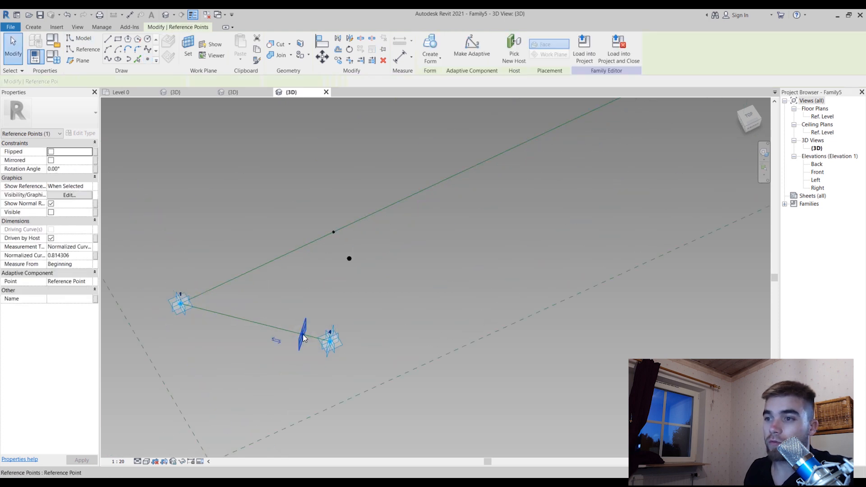
{"action": "left_click", "coordinate": [90, 265]}
{"action": "left_click", "coordinate": [91, 265]}
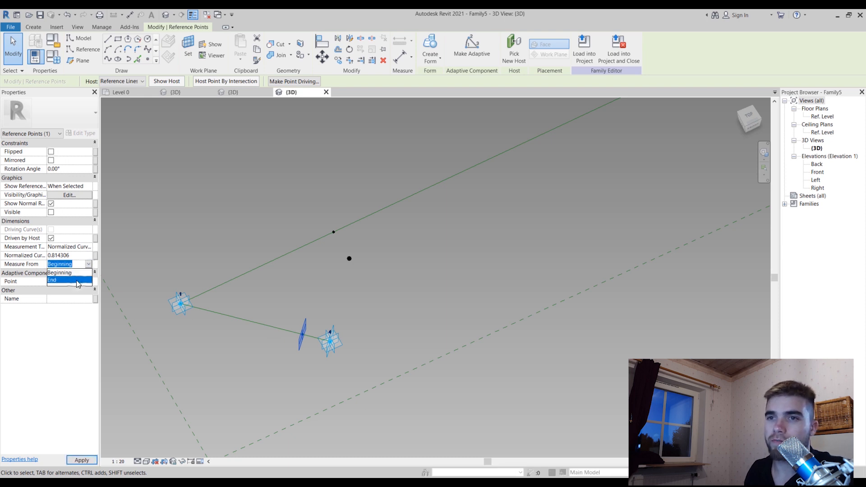
{"action": "left_click", "coordinate": [77, 280]}
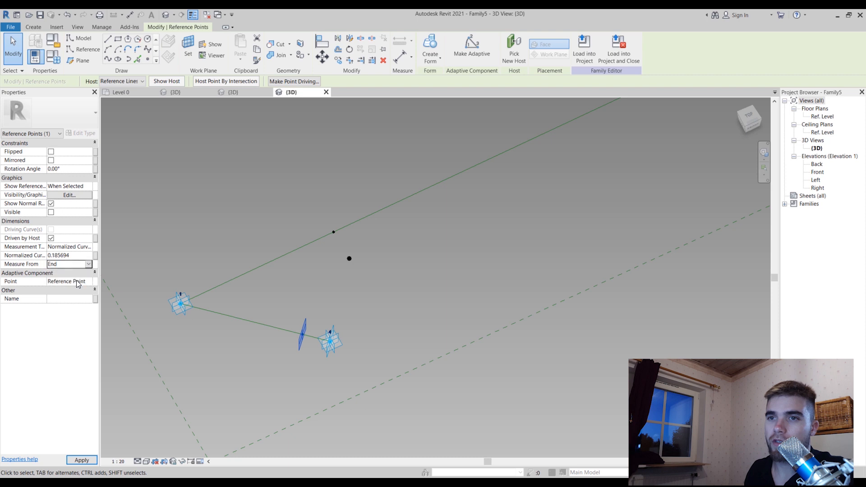
Link that point's Normalized Curve Parameter to a new family parameter named Chamfer1
{"action": "left_click", "coordinate": [95, 256]}
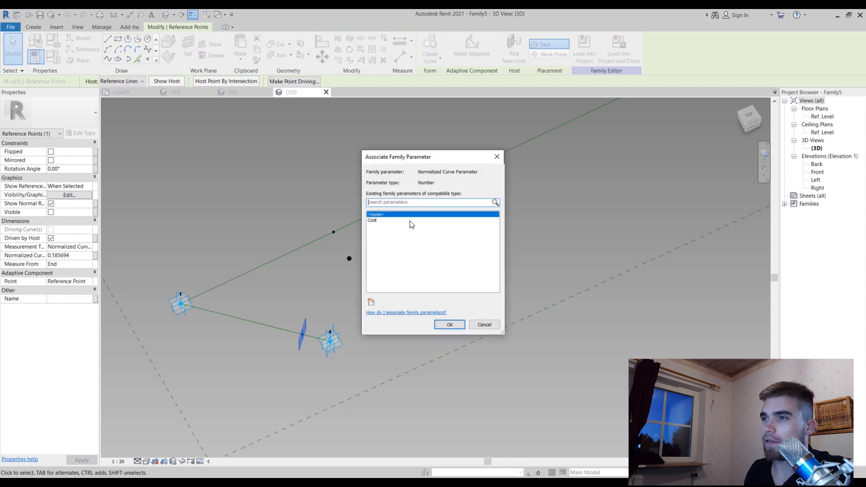
{"action": "left_click", "coordinate": [372, 301]}
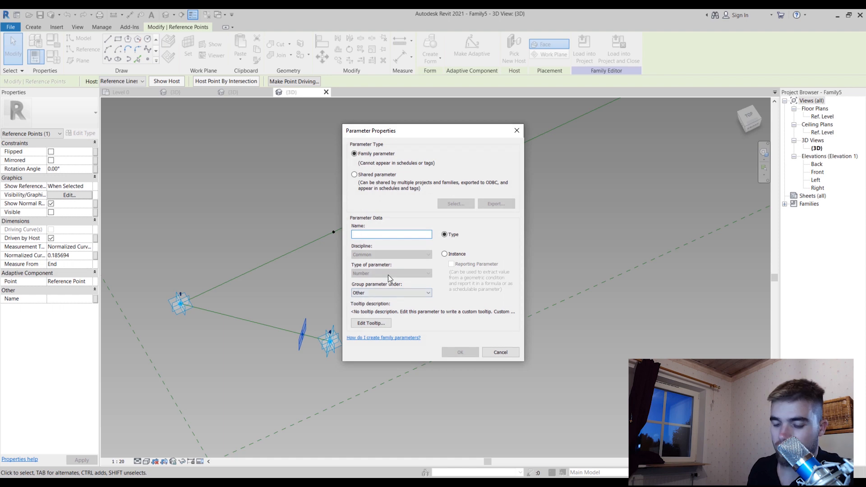
{"action": "type", "text": "C"}
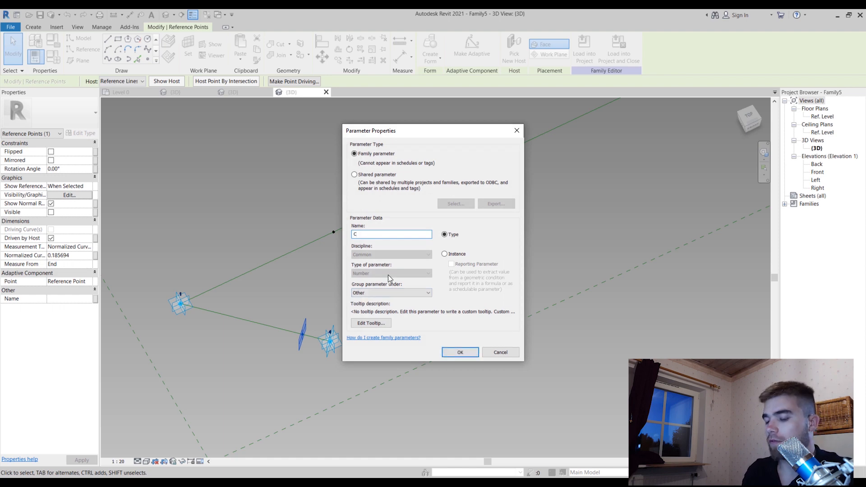
{"action": "type", "text": "h"}
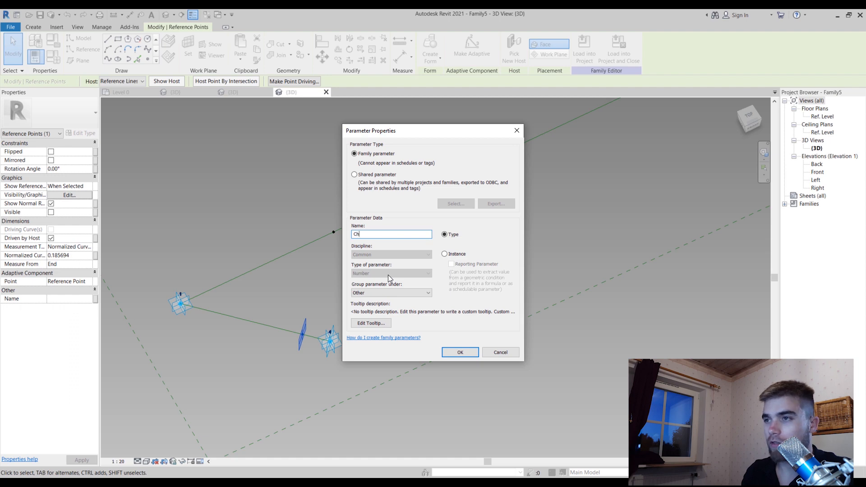
{"action": "type", "text": "amfer"}
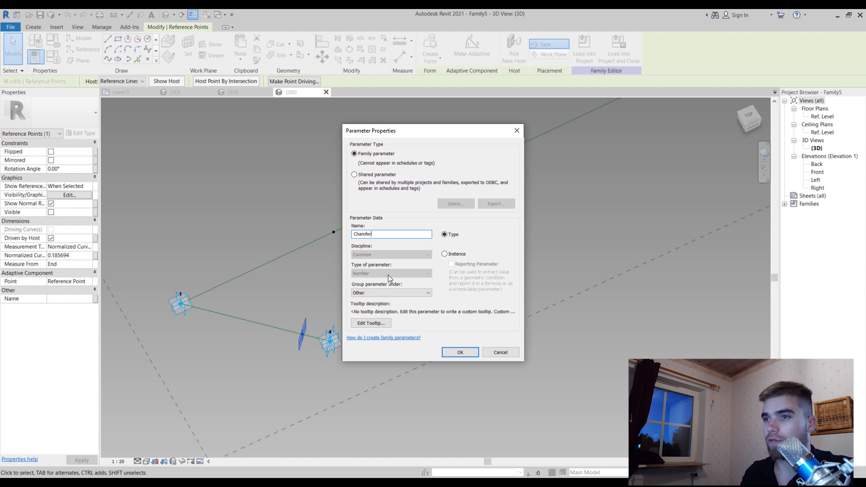
{"action": "type", "text": "1"}
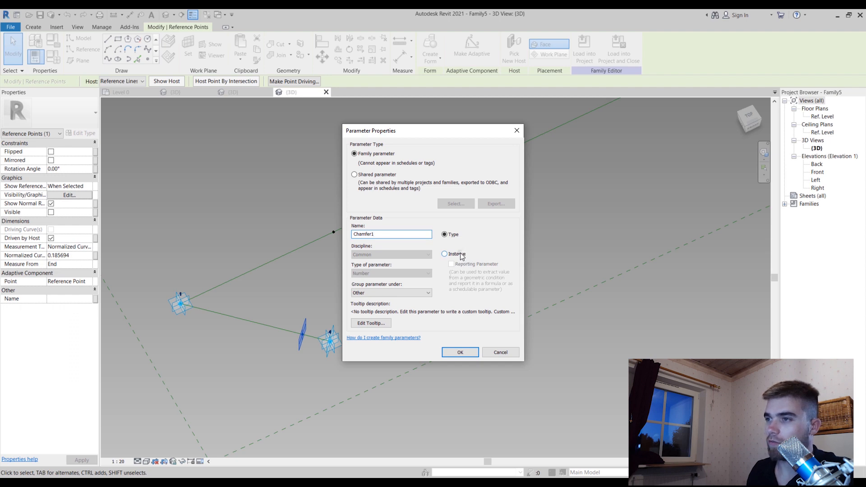
{"action": "left_click", "coordinate": [462, 352]}
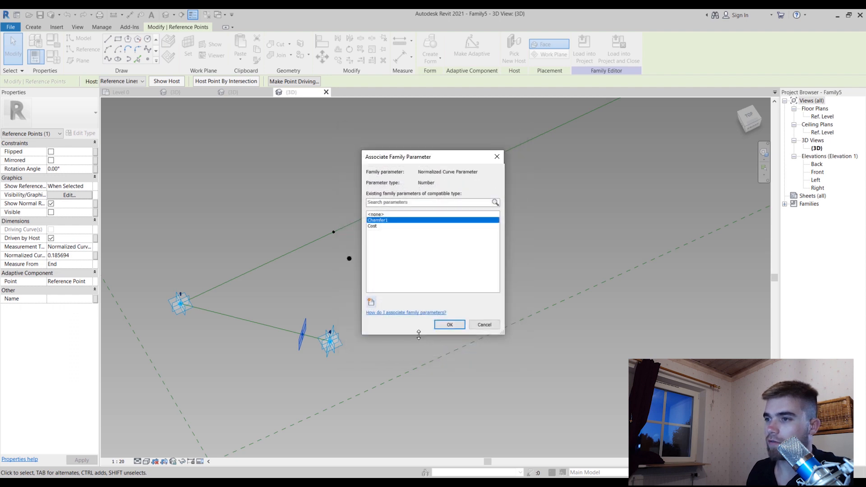
{"action": "left_click", "coordinate": [442, 326]}
Associate the Normalized Curve Parameter of the hosted reference point near adaptive point 3 with the existing Chamfer1 parameter and clear the selection
{"action": "scroll", "coordinate": [315, 288], "scroll_direction": "down", "scroll_amount": 3}
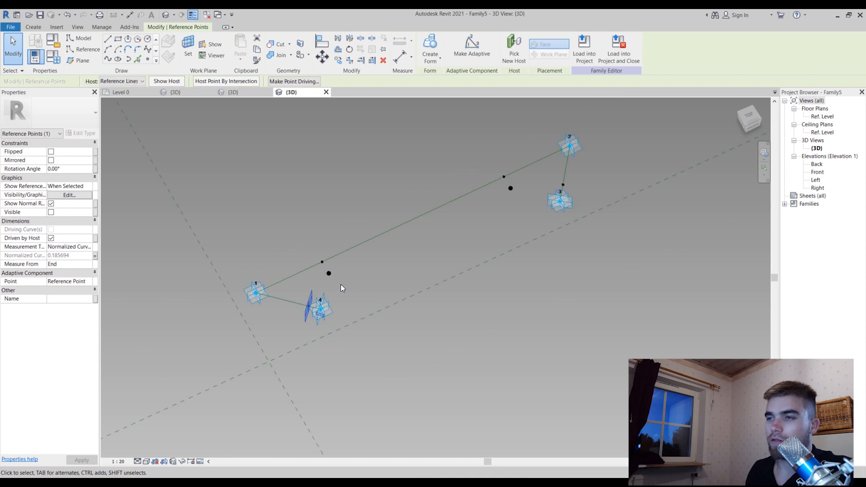
{"action": "middle_click_drag", "start_coordinate": [593, 188], "coordinate": [612, 406], "text": "shift"}
{"action": "scroll", "coordinate": [607, 361], "scroll_direction": "up", "scroll_amount": 4}
{"action": "key", "text": "Tab"}
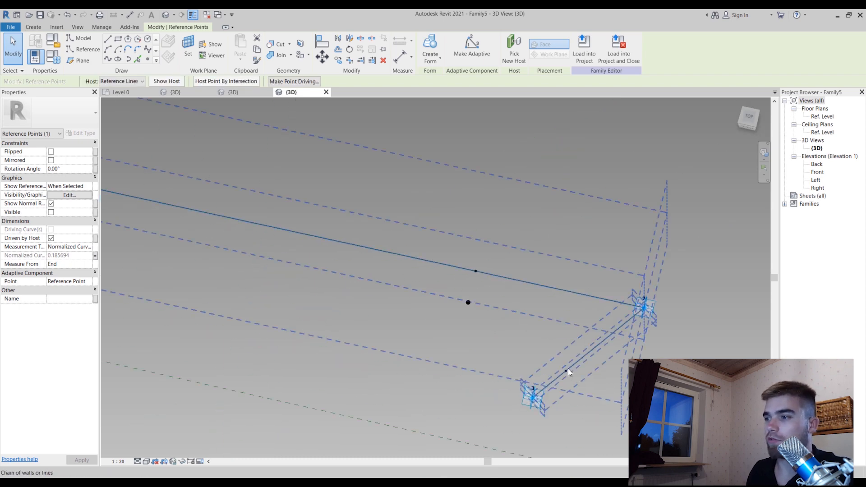
{"action": "left_click", "coordinate": [566, 368]}
{"action": "left_click", "coordinate": [576, 423]}
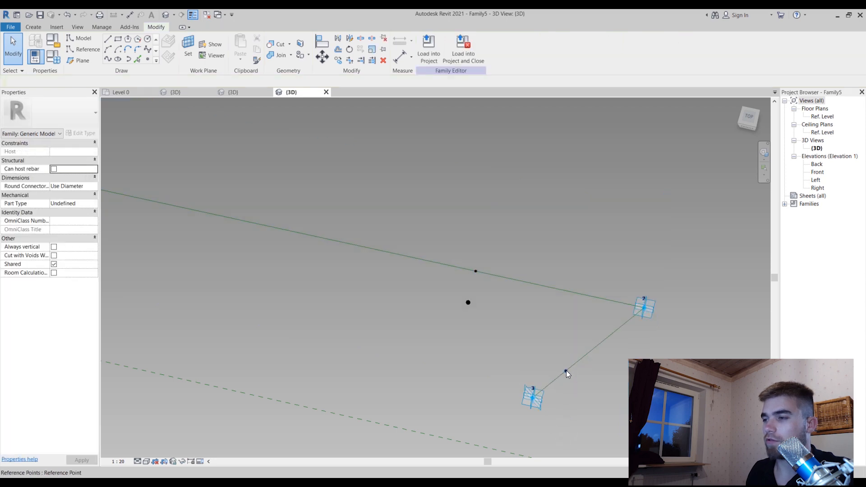
{"action": "left_click", "coordinate": [566, 372]}
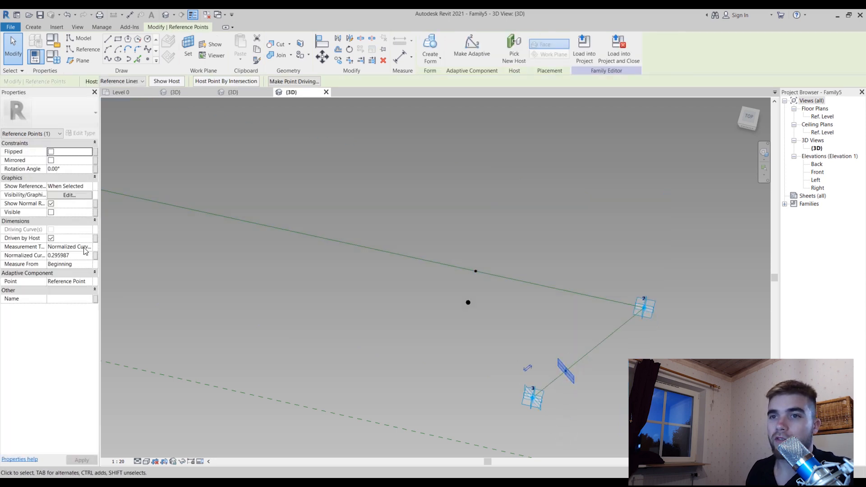
{"action": "left_click", "coordinate": [90, 266]}
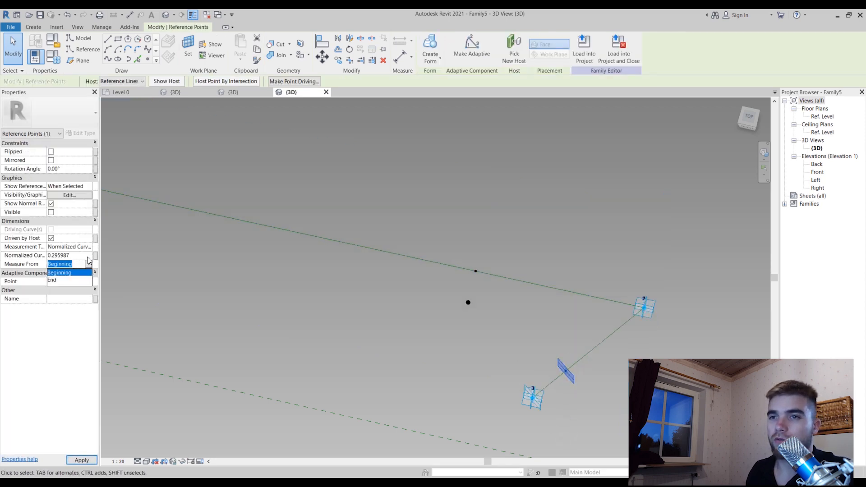
{"action": "left_click", "coordinate": [94, 255]}
{"action": "left_click", "coordinate": [95, 256]}
{"action": "left_click", "coordinate": [403, 221]}
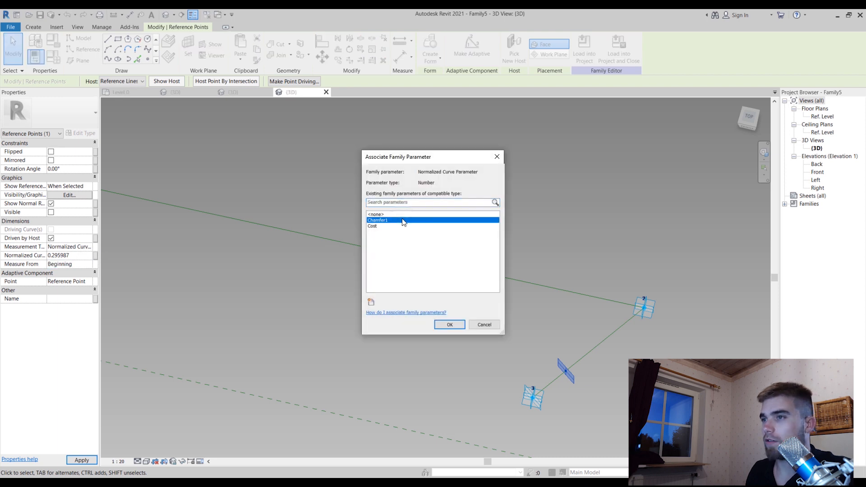
{"action": "left_click", "coordinate": [443, 322]}
{"action": "left_click", "coordinate": [602, 230]}
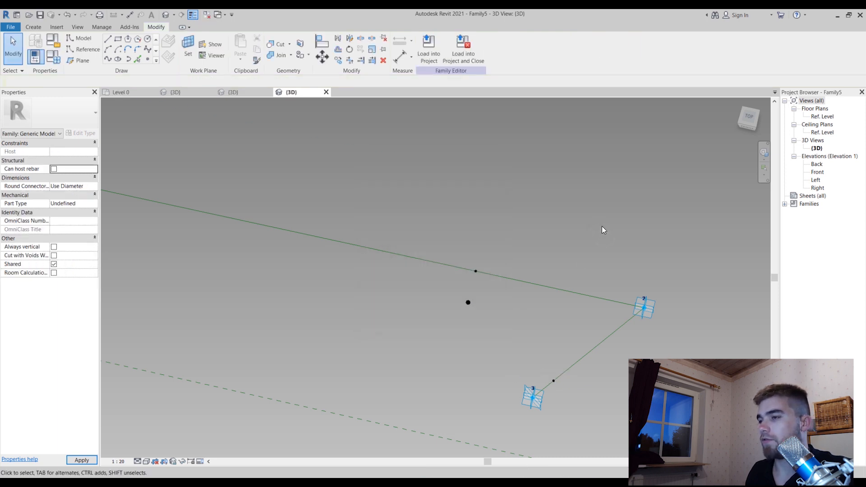
Draw a spline through the hosted point near adaptive point 4 and the free point near adaptive point 1, and make it a reference line
{"action": "scroll", "coordinate": [602, 226], "scroll_direction": "down", "scroll_amount": 3}
{"action": "middle_click_drag", "start_coordinate": [451, 311], "coordinate": [489, 288], "text": "shift"}
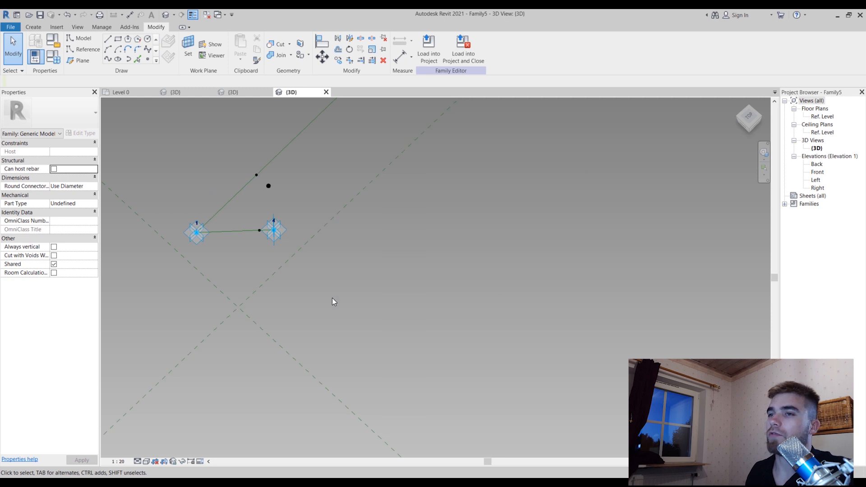
{"action": "scroll", "coordinate": [332, 298], "scroll_direction": "down", "scroll_amount": 2}
{"action": "scroll", "coordinate": [318, 162], "scroll_direction": "up", "scroll_amount": 2}
{"action": "middle_click_drag", "start_coordinate": [310, 270], "coordinate": [307, 241], "text": "shift"}
{"action": "scroll", "coordinate": [243, 298], "scroll_direction": "up", "scroll_amount": 2}
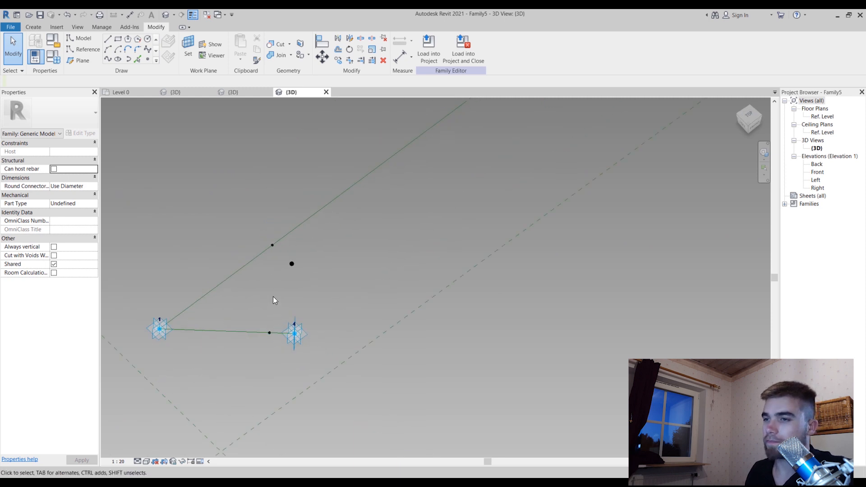
{"action": "scroll", "coordinate": [273, 300], "scroll_direction": "down", "scroll_amount": 2}
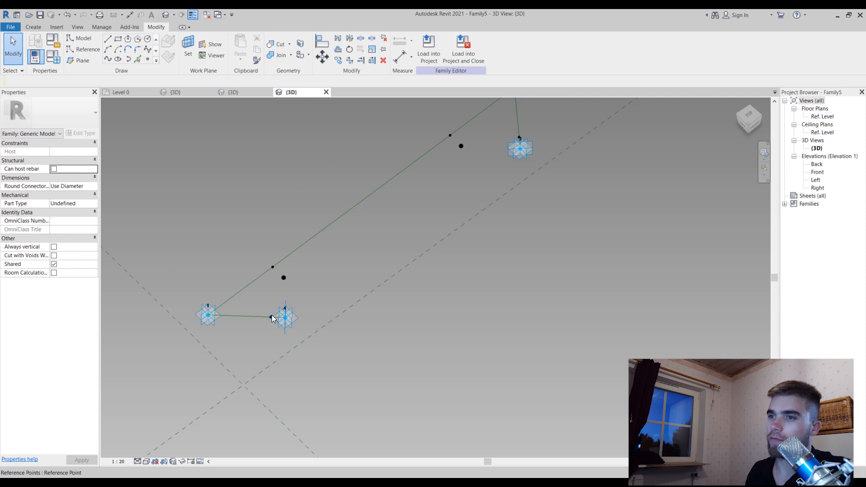
{"action": "left_click", "coordinate": [272, 318]}
{"action": "scroll", "coordinate": [289, 285], "scroll_direction": "up", "scroll_amount": 3}
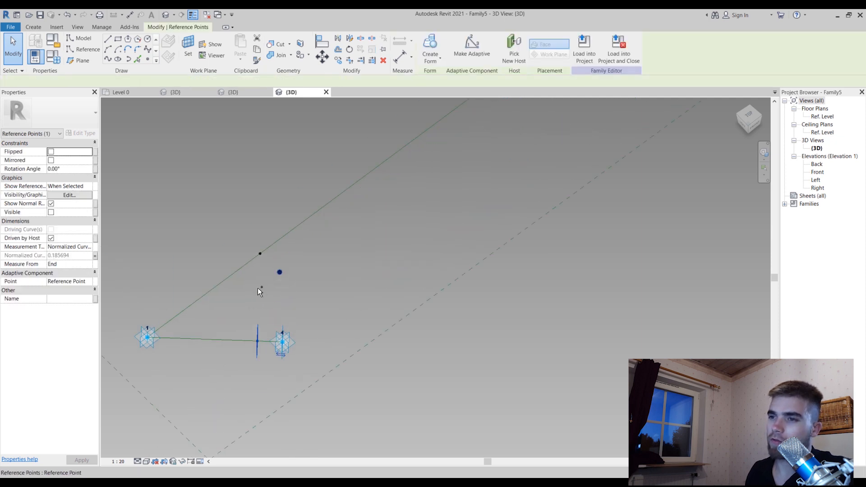
{"action": "left_click", "coordinate": [280, 272], "text": "ctrl"}
{"action": "scroll", "coordinate": [256, 290], "scroll_direction": "down", "scroll_amount": 4}
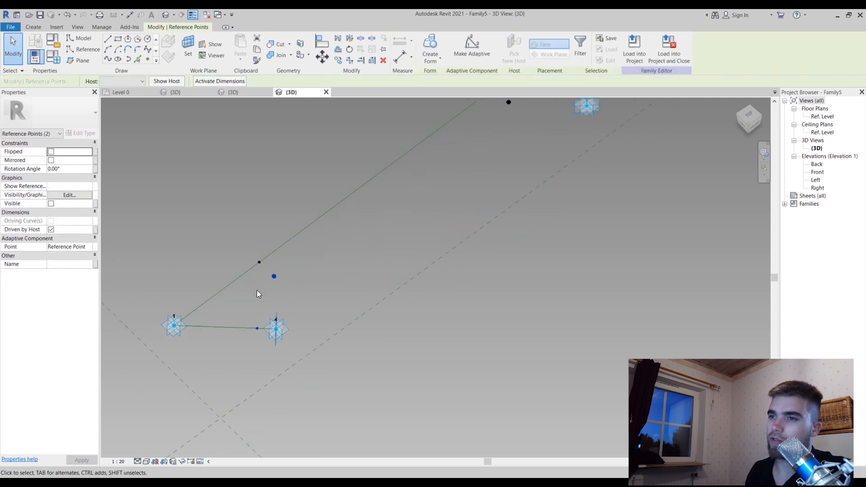
{"action": "left_click", "coordinate": [110, 59]}
{"action": "left_click", "coordinate": [53, 222]}
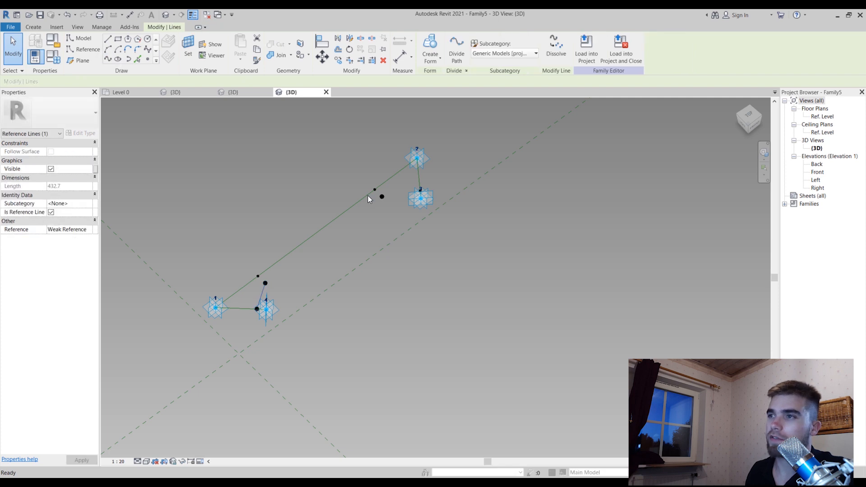
Draw a spline through the free point near adaptive point 2 and the hosted point near adaptive point 3, and make it a reference line
{"action": "scroll", "coordinate": [375, 194], "scroll_direction": "up", "scroll_amount": 5}
{"action": "left_click", "coordinate": [323, 216]}
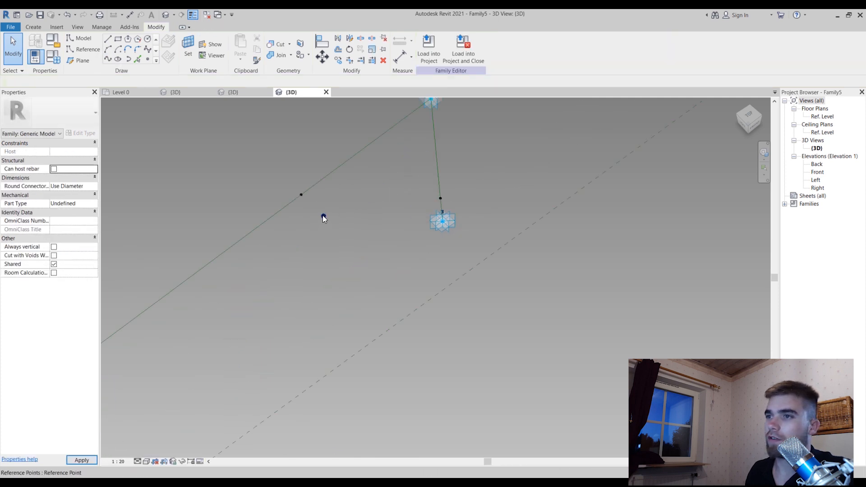
{"action": "left_click", "coordinate": [323, 216]}
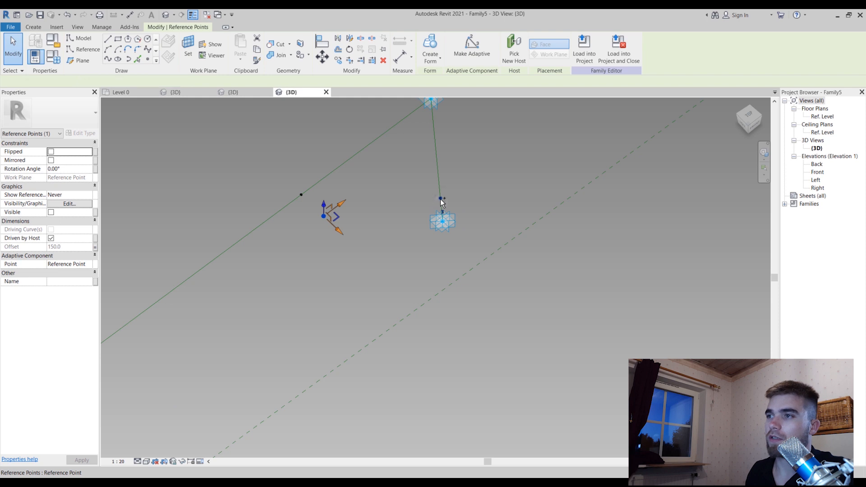
{"action": "left_click", "coordinate": [441, 198], "text": "ctrl"}
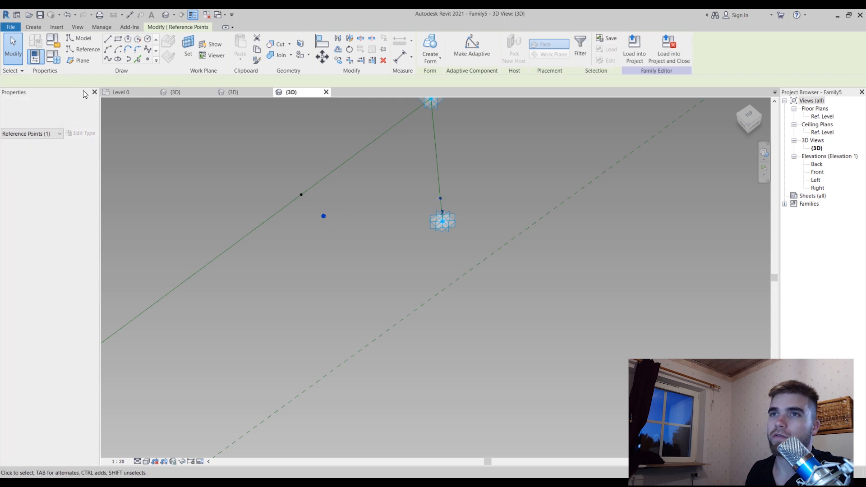
{"action": "left_click", "coordinate": [108, 62]}
{"action": "left_click", "coordinate": [51, 221]}
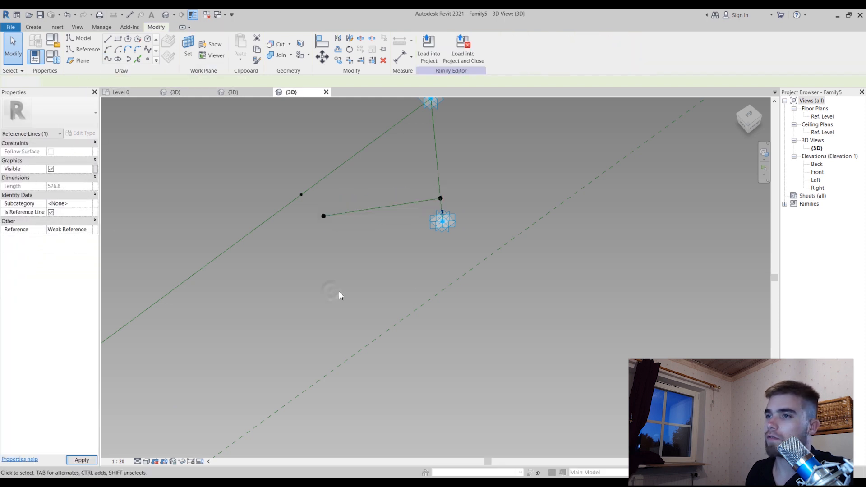
{"action": "left_click", "coordinate": [445, 270]}
Place a hosted reference point on each of the two short reference lines that run from the hosted points to the free points
{"action": "middle_click_drag", "start_coordinate": [445, 270], "coordinate": [423, 413], "text": "shift"}
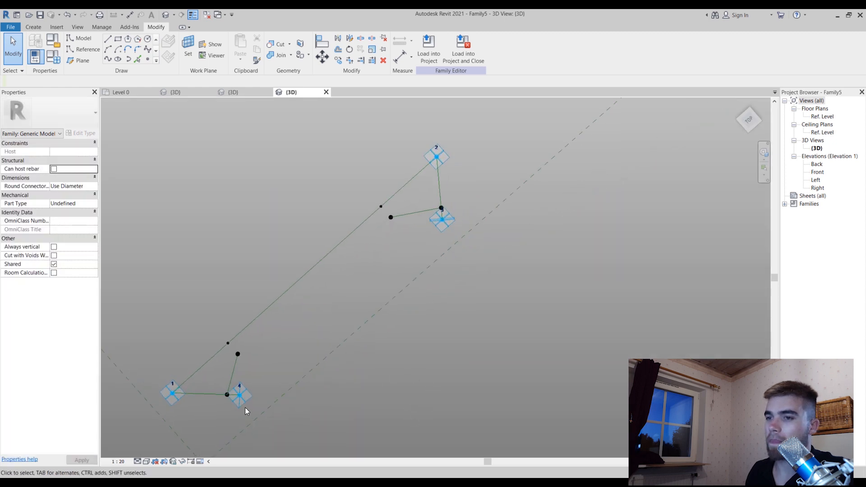
{"action": "middle_click_drag", "start_coordinate": [246, 404], "coordinate": [235, 388], "text": "shift"}
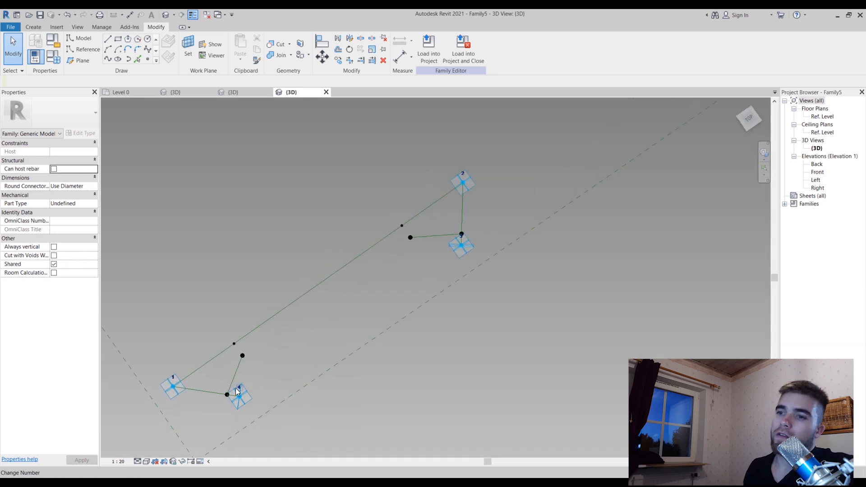
{"action": "left_click", "coordinate": [147, 60]}
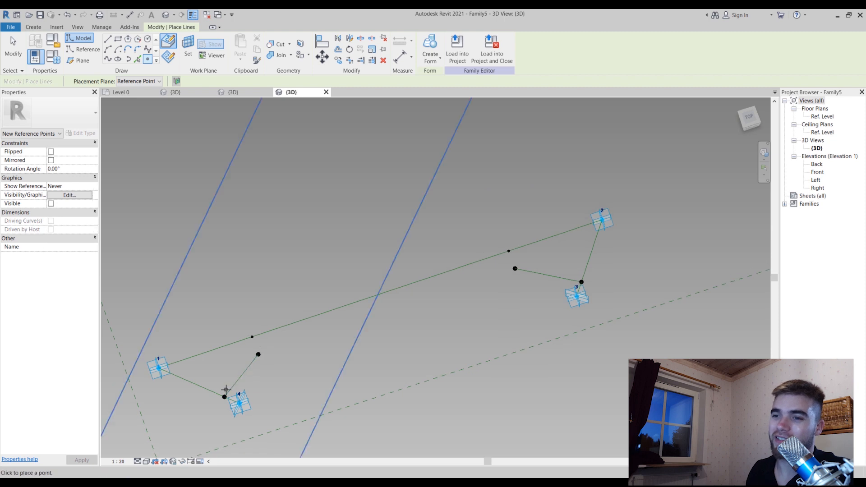
{"action": "scroll", "coordinate": [239, 386], "scroll_direction": "up", "scroll_amount": 2}
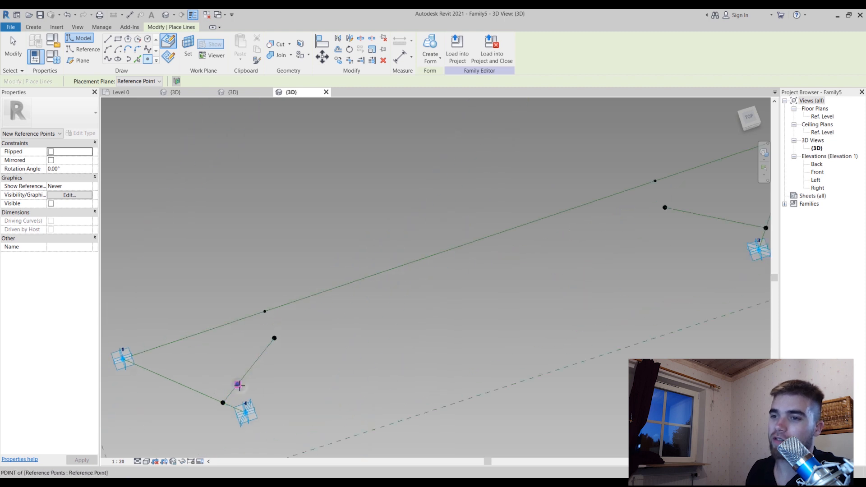
{"action": "scroll", "coordinate": [359, 356], "scroll_direction": "down", "scroll_amount": 2}
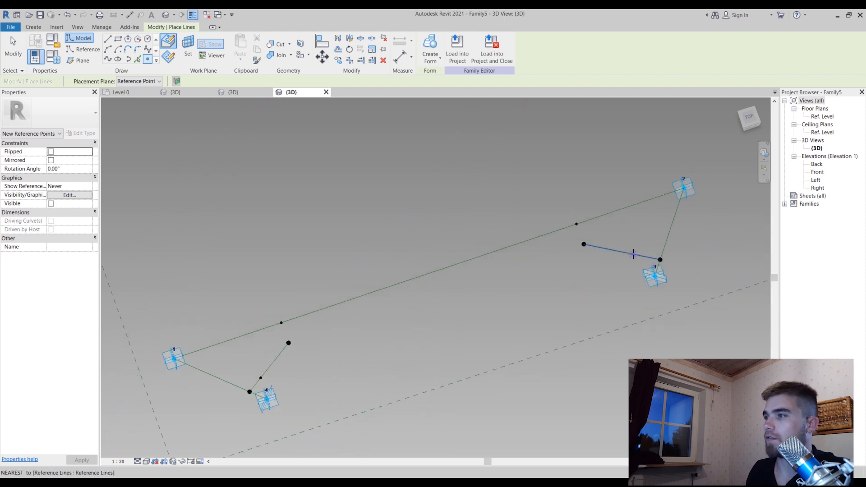
{"action": "left_click", "coordinate": [633, 254]}
{"action": "key", "text": "Escape"}
{"action": "key", "text": "Escape"}
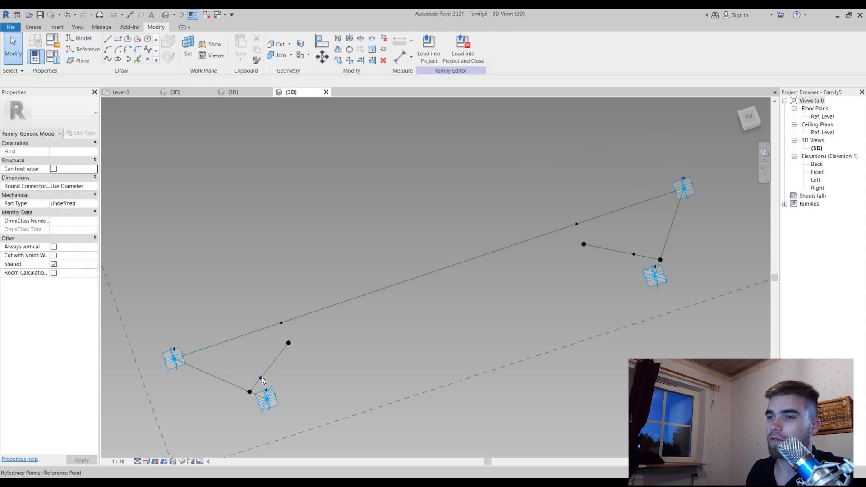
Link the Normalized Curve Parameter of the new hosted point near adaptive point 4 to a new instance family parameter named Chamfer2
{"action": "left_click", "coordinate": [261, 377]}
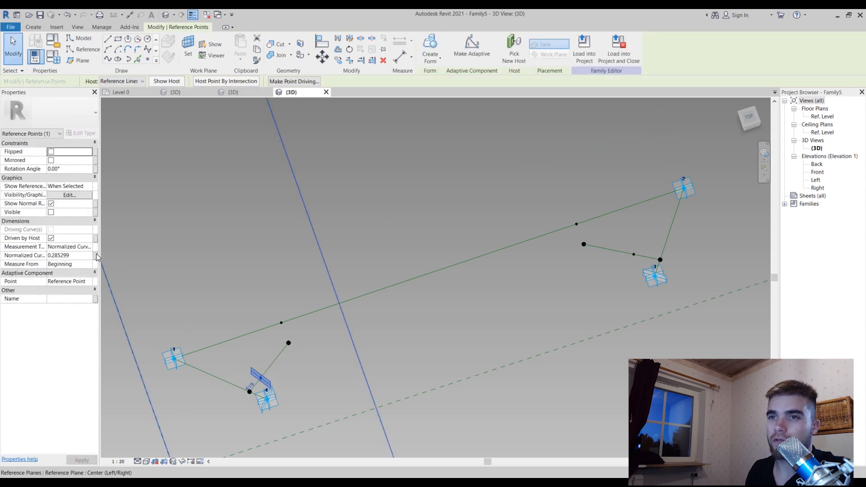
{"action": "left_click", "coordinate": [95, 255]}
{"action": "left_click", "coordinate": [372, 302]}
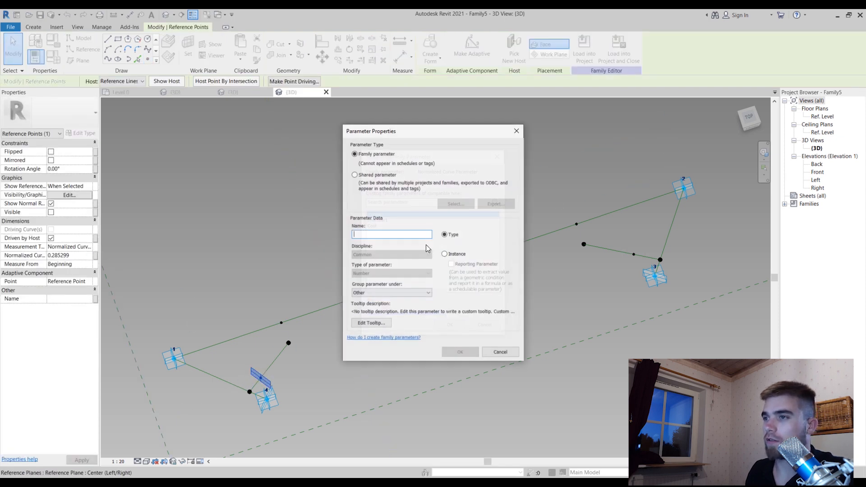
{"action": "type", "text": "Chamfer"}
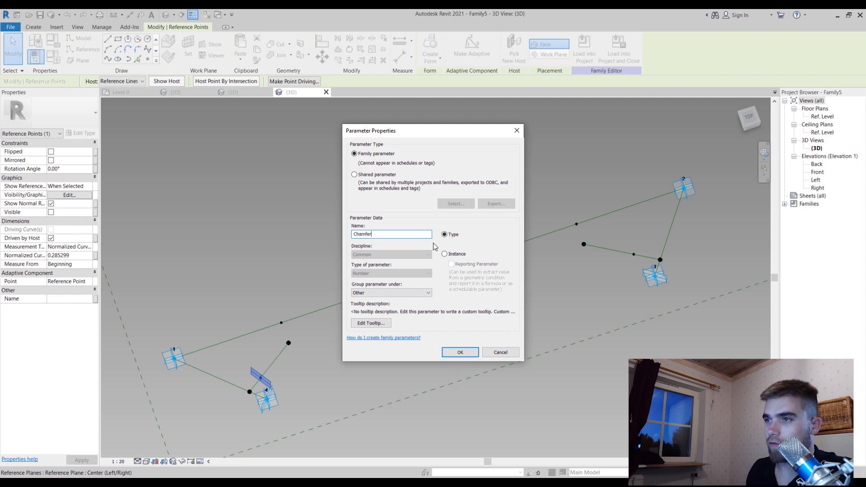
{"action": "type", "text": "2"}
{"action": "left_click", "coordinate": [456, 252]}
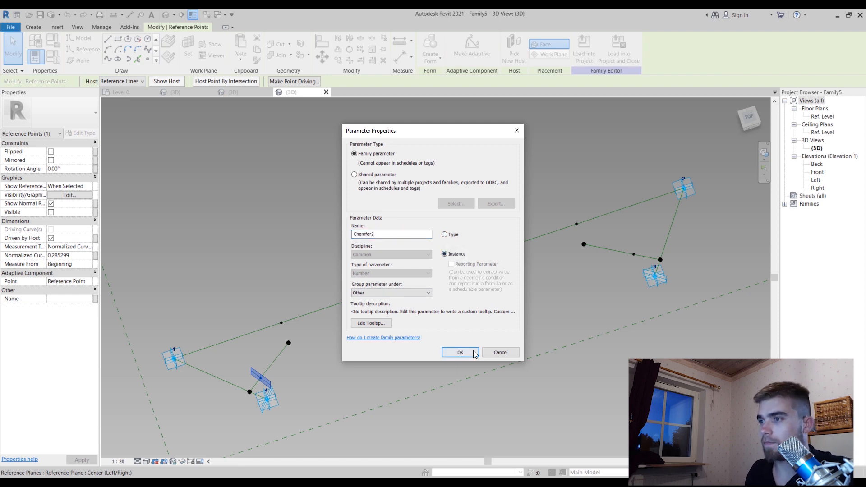
{"action": "left_click", "coordinate": [460, 352]}
{"action": "left_click", "coordinate": [450, 325]}
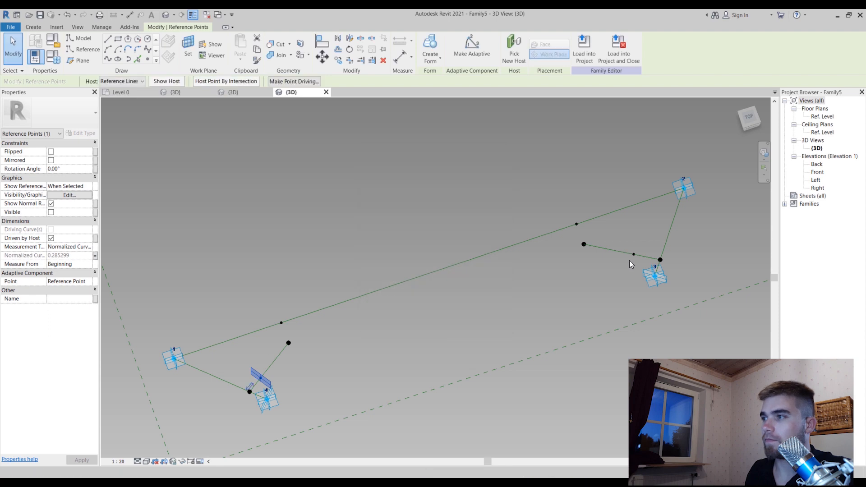
Measure the new hosted point near adaptive point 3 from the End of its line and link its Normalized Curve Parameter to Chamfer2
{"action": "left_click", "coordinate": [634, 255]}
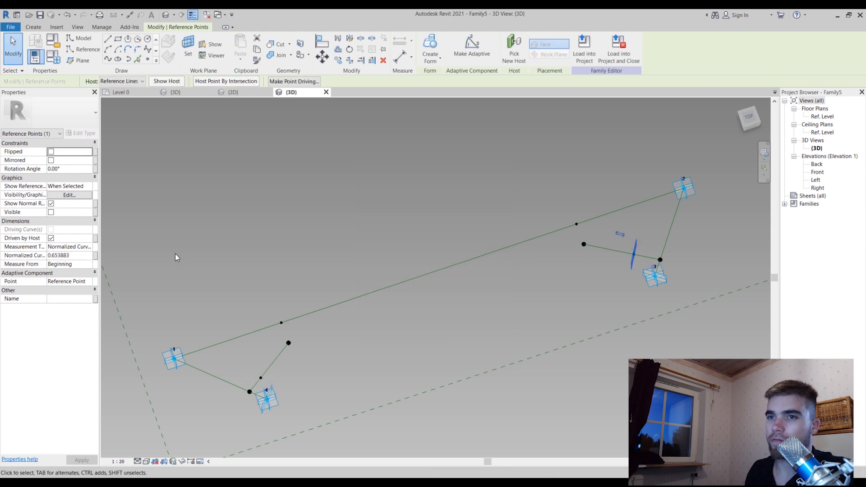
{"action": "left_click", "coordinate": [91, 264]}
{"action": "left_click", "coordinate": [82, 272]}
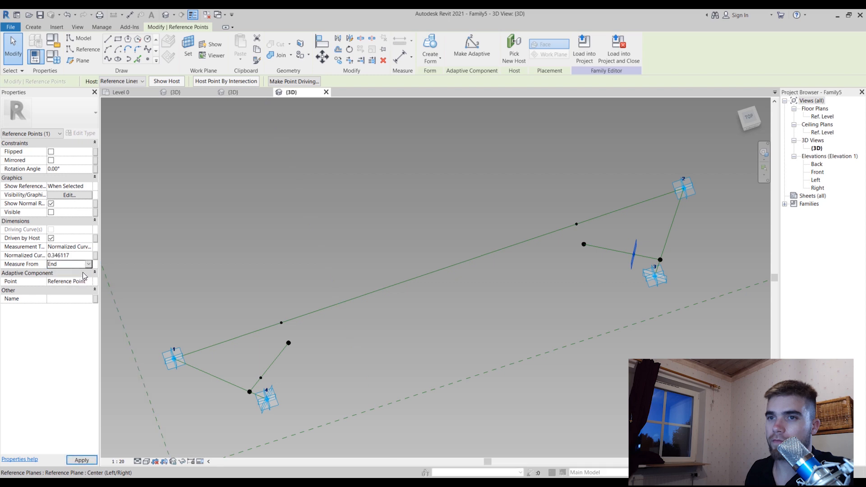
{"action": "left_click", "coordinate": [95, 255]}
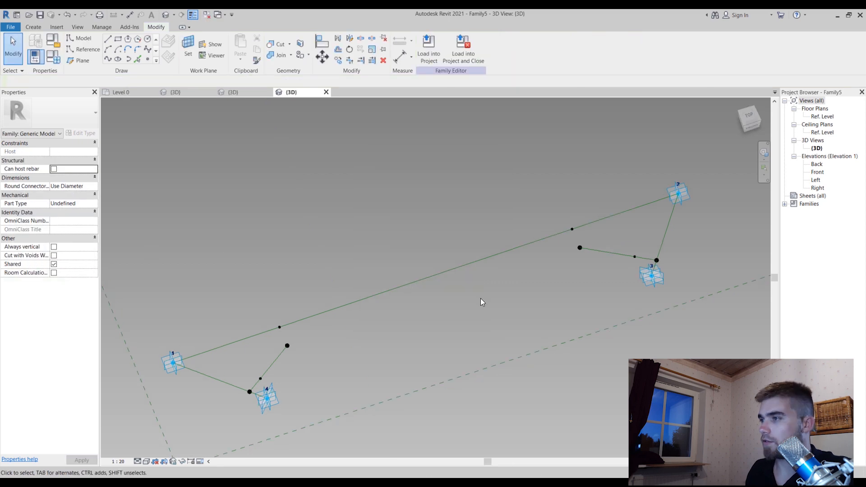
{"action": "middle_click_drag", "start_coordinate": [480, 299], "coordinate": [481, 381], "text": "shift"}
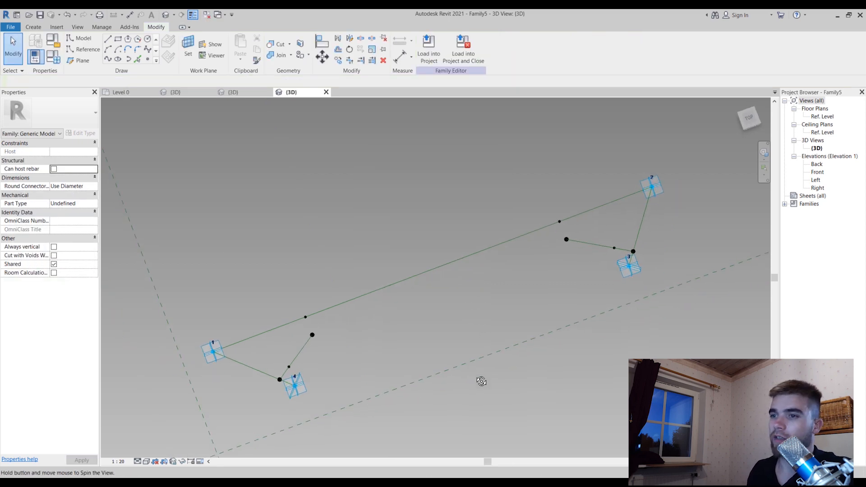
{"action": "left_click", "coordinate": [107, 59]}
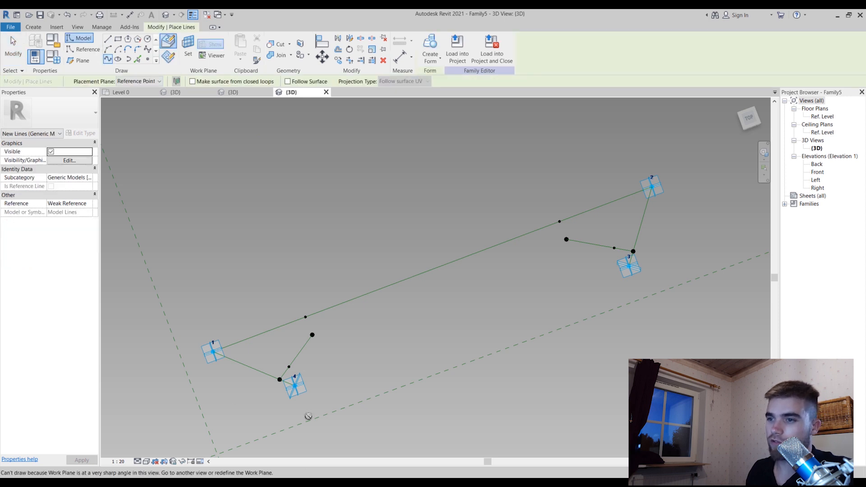
{"action": "scroll", "coordinate": [301, 388], "scroll_direction": "up", "scroll_amount": 2}
{"action": "key", "text": "Escape"}
Draw a spline through adaptive point 4, the Chamfer2 point beside it and the free point near adaptive point 1, as a reference line
{"action": "left_click", "coordinate": [295, 379]}
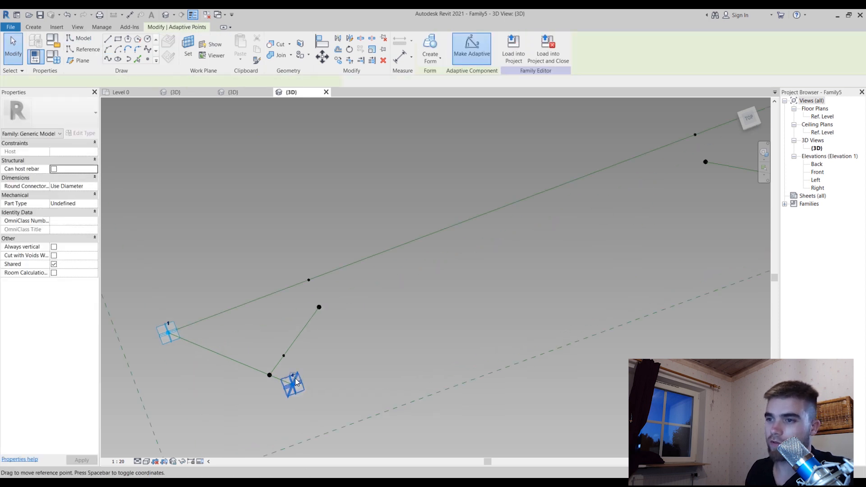
{"action": "left_click", "coordinate": [284, 356], "text": "ctrl"}
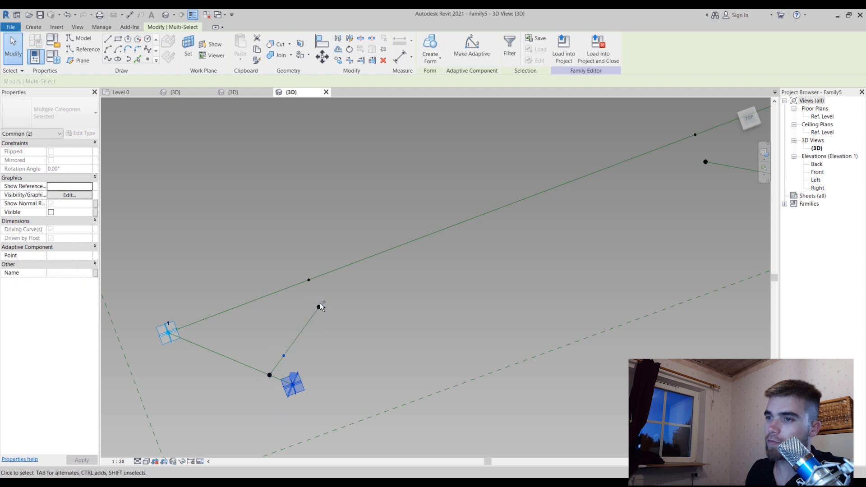
{"action": "left_click", "coordinate": [319, 307], "text": "ctrl"}
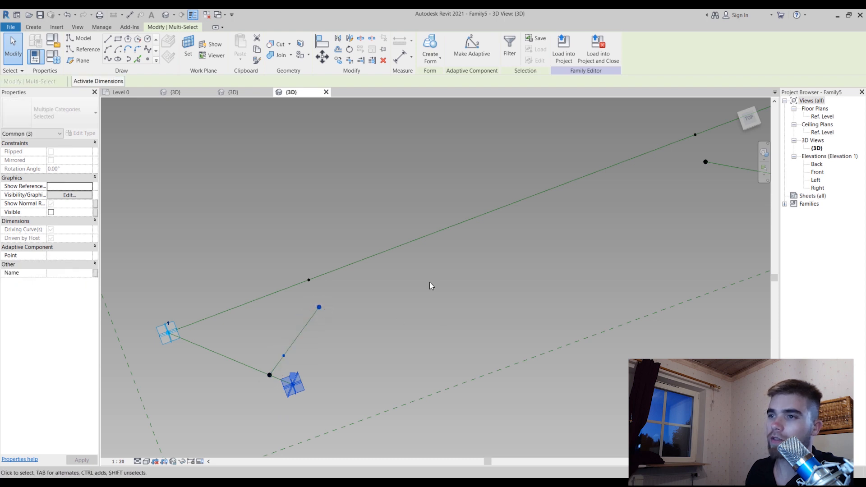
{"action": "left_click", "coordinate": [108, 59]}
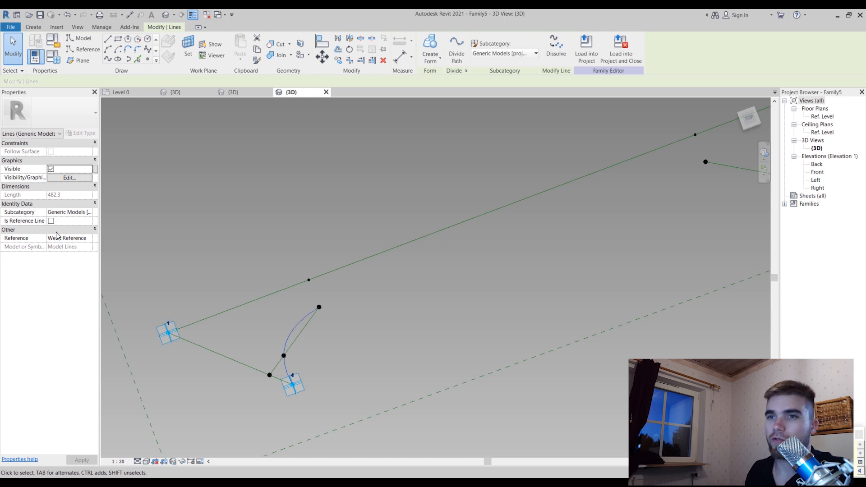
{"action": "left_click", "coordinate": [51, 221]}
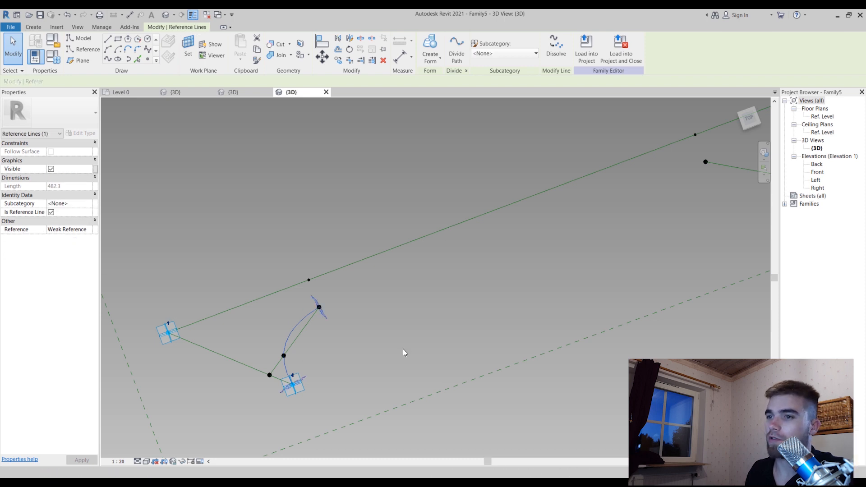
{"action": "left_click", "coordinate": [403, 348]}
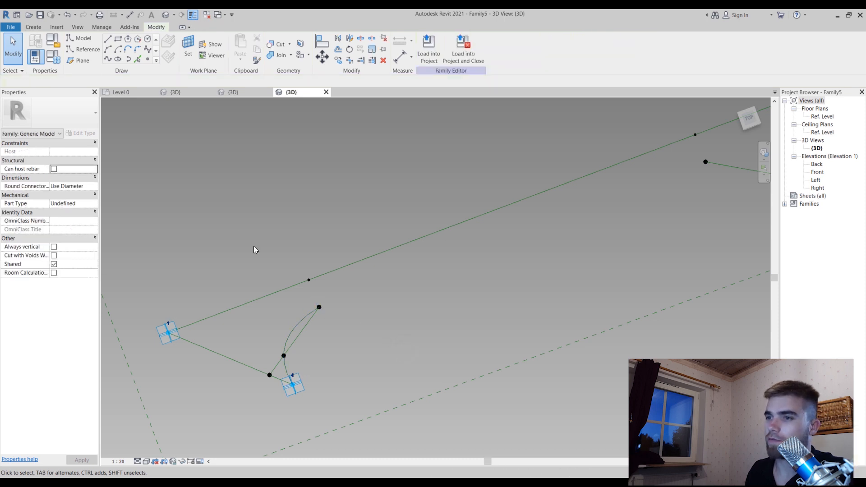
Draw a spline through adaptive point 3, the Chamfer2 point beside it and the free point near adaptive point 2, as a reference line
{"action": "left_click", "coordinate": [453, 252], "text": "ctrl"}
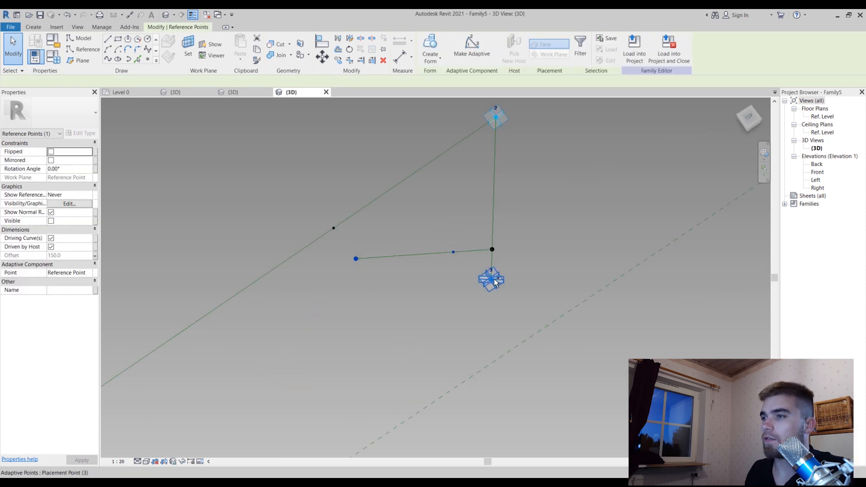
{"action": "left_click", "coordinate": [494, 280], "text": "ctrl"}
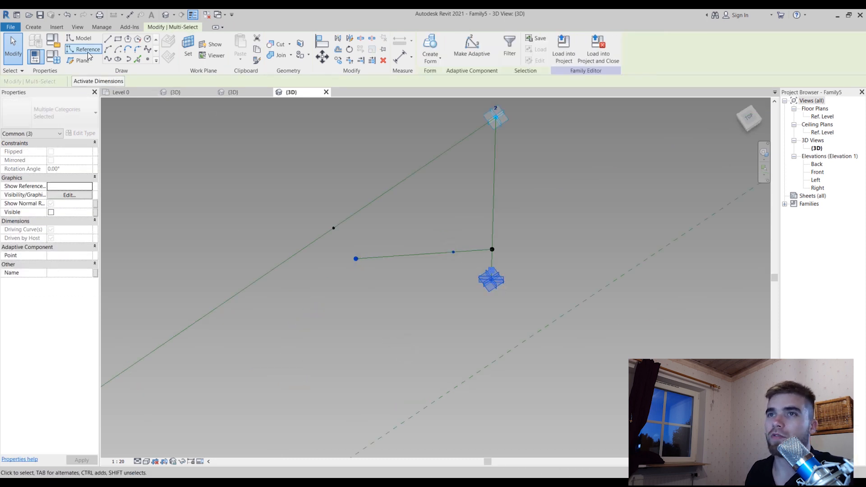
{"action": "left_click", "coordinate": [108, 59]}
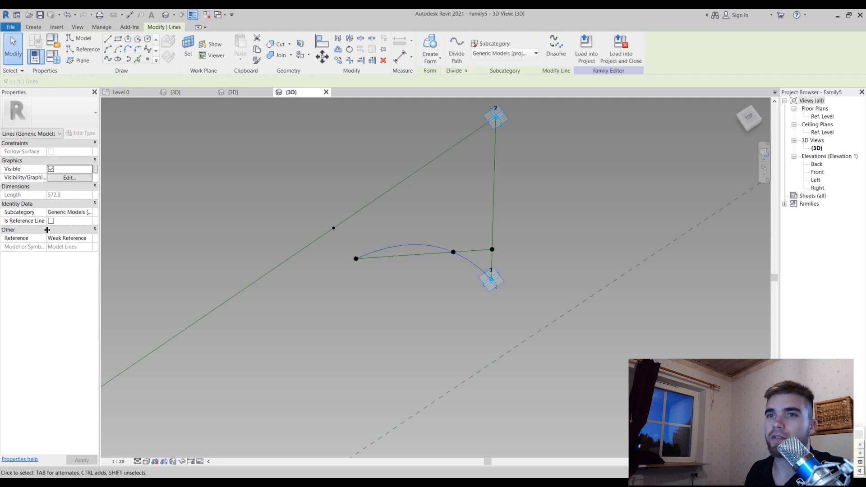
{"action": "left_click", "coordinate": [50, 221]}
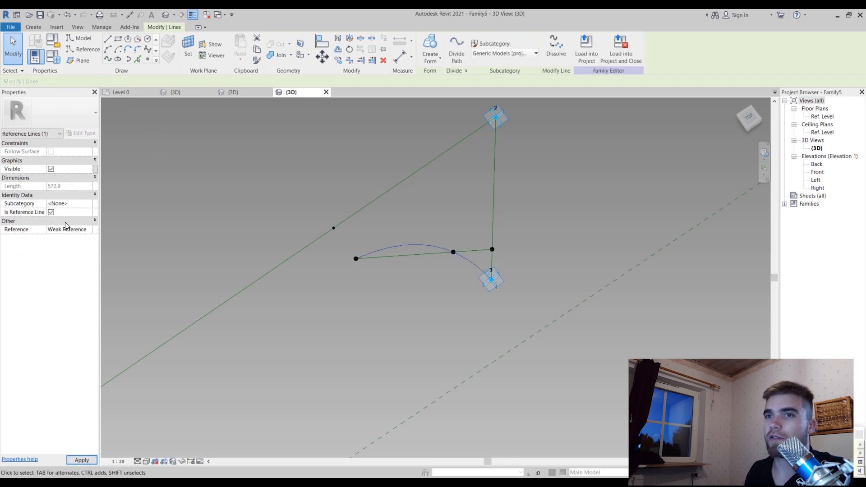
Slide the Chamfer2 point near adaptive point 4 along its line to a normalized position of about 0.42 to test the curves
{"action": "scroll", "coordinate": [402, 202], "scroll_direction": "down", "scroll_amount": 4}
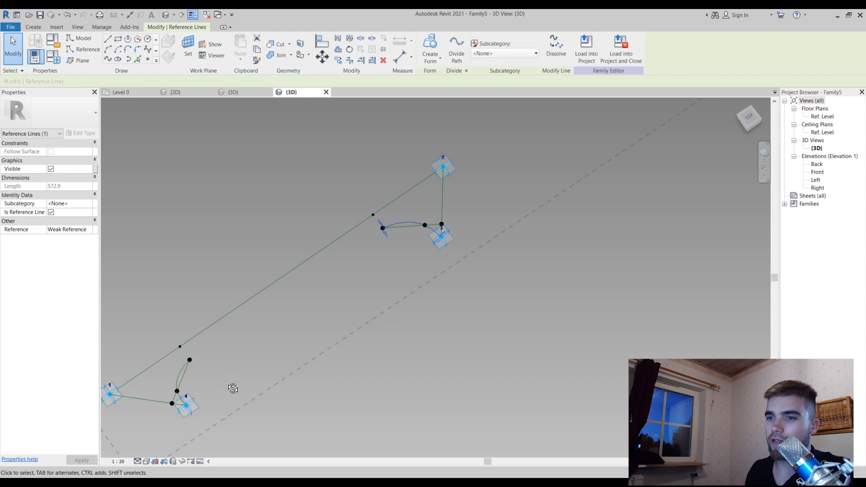
{"action": "scroll", "coordinate": [180, 412], "scroll_direction": "up", "scroll_amount": 5}
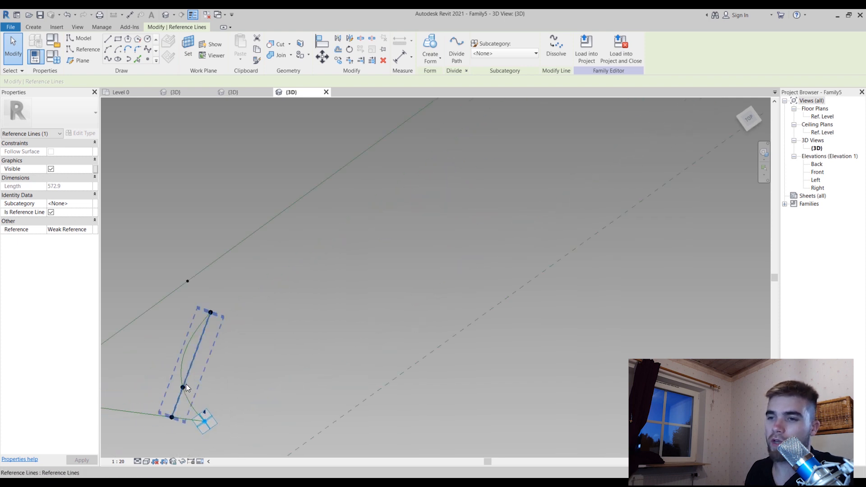
{"action": "left_click", "coordinate": [237, 386]}
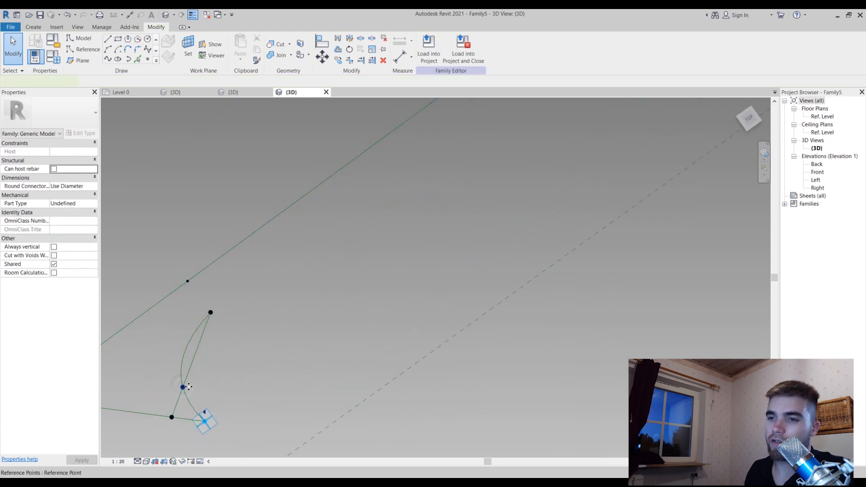
{"action": "left_click", "coordinate": [188, 387]}
{"action": "left_click_drag", "start_coordinate": [190, 390], "coordinate": [201, 367]}
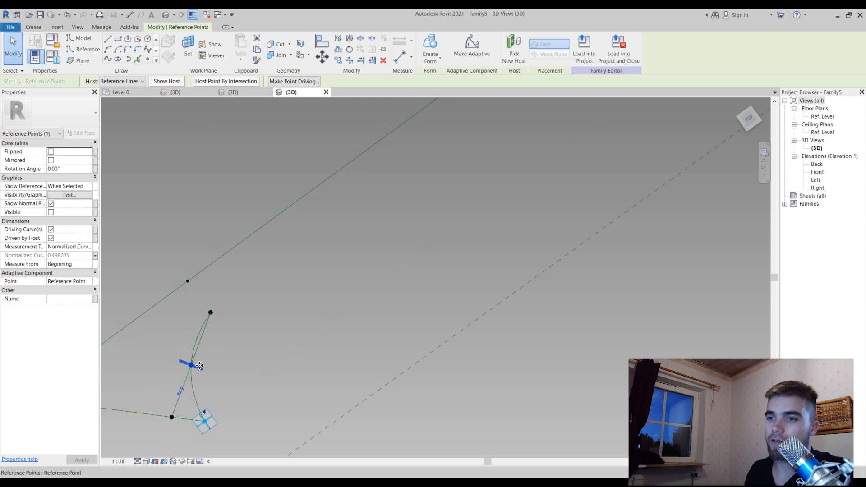
{"action": "mouse_move", "coordinate": [204, 365]}
{"action": "left_mouse_down"}
{"action": "mouse_move", "coordinate": [196, 377]}
{"action": "mouse_move", "coordinate": [213, 331]}
{"action": "mouse_move", "coordinate": [221, 332]}
{"action": "mouse_move", "coordinate": [200, 357]}
{"action": "left_mouse_up"}
{"action": "scroll", "coordinate": [214, 334], "scroll_direction": "down", "scroll_amount": 3}
Connect the free points near adaptive points 1 and 2 with a spline through points and make it a reference line
{"action": "middle_click_drag", "start_coordinate": [399, 283], "coordinate": [270, 358], "text": "shift"}
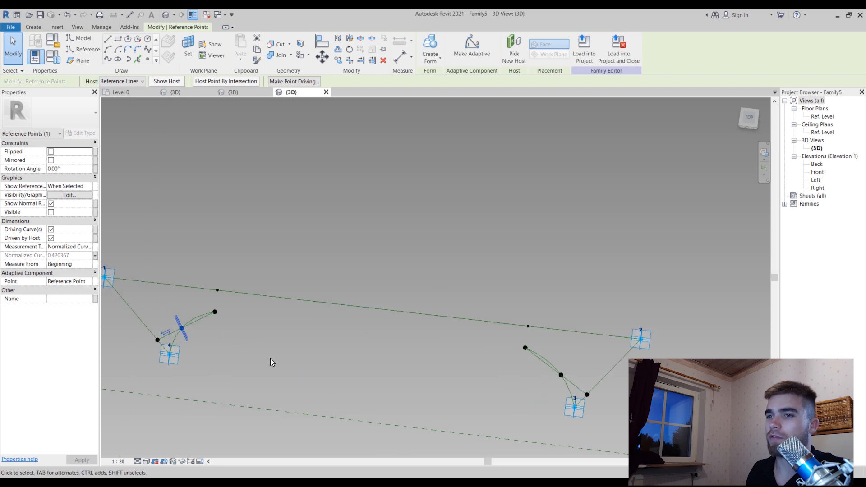
{"action": "left_click", "coordinate": [216, 312]}
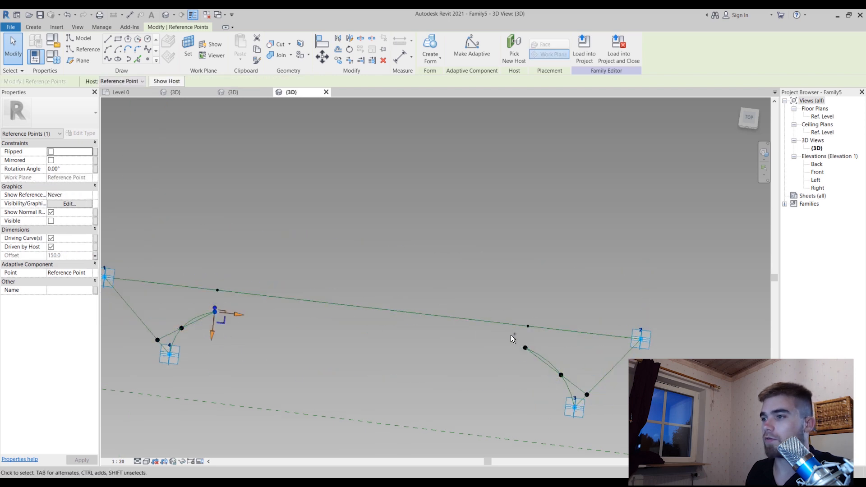
{"action": "left_click", "coordinate": [525, 348], "text": "ctrl"}
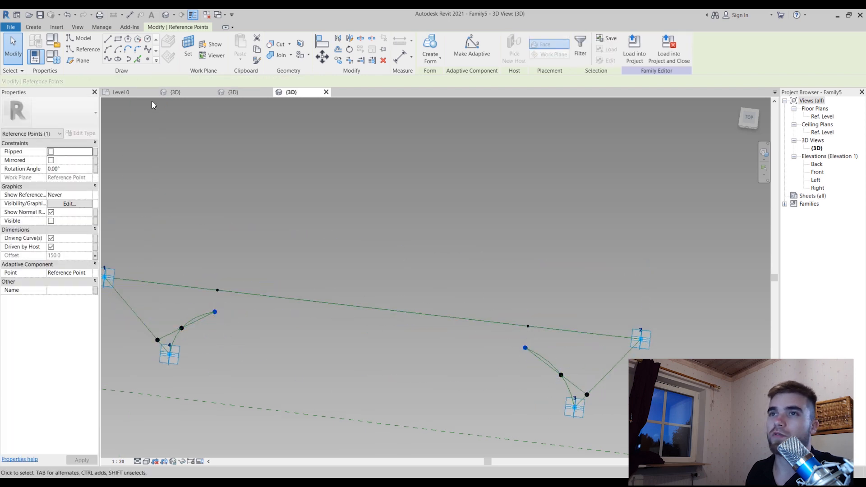
{"action": "left_click", "coordinate": [108, 60]}
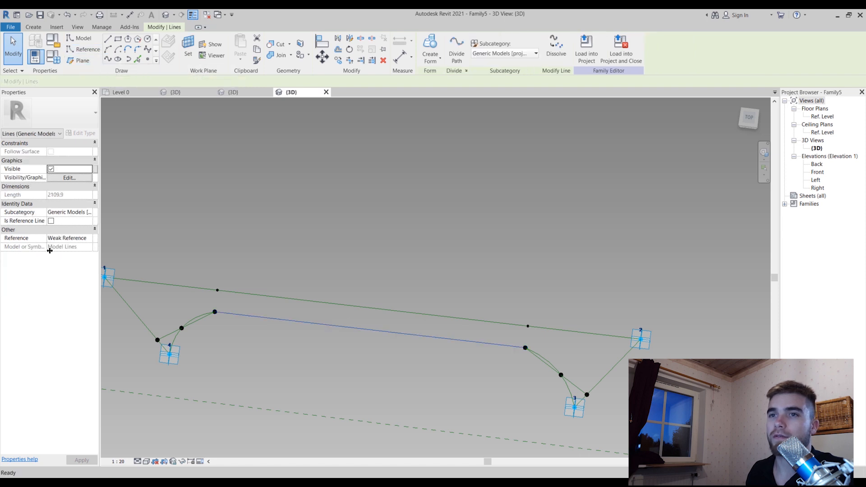
{"action": "left_click", "coordinate": [51, 220]}
{"action": "left_click", "coordinate": [562, 287]}
{"action": "scroll", "coordinate": [516, 277], "scroll_direction": "down", "scroll_amount": 3}
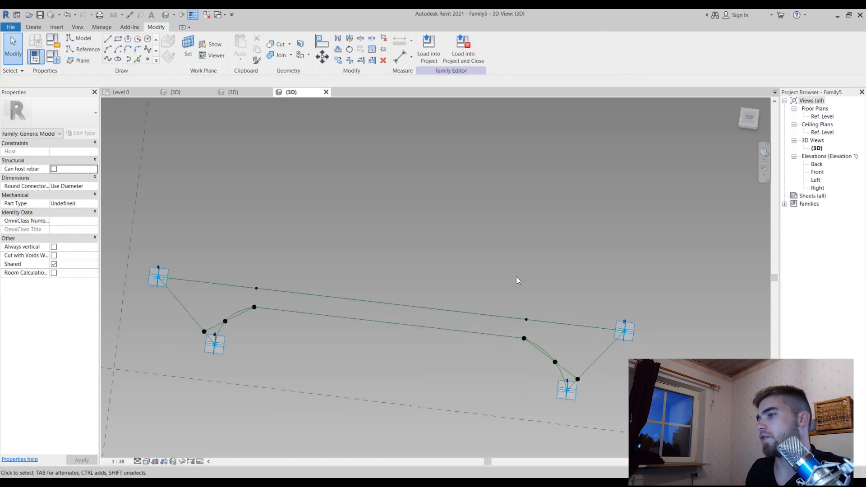
Try to create a solid form from the closed loop of straight and curved reference lines
{"action": "middle_click_drag", "start_coordinate": [499, 361], "coordinate": [309, 279], "text": "shift"}
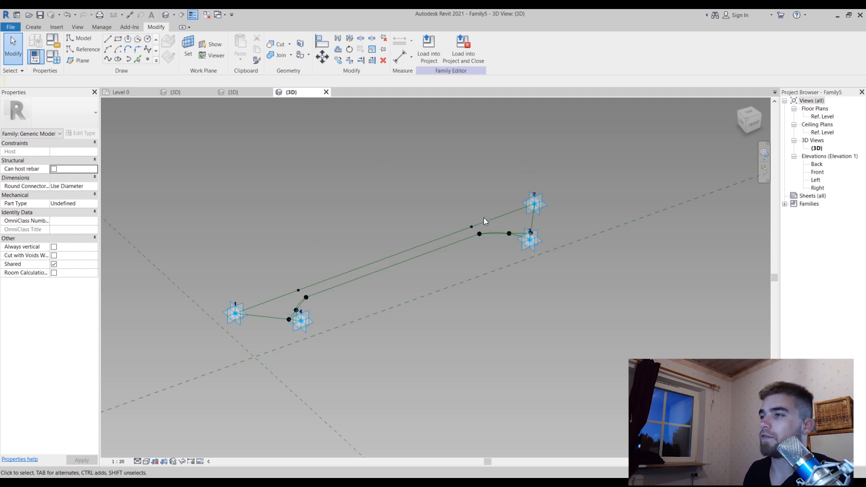
{"action": "left_click", "coordinate": [407, 250]}
{"action": "left_click", "coordinate": [492, 365]}
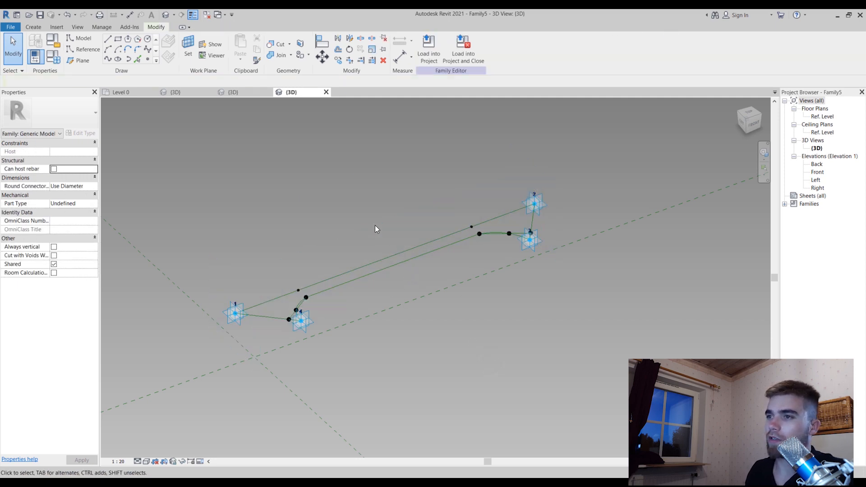
{"action": "left_click", "coordinate": [392, 266]}
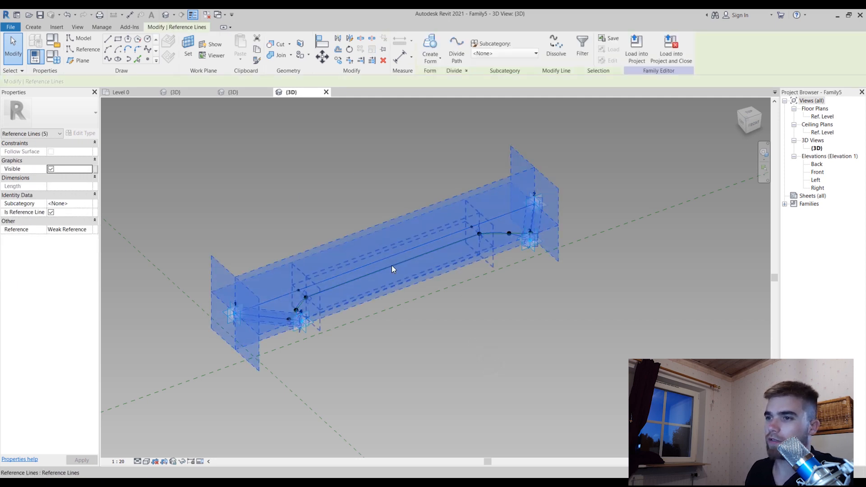
{"action": "left_click", "coordinate": [414, 245], "text": "ctrl"}
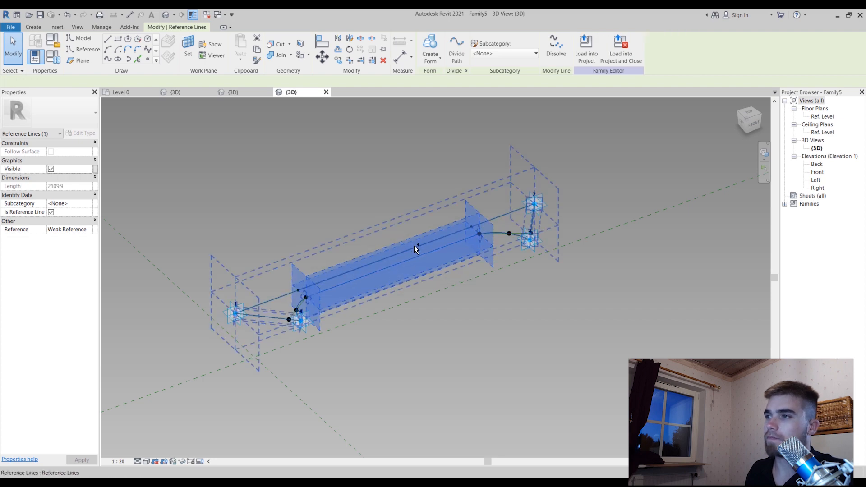
{"action": "left_click", "coordinate": [430, 46]}
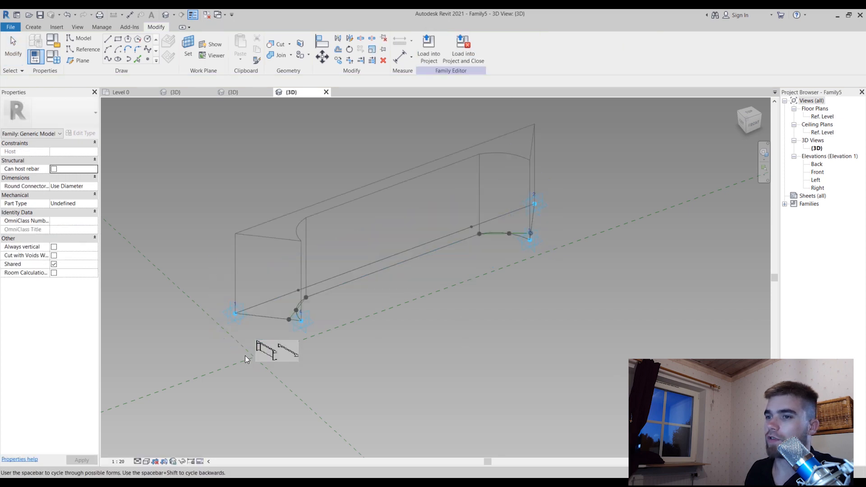
{"action": "left_click", "coordinate": [266, 351]}
{"action": "left_click", "coordinate": [418, 349]}
{"action": "mouse_move", "coordinate": [445, 351]}
{"action": "middle_mouse_down", "text": "shift"}
{"action": "mouse_move", "coordinate": [534, 323]}
{"action": "mouse_move", "coordinate": [377, 310]}
{"action": "mouse_move", "coordinate": [323, 435]}
{"action": "mouse_move", "coordinate": [416, 406]}
{"action": "mouse_move", "coordinate": [436, 378]}
{"action": "mouse_move", "coordinate": [425, 362]}
{"action": "mouse_move", "coordinate": [454, 309]}
{"action": "mouse_move", "coordinate": [448, 366]}
{"action": "middle_mouse_up", "text": "shift"}
{"action": "key", "text": "ctrl+z"}
{"action": "scroll", "coordinate": [422, 361], "scroll_direction": "down", "scroll_amount": 1}
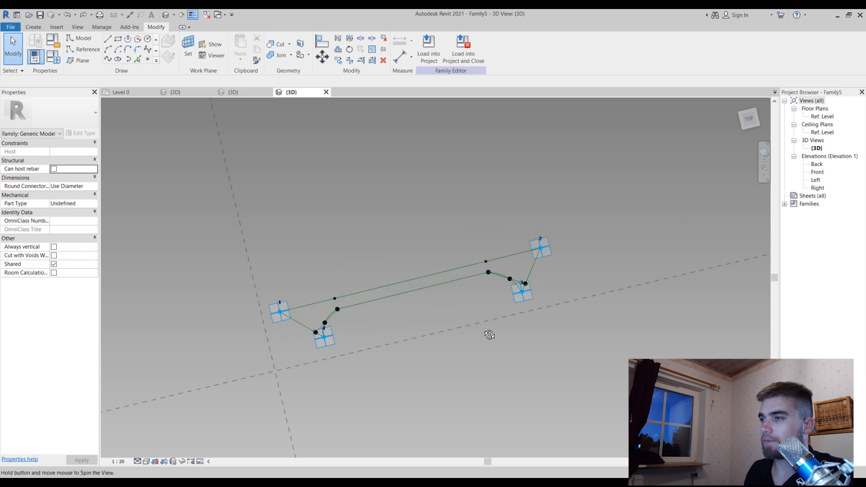
Place a reference point on adaptive point 2, using that point's horizontal plane as the work plane
{"action": "middle_click_drag", "start_coordinate": [489, 333], "coordinate": [510, 197], "text": "shift"}
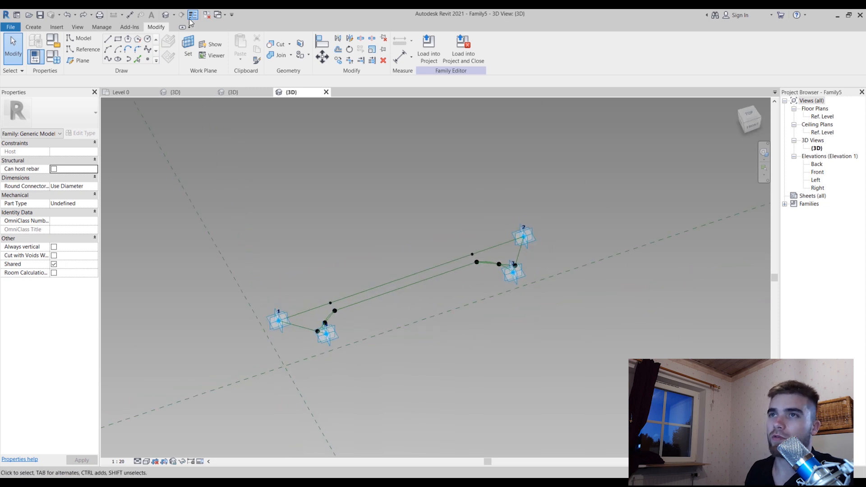
{"action": "left_click", "coordinate": [148, 59]}
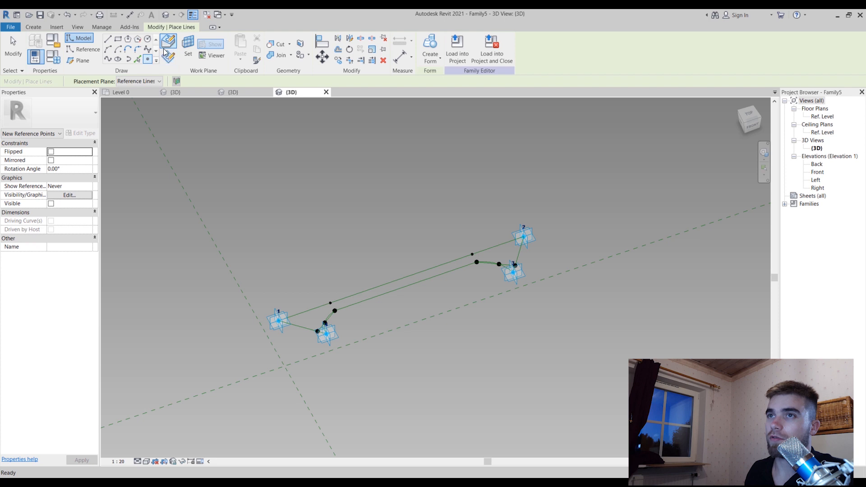
{"action": "left_click", "coordinate": [168, 55]}
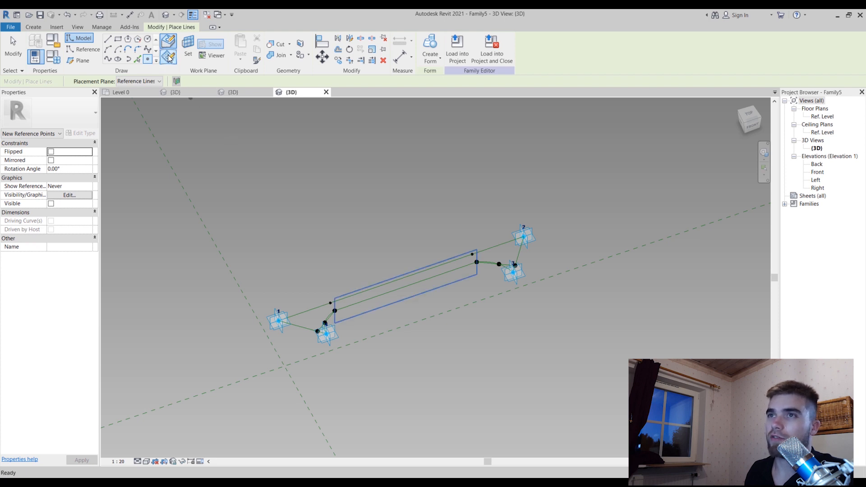
{"action": "key", "text": "Escape"}
{"action": "key", "text": "Escape"}
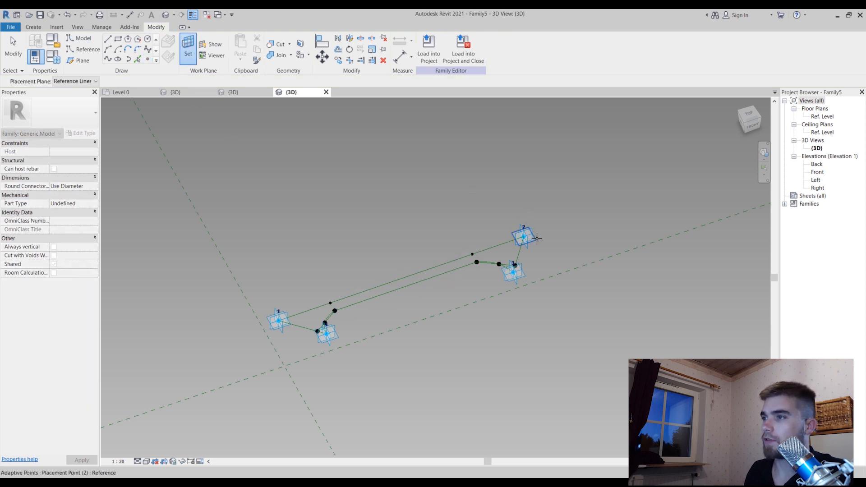
{"action": "left_click", "coordinate": [537, 238]}
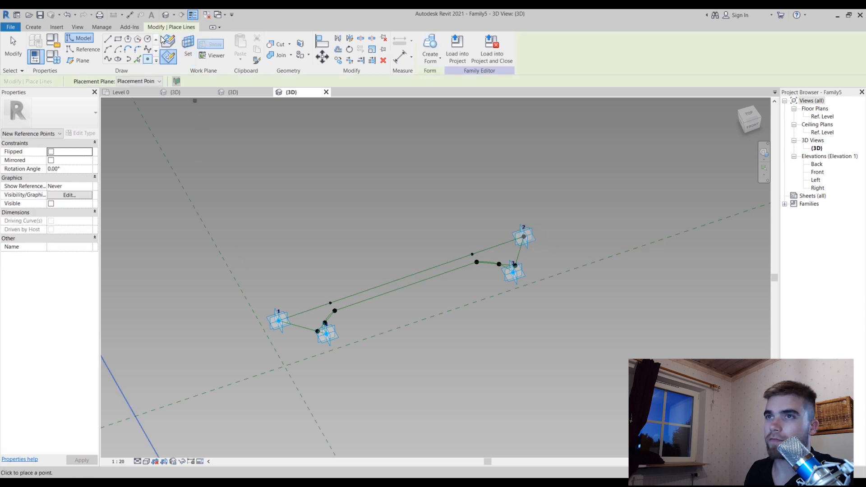
Set adaptive point 1's horizontal plane as the work plane and place a reference point on it
{"action": "left_click", "coordinate": [188, 47]}
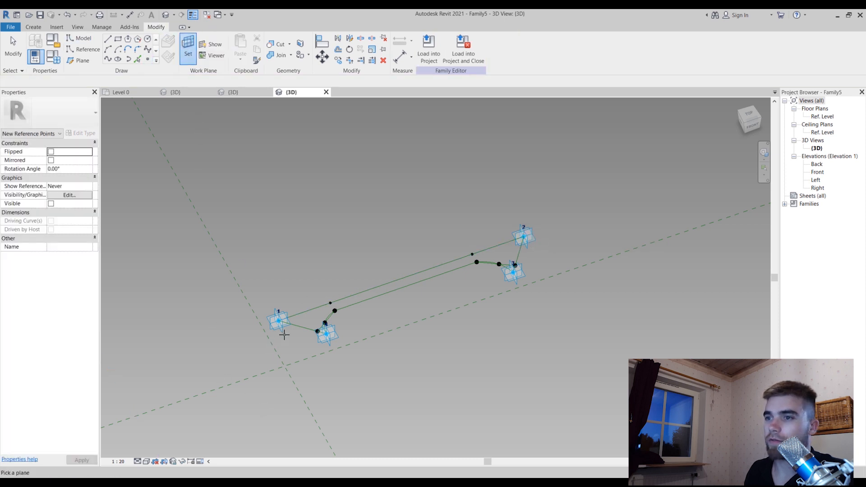
{"action": "left_click", "coordinate": [279, 321]}
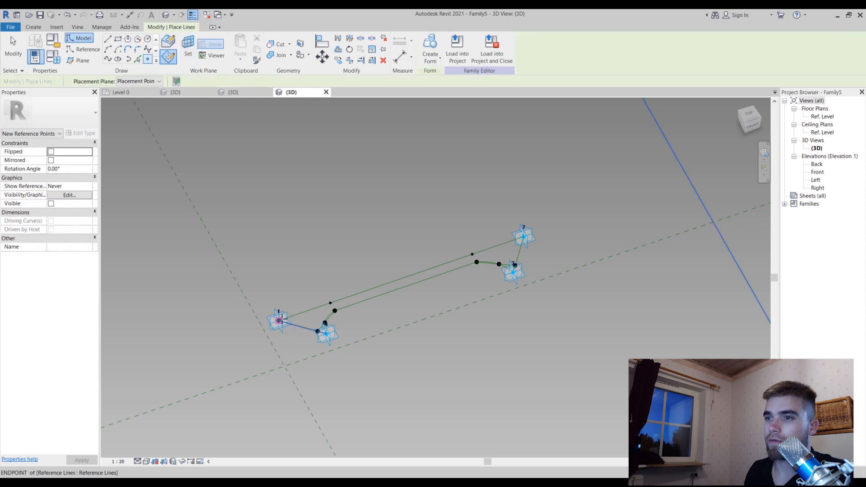
{"action": "key", "text": "Escape"}
{"action": "key", "text": "Escape"}
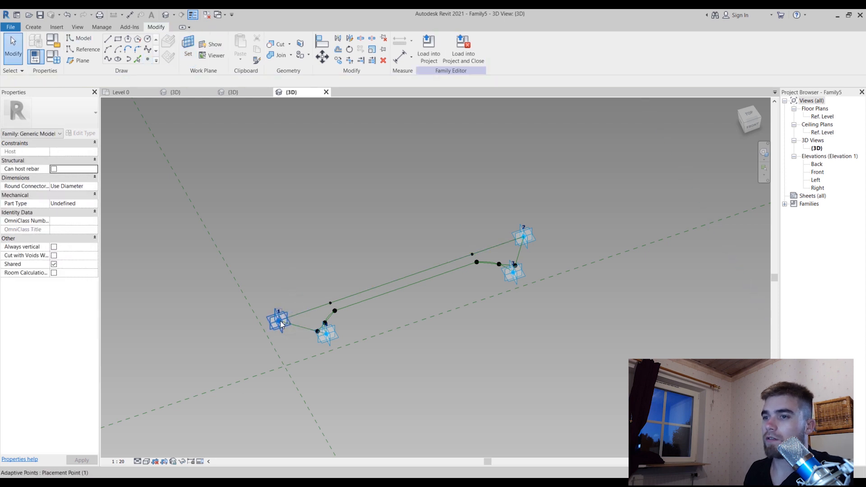
Link the Offset of the hosted point on adaptive point 1 to a new instance parameter named Height
{"action": "left_click", "coordinate": [279, 321]}
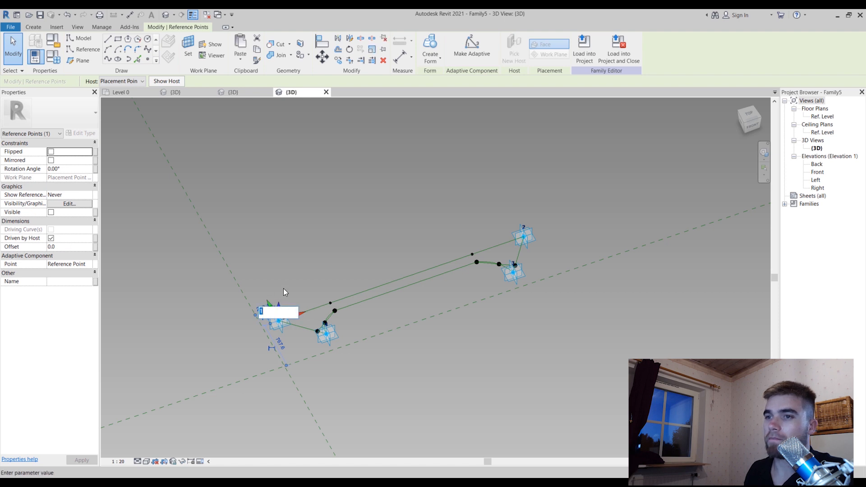
{"action": "left_click", "coordinate": [95, 248]}
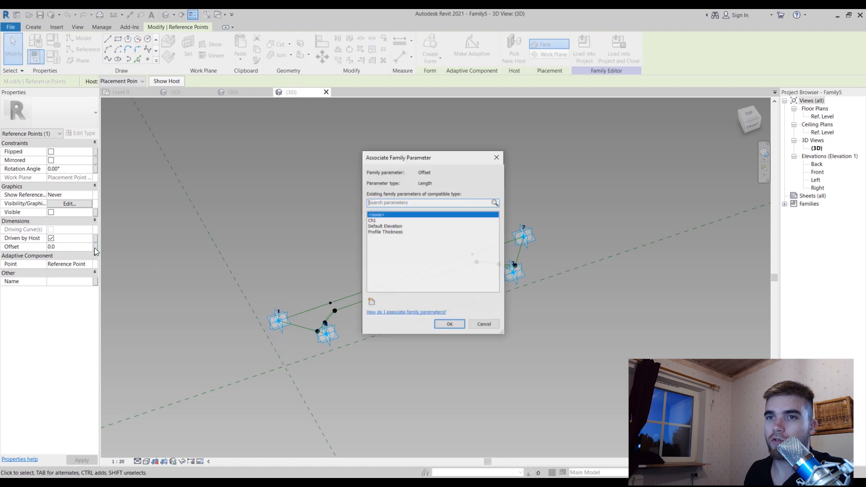
{"action": "left_click", "coordinate": [371, 301]}
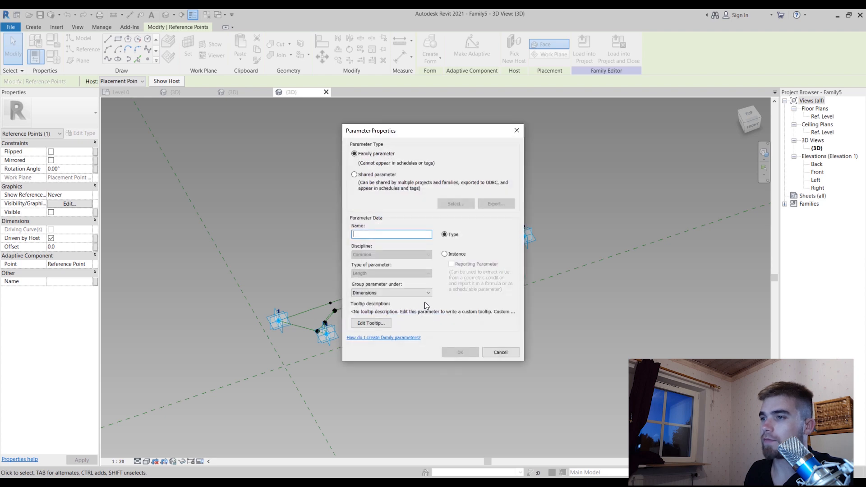
{"action": "left_click", "coordinate": [456, 254]}
{"action": "left_click", "coordinate": [386, 232]}
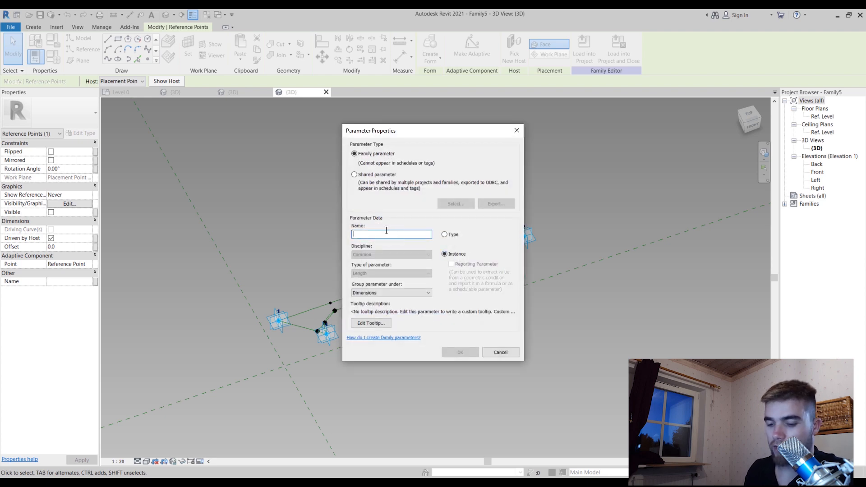
{"action": "type", "text": "Height"}
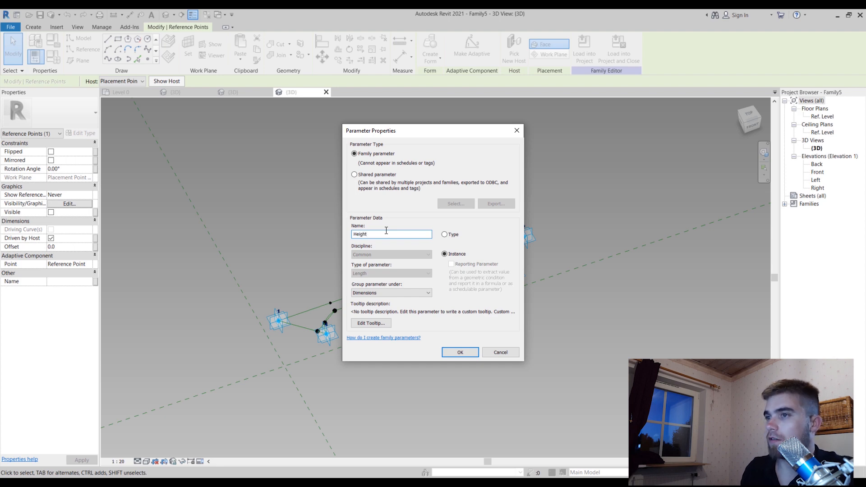
{"action": "key", "text": "Return"}
{"action": "left_click", "coordinate": [449, 325]}
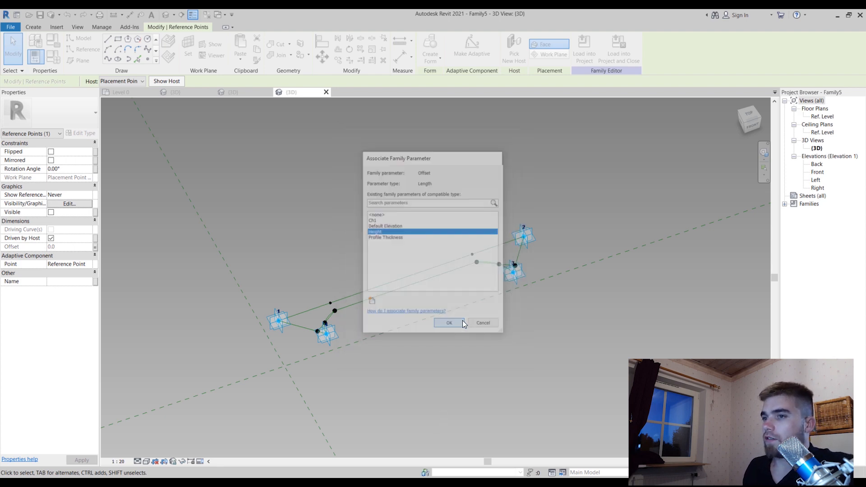
Link the Offset of the hosted point on adaptive point 2 to the Height parameter
{"action": "left_click", "coordinate": [525, 235]}
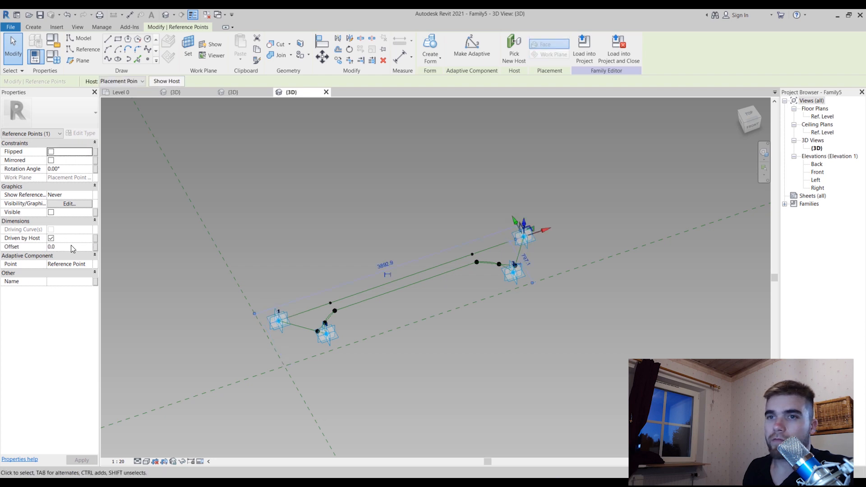
{"action": "left_click", "coordinate": [95, 247]}
{"action": "left_click", "coordinate": [385, 231]}
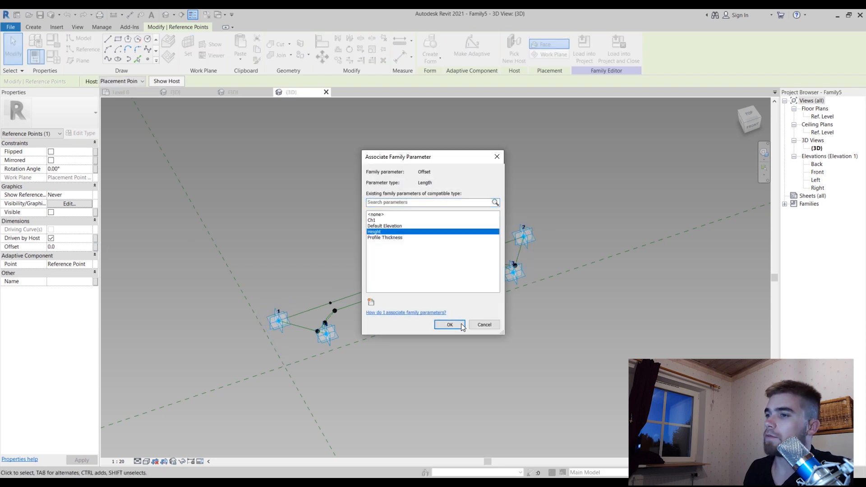
{"action": "left_click", "coordinate": [450, 325]}
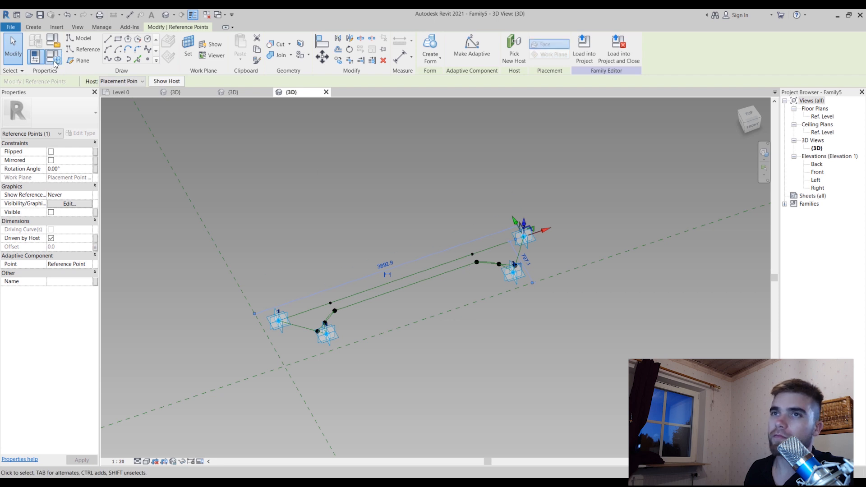
Set the Height parameter to 300 in the family types and apply it
{"action": "left_click", "coordinate": [50, 63]}
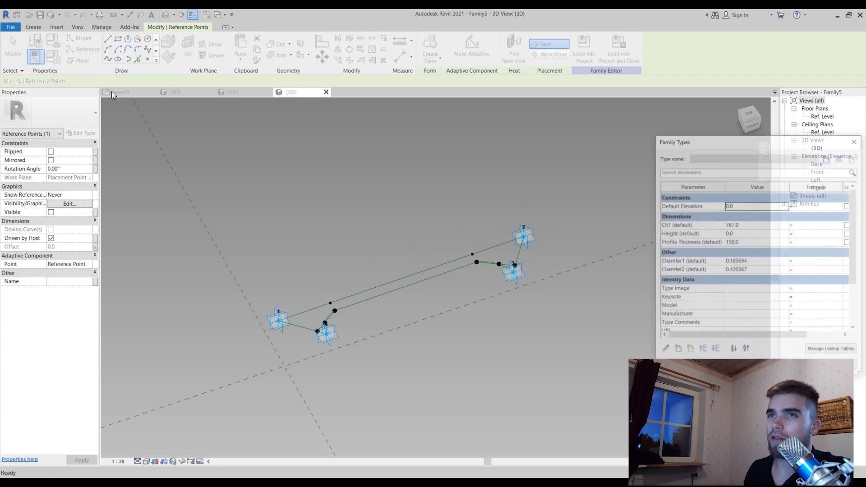
{"action": "left_click", "coordinate": [778, 233]}
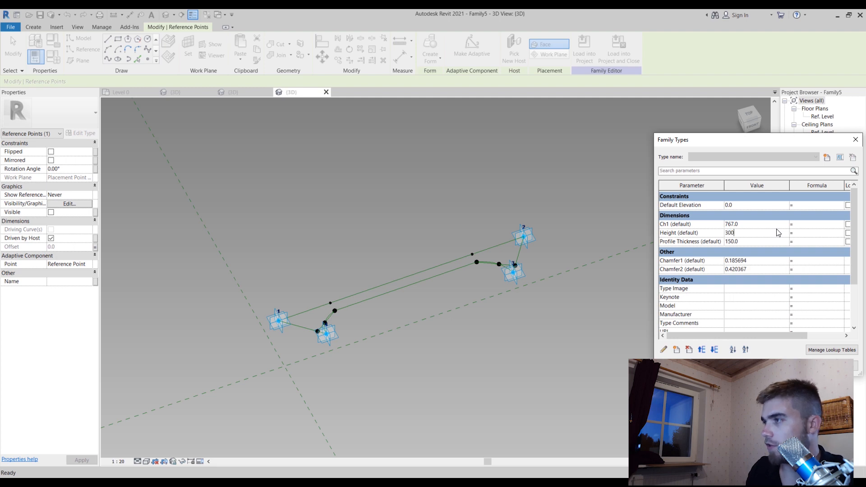
{"action": "left_click", "coordinate": [840, 366]}
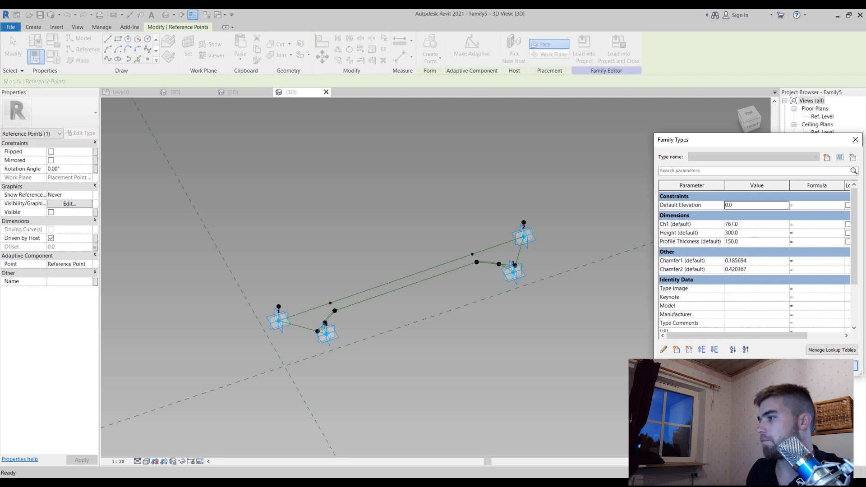
{"action": "left_click", "coordinate": [769, 366]}
Connect the two raised points above adaptive points 1 and 2 with a spline through points and make it a reference line
{"action": "scroll", "coordinate": [429, 237], "scroll_direction": "up", "scroll_amount": 2}
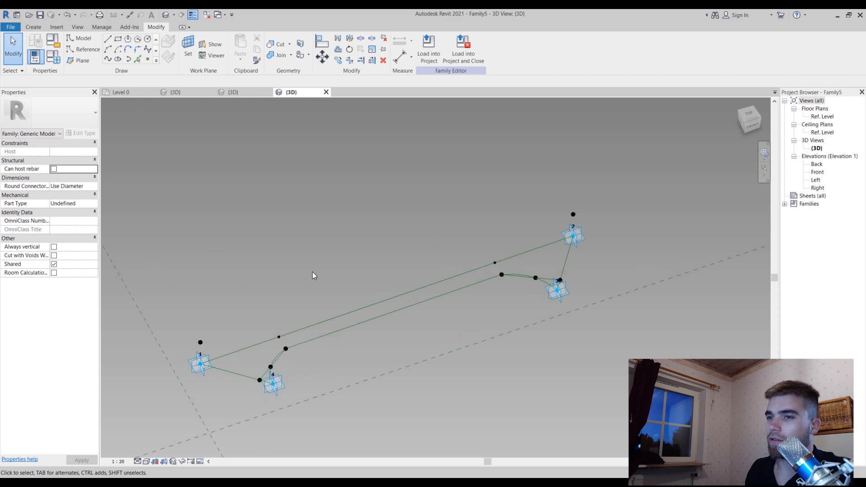
{"action": "left_click", "coordinate": [201, 342]}
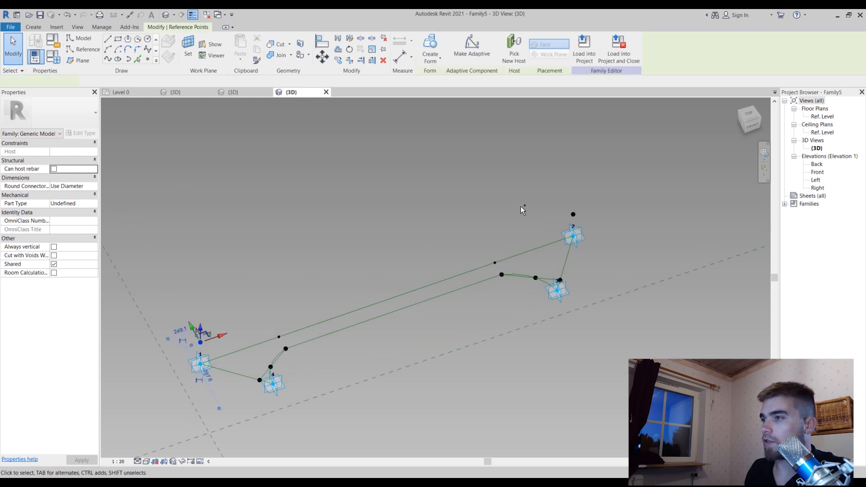
{"action": "left_click", "coordinate": [578, 214], "text": "ctrl"}
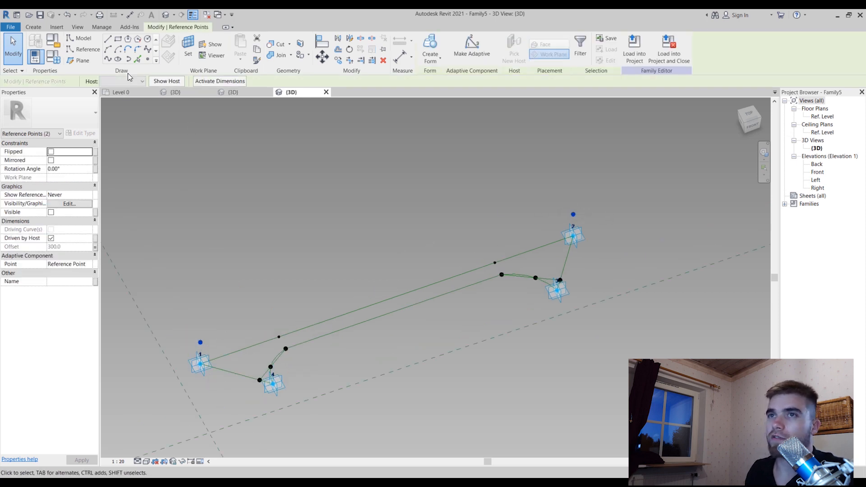
{"action": "left_click", "coordinate": [108, 59]}
{"action": "left_click", "coordinate": [51, 221]}
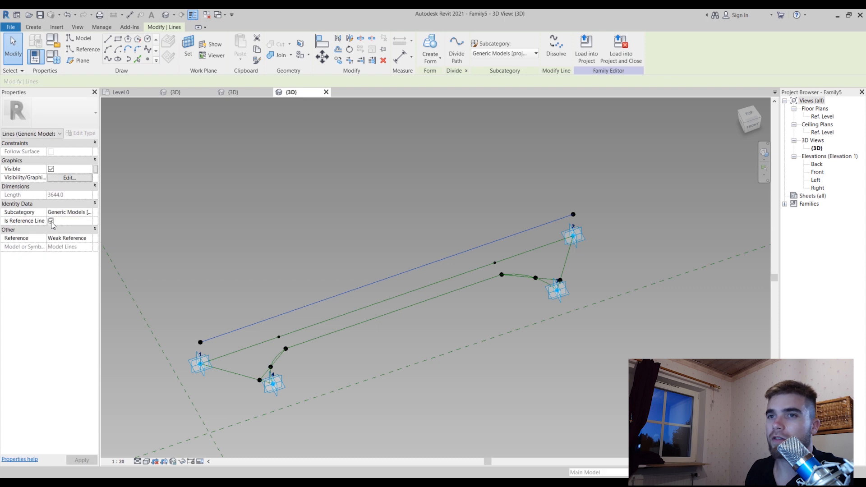
Examine the raised reference line and its reference planes from several viewing angles
{"action": "left_click", "coordinate": [598, 265]}
{"action": "middle_click_drag", "start_coordinate": [503, 324], "coordinate": [654, 323], "text": "shift"}
{"action": "key", "text": "Tab"}
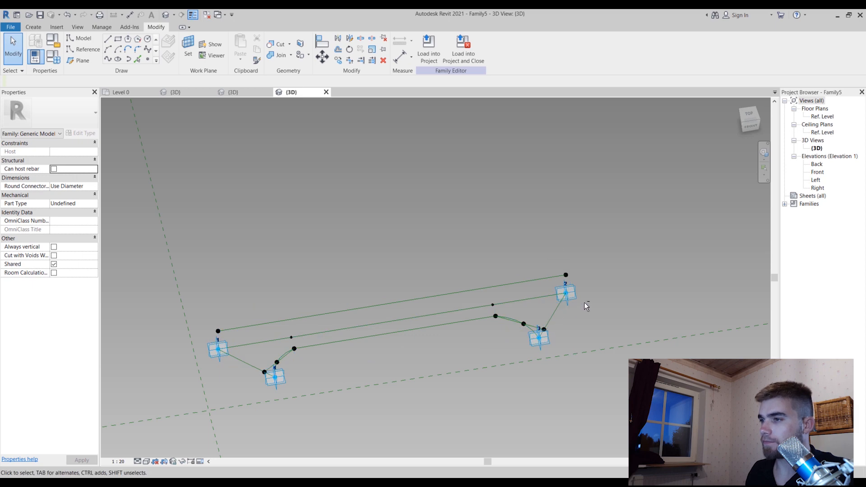
{"action": "middle_click_drag", "start_coordinate": [584, 302], "coordinate": [587, 432], "text": "shift"}
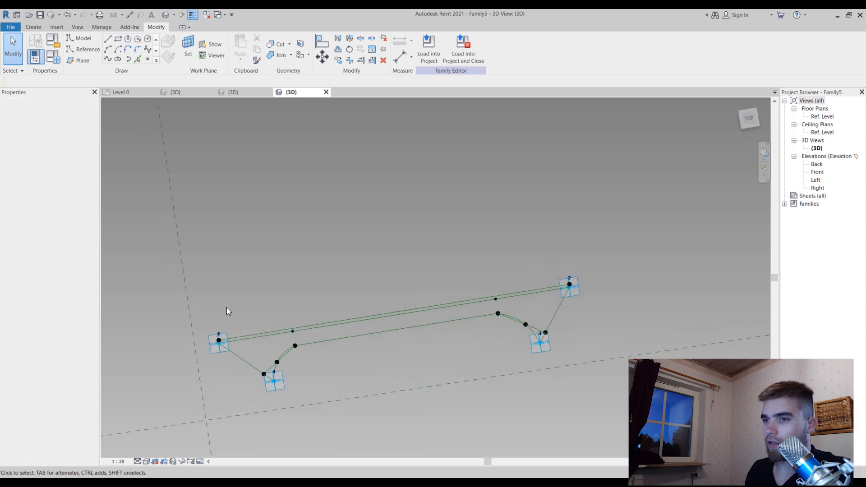
{"action": "scroll", "coordinate": [227, 308], "scroll_direction": "up", "scroll_amount": 2}
{"action": "left_click", "coordinate": [309, 342]}
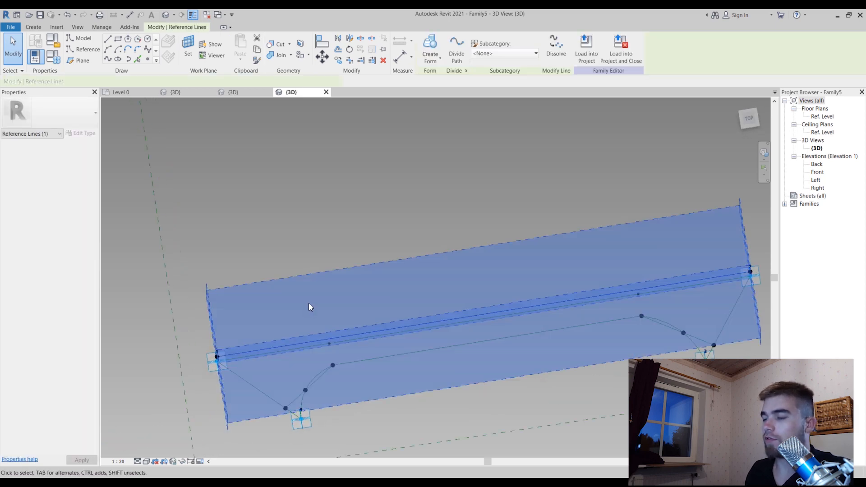
{"action": "scroll", "coordinate": [308, 303], "scroll_direction": "down", "scroll_amount": 2}
{"action": "middle_click_drag", "start_coordinate": [486, 356], "coordinate": [509, 233], "text": "shift"}
{"action": "left_click", "coordinate": [509, 234]}
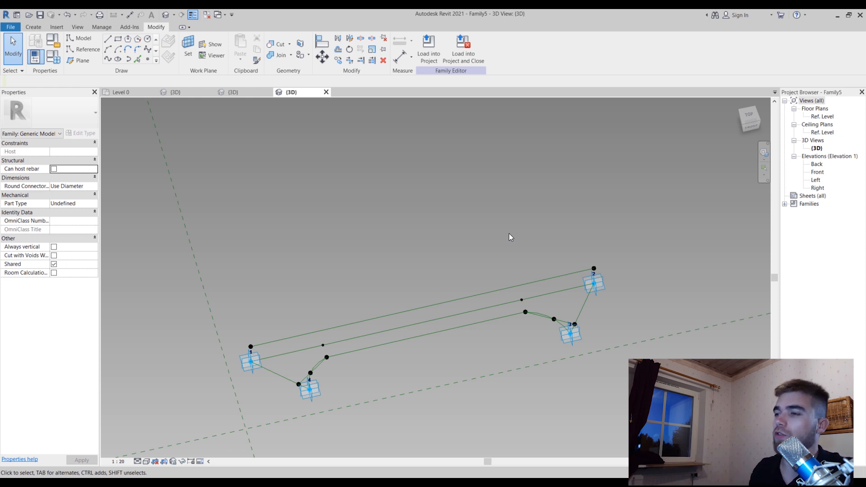
{"action": "middle_click_drag", "start_coordinate": [536, 258], "coordinate": [582, 243], "text": "shift"}
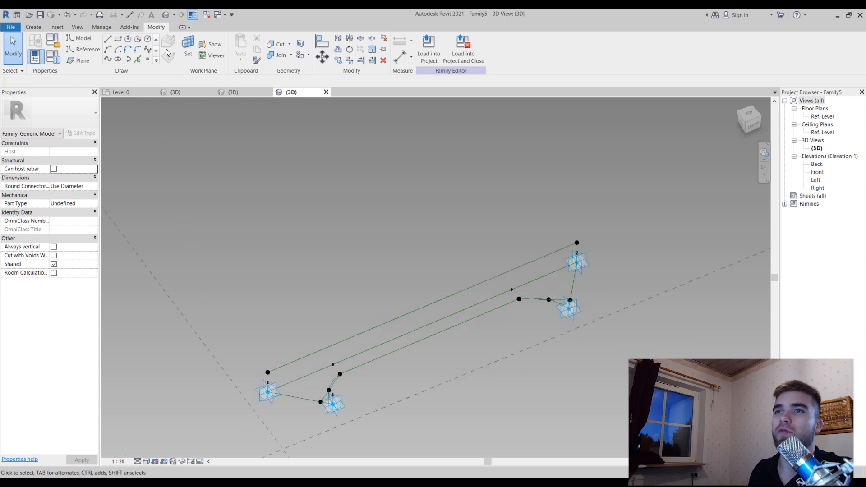
Place a hosted point on the raised reference line toward its adaptive point 2 end, using Draw on Face
{"action": "left_click", "coordinate": [147, 60]}
{"action": "scroll", "coordinate": [460, 284], "scroll_direction": "up", "scroll_amount": 3}
{"action": "left_click", "coordinate": [379, 130]}
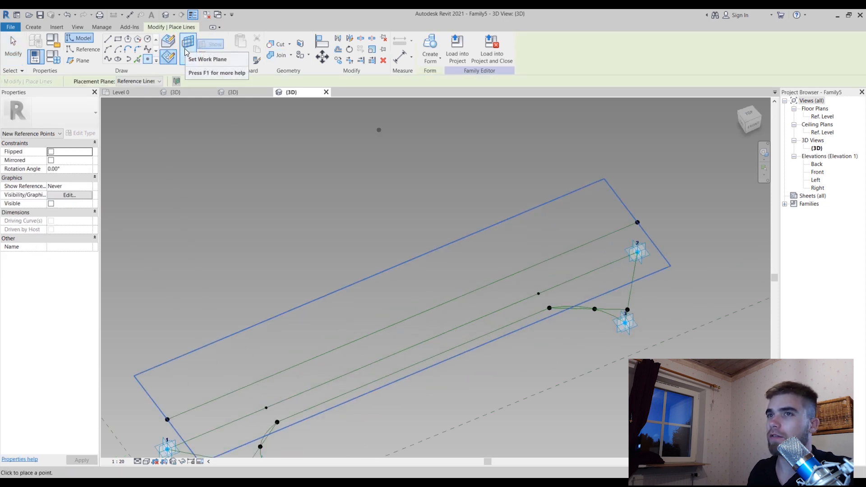
{"action": "left_click", "coordinate": [168, 41]}
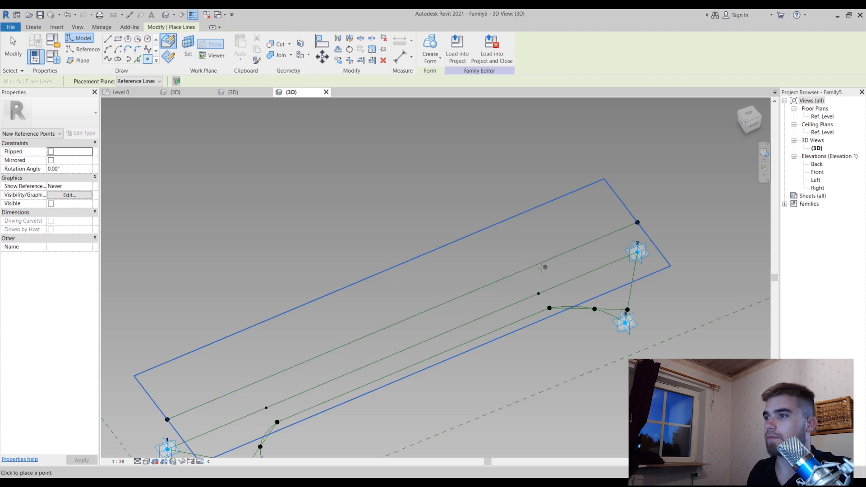
{"action": "key", "text": "Escape"}
{"action": "key", "text": "Escape"}
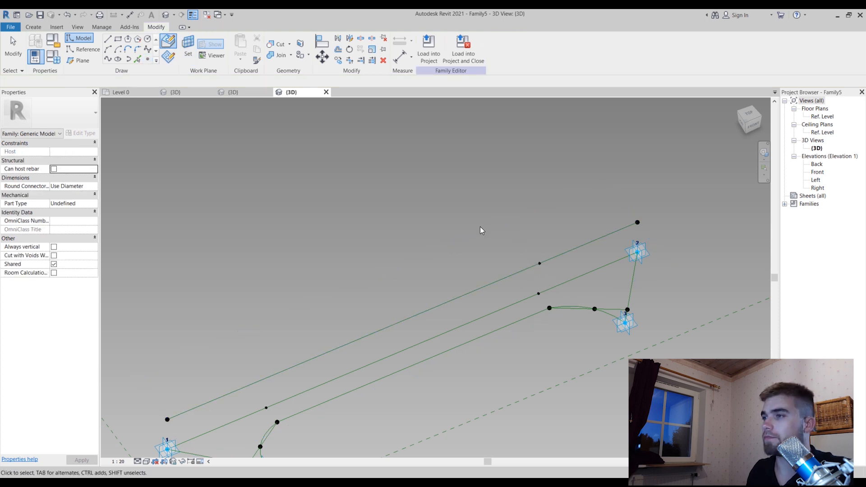
Set the hosted point's plane as the work plane and place a new reference point on it at the same location
{"action": "middle_click_drag", "start_coordinate": [480, 227], "coordinate": [505, 235], "text": "shift"}
{"action": "scroll", "coordinate": [542, 261], "scroll_direction": "up", "scroll_amount": 3}
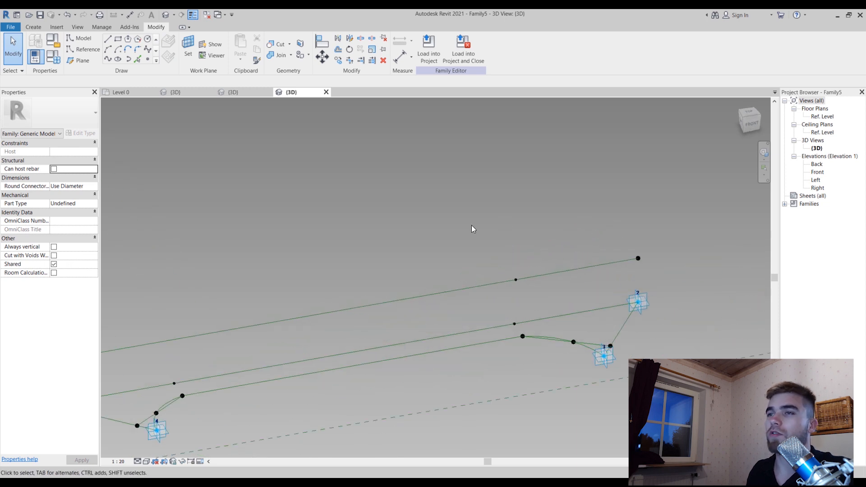
{"action": "left_click", "coordinate": [148, 60]}
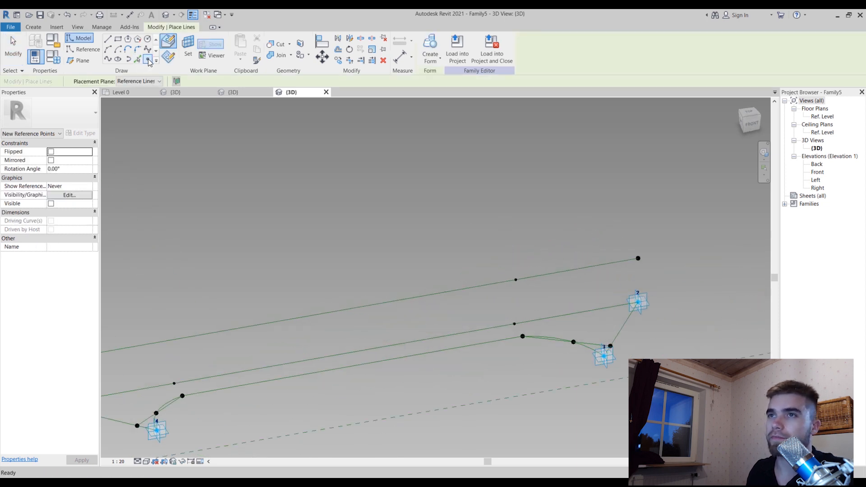
{"action": "left_click", "coordinate": [189, 47]}
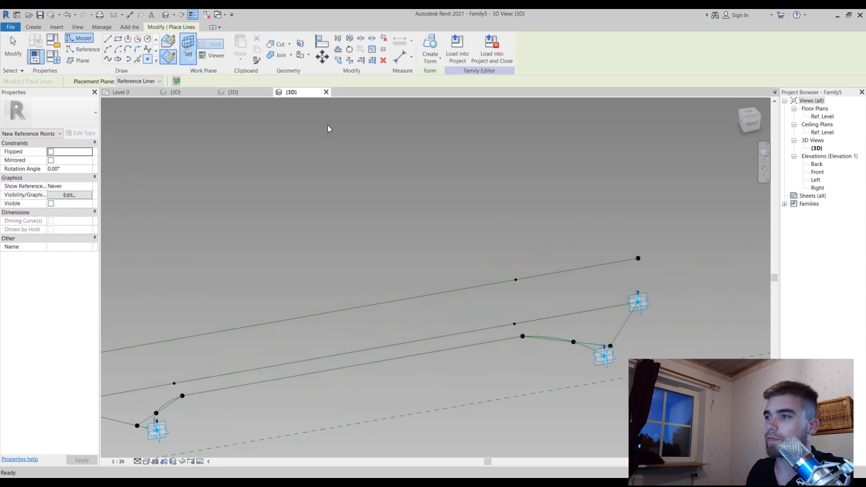
{"action": "left_click", "coordinate": [516, 281]}
{"action": "left_click", "coordinate": [516, 280]}
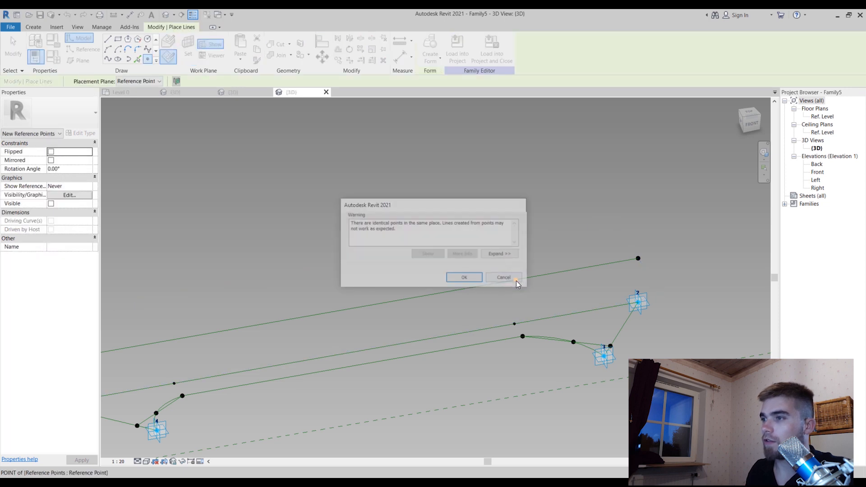
{"action": "left_click", "coordinate": [472, 280]}
{"action": "key", "text": "Escape"}
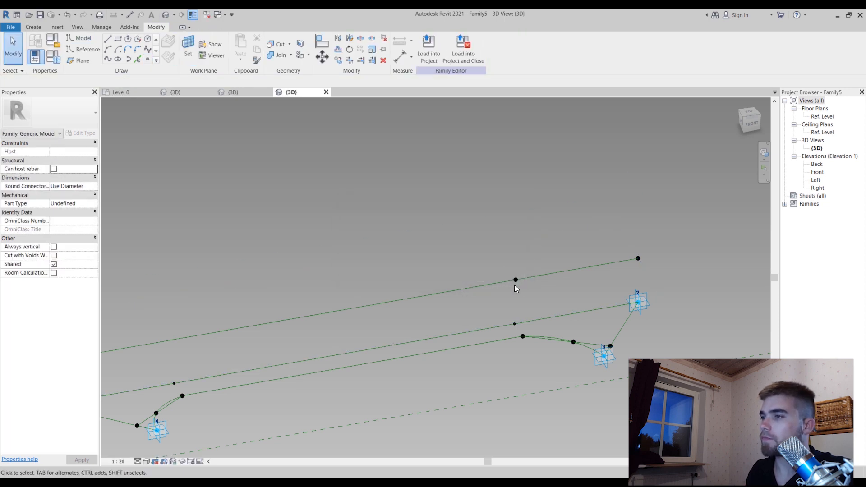
Move the new reference point off the raised line toward the curved profile, to an offset of about -43
{"action": "left_click", "coordinate": [517, 280]}
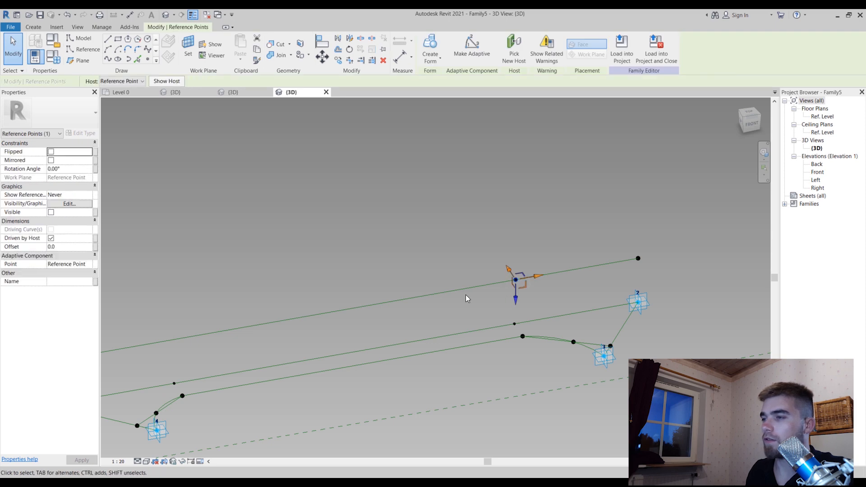
{"action": "middle_click_drag", "start_coordinate": [466, 294], "coordinate": [537, 296], "text": "shift"}
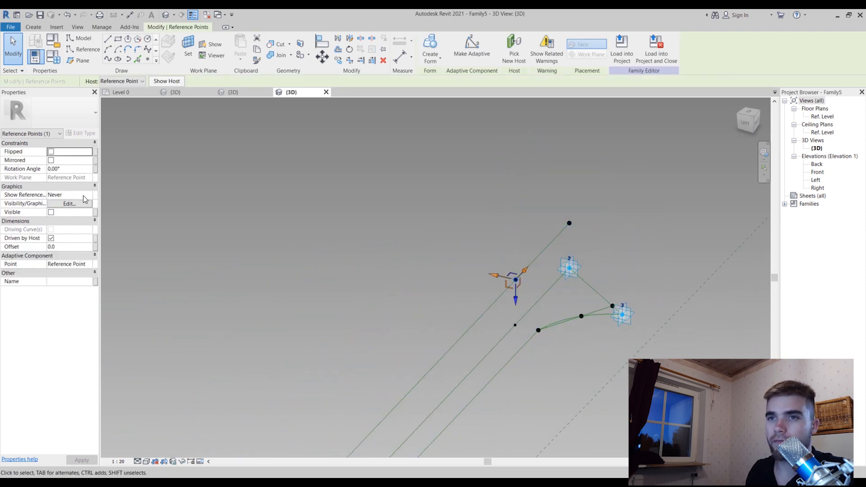
{"action": "left_click_drag", "start_coordinate": [497, 275], "coordinate": [508, 281]}
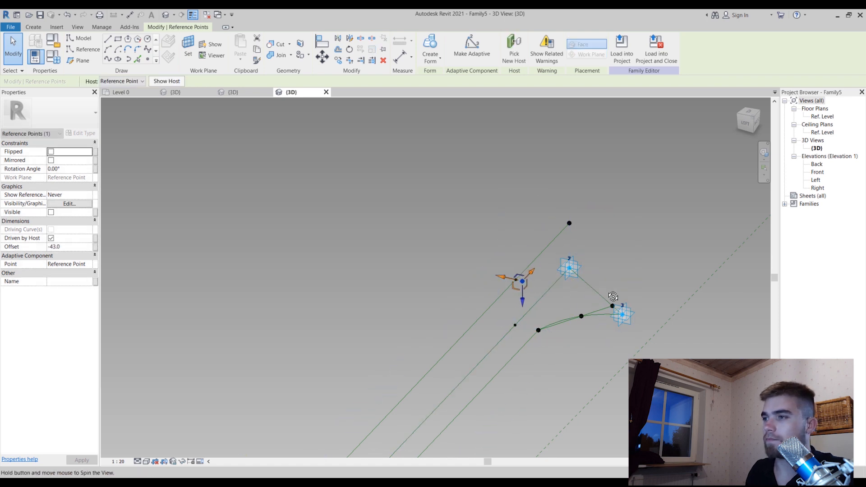
{"action": "middle_click_drag", "start_coordinate": [613, 296], "coordinate": [500, 282], "text": "shift"}
{"action": "left_click", "coordinate": [489, 352]}
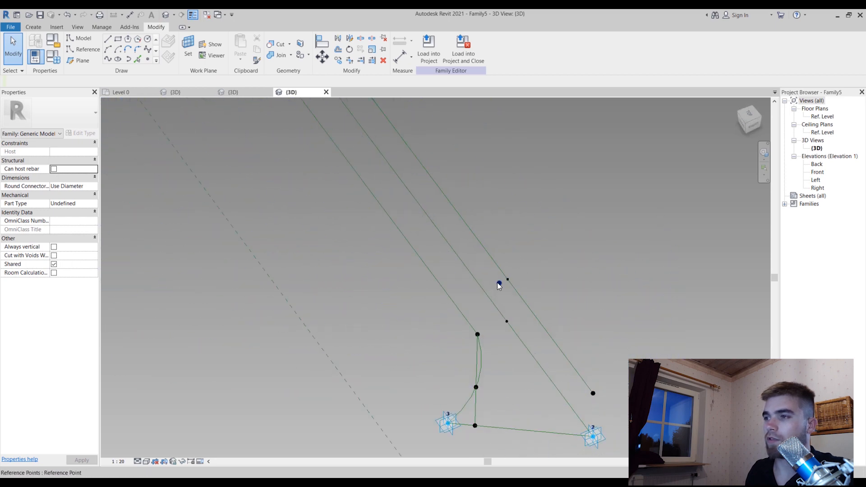
Set a plane of the offset point parallel to the profile as the work plane and place another reference point on it
{"action": "left_click", "coordinate": [148, 59]}
{"action": "middle_click_drag", "start_coordinate": [358, 278], "coordinate": [366, 220], "text": "shift"}
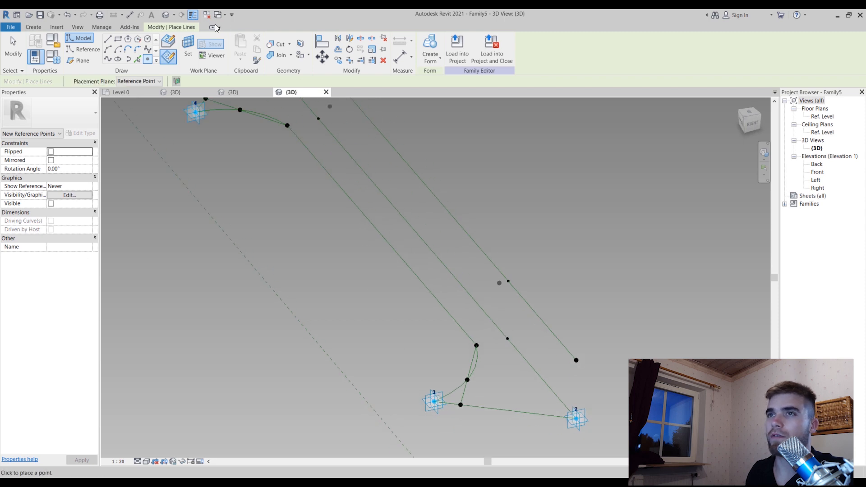
{"action": "key", "text": "Escape"}
{"action": "key", "text": "Escape"}
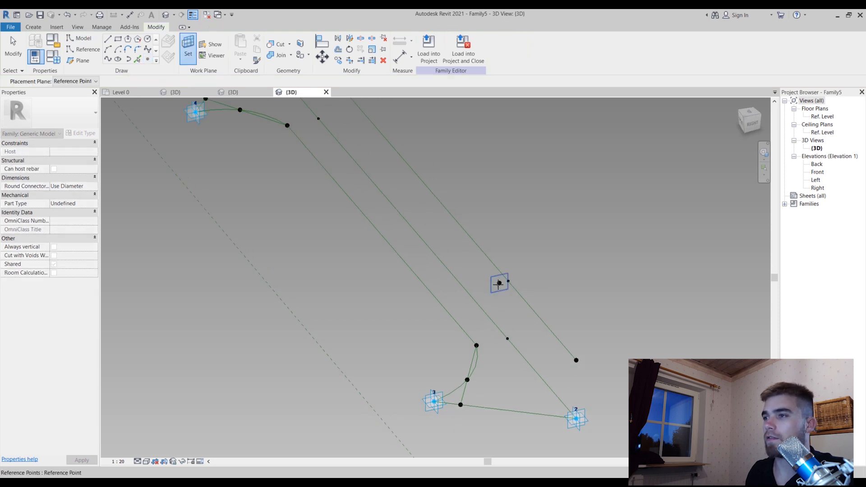
{"action": "key", "text": "Return"}
{"action": "left_click", "coordinate": [498, 284]}
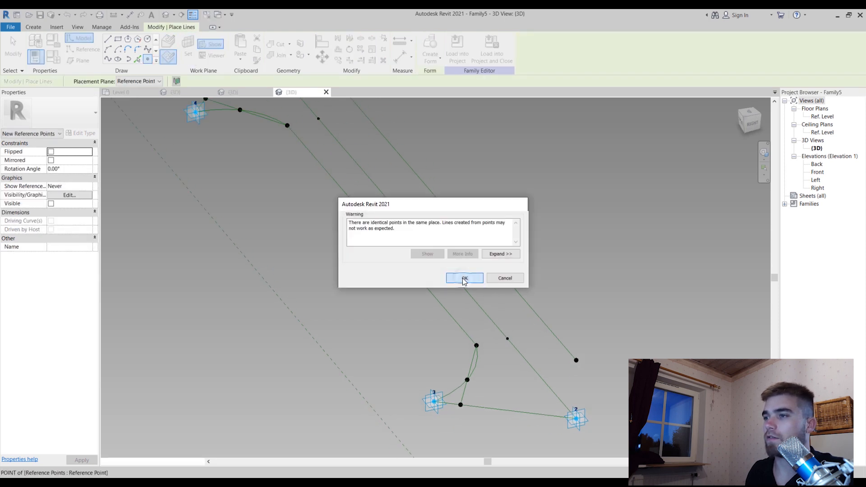
{"action": "left_click", "coordinate": [464, 278]}
{"action": "key", "text": "Escape"}
{"action": "key", "text": "Escape"}
Set the Offset of the newly placed reference point to 200
{"action": "left_click", "coordinate": [500, 283]}
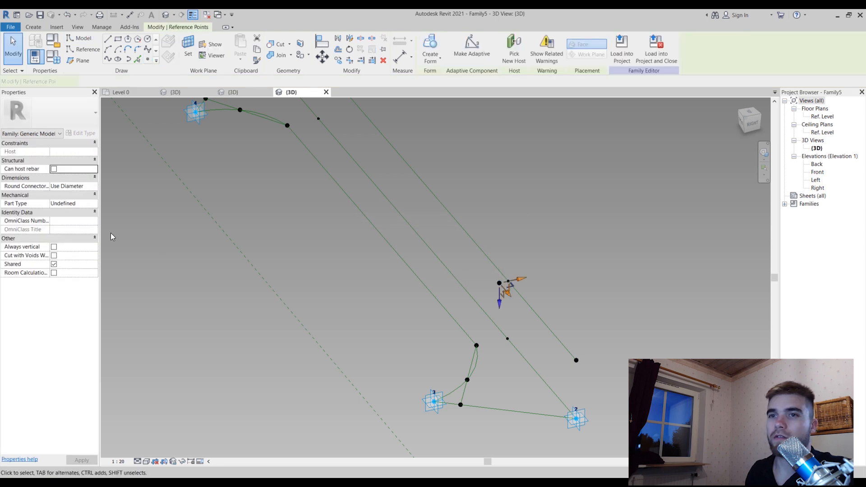
{"action": "left_click", "coordinate": [78, 247]}
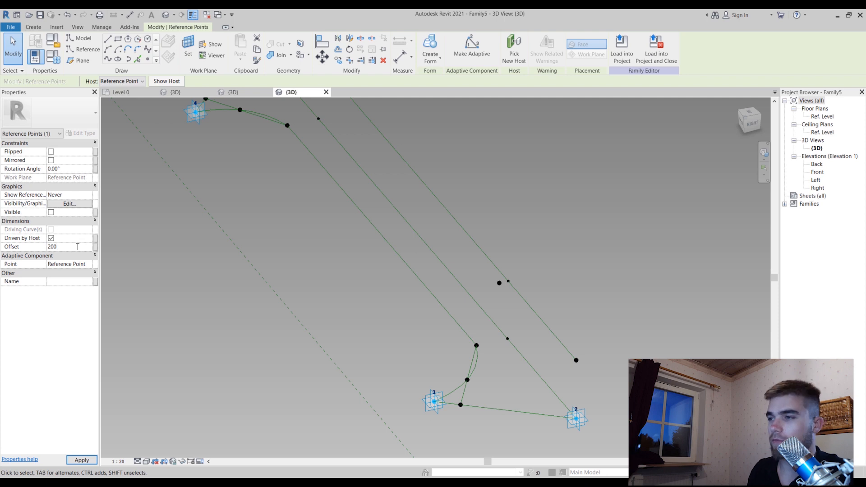
{"action": "key", "text": "Return"}
{"action": "left_click", "coordinate": [401, 313]}
Connect the two offset points beside the raised line with a spline through points and make it a reference line
{"action": "middle_click_drag", "start_coordinate": [400, 313], "coordinate": [519, 245], "text": "shift"}
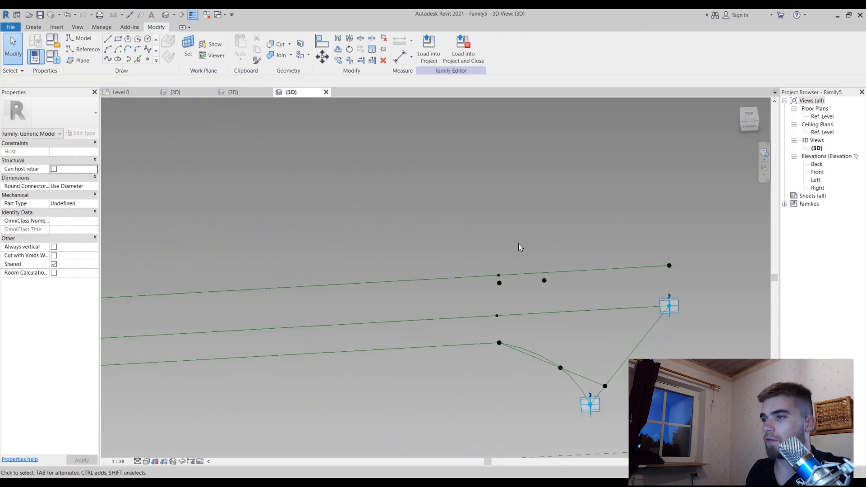
{"action": "left_click", "coordinate": [544, 280], "text": "ctrl"}
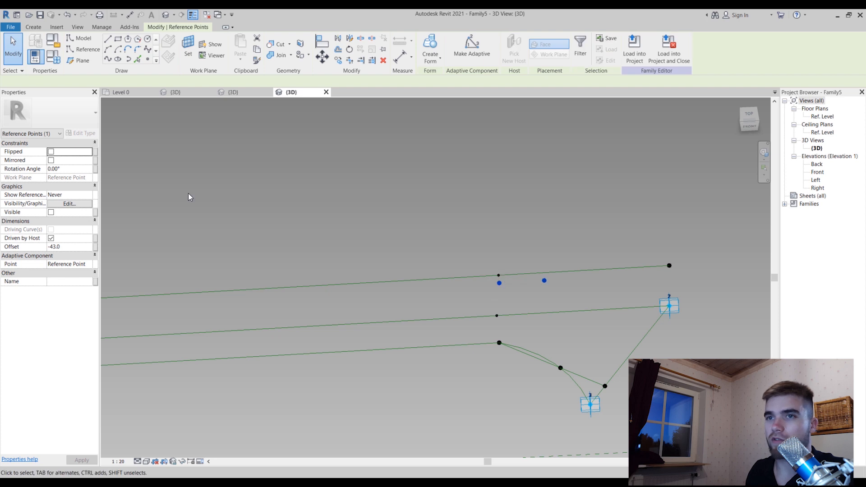
{"action": "left_click", "coordinate": [108, 59]}
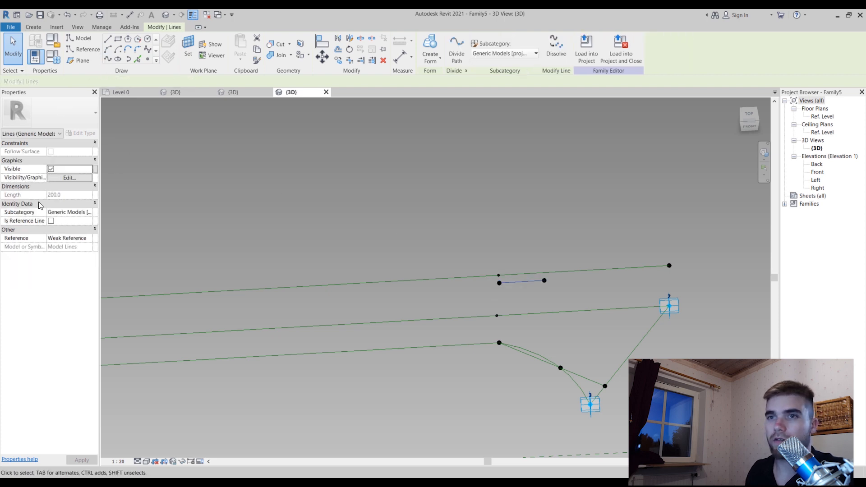
{"action": "left_click", "coordinate": [51, 220]}
{"action": "left_click", "coordinate": [440, 204]}
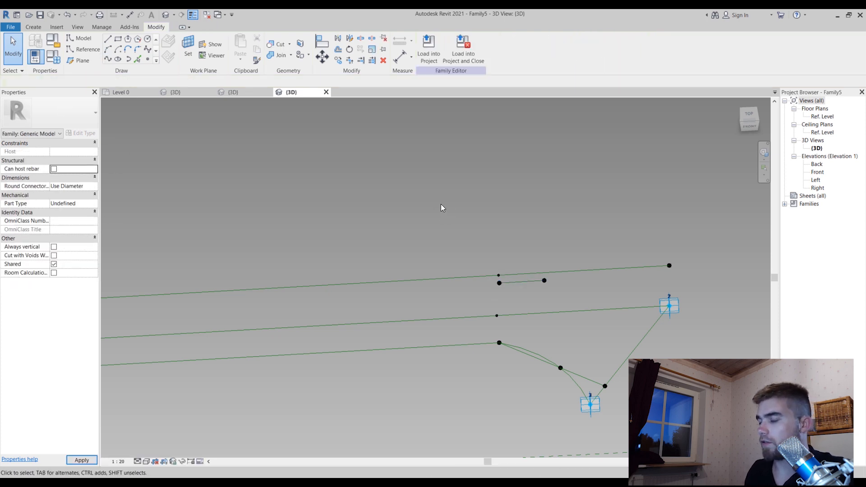
Set the work plane on the short reference line and pick that line to create a model line, drawing on the work plane
{"action": "scroll", "coordinate": [441, 204], "scroll_direction": "down", "scroll_amount": 3}
{"action": "middle_click_drag", "start_coordinate": [440, 204], "coordinate": [485, 212], "text": "shift"}
{"action": "scroll", "coordinate": [486, 215], "scroll_direction": "up", "scroll_amount": 3}
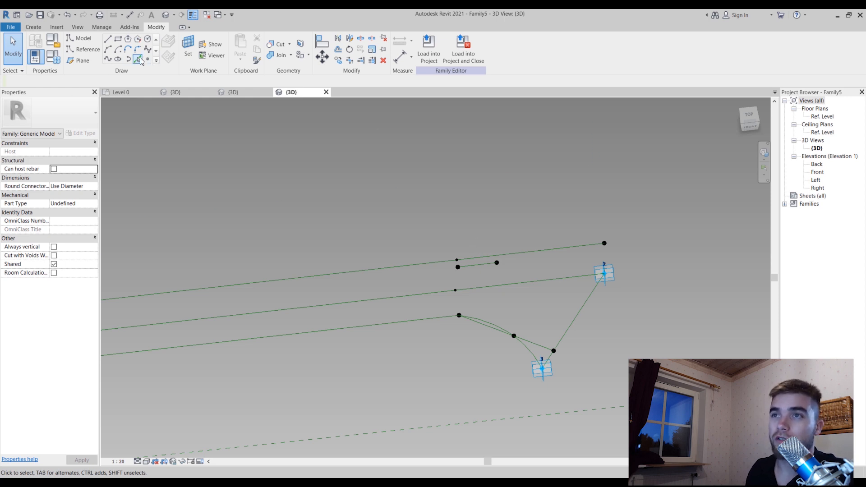
{"action": "left_click", "coordinate": [188, 47]}
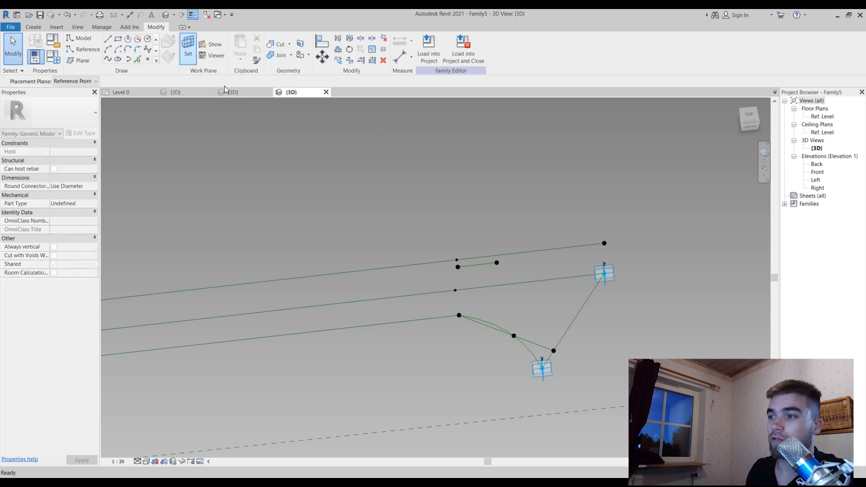
{"action": "left_click", "coordinate": [478, 266]}
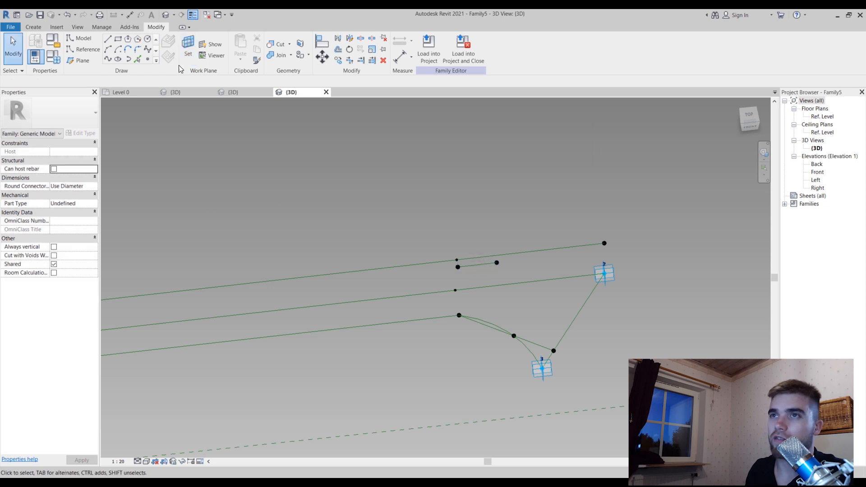
{"action": "left_click", "coordinate": [140, 60]}
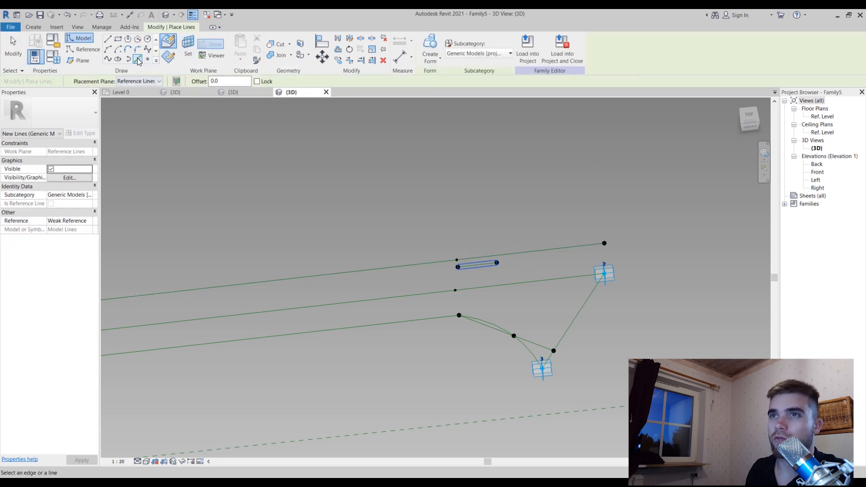
{"action": "left_click", "coordinate": [168, 57]}
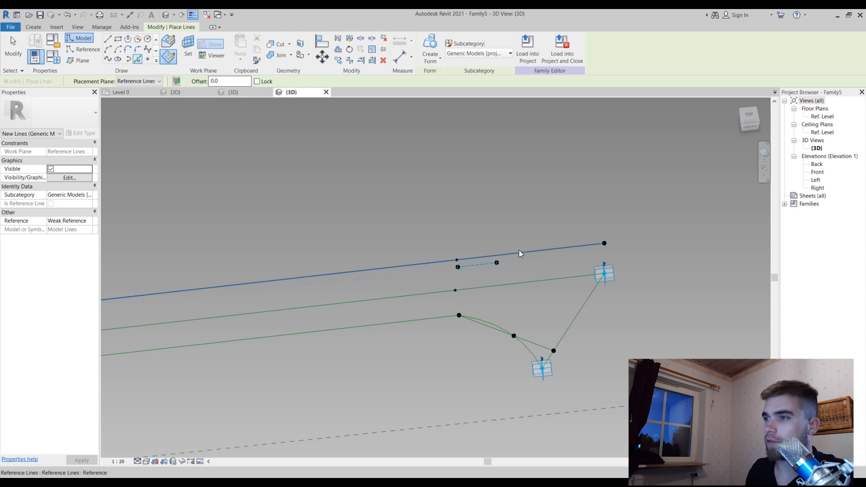
{"action": "left_click", "coordinate": [484, 264]}
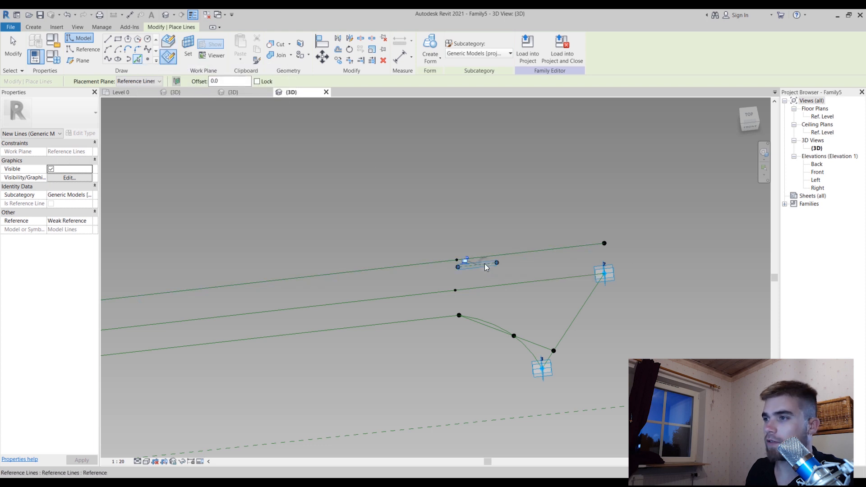
{"action": "key", "text": "ctrl+z"}
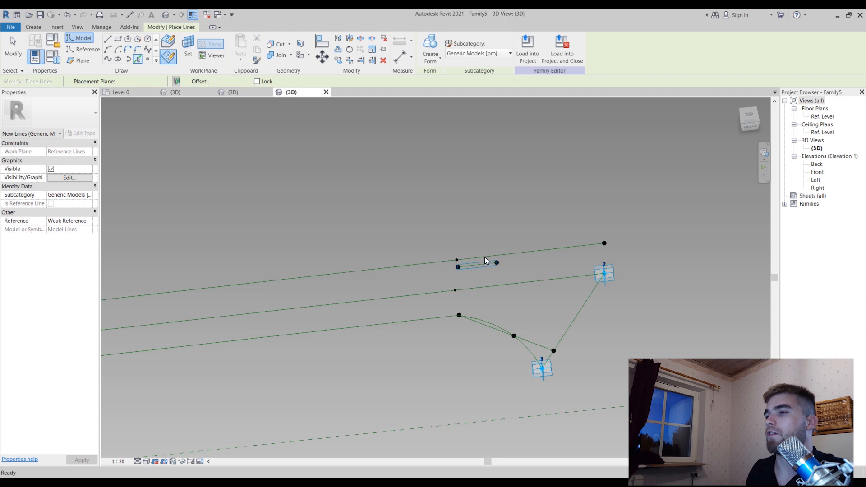
{"action": "key", "text": "Escape"}
Extend the free end of the short model line beyond the second point to a length of 300
{"action": "left_click", "coordinate": [483, 264]}
{"action": "left_click_drag", "start_coordinate": [495, 263], "coordinate": [514, 261]}
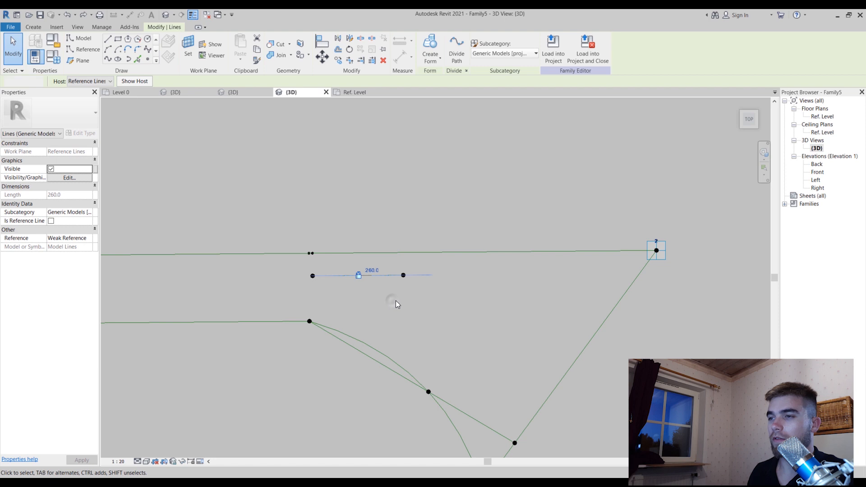
{"action": "left_click", "coordinate": [394, 299]}
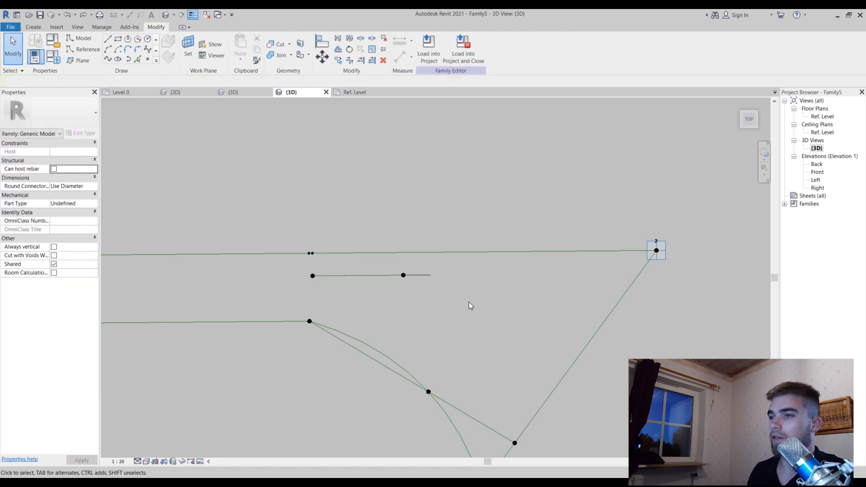
{"action": "left_click", "coordinate": [412, 275]}
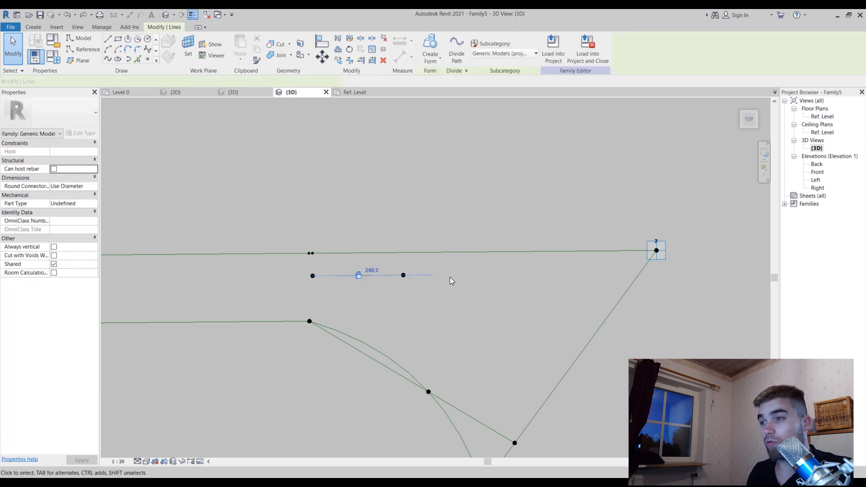
{"action": "left_click", "coordinate": [336, 303]}
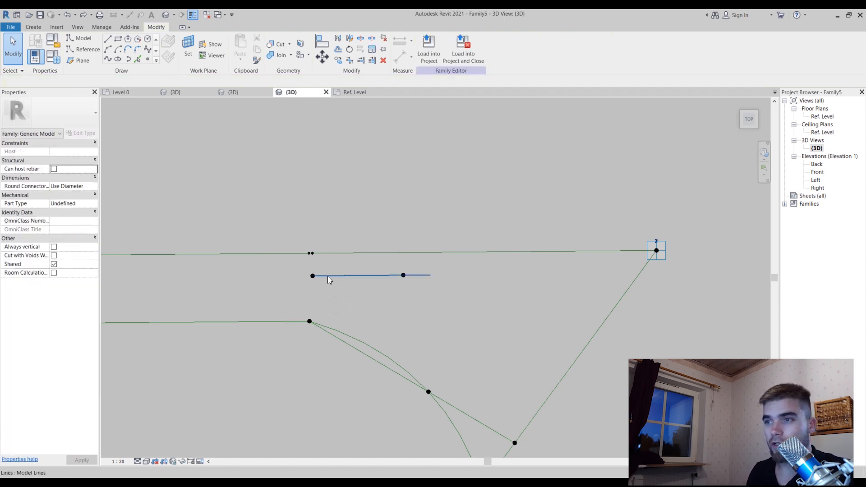
{"action": "left_click", "coordinate": [327, 275]}
{"action": "key", "text": "Tab"}
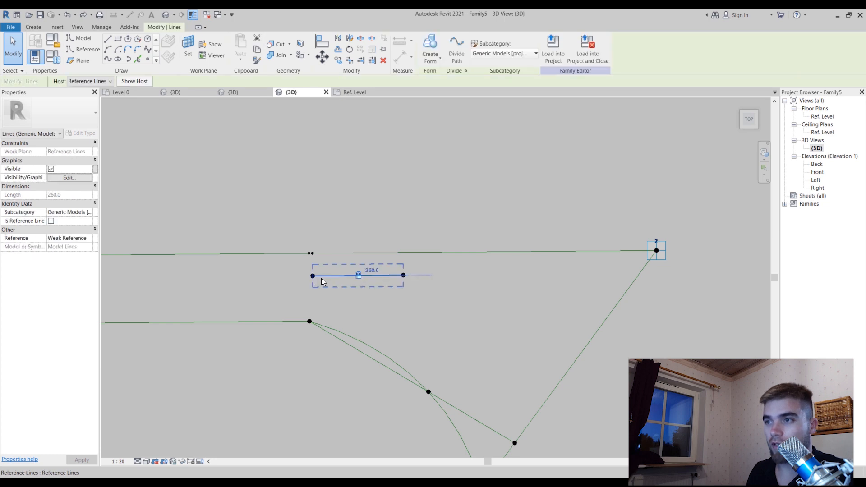
{"action": "left_click", "coordinate": [417, 289]}
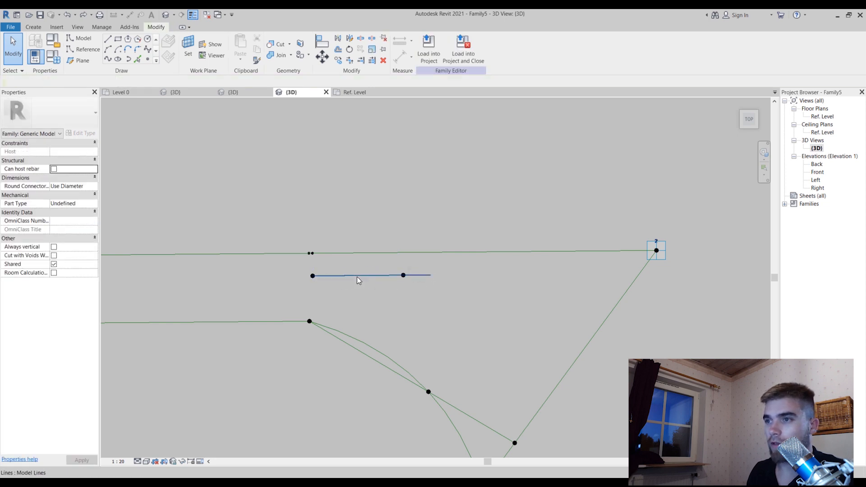
{"action": "left_click", "coordinate": [415, 275]}
Temporarily hide the short reference line and its start point that overlap the short model line
{"action": "middle_click_drag", "start_coordinate": [342, 300], "coordinate": [327, 165], "text": "shift"}
{"action": "left_click", "coordinate": [348, 309]}
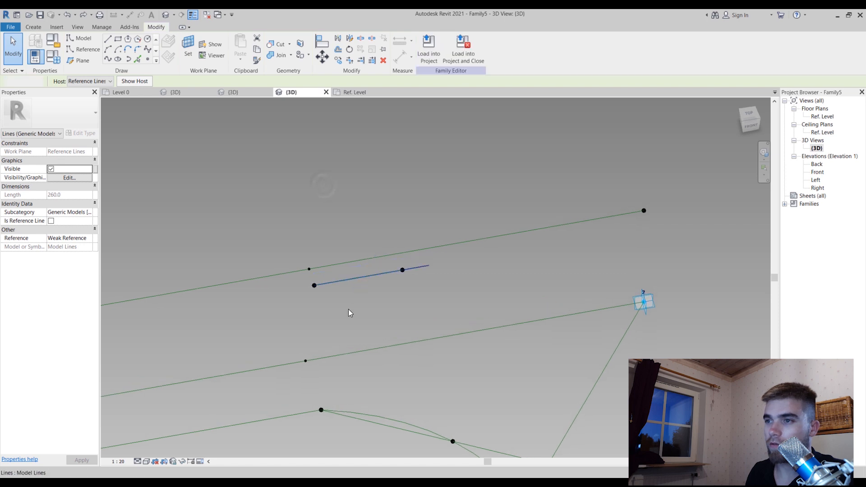
{"action": "left_click", "coordinate": [313, 285]}
{"action": "left_click", "coordinate": [356, 275], "text": "ctrl"}
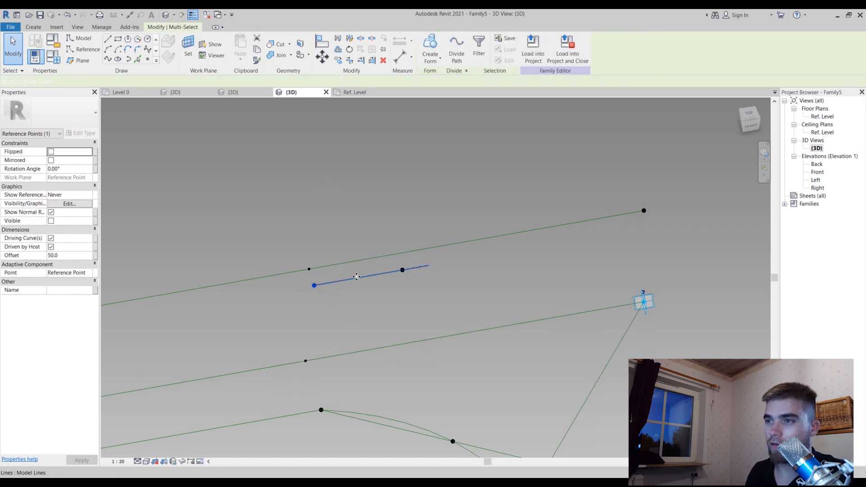
{"action": "left_click", "coordinate": [346, 279], "text": "ctrl"}
{"action": "left_click", "coordinate": [346, 281], "text": "ctrl"}
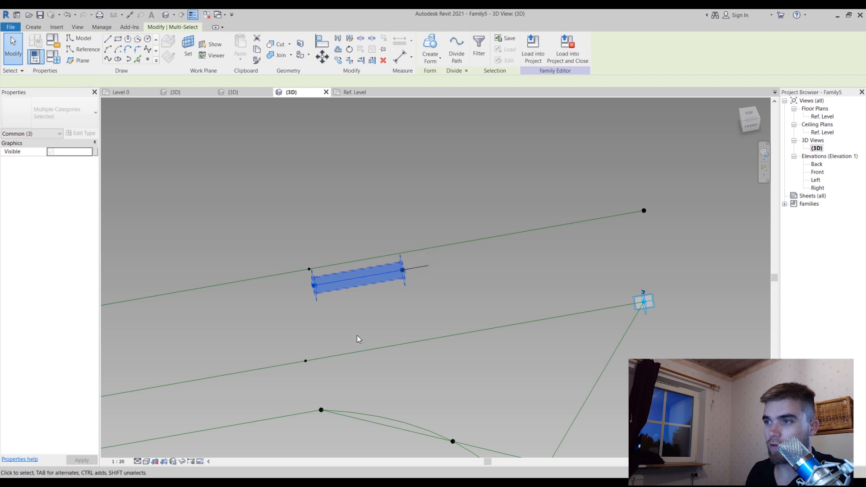
{"action": "left_click", "coordinate": [183, 461]}
{"action": "left_click", "coordinate": [221, 438]}
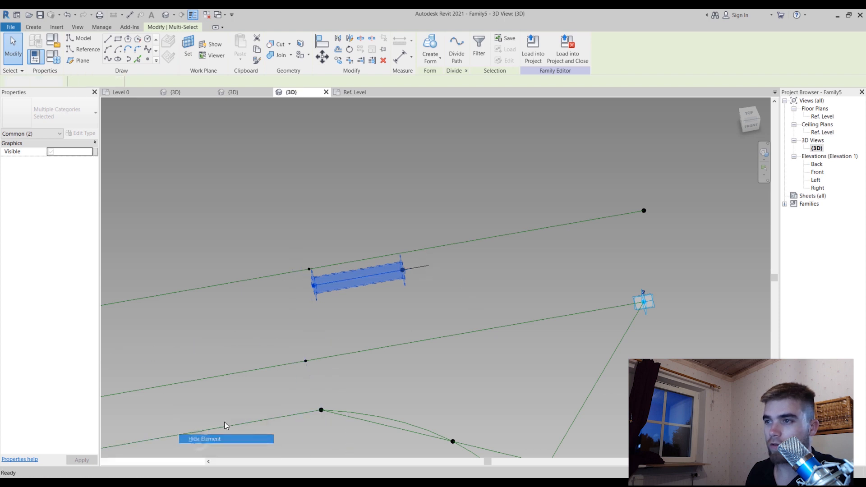
Extend the start end of the short model line past the hidden point to a length of 335
{"action": "left_click", "coordinate": [318, 284]}
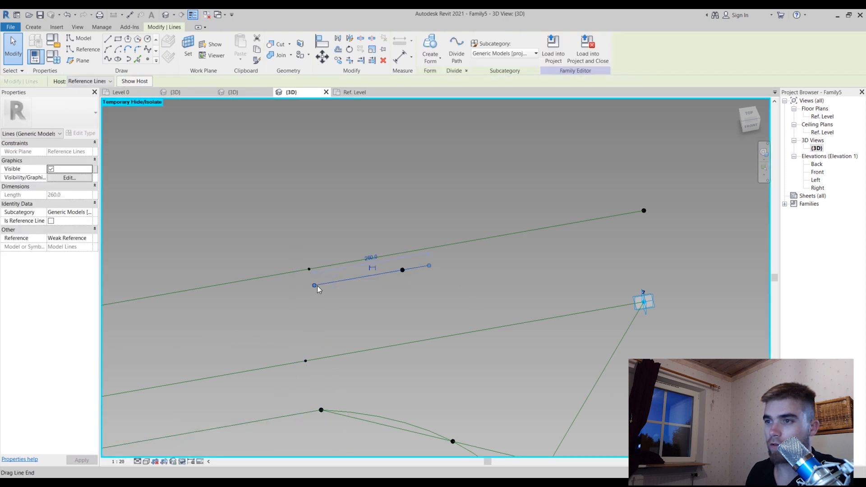
{"action": "left_click_drag", "start_coordinate": [313, 285], "coordinate": [281, 291]}
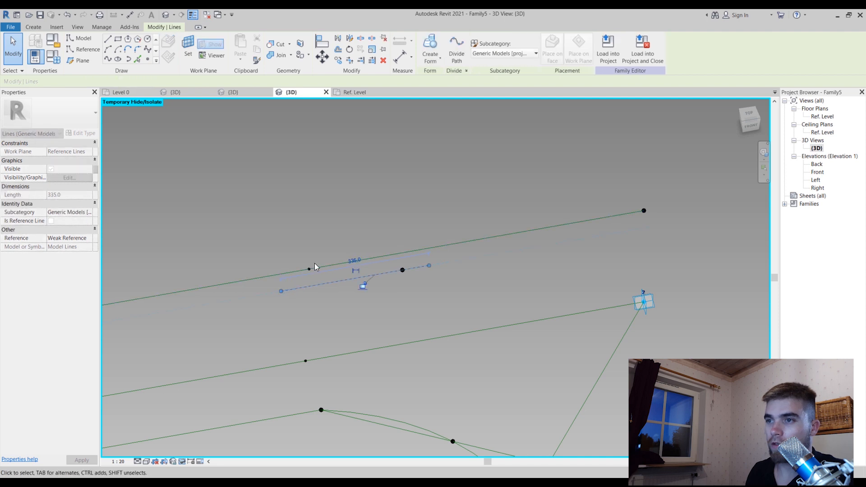
{"action": "left_click", "coordinate": [328, 244]}
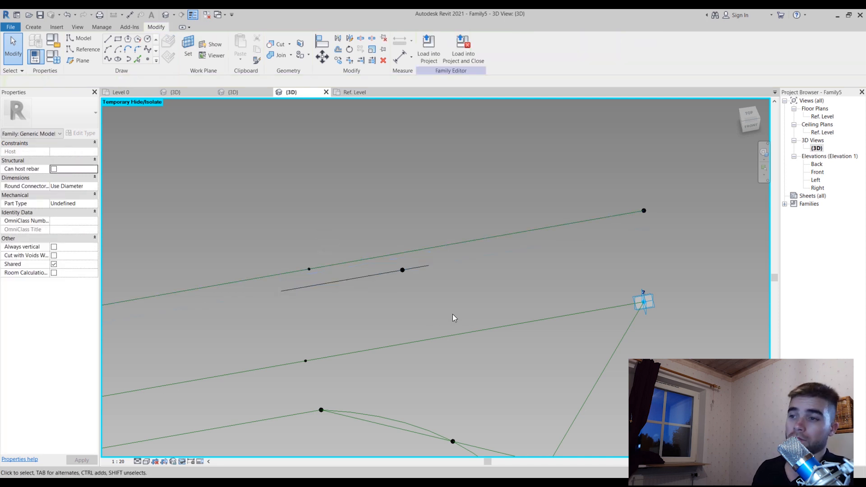
In the Ref. Level plan, align the model line's end with the slanted line between adaptive points 2 and 3 and lock it
{"action": "double_click", "coordinate": [822, 117]}
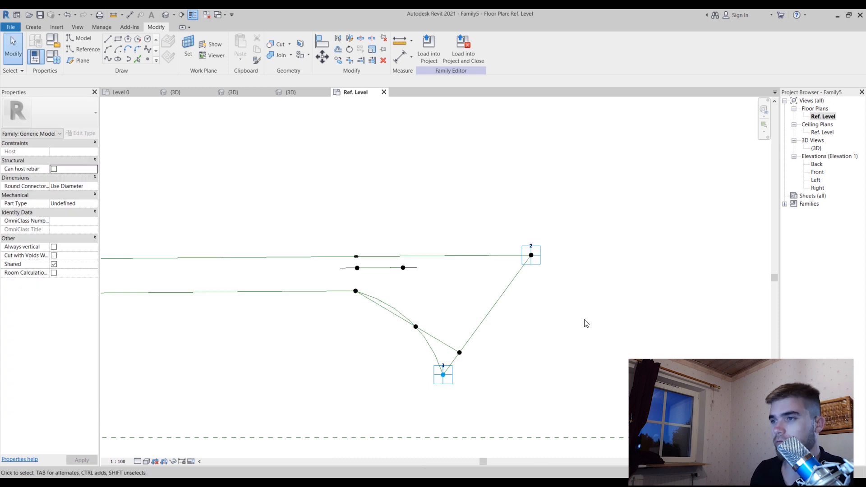
{"action": "scroll", "coordinate": [619, 269], "scroll_direction": "down", "scroll_amount": 2}
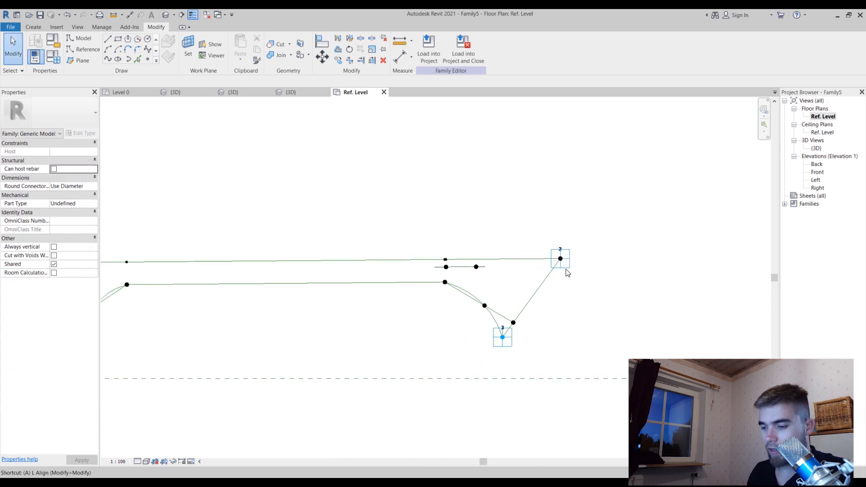
{"action": "key", "text": "a"}
{"action": "key", "text": "l"}
{"action": "left_click", "coordinate": [538, 289]}
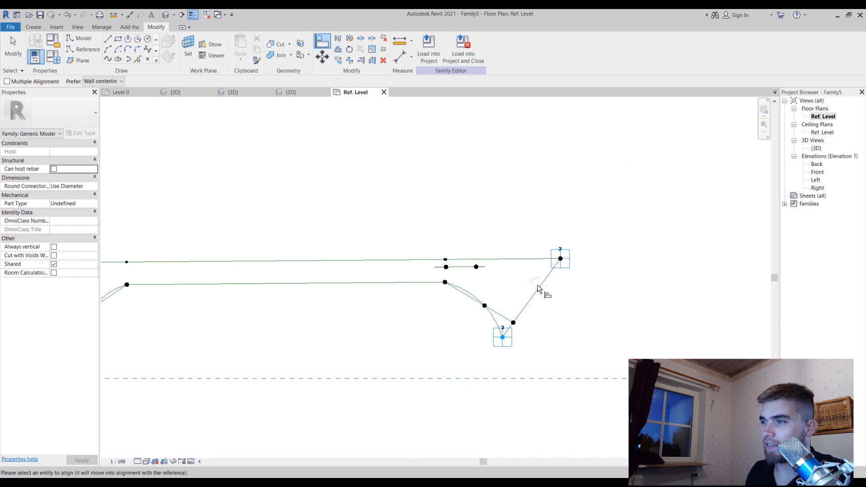
{"action": "left_click", "coordinate": [487, 268]}
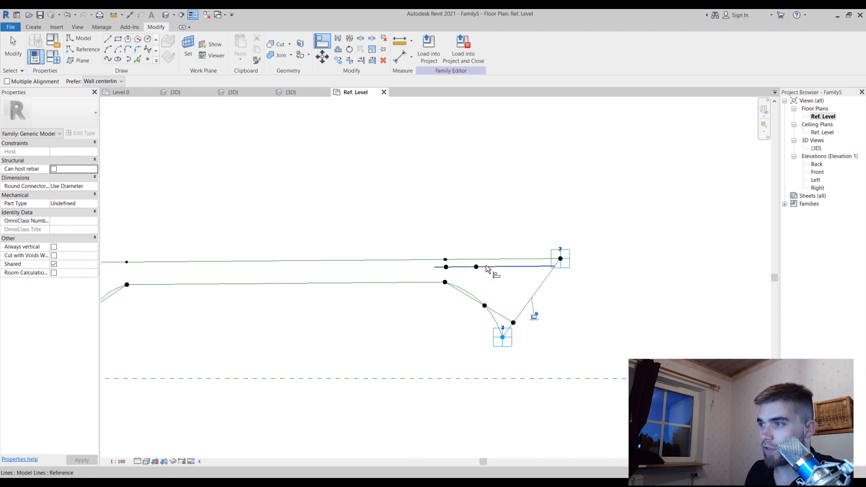
Align the model line's other end with the slanted line between adaptive points 1 and 4 and lock it
{"action": "scroll", "coordinate": [541, 277], "scroll_direction": "down", "scroll_amount": 3}
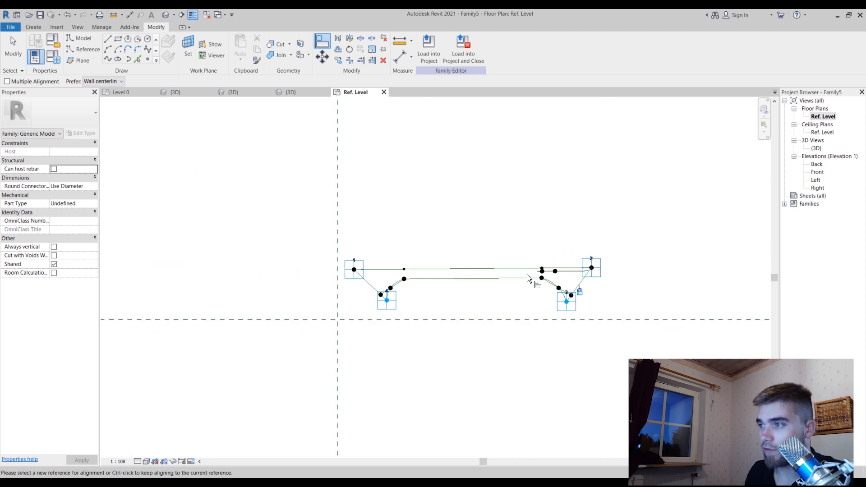
{"action": "scroll", "coordinate": [379, 293], "scroll_direction": "up", "scroll_amount": 3}
{"action": "left_click", "coordinate": [348, 292]}
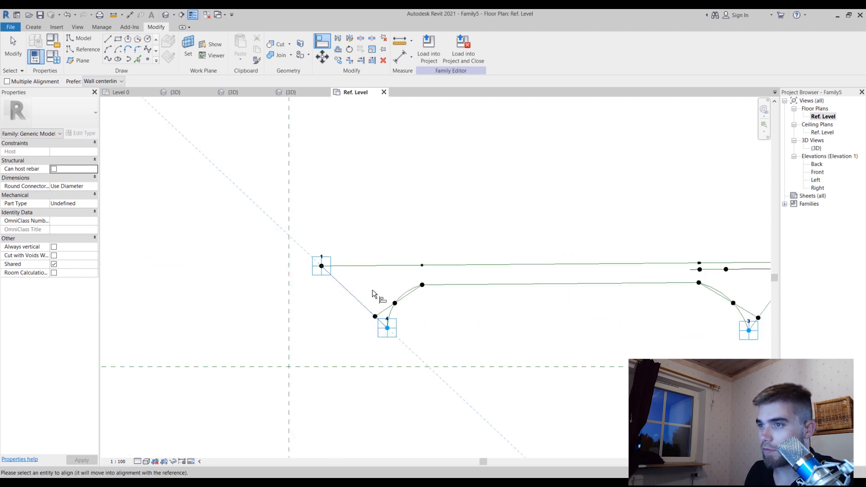
{"action": "left_click", "coordinate": [690, 270]}
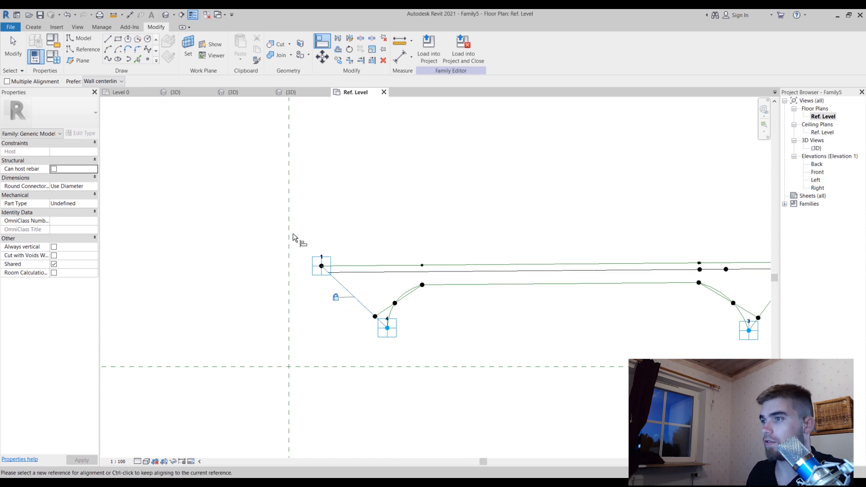
{"action": "key", "text": "Escape"}
{"action": "key", "text": "Escape"}
Move the first offset reference point slightly farther from its host, to an Offset of about 56.4
{"action": "scroll", "coordinate": [415, 299], "scroll_direction": "down", "scroll_amount": 2}
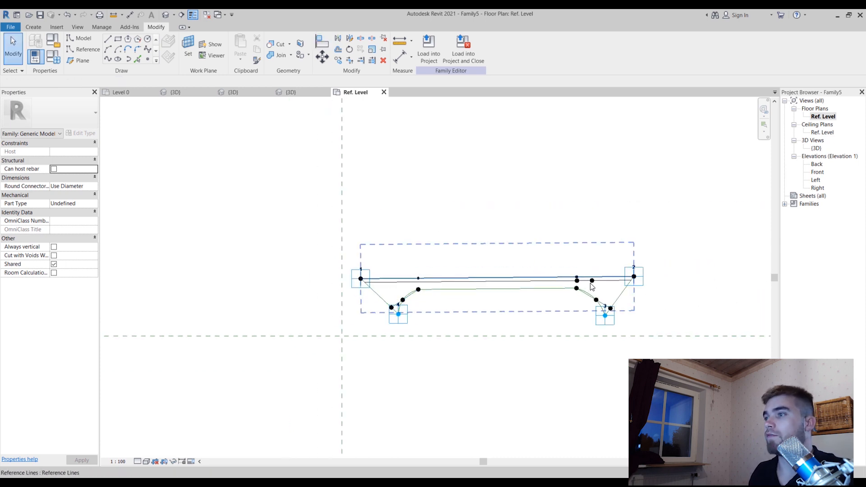
{"action": "scroll", "coordinate": [573, 276], "scroll_direction": "up", "scroll_amount": 4}
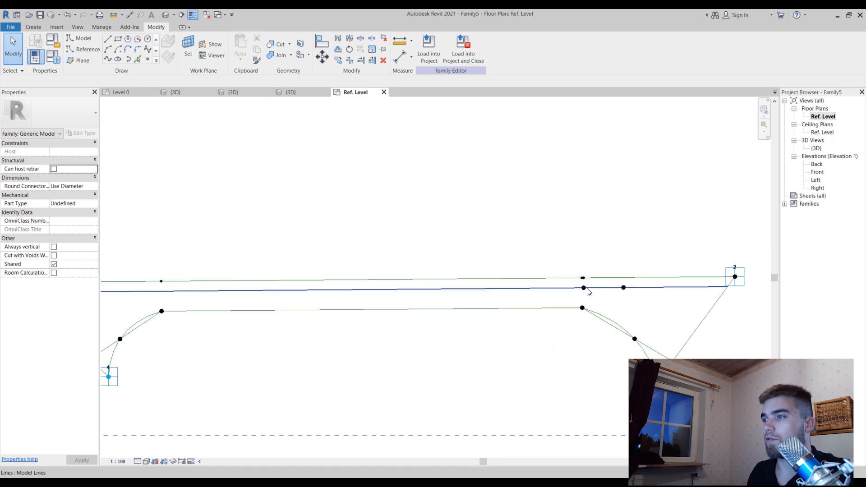
{"action": "left_click", "coordinate": [584, 288]}
{"action": "scroll", "coordinate": [575, 247], "scroll_direction": "down", "scroll_amount": 2}
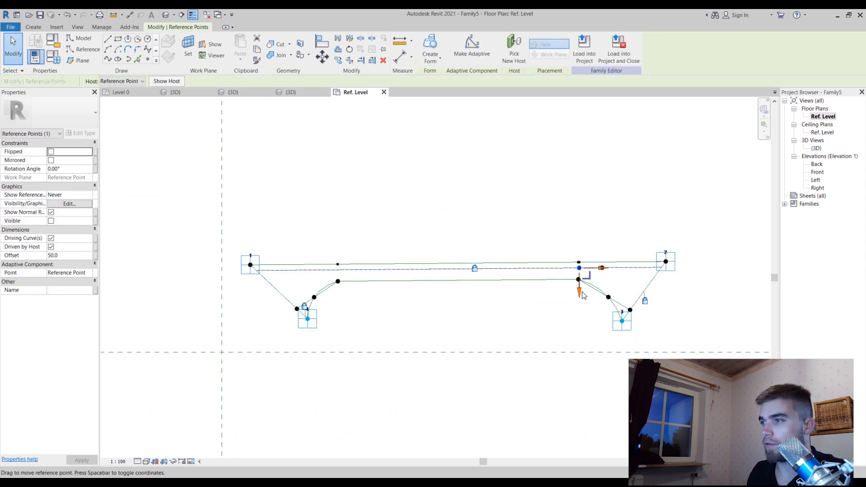
{"action": "mouse_move", "coordinate": [582, 297]}
{"action": "left_mouse_down"}
{"action": "mouse_move", "coordinate": [581, 310]}
{"action": "mouse_move", "coordinate": [592, 185]}
{"action": "mouse_move", "coordinate": [580, 226]}
{"action": "mouse_move", "coordinate": [580, 296]}
{"action": "left_mouse_up"}
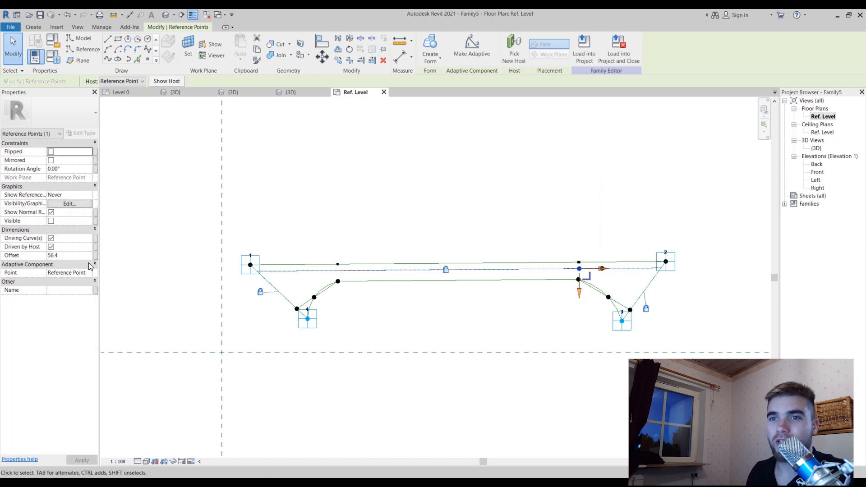
Associate the reference point's Offset with a new family parameter named Top Thickness, grouped under Dimensions
{"action": "left_click", "coordinate": [96, 257]}
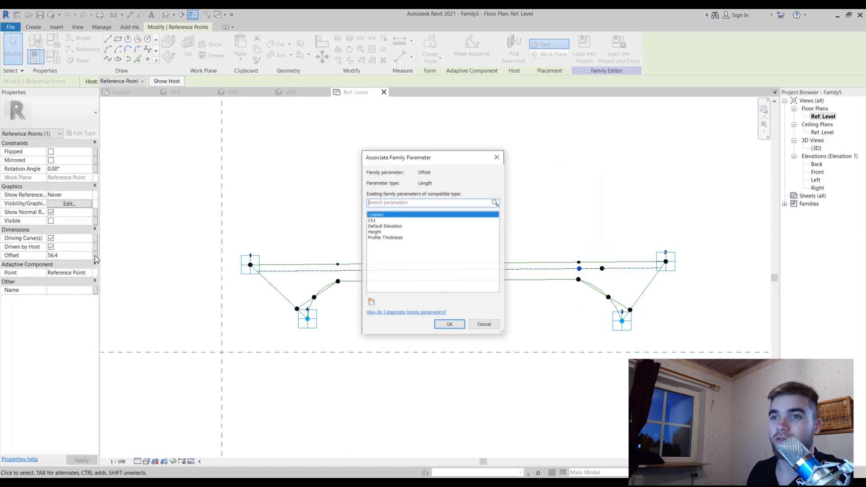
{"action": "left_click", "coordinate": [371, 302]}
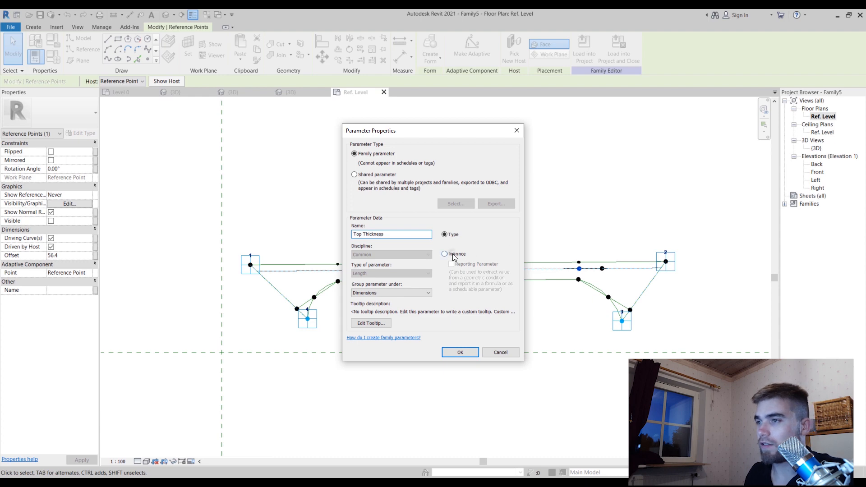
{"action": "left_click", "coordinate": [446, 355]}
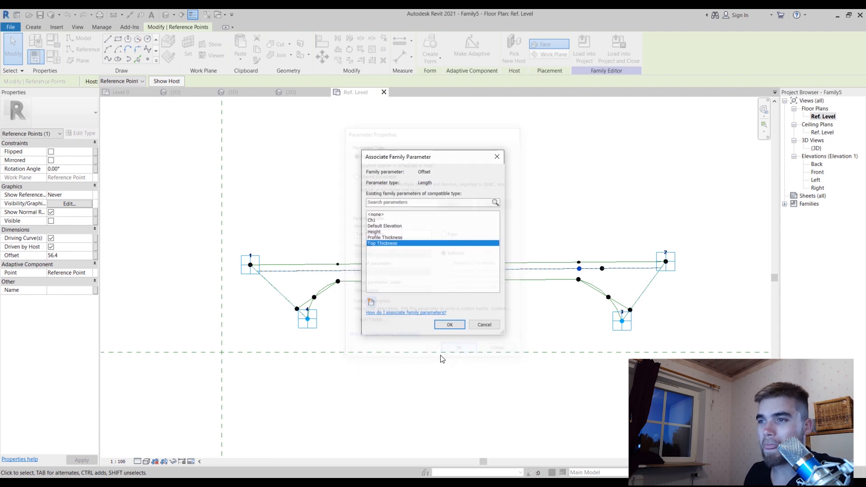
{"action": "left_click", "coordinate": [449, 323]}
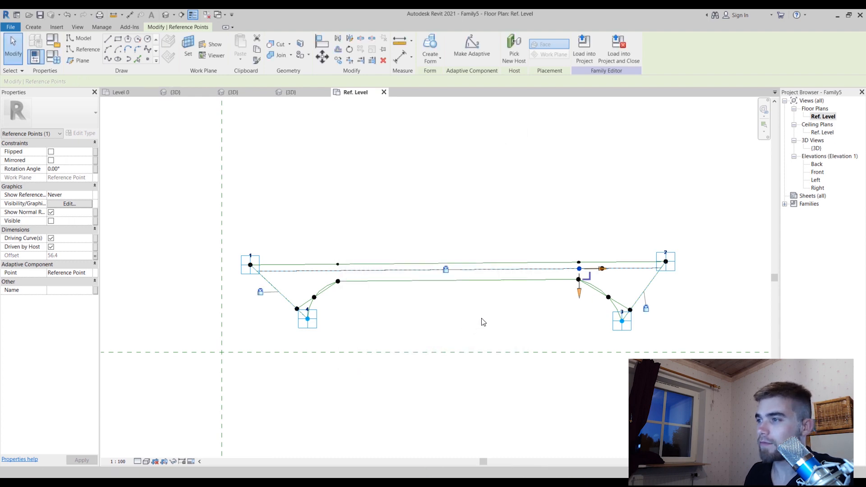
Convert the long model line aligned between the two slanted sides into a reference line
{"action": "left_click", "coordinate": [626, 273]}
{"action": "scroll", "coordinate": [538, 324], "scroll_direction": "up", "scroll_amount": 2}
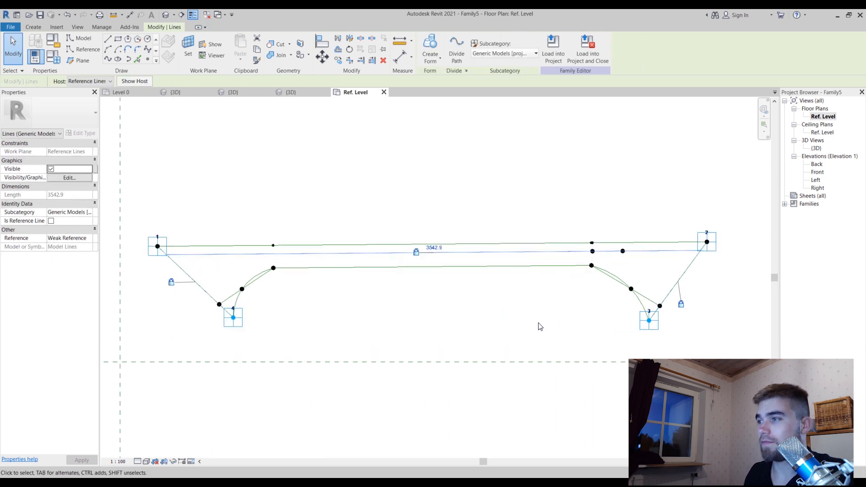
{"action": "left_click", "coordinate": [689, 237]}
{"action": "left_click", "coordinate": [677, 251]}
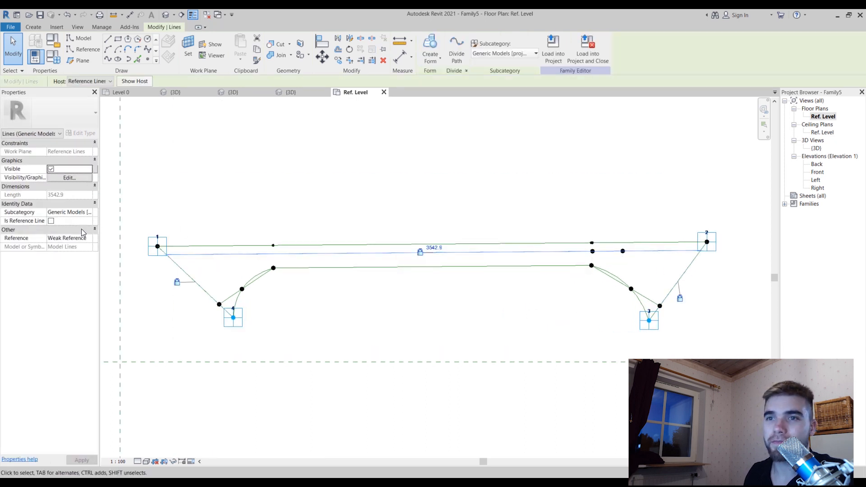
{"action": "left_click", "coordinate": [51, 221]}
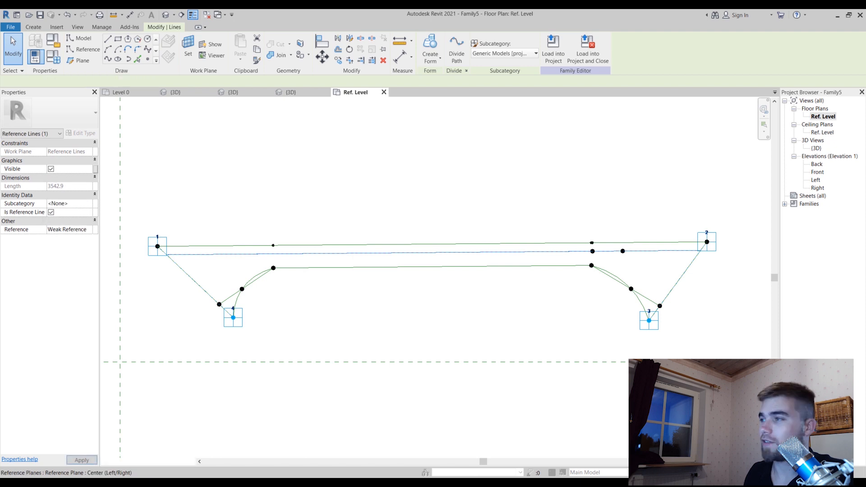
{"action": "key", "text": "Escape"}
Return to the 3D view and examine the new reference line against the raised line and the panel outline
{"action": "left_click", "coordinate": [819, 149]}
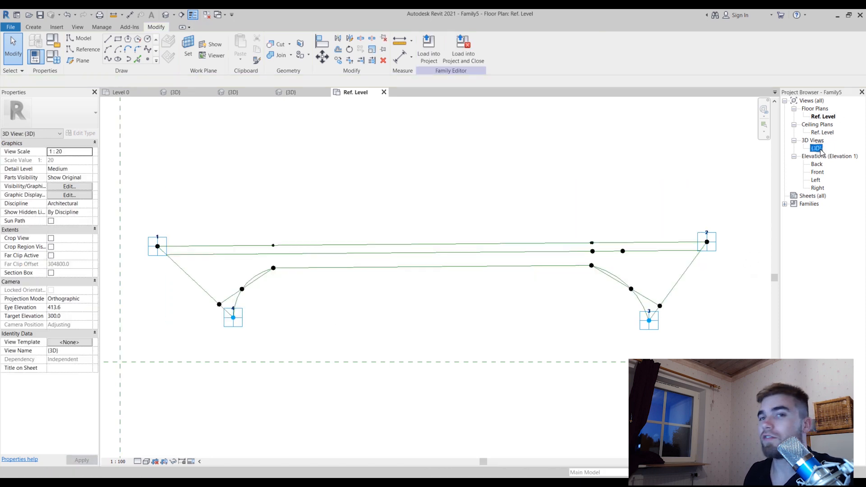
{"action": "key", "text": "Return"}
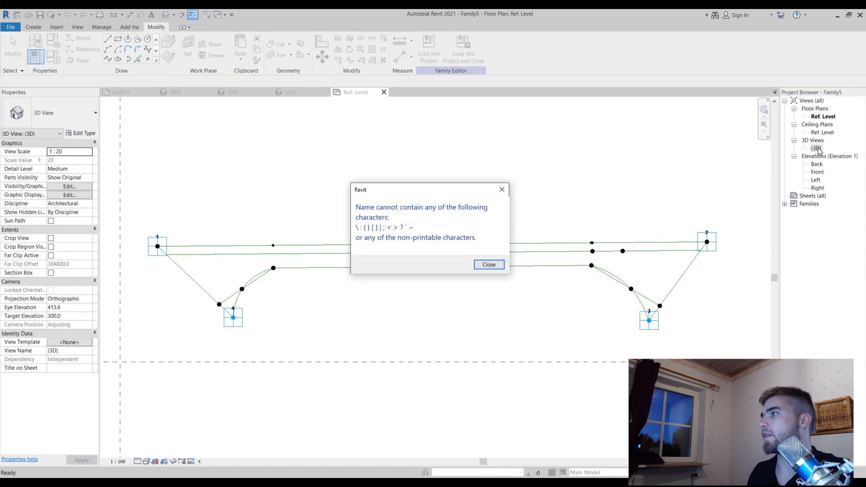
{"action": "left_click", "coordinate": [488, 264]}
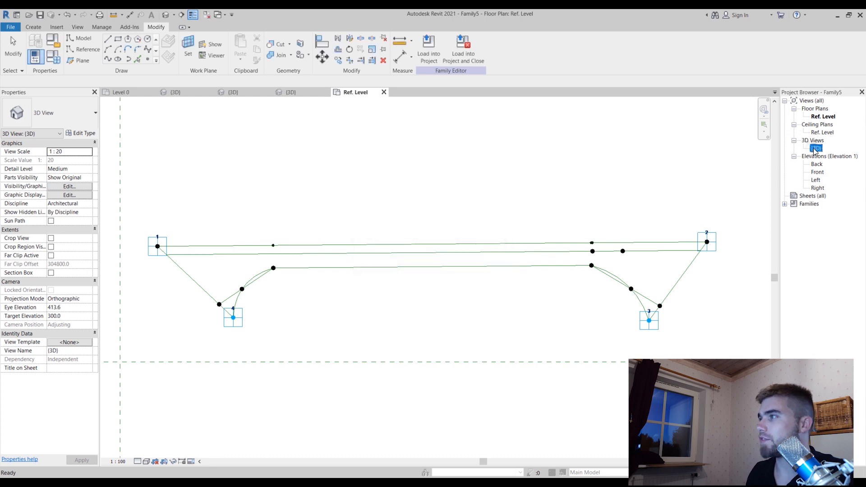
{"action": "double_click", "coordinate": [816, 151]}
{"action": "left_click", "coordinate": [570, 242]}
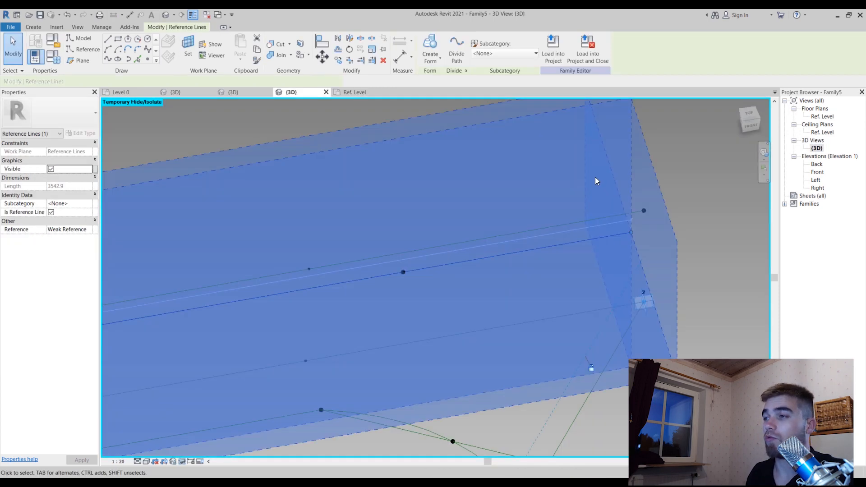
{"action": "scroll", "coordinate": [595, 181], "scroll_direction": "down", "scroll_amount": 3}
{"action": "left_click", "coordinate": [656, 239]}
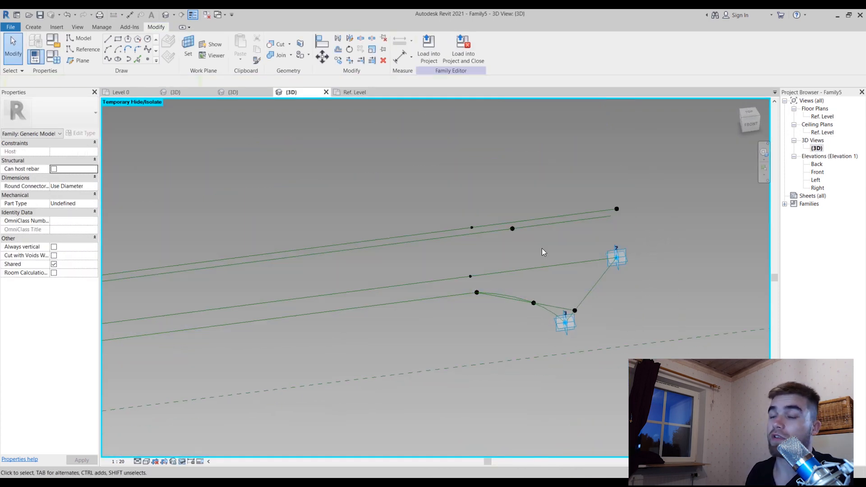
{"action": "middle_click_drag", "start_coordinate": [640, 197], "coordinate": [631, 234], "text": "shift"}
{"action": "scroll", "coordinate": [313, 210], "scroll_direction": "up", "scroll_amount": 1}
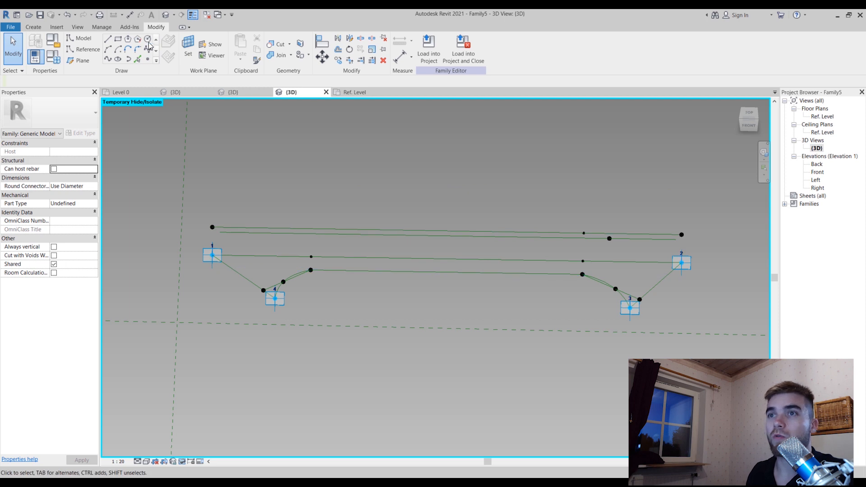
{"action": "left_click", "coordinate": [149, 59]}
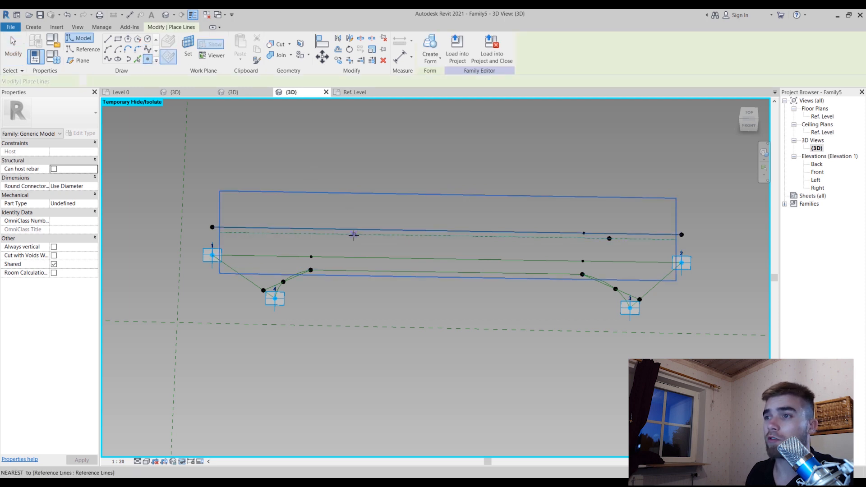
{"action": "left_click", "coordinate": [354, 234]}
{"action": "left_click", "coordinate": [393, 238]}
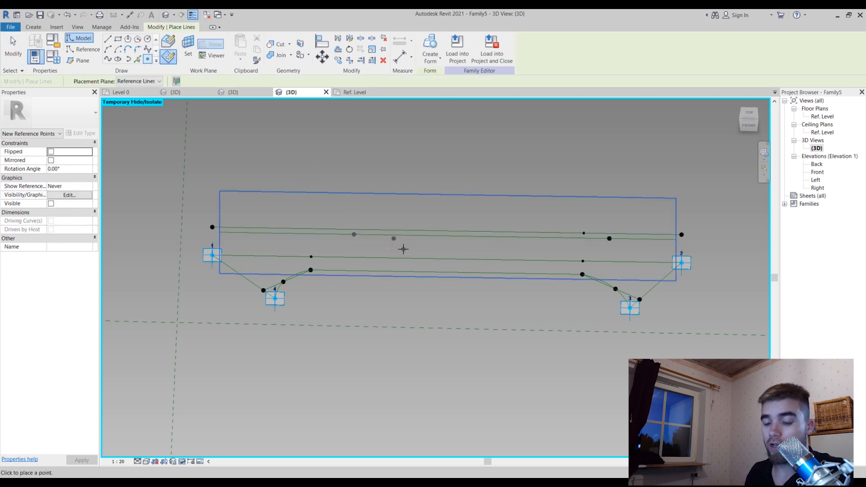
{"action": "key", "text": "ctrl+z"}
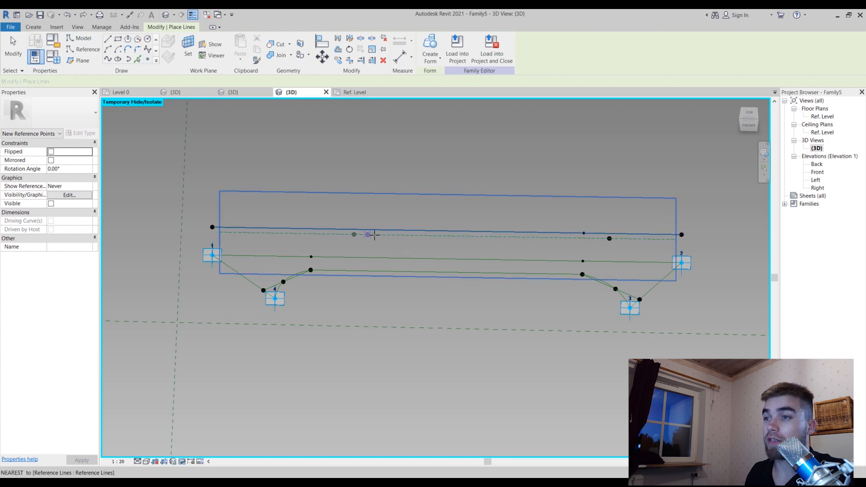
{"action": "key", "text": "ctrl+z"}
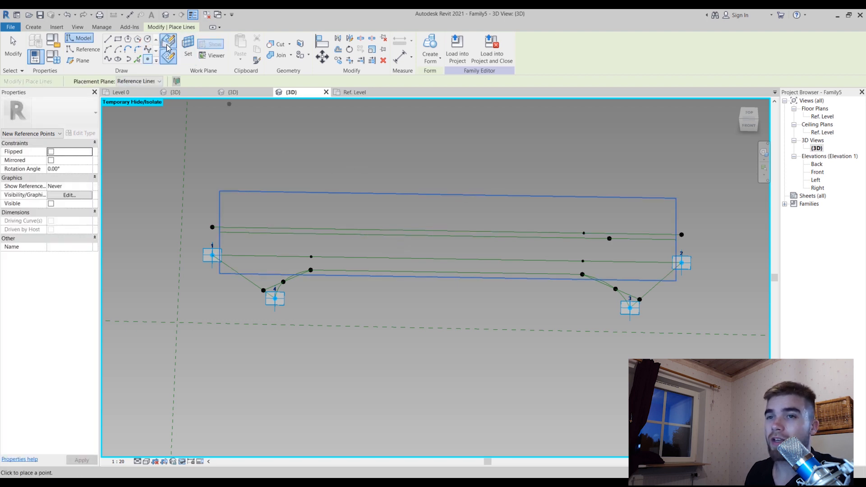
Place two reference points on the Top Thickness offset reference line, using face-based placement so the line hosts them
{"action": "left_click", "coordinate": [167, 43]}
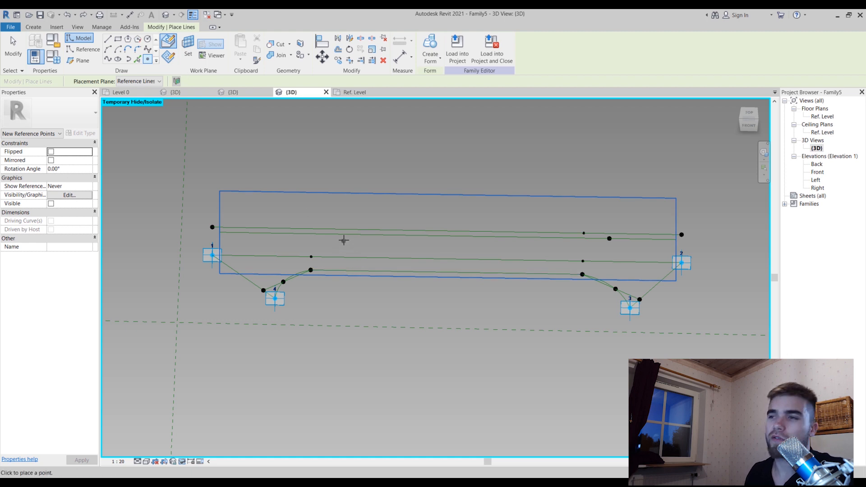
{"action": "scroll", "coordinate": [343, 240], "scroll_direction": "up", "scroll_amount": 2}
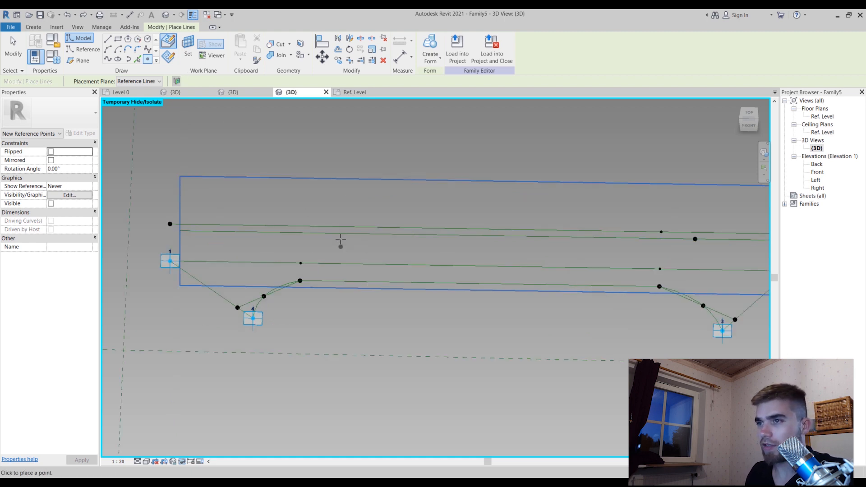
{"action": "left_click", "coordinate": [340, 233]}
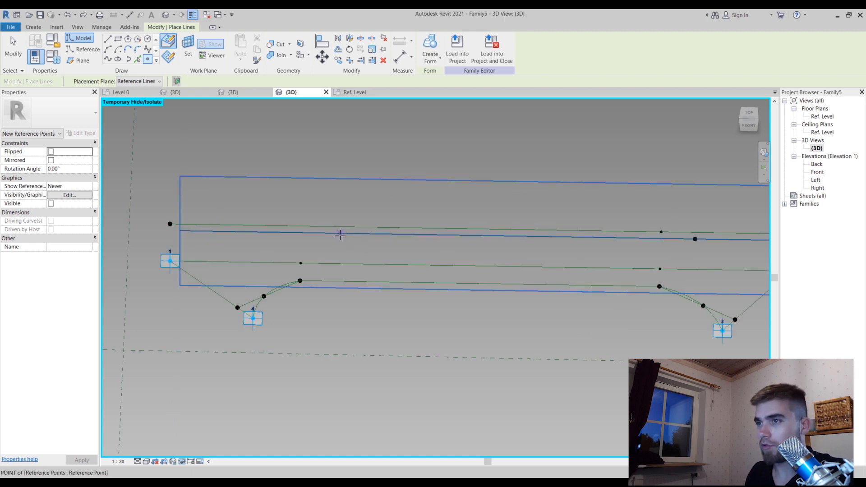
{"action": "left_click", "coordinate": [453, 236]}
{"action": "key", "text": "Escape"}
{"action": "key", "text": "Escape"}
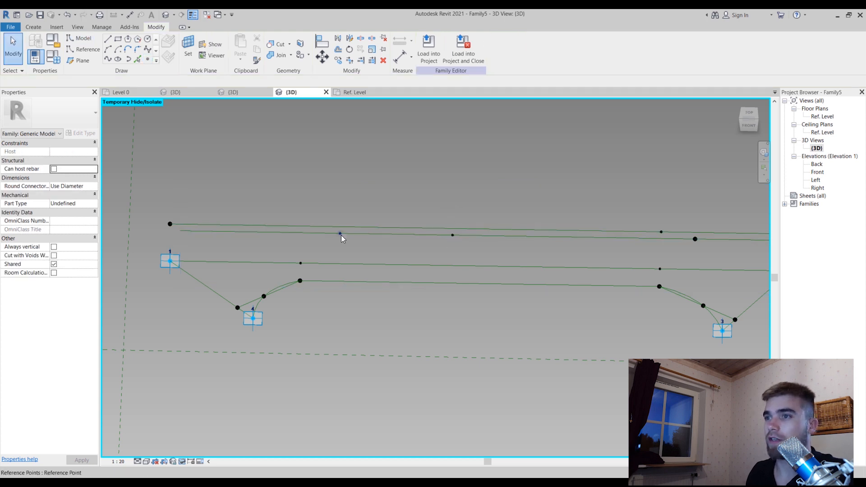
Set the two hosted points' Normalized Curve Parameter to 1 and 0, one at each end of the offset reference line
{"action": "left_click", "coordinate": [341, 233]}
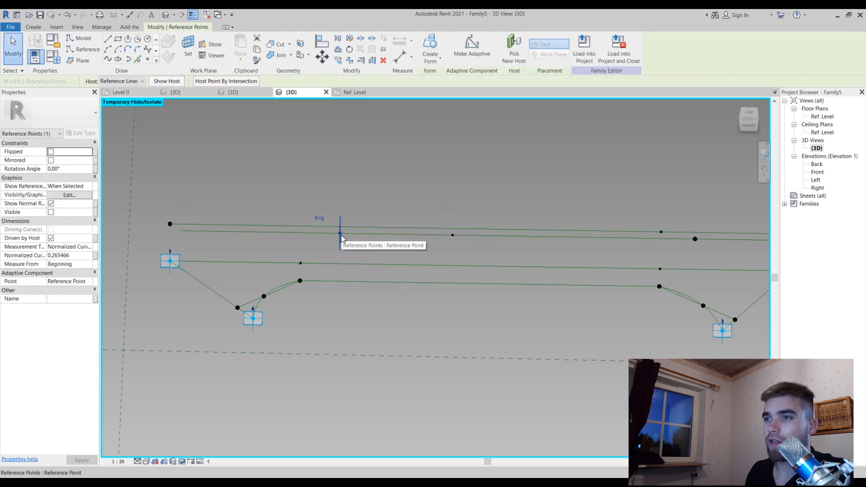
{"action": "left_click", "coordinate": [85, 256]}
{"action": "type", "text": "1"}
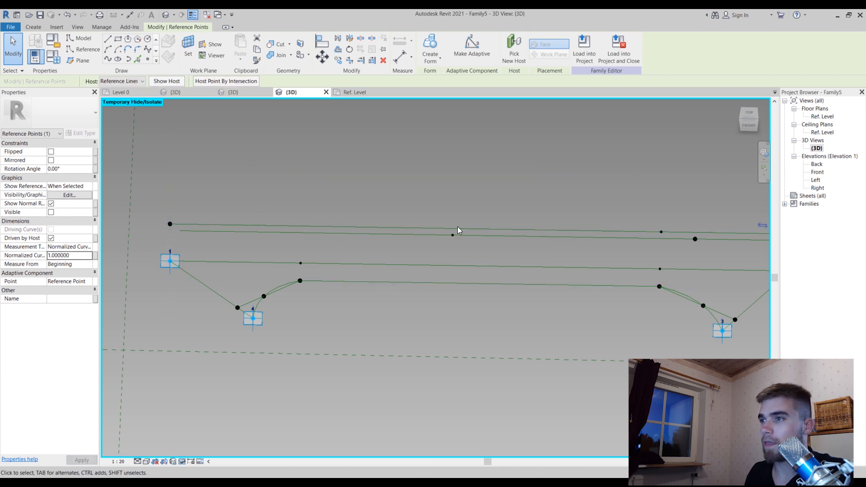
{"action": "left_click", "coordinate": [451, 235]}
{"action": "left_click", "coordinate": [79, 257]}
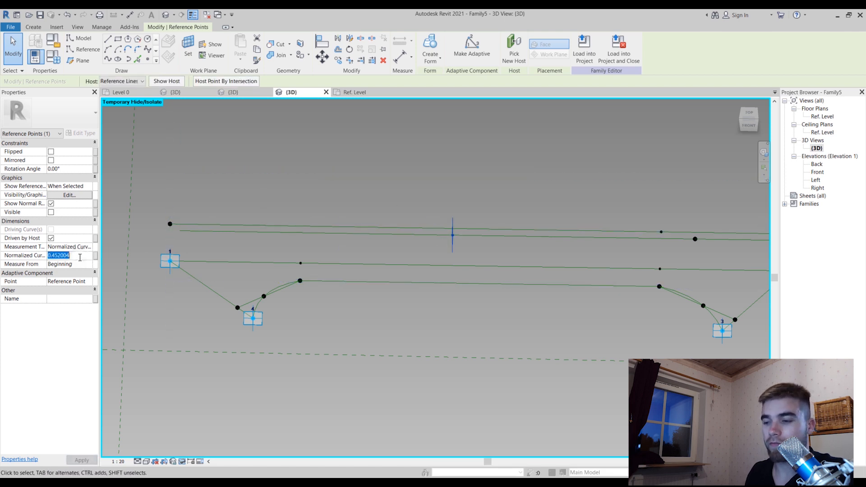
{"action": "left_click", "coordinate": [391, 157]}
{"action": "middle_click_drag", "start_coordinate": [391, 157], "coordinate": [389, 225], "text": "shift"}
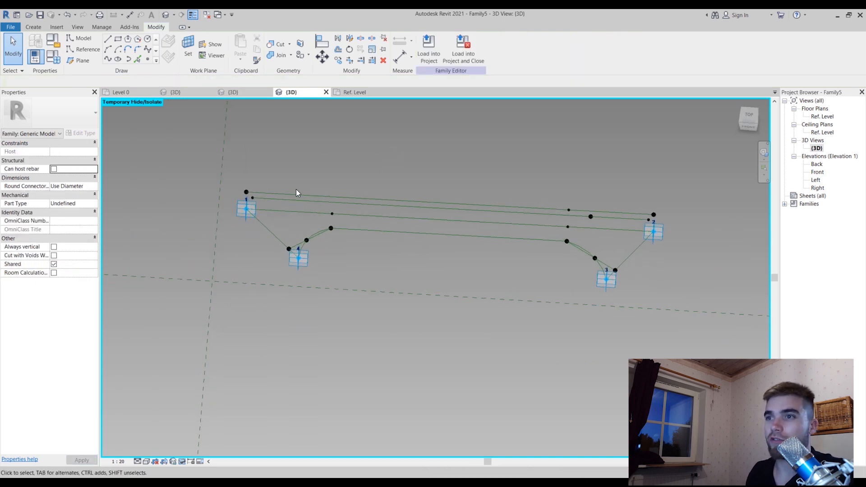
Connect the end points of the raised and offset lines near adaptive point 1, and make the connecting line a reference line
{"action": "scroll", "coordinate": [296, 188], "scroll_direction": "up", "scroll_amount": 3}
{"action": "left_click", "coordinate": [209, 207]}
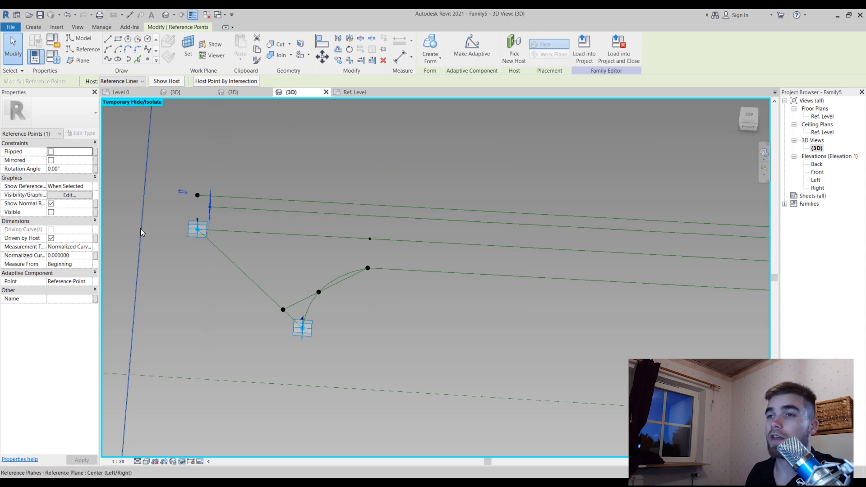
{"action": "scroll", "coordinate": [140, 230], "scroll_direction": "down", "scroll_amount": 3}
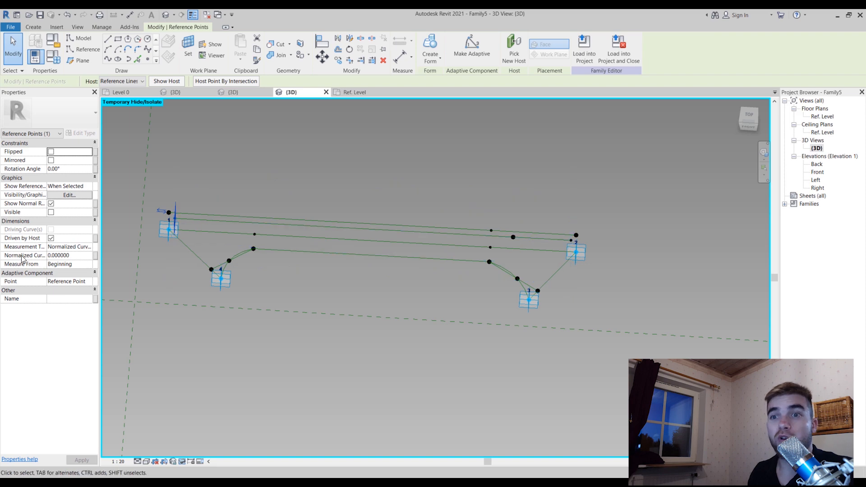
{"action": "scroll", "coordinate": [159, 208], "scroll_direction": "up", "scroll_amount": 4}
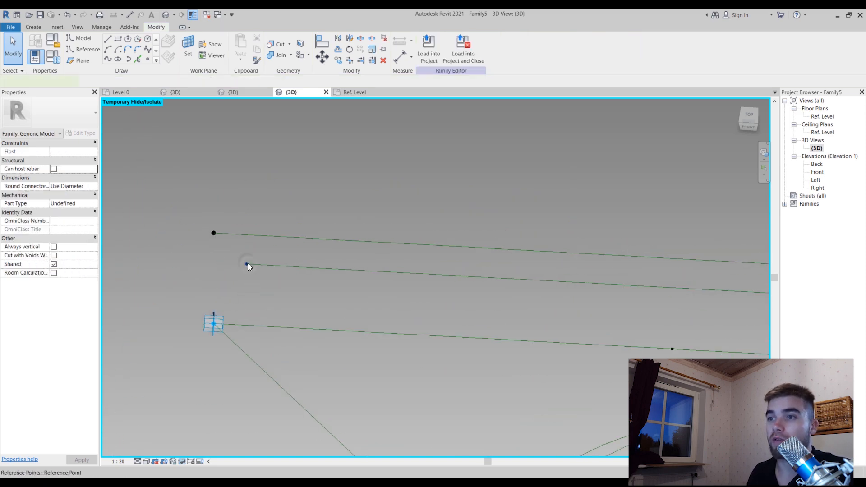
{"action": "left_click", "coordinate": [213, 231], "text": "ctrl"}
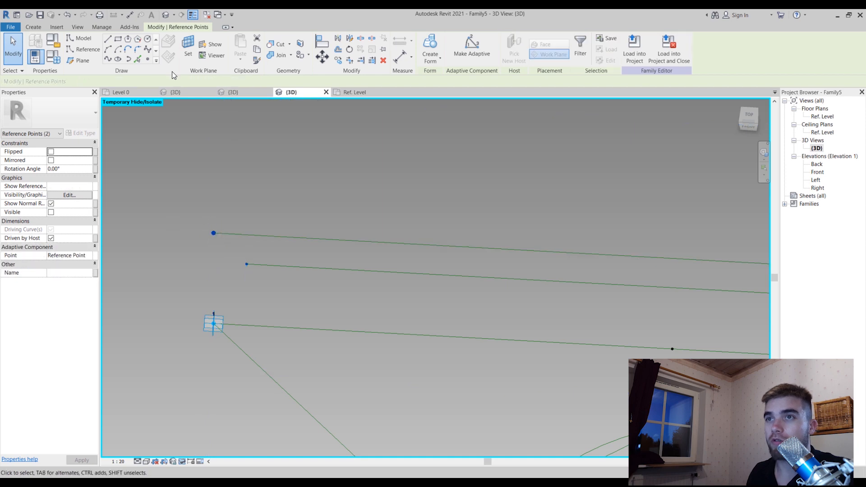
{"action": "left_click", "coordinate": [107, 60]}
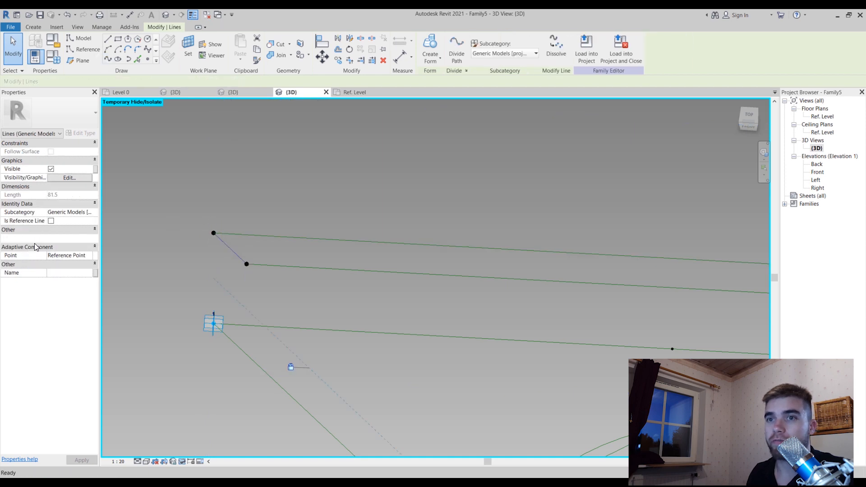
{"action": "left_click", "coordinate": [52, 221]}
{"action": "left_click", "coordinate": [293, 179]}
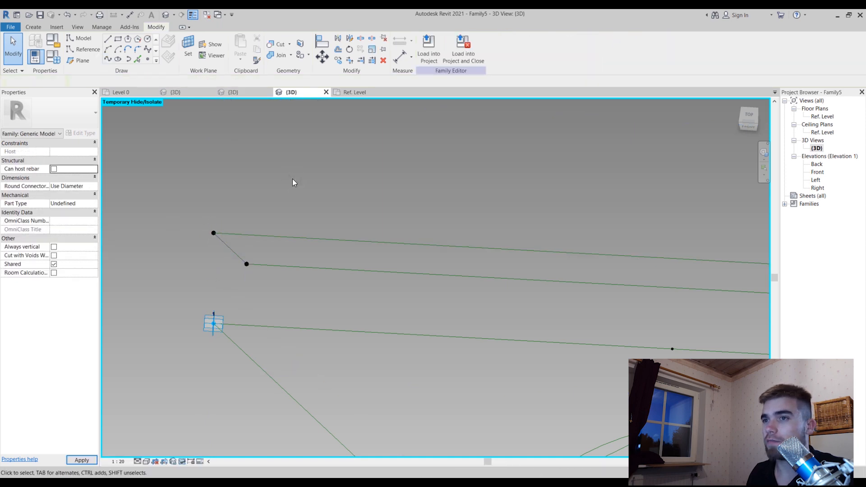
Connect the raised and offset lines' end points near adaptive point 2, and make that connecting line a reference line
{"action": "scroll", "coordinate": [292, 179], "scroll_direction": "down", "scroll_amount": 4}
{"action": "scroll", "coordinate": [296, 184], "scroll_direction": "down", "scroll_amount": 3}
{"action": "scroll", "coordinate": [719, 246], "scroll_direction": "up", "scroll_amount": 8}
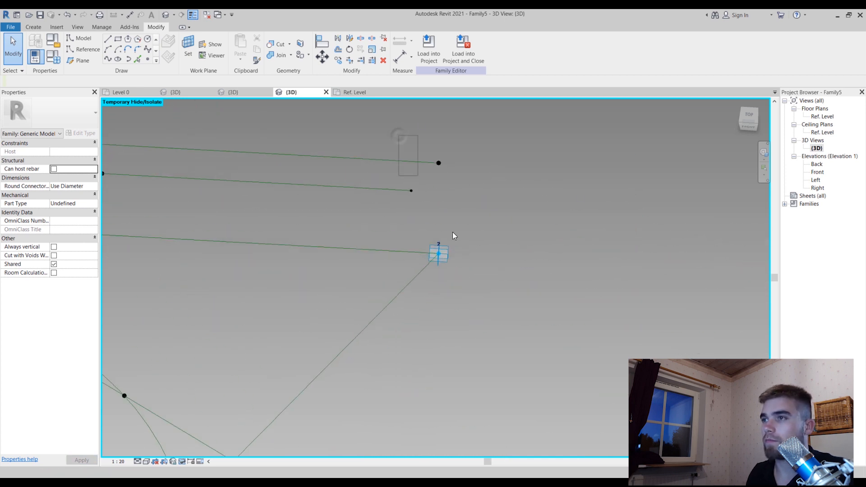
{"action": "left_click_drag", "start_coordinate": [398, 136], "coordinate": [480, 224]}
{"action": "left_click", "coordinate": [51, 228]}
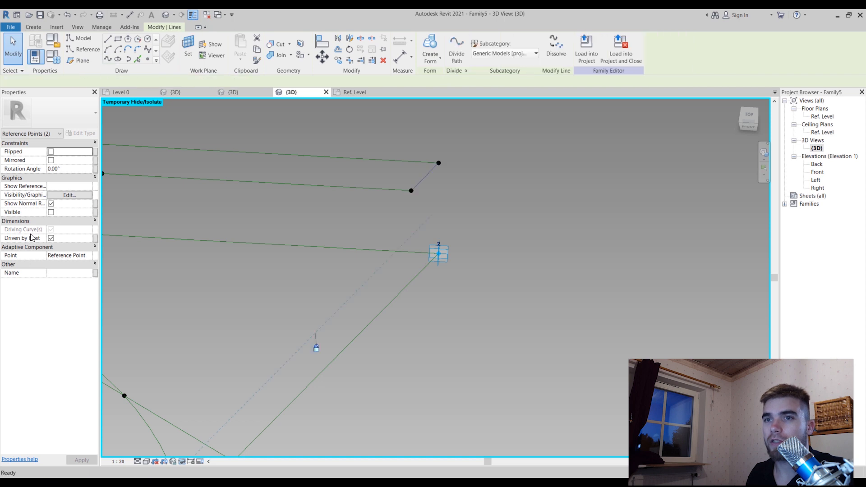
{"action": "left_click", "coordinate": [634, 186]}
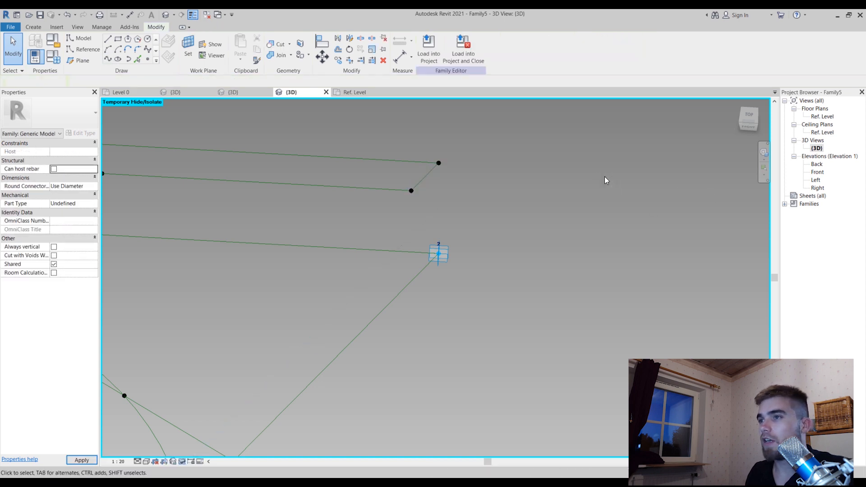
Save the family in the Documents folder as Present Adaptive Component Profile
{"action": "scroll", "coordinate": [604, 177], "scroll_direction": "down", "scroll_amount": 2}
{"action": "middle_click_drag", "start_coordinate": [604, 177], "coordinate": [414, 287], "text": "shift"}
{"action": "scroll", "coordinate": [375, 358], "scroll_direction": "down", "scroll_amount": 2}
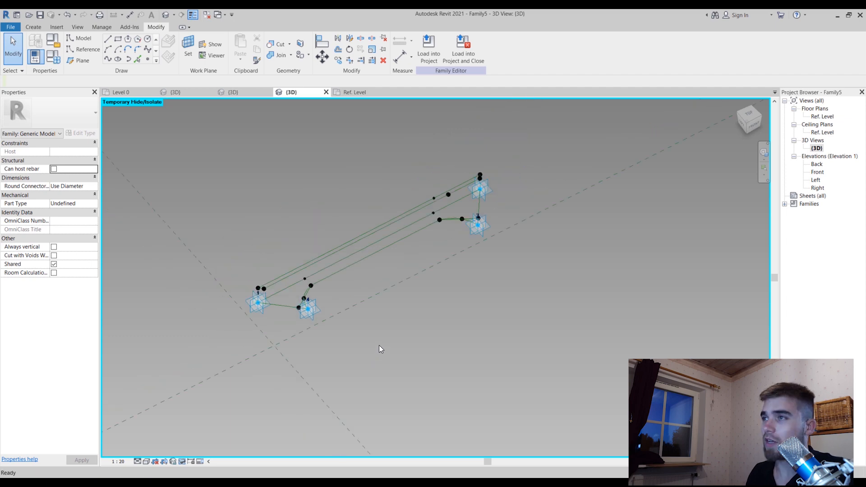
{"action": "key", "text": "ctrl+s"}
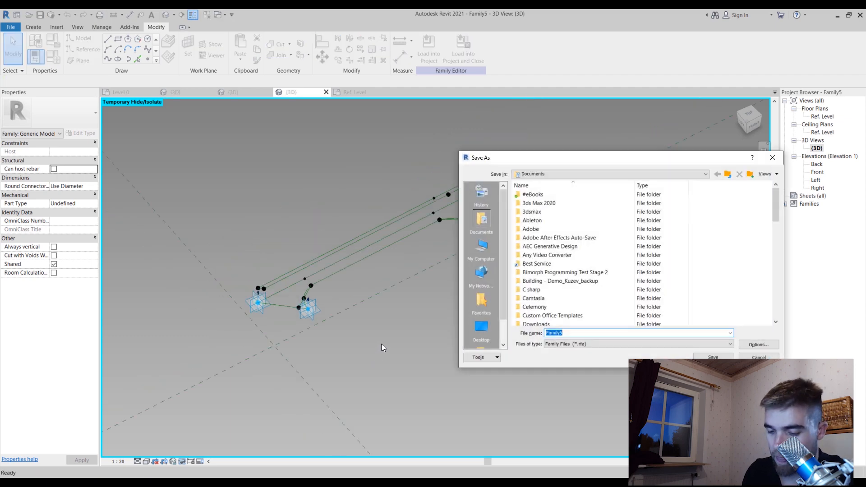
{"action": "type", "text": "Prene"}
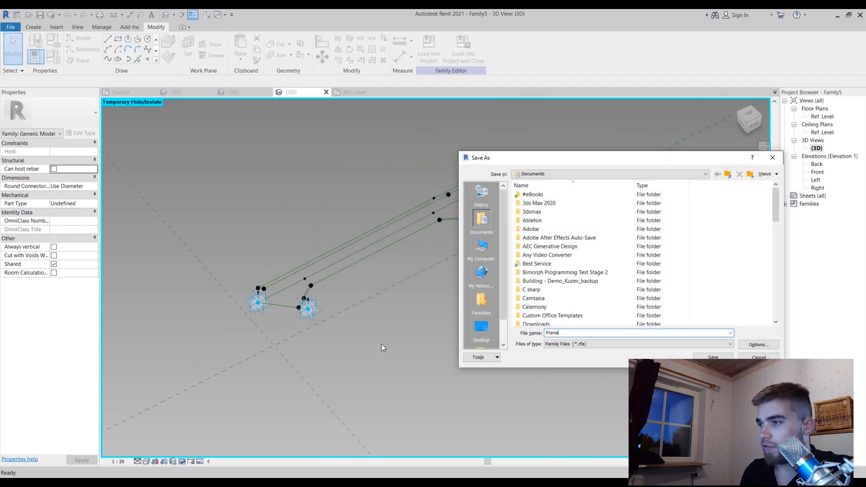
{"action": "key", "text": "BackSpace"}
{"action": "key", "text": "BackSpace"}
{"action": "type", "text": "sent "}
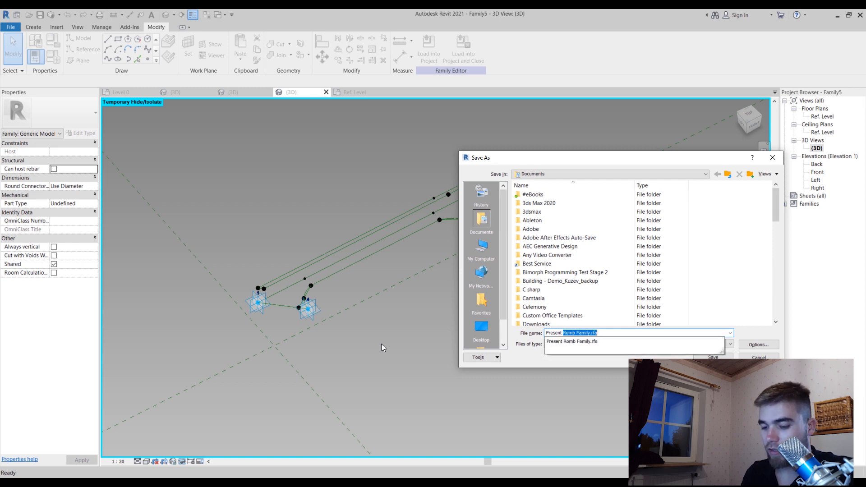
{"action": "type", "text": "Adaptive Component Profi"}
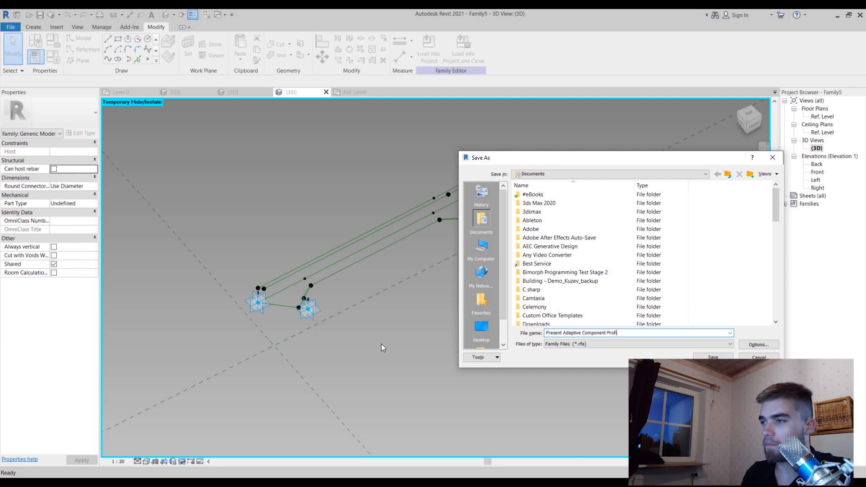
{"action": "type", "text": "le"}
{"action": "key", "text": "Return"}
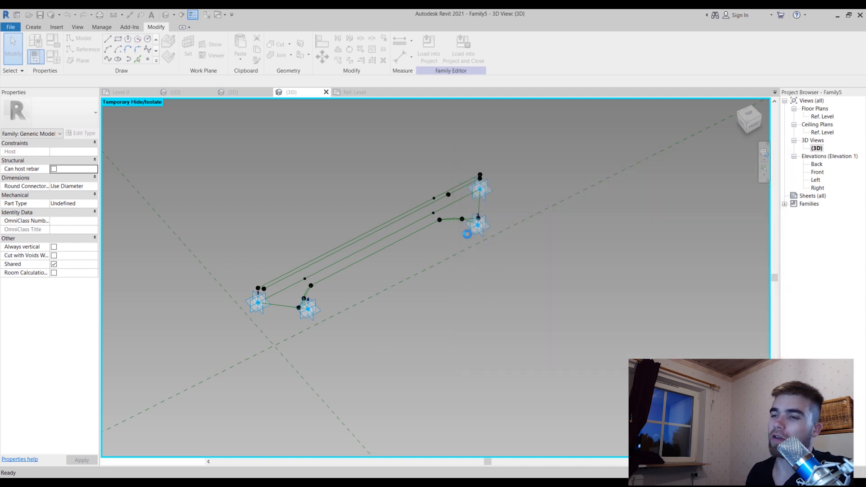
Select the closed upper loop of reference lines with the lower chamfered profile chain and create a form between them
{"action": "left_click", "coordinate": [404, 221]}
{"action": "left_click", "coordinate": [434, 328]}
{"action": "scroll", "coordinate": [421, 282], "scroll_direction": "up", "scroll_amount": 1}
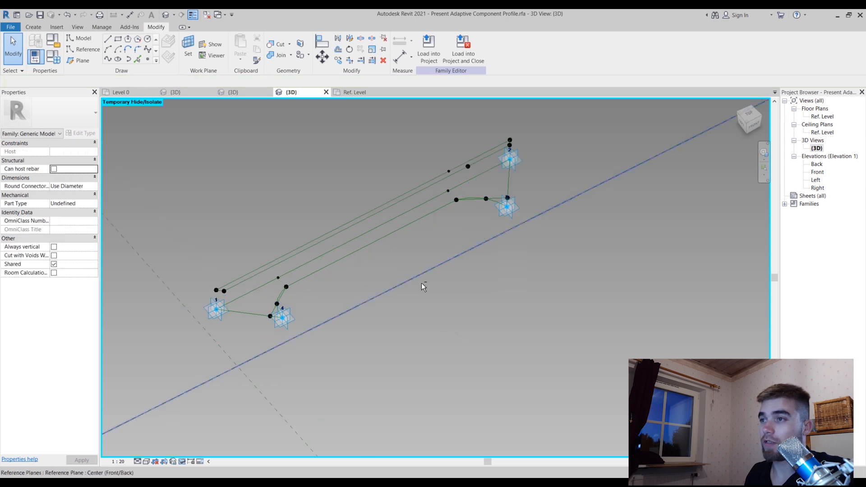
{"action": "middle_click_drag", "start_coordinate": [422, 283], "coordinate": [391, 145], "text": "shift"}
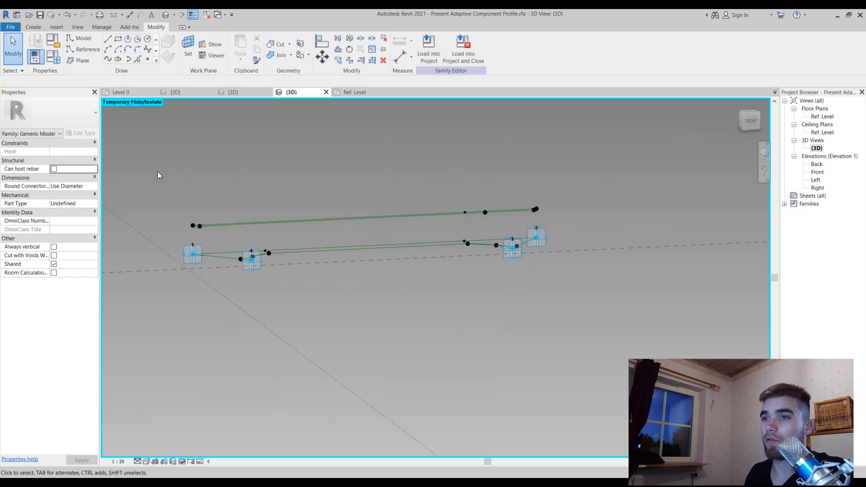
{"action": "left_click_drag", "start_coordinate": [156, 172], "coordinate": [586, 227]}
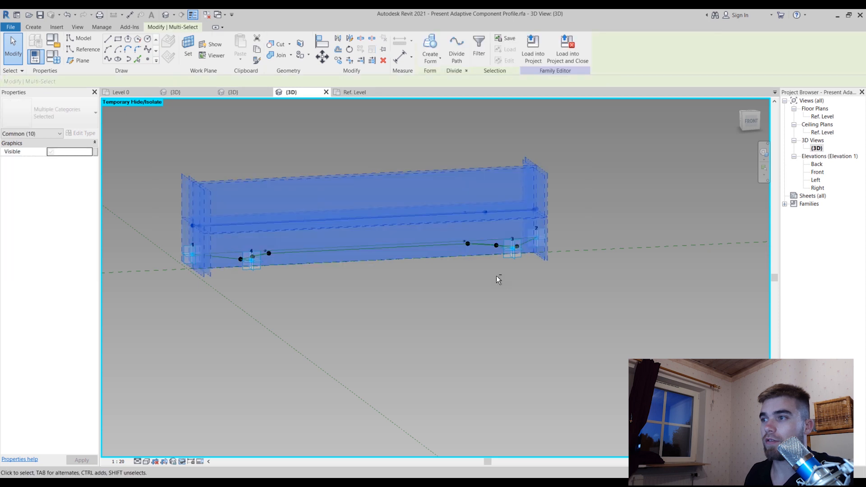
{"action": "middle_click_drag", "start_coordinate": [496, 276], "coordinate": [498, 225], "text": "shift"}
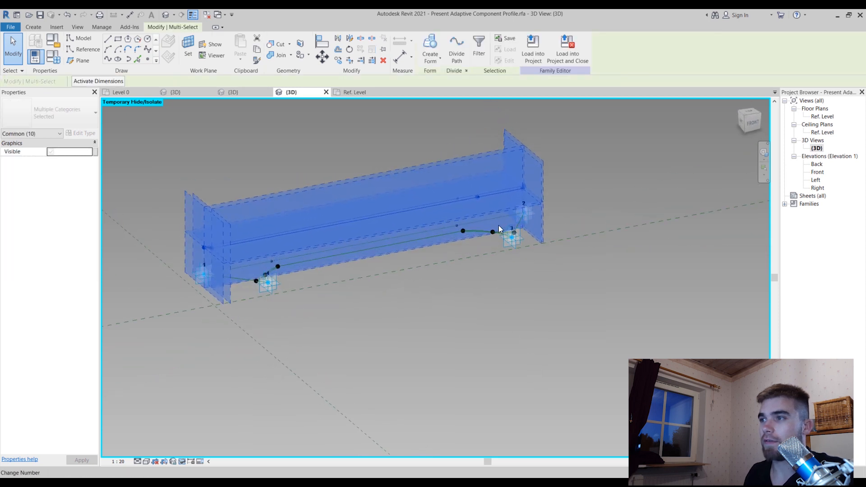
{"action": "left_click", "coordinate": [440, 237], "text": "ctrl"}
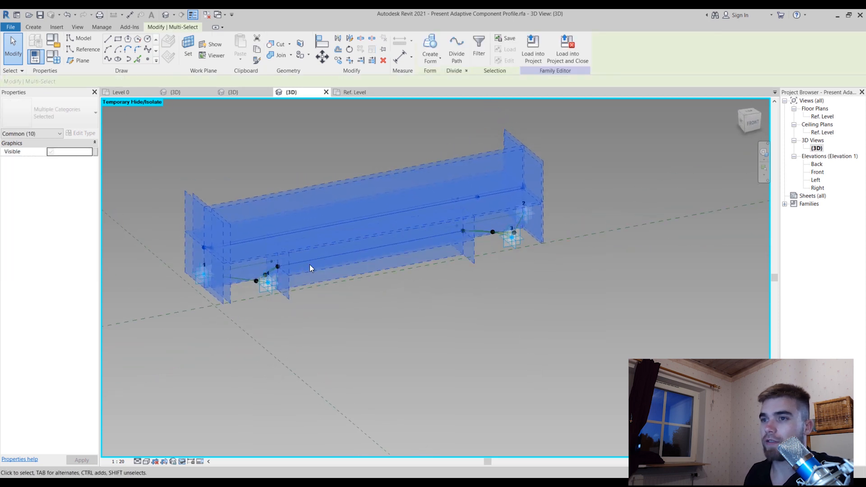
{"action": "left_click", "coordinate": [239, 276], "text": "ctrl"}
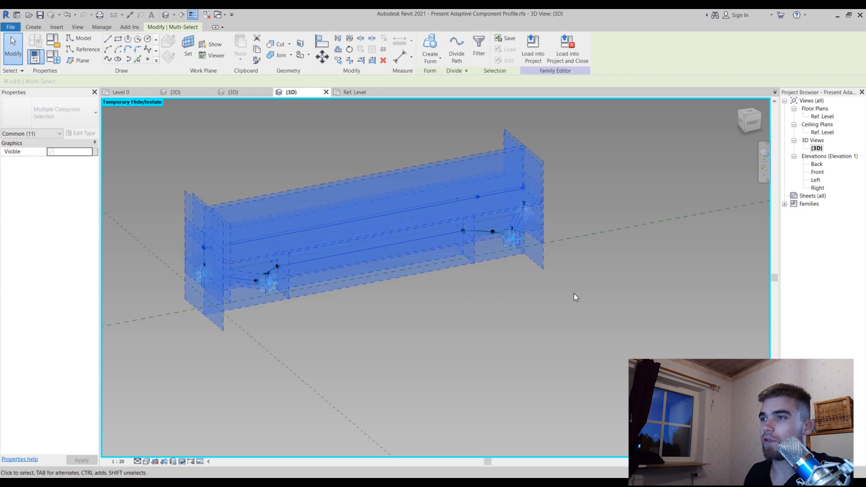
{"action": "left_click", "coordinate": [434, 44]}
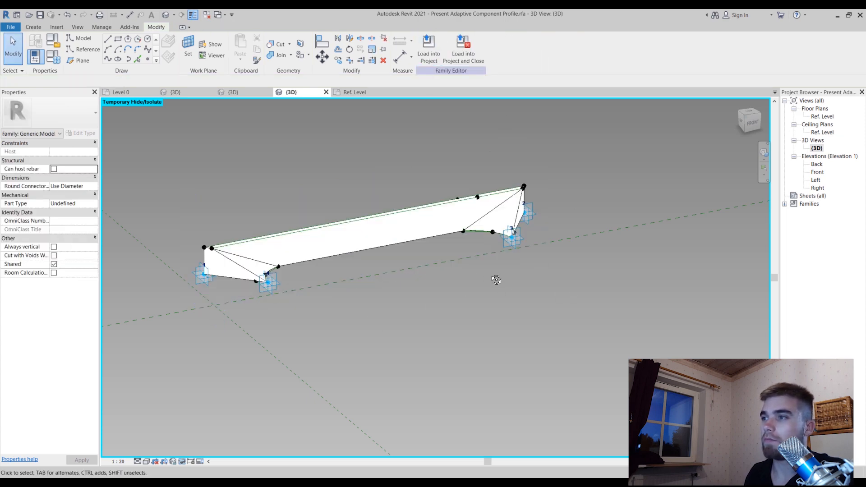
{"action": "middle_click_drag", "start_coordinate": [496, 279], "coordinate": [489, 223], "text": "shift"}
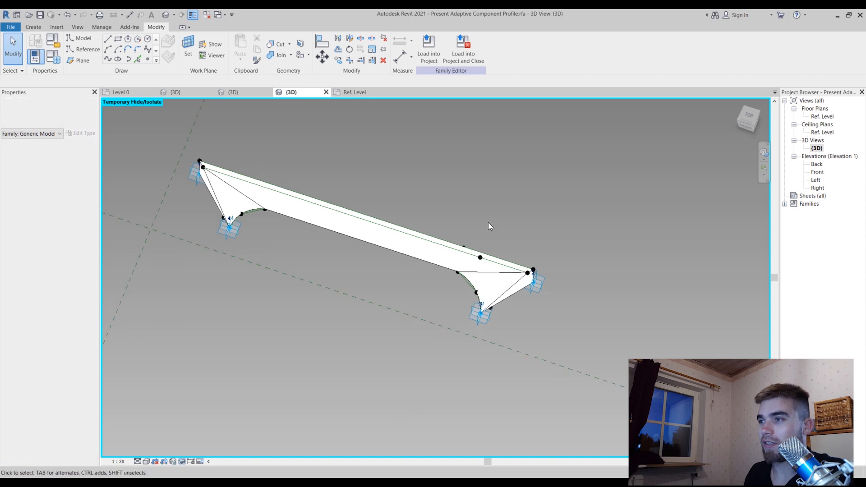
Set the 3D view's visual style to Shaded and compare the solid form with the reference photo of the facade panel
{"action": "scroll", "coordinate": [488, 221], "scroll_direction": "up", "scroll_amount": 3}
{"action": "middle_click_drag", "start_coordinate": [391, 331], "coordinate": [433, 342], "text": "shift"}
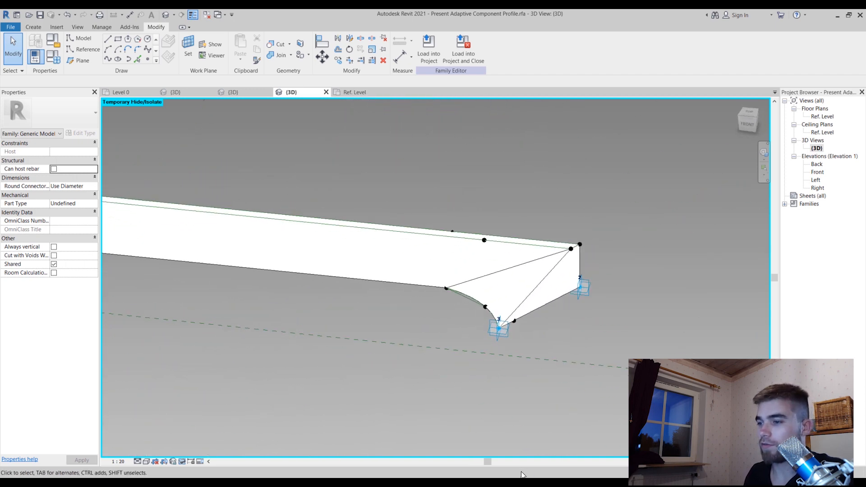
{"action": "left_click", "coordinate": [138, 462]}
{"action": "left_click", "coordinate": [146, 462]}
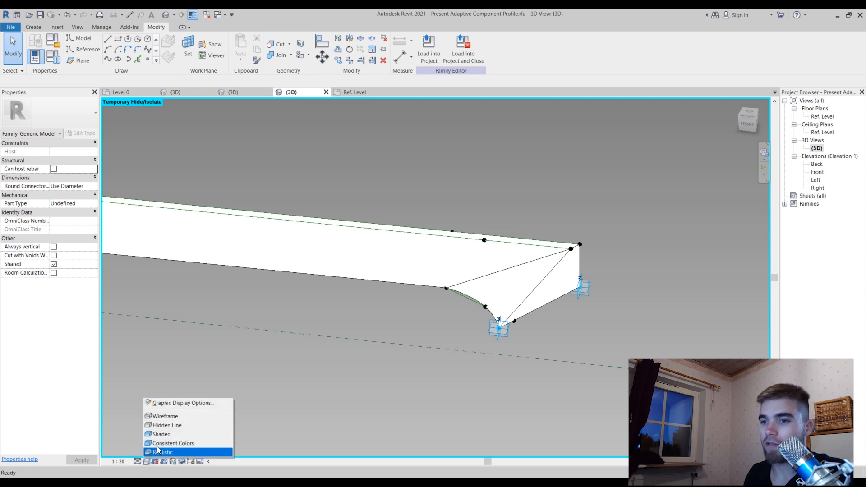
{"action": "left_click", "coordinate": [164, 435]}
{"action": "scroll", "coordinate": [742, 189], "scroll_direction": "down", "scroll_amount": 2}
{"action": "middle_click_drag", "start_coordinate": [563, 284], "coordinate": [582, 300], "text": "shift"}
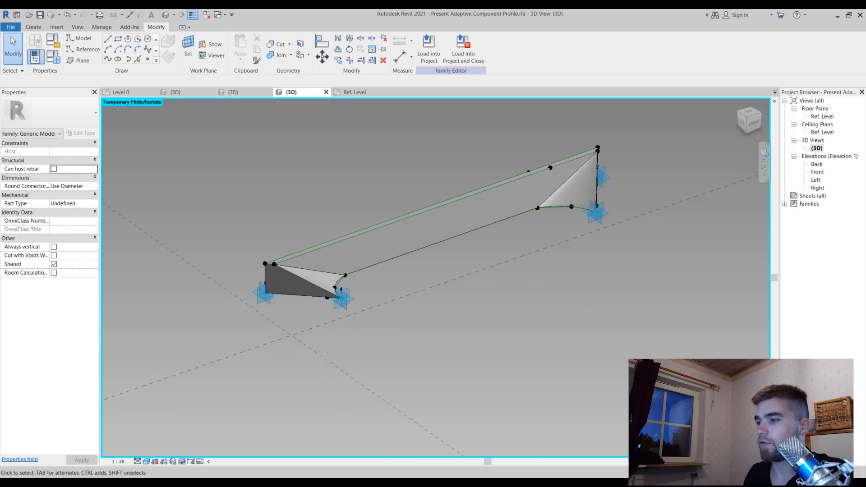
{"action": "left_click", "coordinate": [612, 443]}
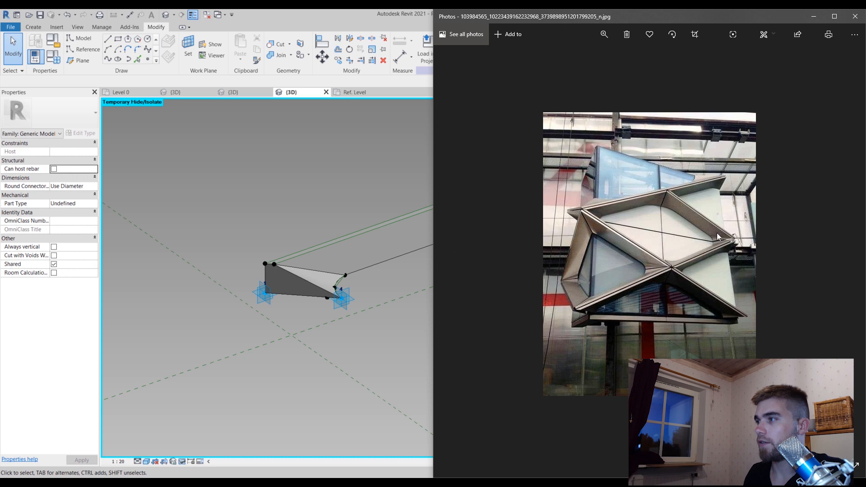
{"action": "left_click", "coordinate": [353, 341]}
{"action": "middle_click_drag", "start_coordinate": [321, 355], "coordinate": [477, 190], "text": "shift"}
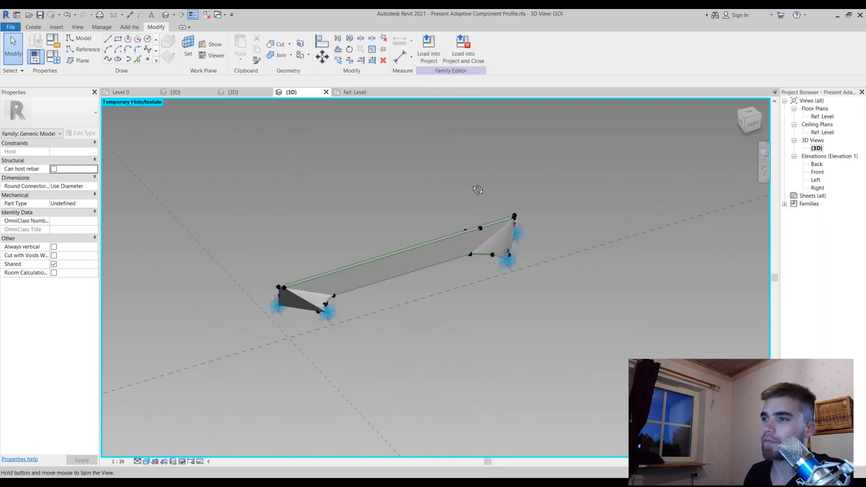
Load the adaptive profile family into Present Romb Family.rfa only, leaving out Project1.rvt
{"action": "left_click", "coordinate": [437, 47]}
{"action": "left_click", "coordinate": [379, 200]}
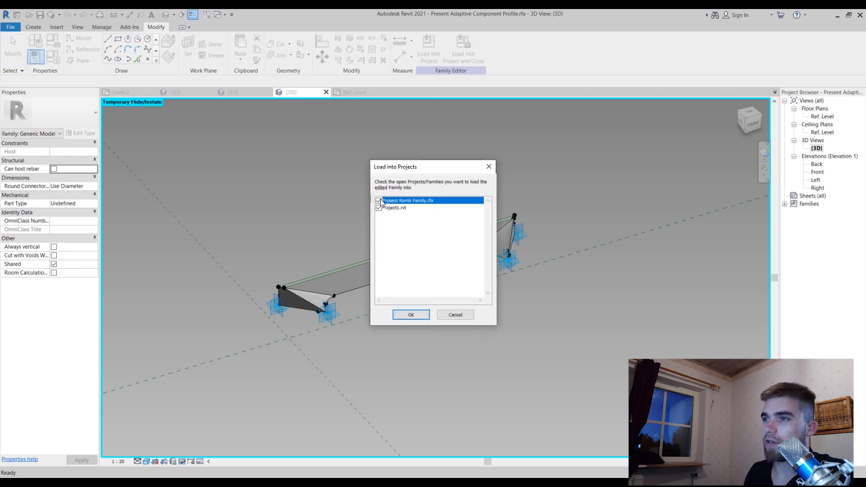
{"action": "left_click", "coordinate": [379, 208]}
{"action": "left_click", "coordinate": [408, 315]}
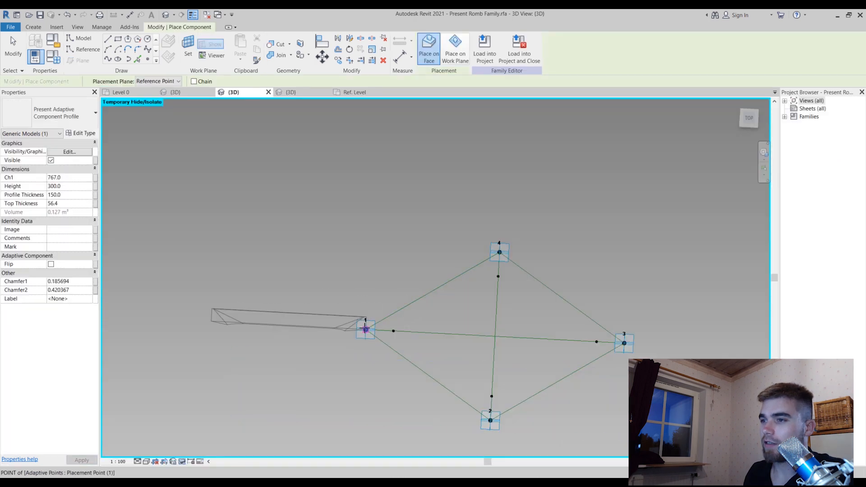
Place the adaptive profile component along the edges from adaptive point 1 to 4 and from 3 to 4, including their inner reference points
{"action": "left_click", "coordinate": [365, 330]}
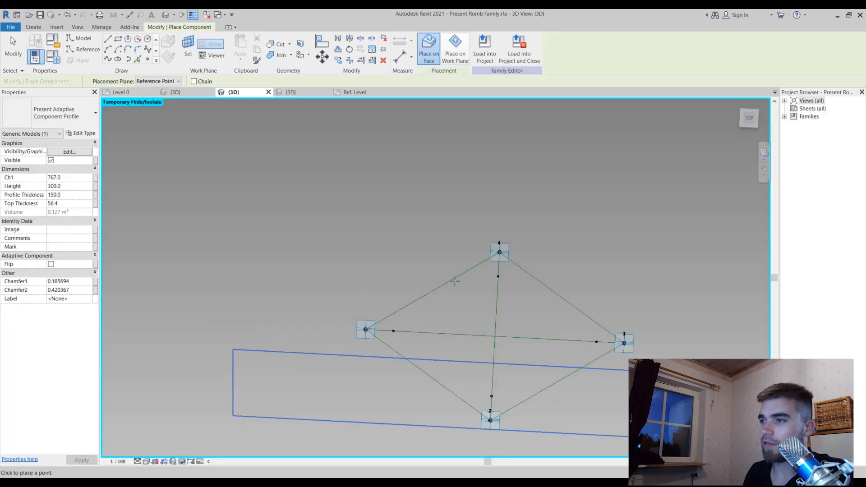
{"action": "left_click", "coordinate": [499, 253]}
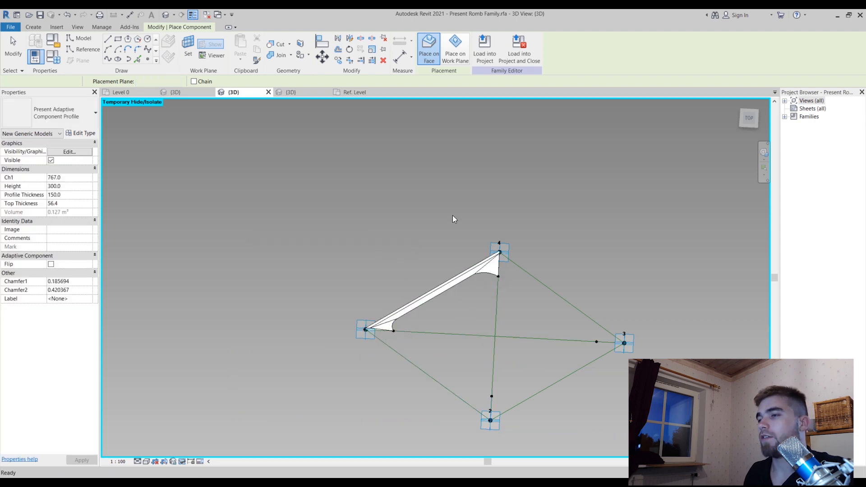
{"action": "scroll", "coordinate": [455, 213], "scroll_direction": "down", "scroll_amount": 2}
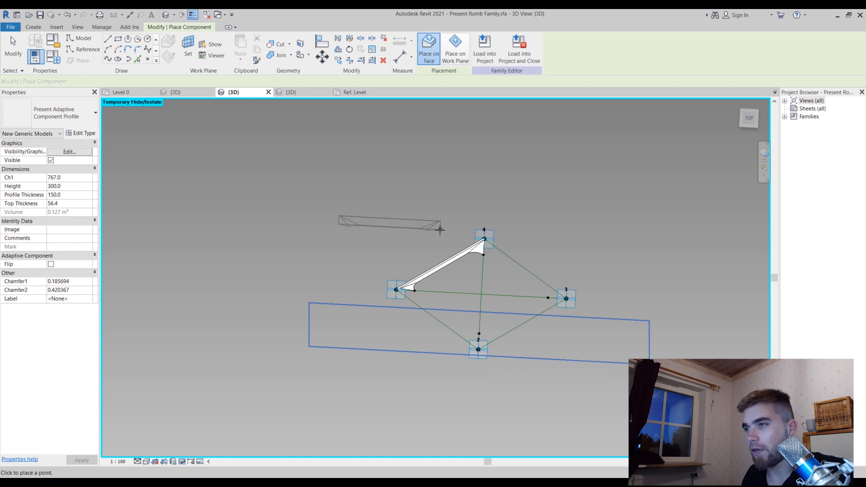
{"action": "scroll", "coordinate": [603, 283], "scroll_direction": "up", "scroll_amount": 1}
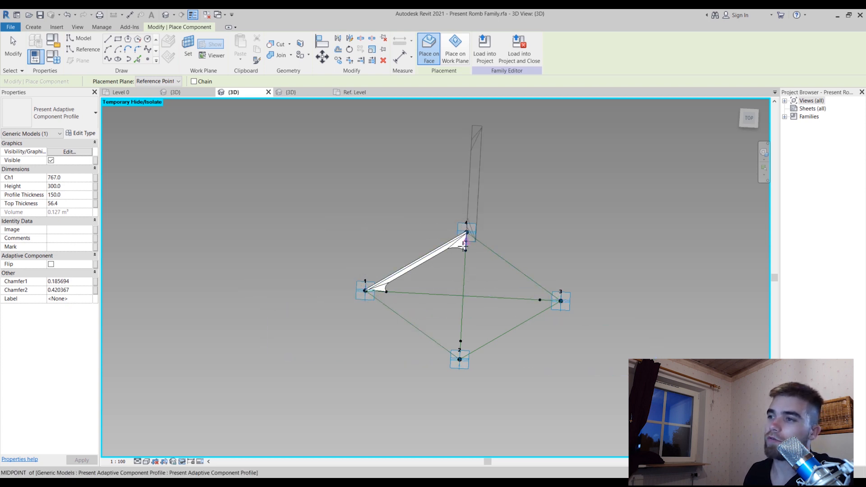
{"action": "left_click", "coordinate": [561, 300]}
{"action": "left_click", "coordinate": [467, 243]}
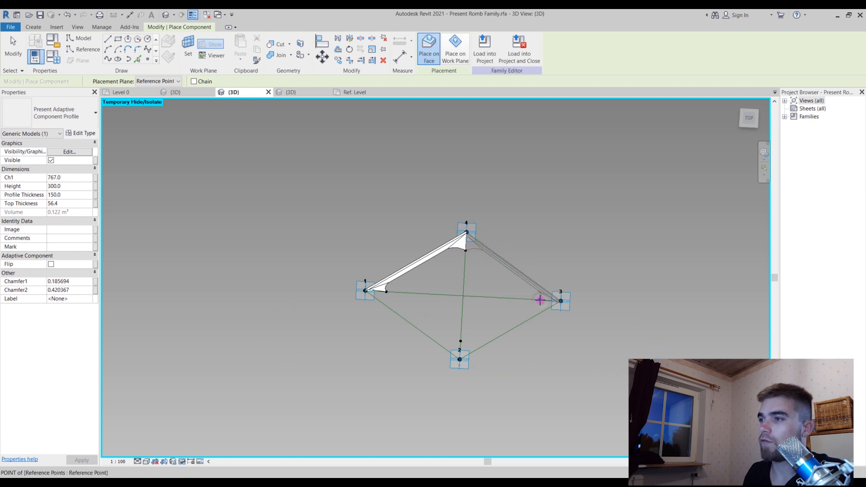
Place the profile component along the edges from adaptive point 3 to 2 and from 2 to 1, closing the rhomboid frame
{"action": "scroll", "coordinate": [573, 277], "scroll_direction": "up", "scroll_amount": 1}
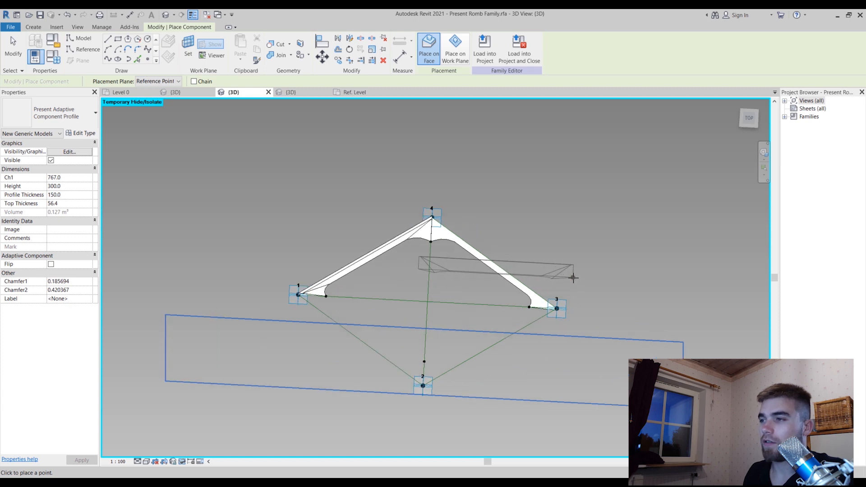
{"action": "middle_click_drag", "start_coordinate": [573, 278], "coordinate": [545, 320], "text": "shift"}
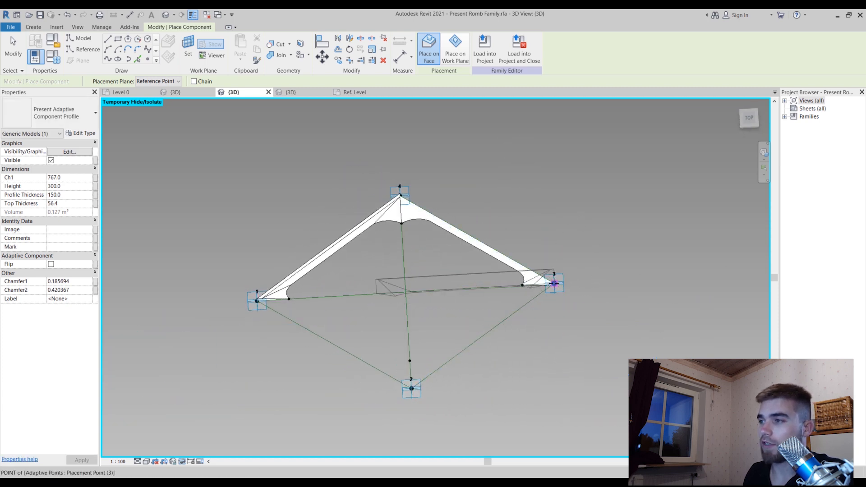
{"action": "left_click", "coordinate": [554, 283]}
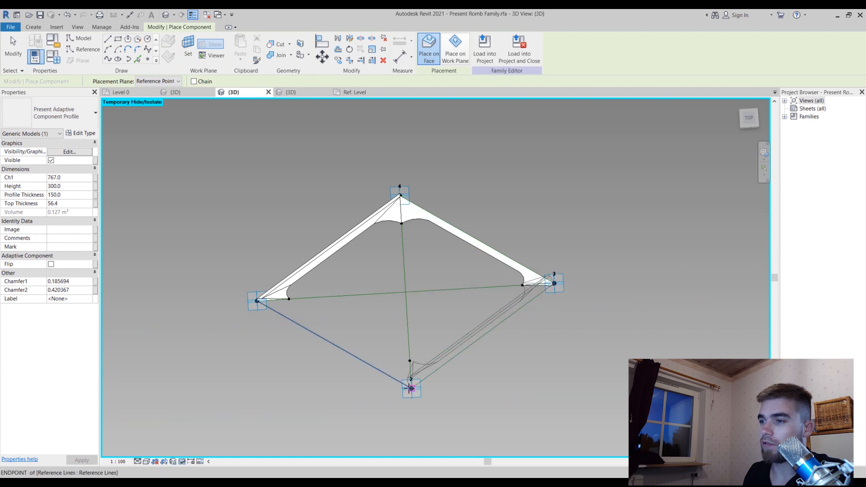
{"action": "left_click", "coordinate": [408, 369]}
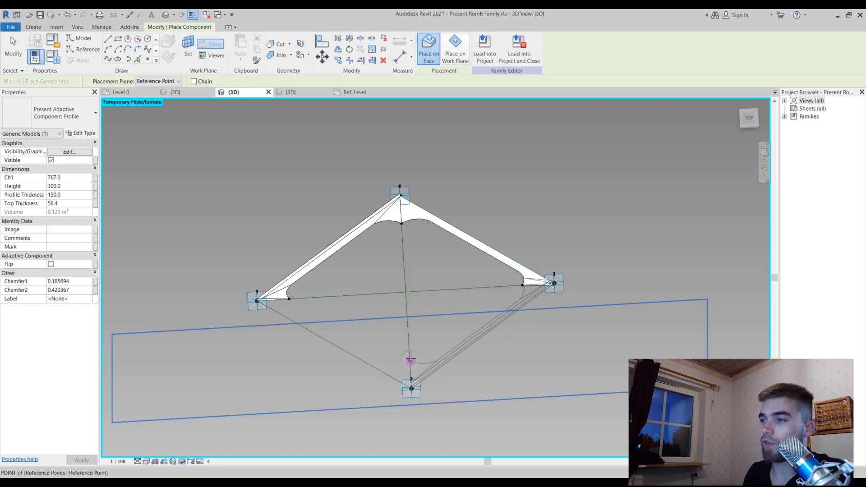
{"action": "left_click", "coordinate": [554, 283]}
{"action": "left_click", "coordinate": [411, 388]}
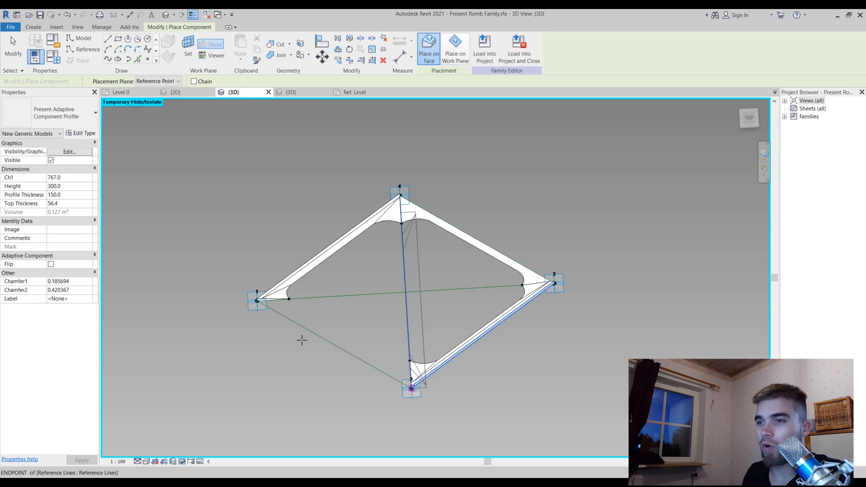
{"action": "left_click", "coordinate": [412, 388]}
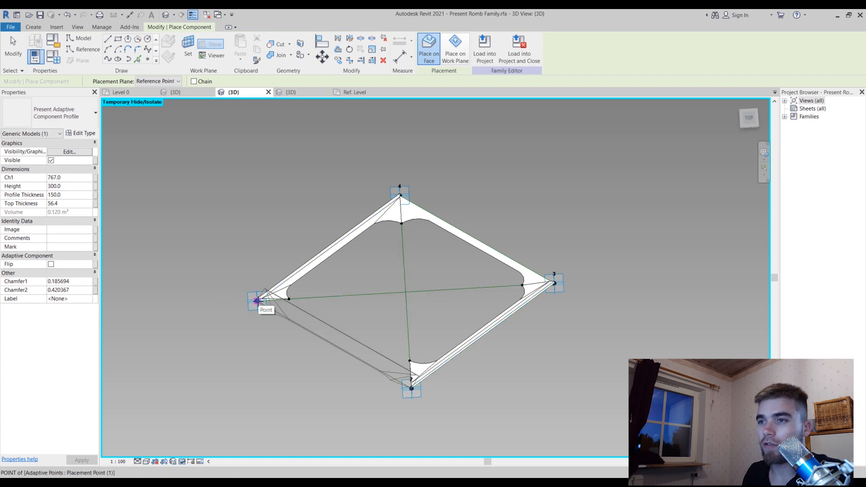
{"action": "left_click", "coordinate": [257, 301]}
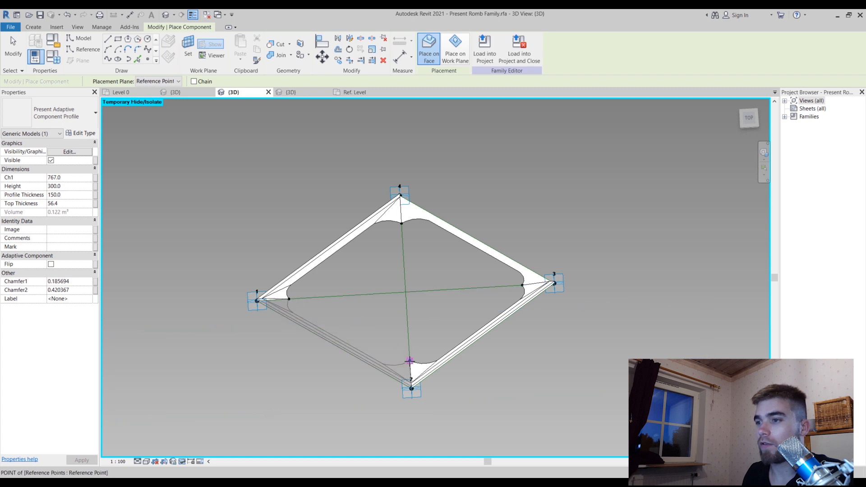
{"action": "left_click", "coordinate": [409, 361]}
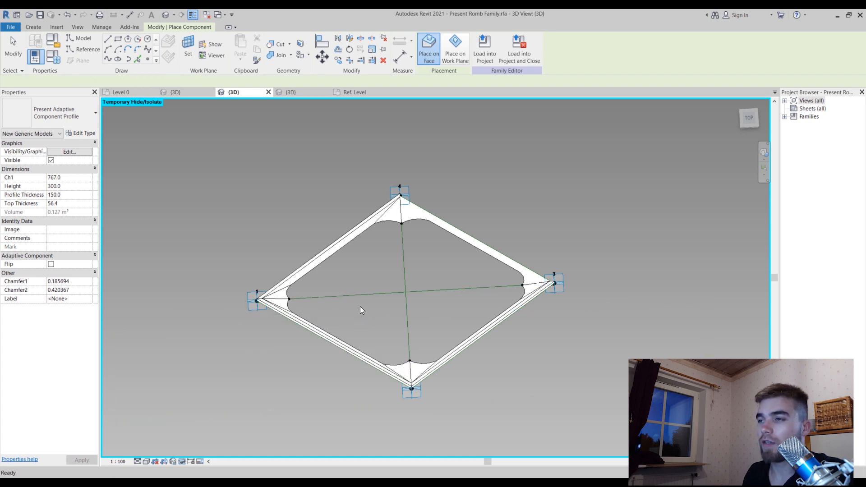
{"action": "key", "text": "Escape"}
{"action": "key", "text": "Escape"}
{"action": "key", "text": "Escape"}
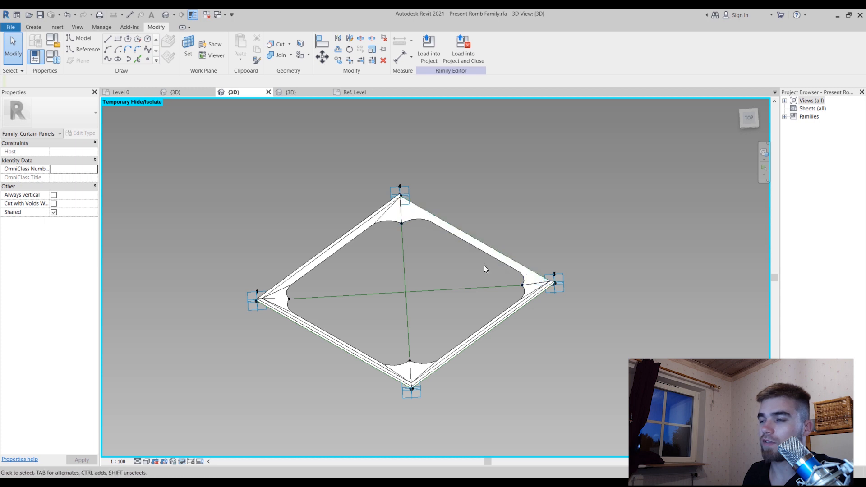
Turn on Flip for the profile component on the edge between adaptive points 3 and 4
{"action": "middle_click_drag", "start_coordinate": [423, 263], "coordinate": [429, 194], "text": "shift"}
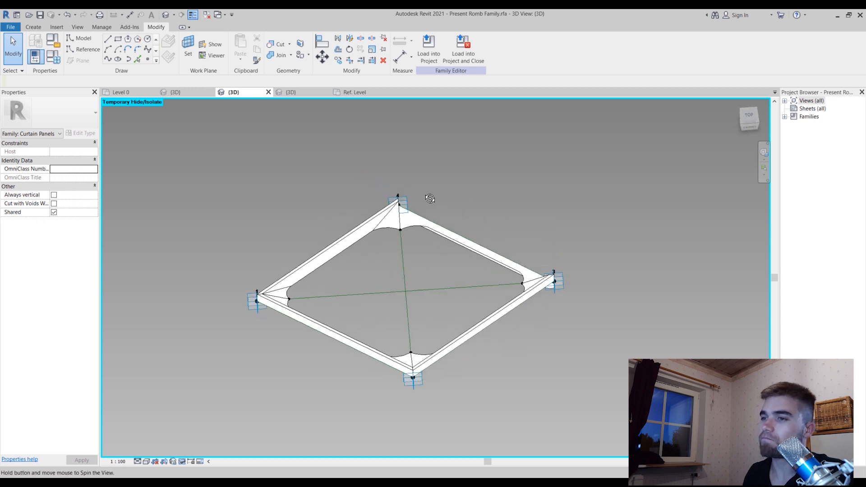
{"action": "left_click", "coordinate": [303, 325]}
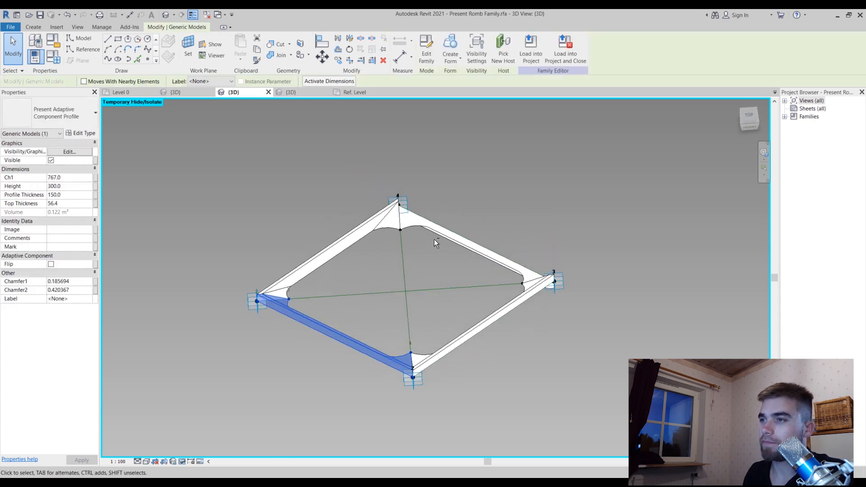
{"action": "middle_click_drag", "start_coordinate": [419, 262], "coordinate": [415, 288], "text": "shift"}
{"action": "left_click", "coordinate": [433, 220]}
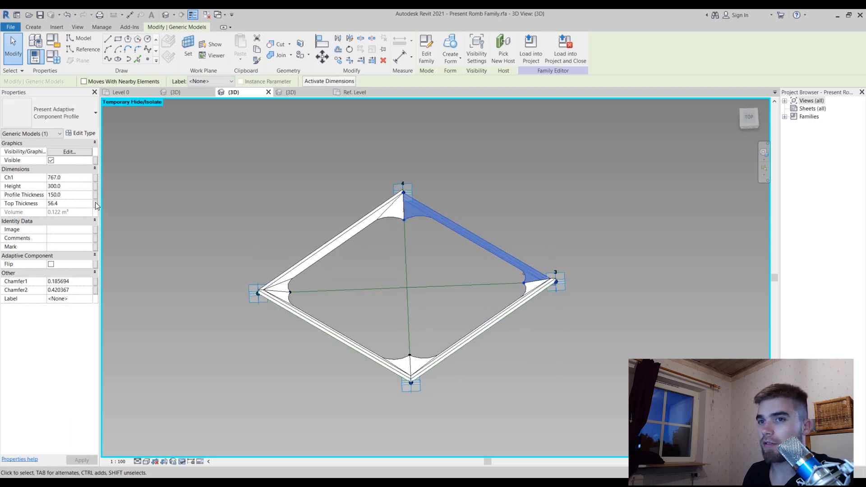
{"action": "left_click", "coordinate": [50, 264]}
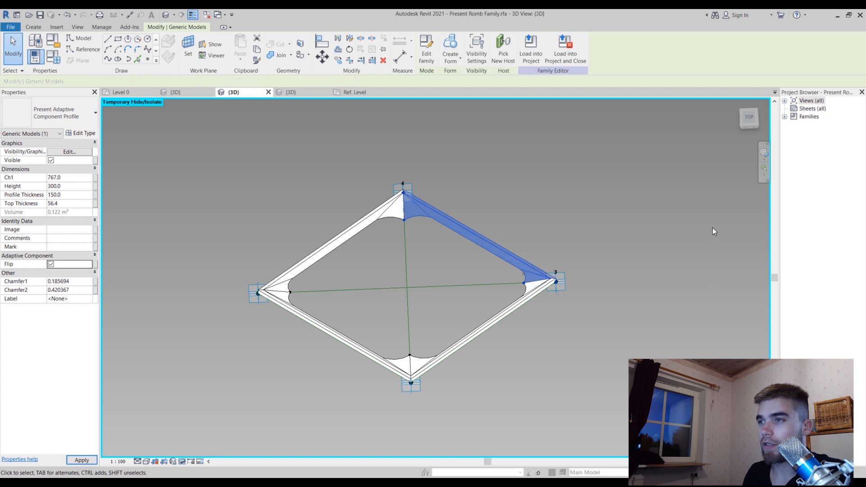
{"action": "left_click", "coordinate": [514, 415]}
Examine the frame from several angles and check the Flip setting and orientation of its individual profile components
{"action": "middle_click_drag", "start_coordinate": [513, 415], "coordinate": [346, 280], "text": "shift"}
{"action": "left_click", "coordinate": [350, 286]}
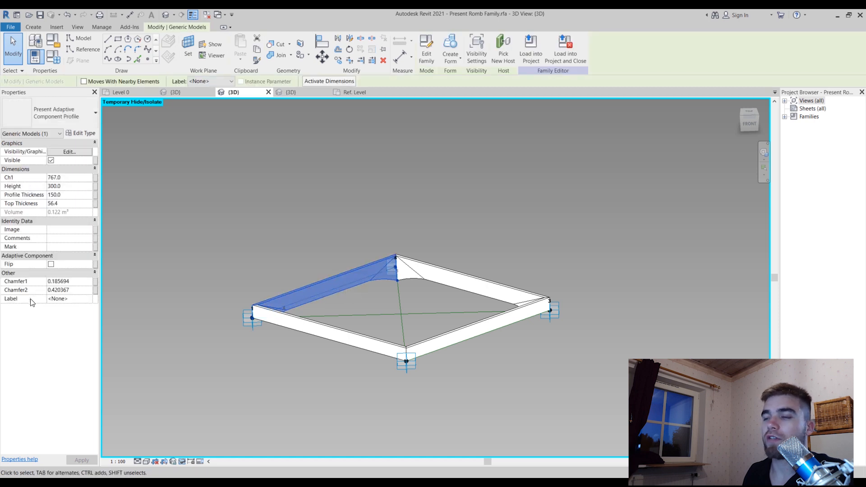
{"action": "middle_click_drag", "start_coordinate": [258, 316], "coordinate": [361, 422], "text": "shift"}
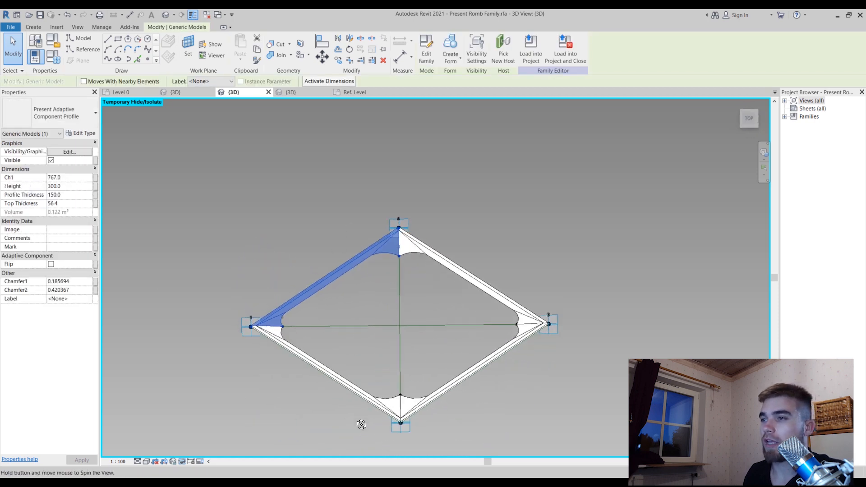
{"action": "scroll", "coordinate": [473, 136], "scroll_direction": "down", "scroll_amount": 3}
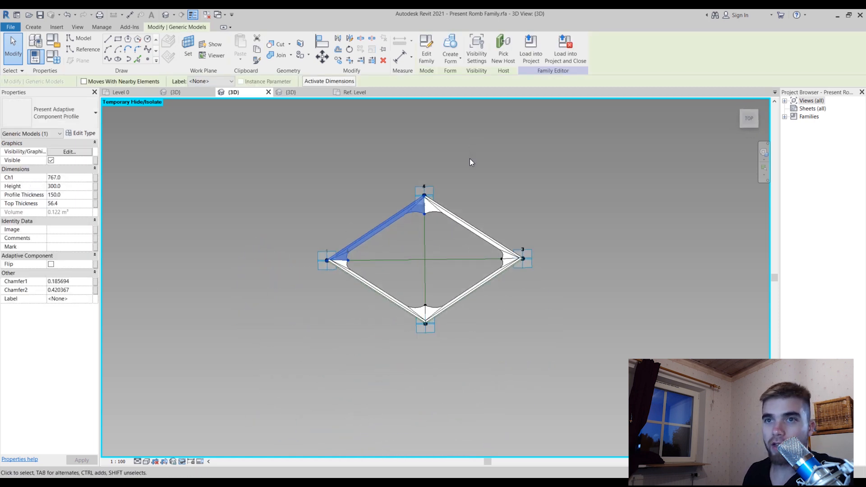
{"action": "scroll", "coordinate": [467, 161], "scroll_direction": "up", "scroll_amount": 3}
{"action": "left_click", "coordinate": [415, 241]}
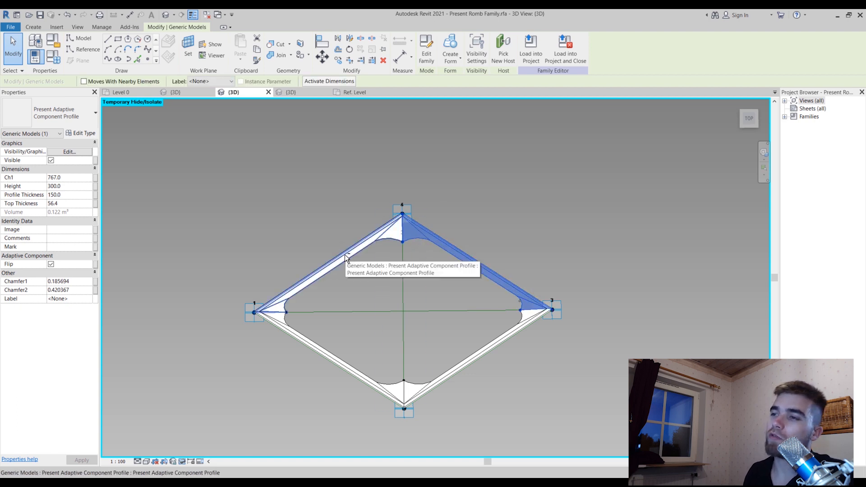
{"action": "left_click", "coordinate": [284, 306]}
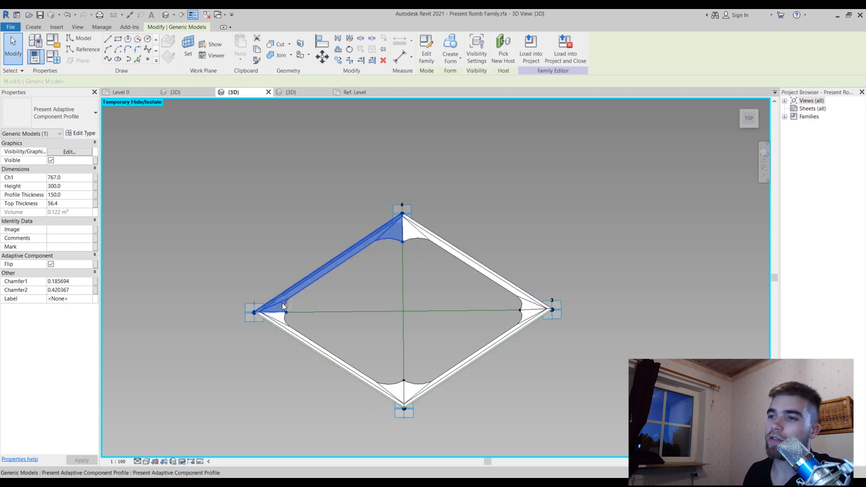
{"action": "left_click", "coordinate": [437, 245]}
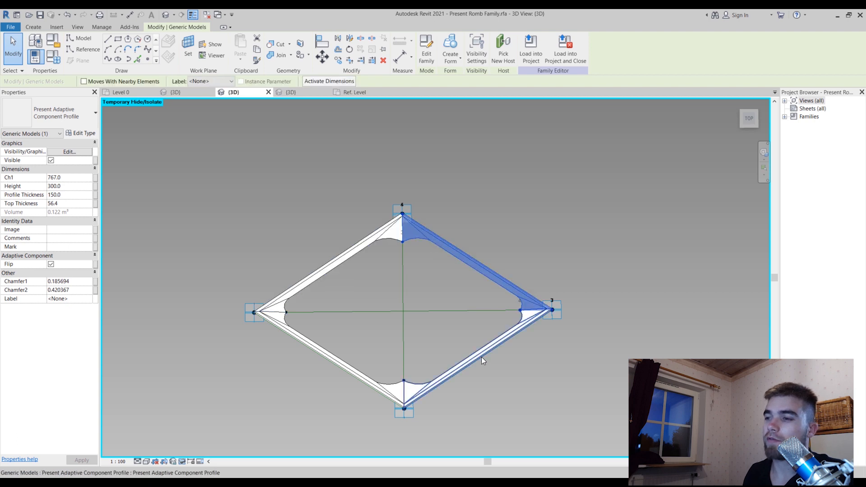
{"action": "left_click", "coordinate": [475, 357]}
Select all four profile components of the rhomboid frame and associate their Ch1 dimension with a new type family parameter named Ch1
{"action": "left_click", "coordinate": [390, 384]}
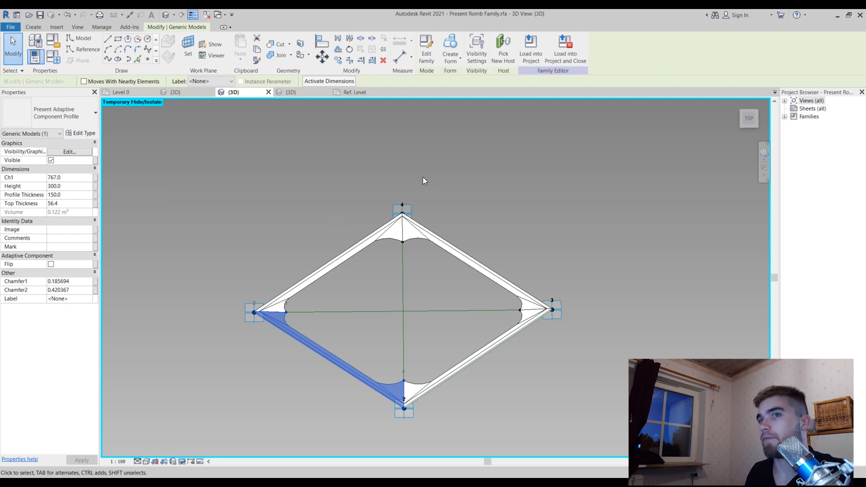
{"action": "left_click", "coordinate": [399, 240], "text": "ctrl"}
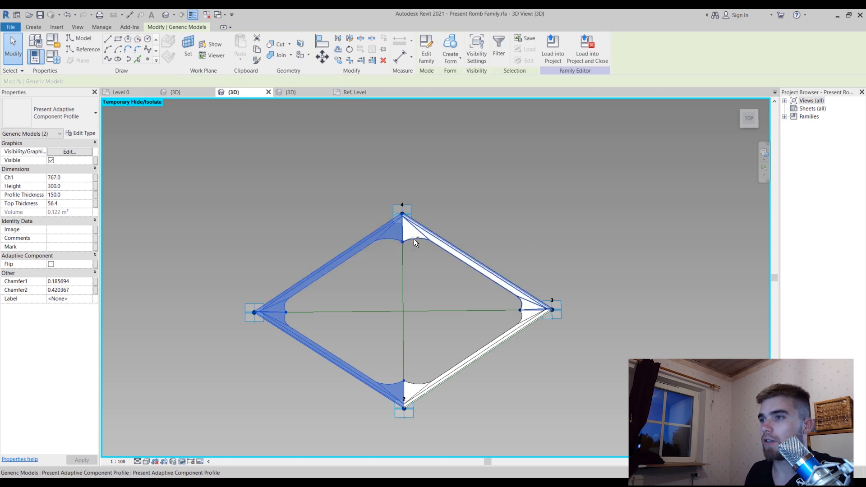
{"action": "left_click", "coordinate": [416, 386], "text": "ctrl"}
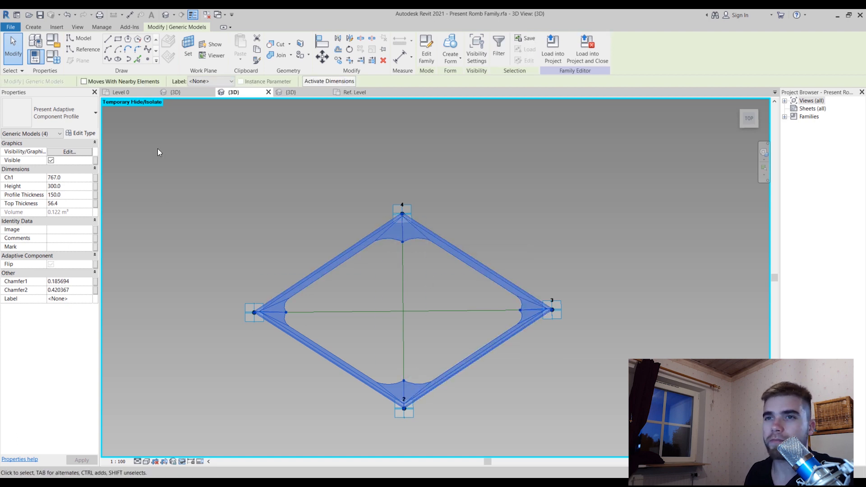
{"action": "left_click", "coordinate": [96, 178]}
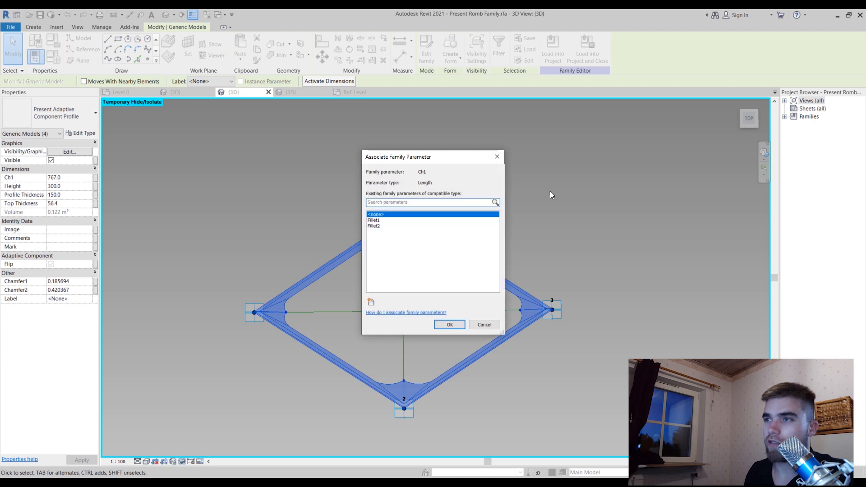
{"action": "left_click", "coordinate": [371, 302]}
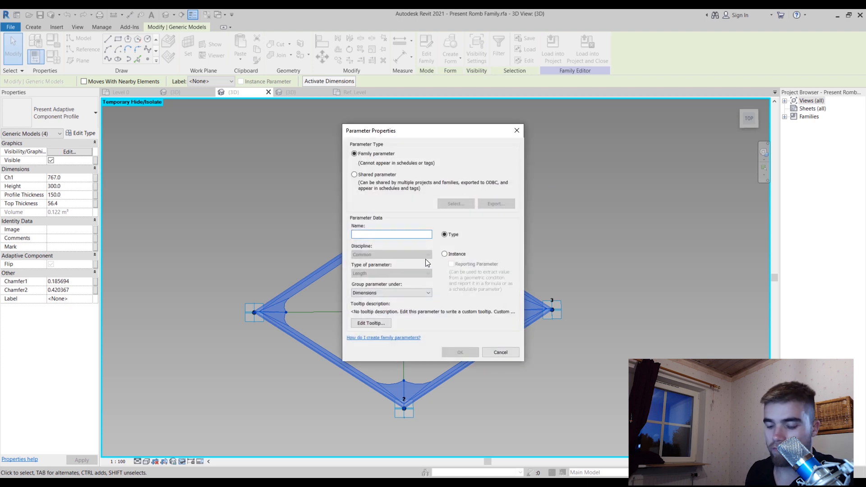
{"action": "type", "text": "Ch1"}
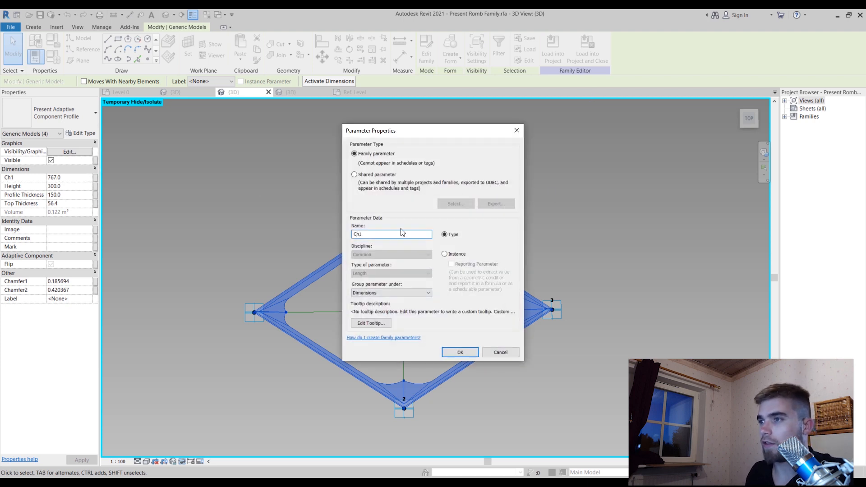
{"action": "left_click", "coordinate": [457, 352]}
{"action": "left_click", "coordinate": [456, 326]}
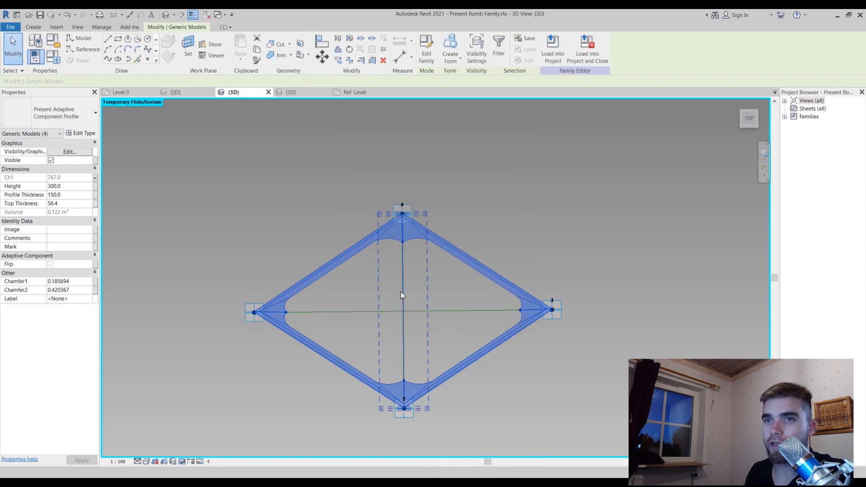
Associate the Height dimension of the four profile components with a new instance family parameter named Height
{"action": "left_click", "coordinate": [96, 186]}
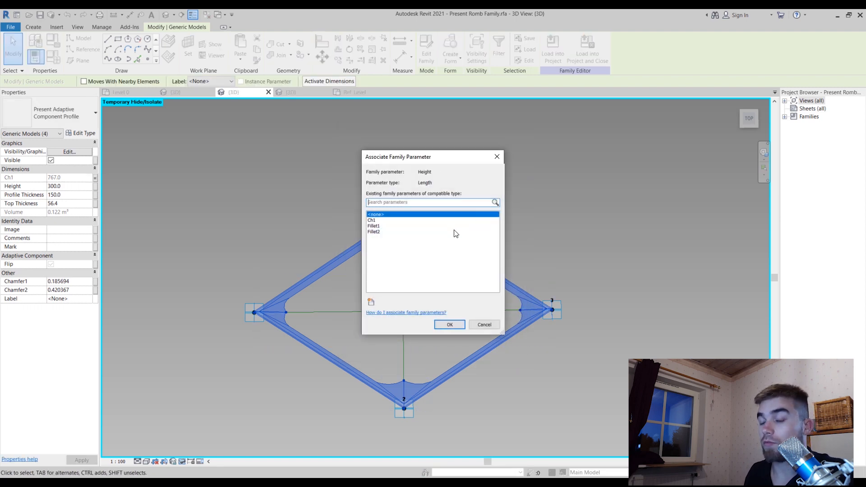
{"action": "left_click", "coordinate": [369, 301]}
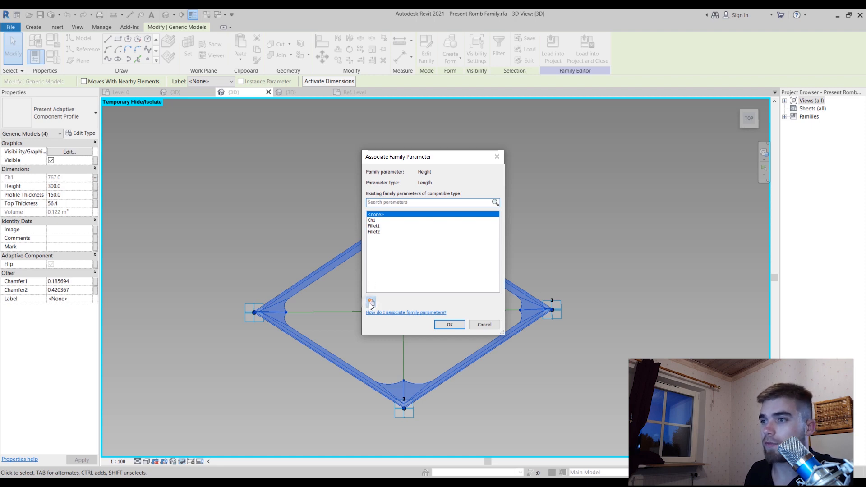
{"action": "type", "text": "Height"}
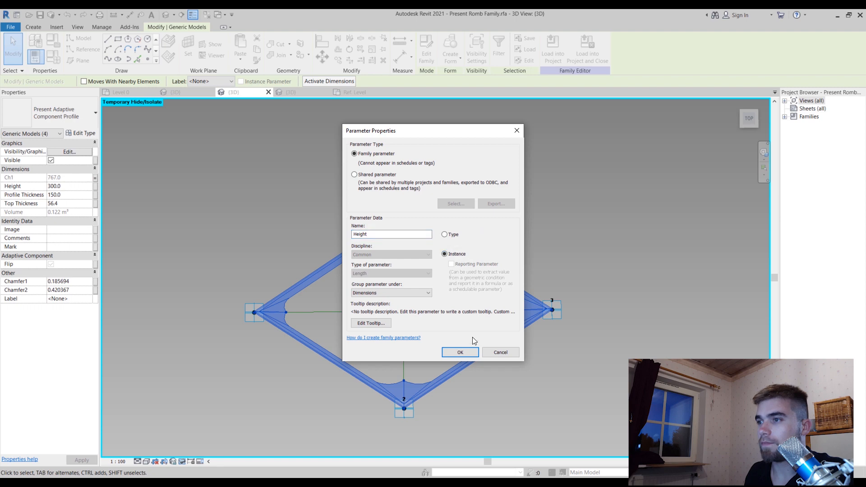
{"action": "left_click", "coordinate": [467, 351]}
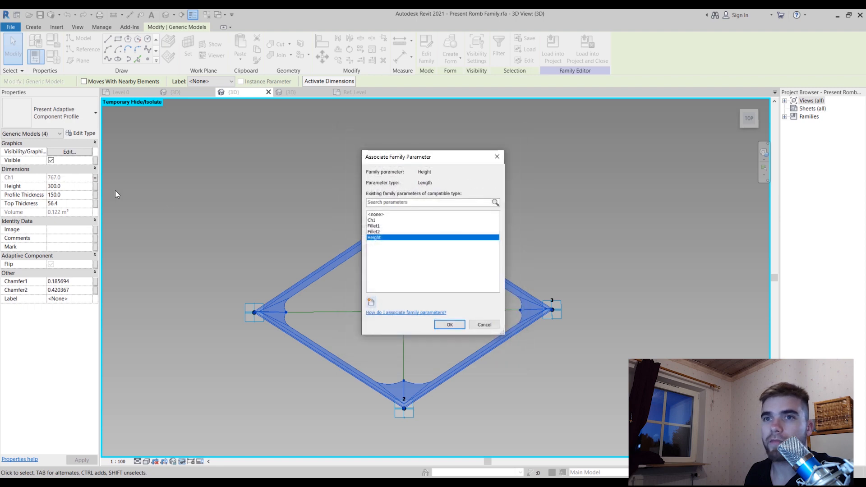
{"action": "left_click", "coordinate": [454, 329]}
Associate the components' Profile Thickness dimension with a new instance family parameter named Profile Thickness
{"action": "left_click", "coordinate": [95, 195]}
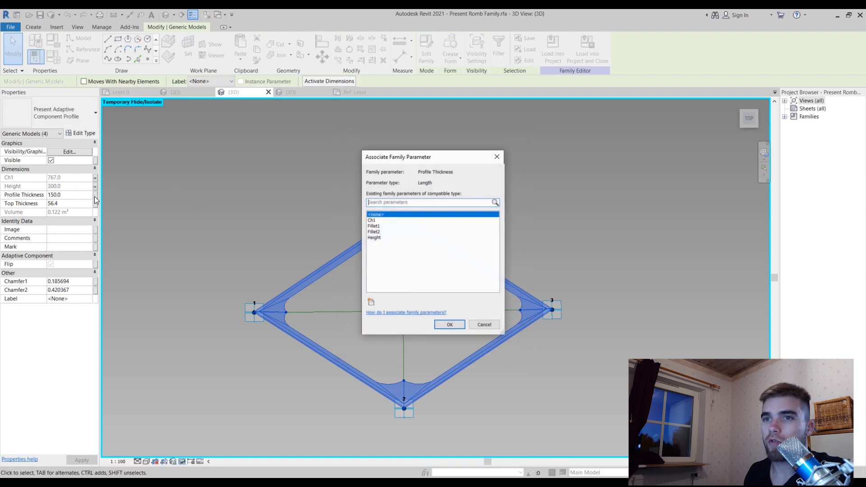
{"action": "left_click", "coordinate": [370, 300]}
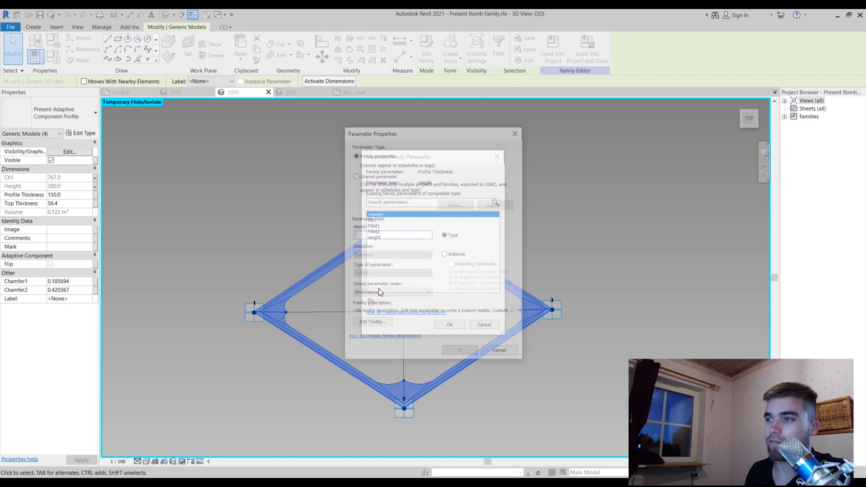
{"action": "type", "text": "Profile"}
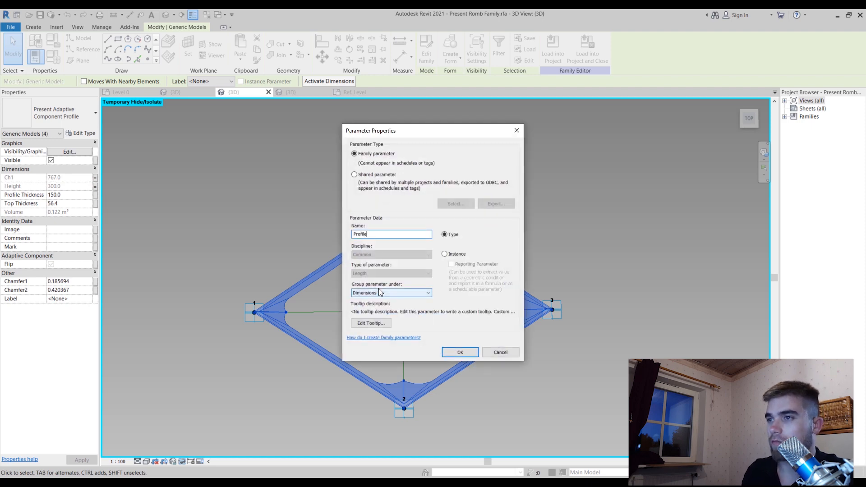
{"action": "type", "text": " Thickness"}
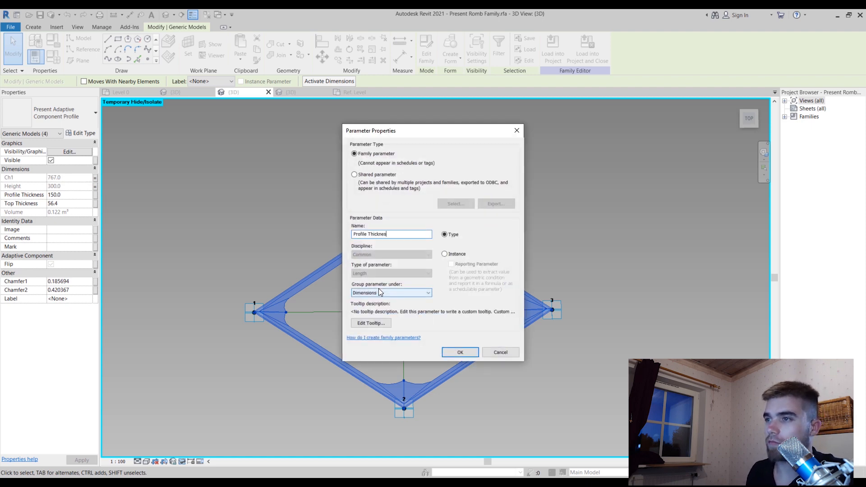
{"action": "left_click", "coordinate": [452, 253]}
{"action": "left_click", "coordinate": [449, 353]}
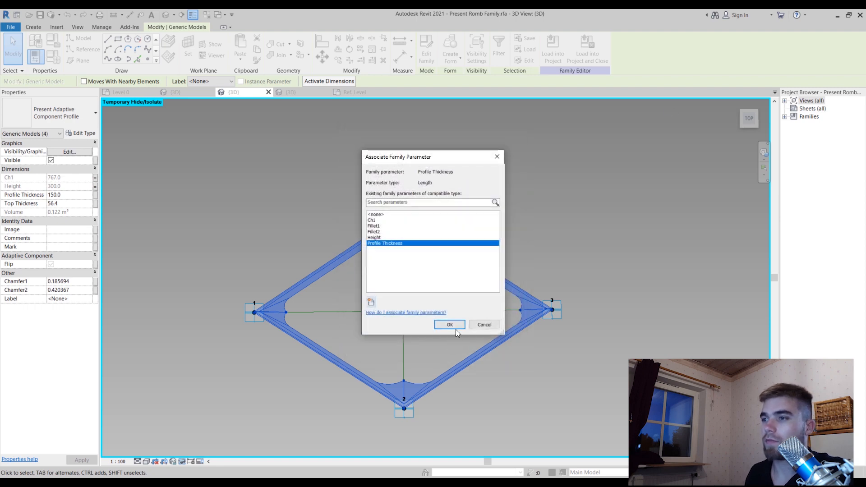
{"action": "left_click", "coordinate": [454, 328]}
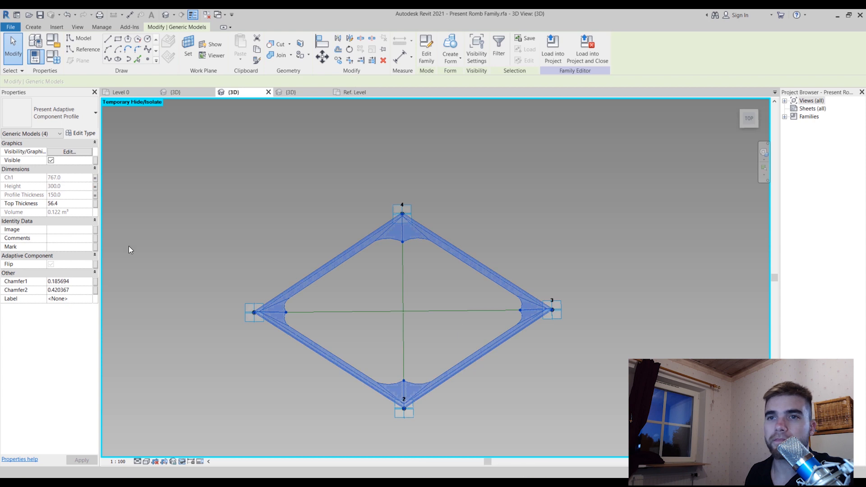
Associate the components' Top Thickness dimension with a new type family parameter named Profile Top Thickness
{"action": "left_click", "coordinate": [91, 204]}
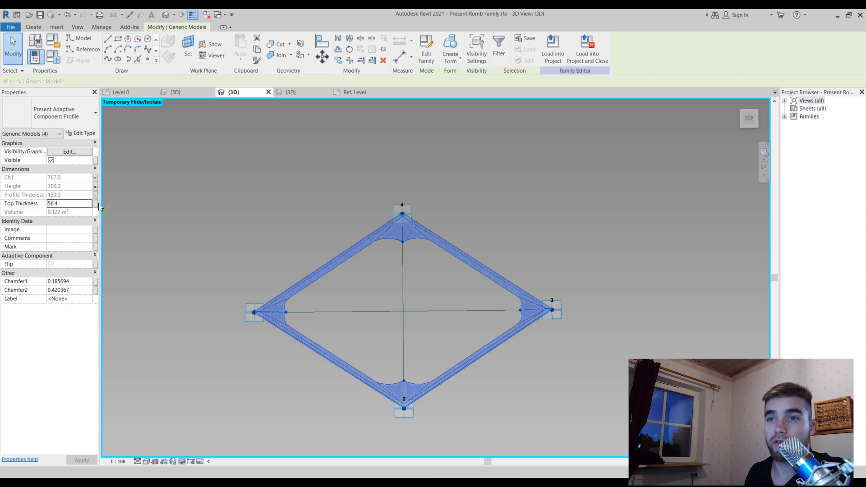
{"action": "left_click", "coordinate": [96, 203]}
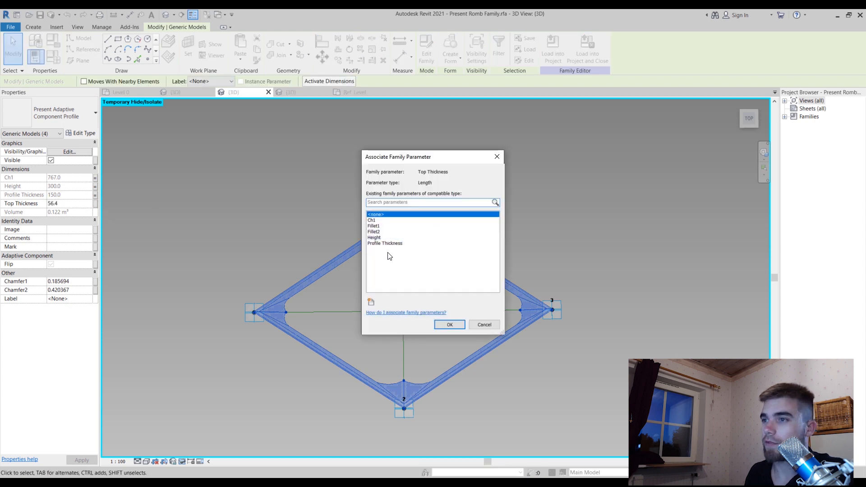
{"action": "left_click", "coordinate": [371, 302]}
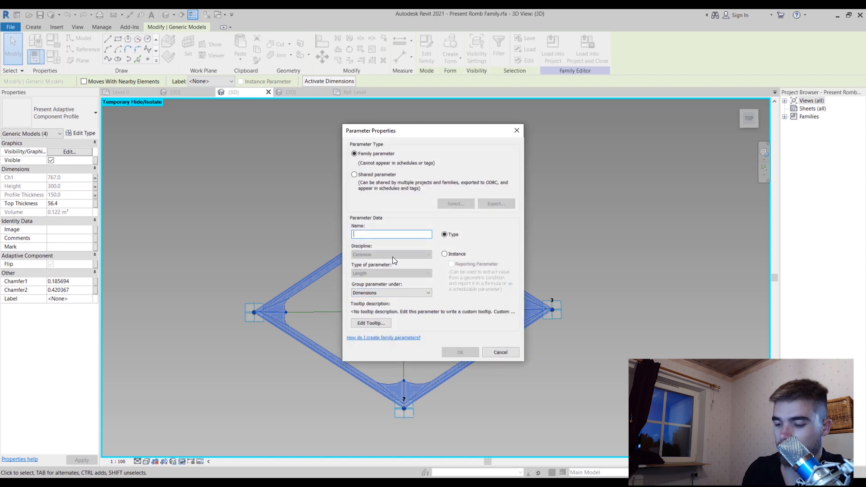
{"action": "type", "text": "Profile Top Thickness"}
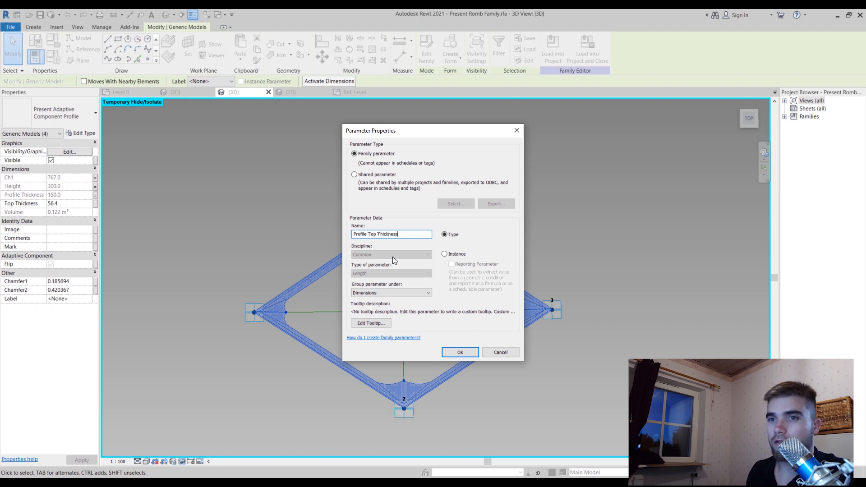
{"action": "left_click", "coordinate": [460, 353]}
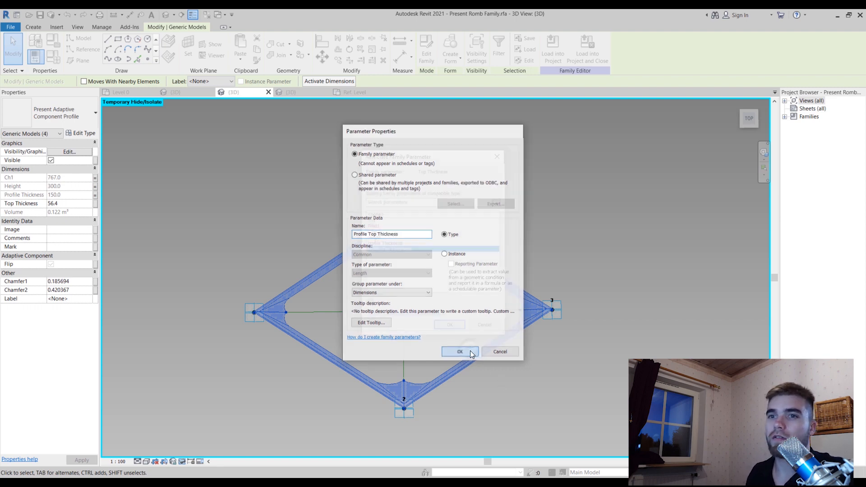
{"action": "left_click", "coordinate": [459, 326]}
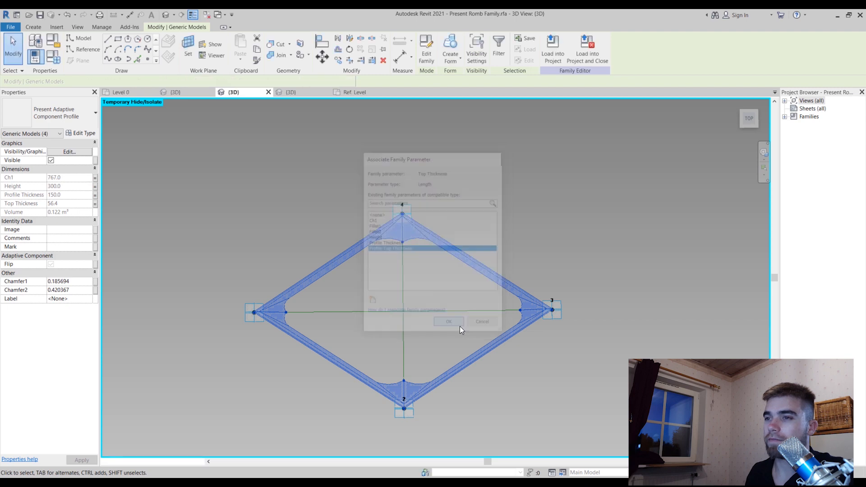
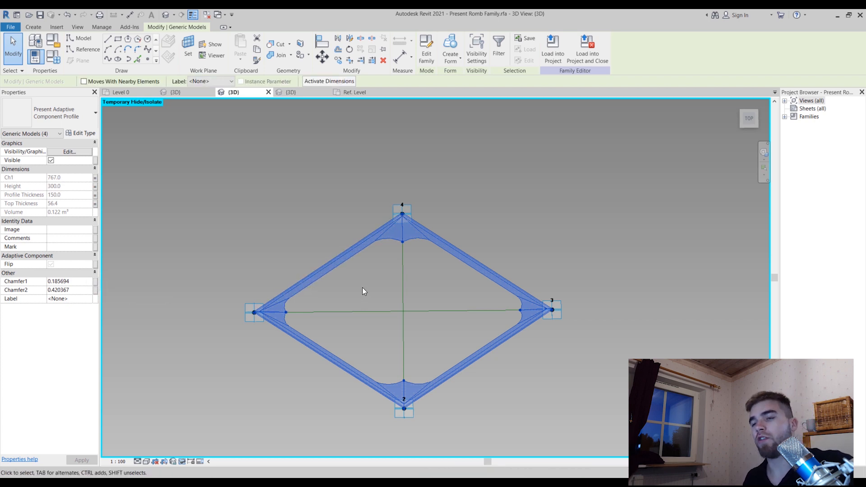
Examine the reference lines and chamfer point in the profile family's Ref. Level plan, and return to the rhomboid panel family's 3D view
{"action": "left_click", "coordinate": [343, 92]}
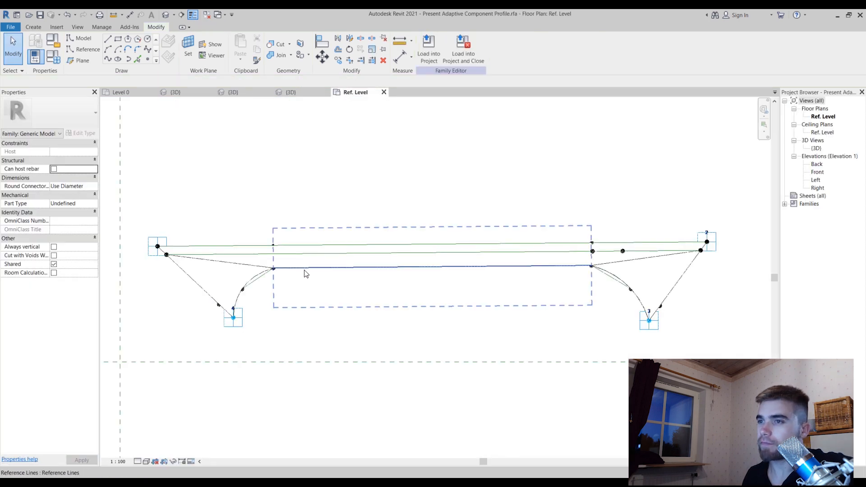
{"action": "left_click", "coordinate": [322, 264]}
{"action": "left_click", "coordinate": [322, 254]}
{"action": "left_click", "coordinate": [290, 338]}
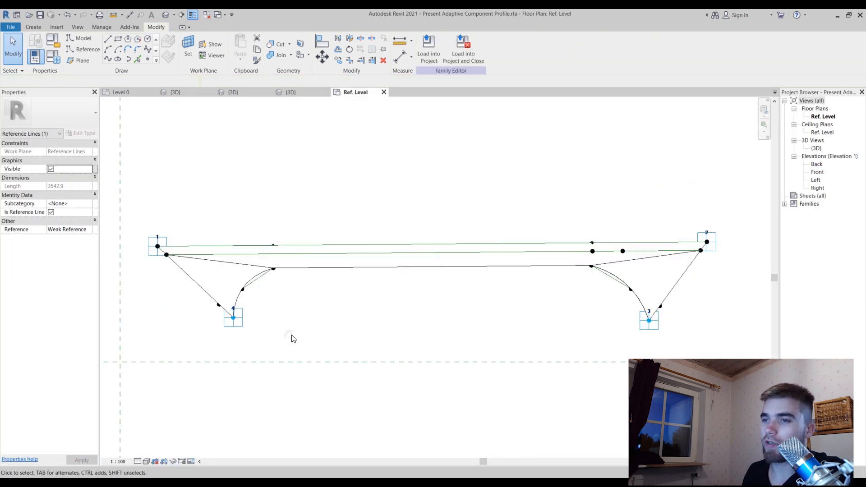
{"action": "left_click", "coordinate": [243, 290]}
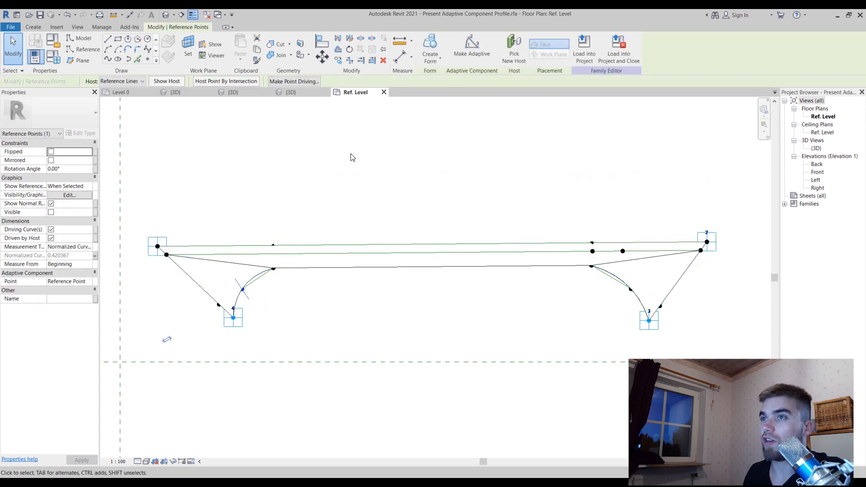
{"action": "left_click", "coordinate": [298, 92]}
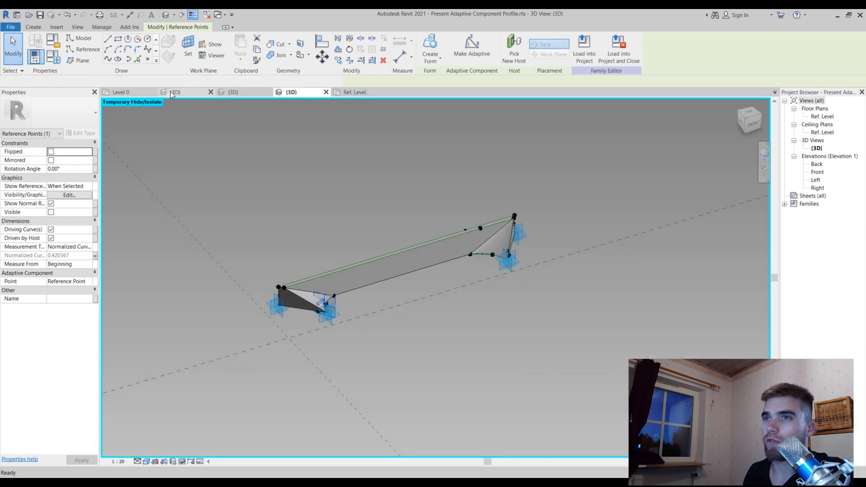
{"action": "left_click", "coordinate": [171, 92]}
{"action": "left_click", "coordinate": [145, 93]}
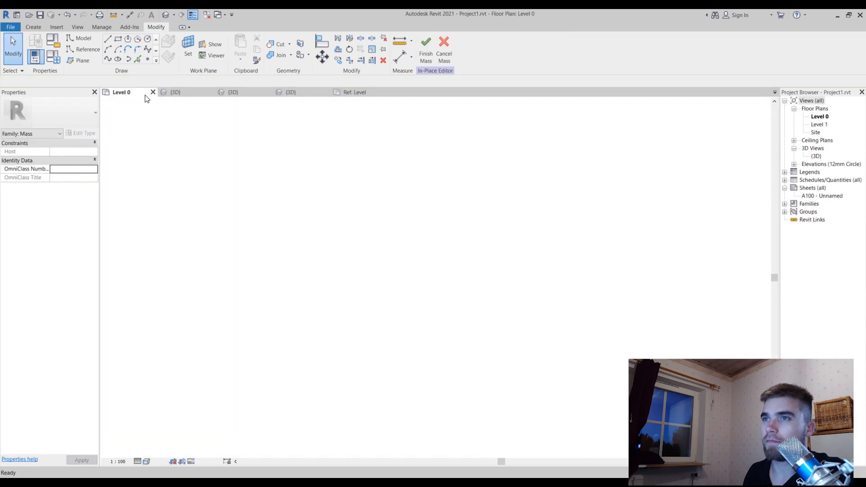
{"action": "left_click", "coordinate": [302, 93]}
{"action": "left_click", "coordinate": [253, 94]}
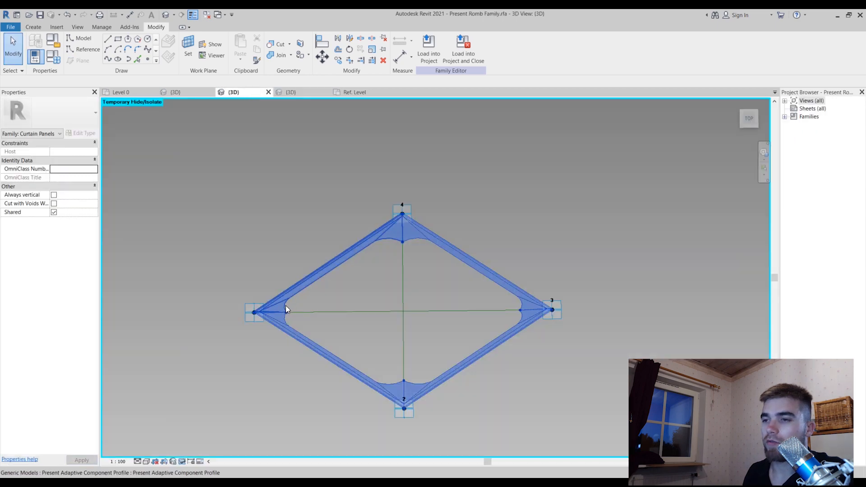
{"action": "scroll", "coordinate": [284, 299], "scroll_direction": "up", "scroll_amount": 2}
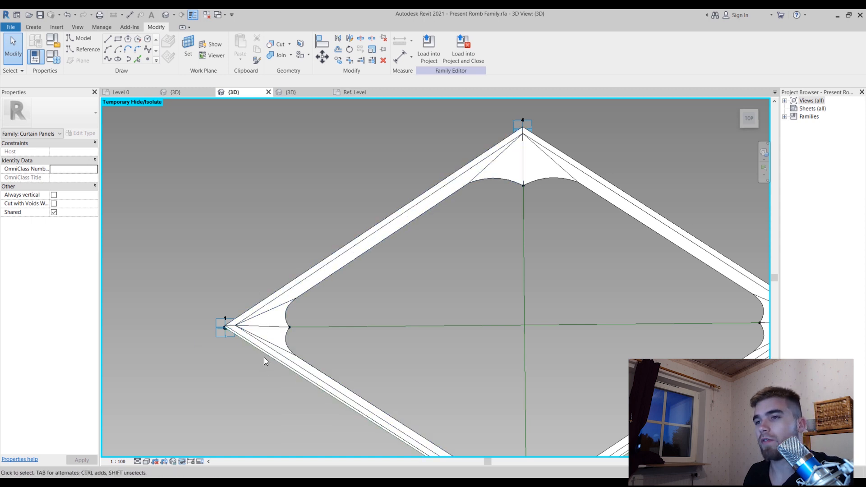
{"action": "scroll", "coordinate": [282, 188], "scroll_direction": "down", "scroll_amount": 1}
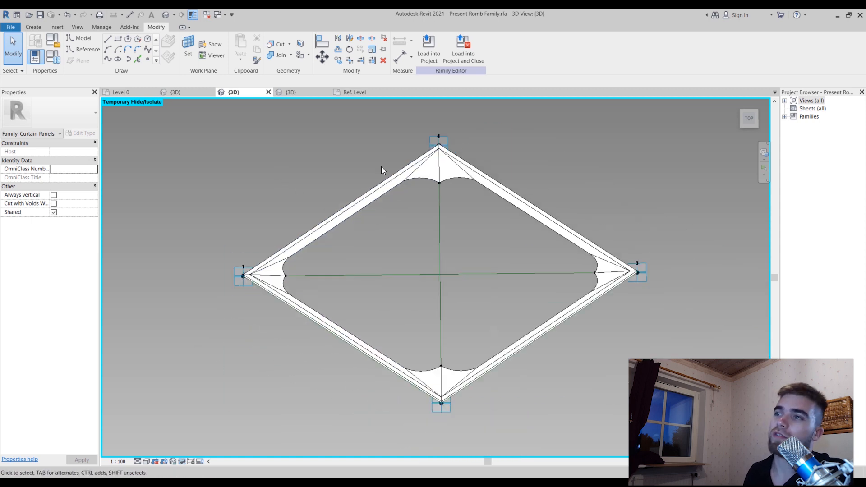
Select all four profile components of the rhomboid frame and associate their Chamfer1 value with a new type family parameter named Chamfer1
{"action": "left_click", "coordinate": [351, 215]}
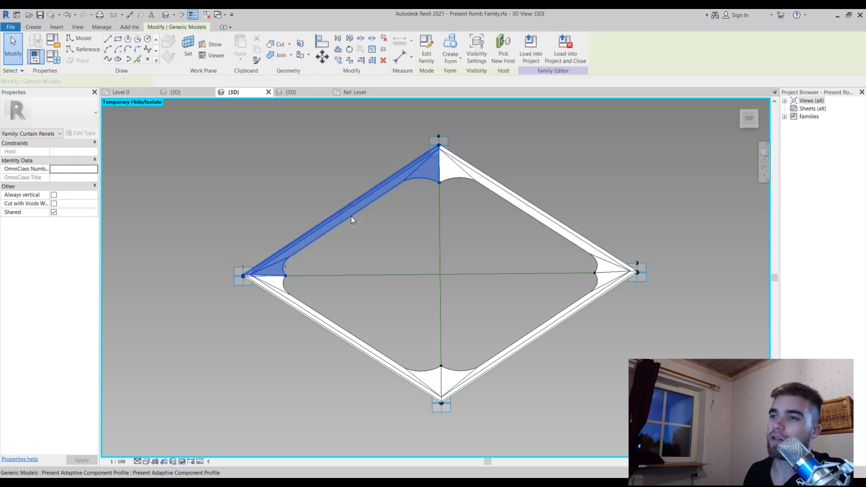
{"action": "left_click", "coordinate": [304, 307], "text": "ctrl"}
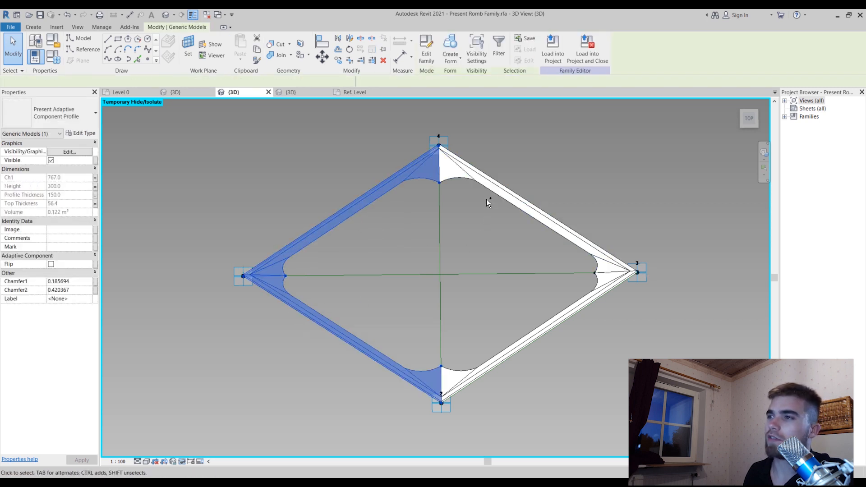
{"action": "left_click", "coordinate": [465, 173], "text": "ctrl"}
{"action": "left_click", "coordinate": [457, 370], "text": "ctrl"}
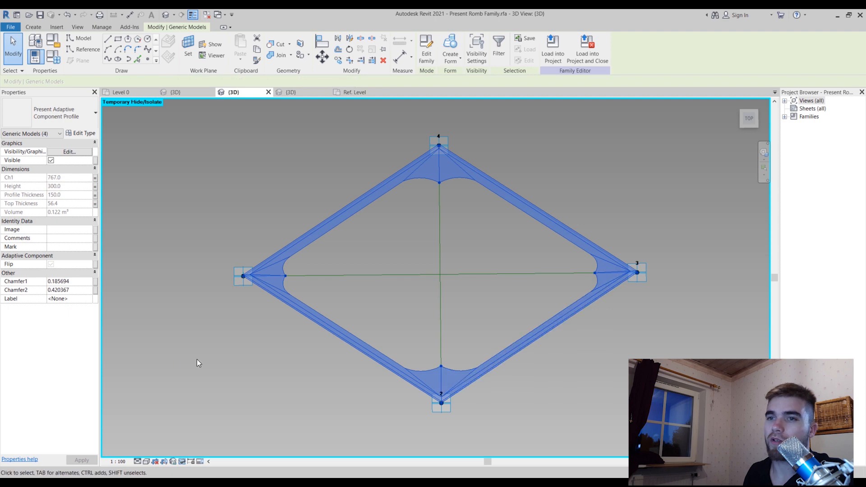
{"action": "left_click", "coordinate": [95, 282]}
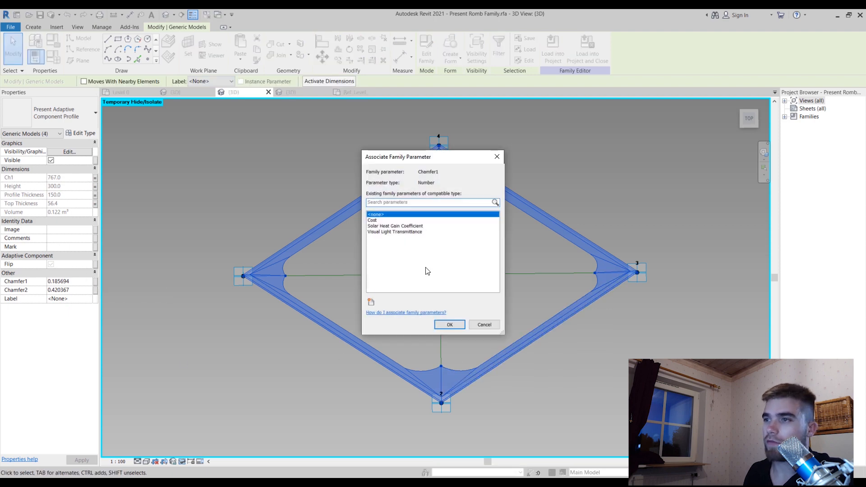
{"action": "left_click", "coordinate": [371, 301]}
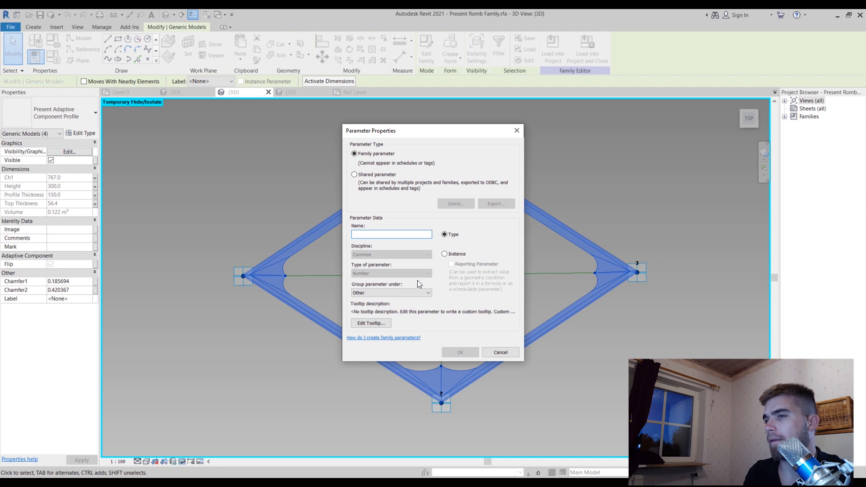
{"action": "type", "text": "C"}
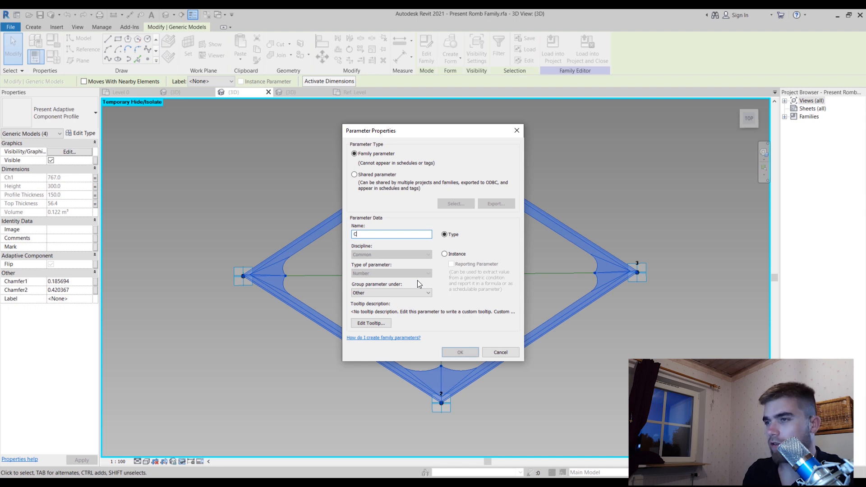
{"action": "type", "text": "hamfe"}
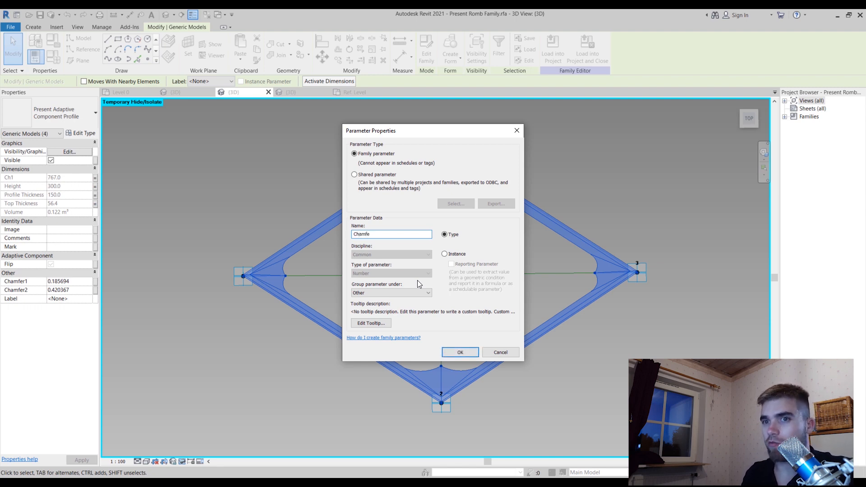
{"action": "type", "text": "r1"}
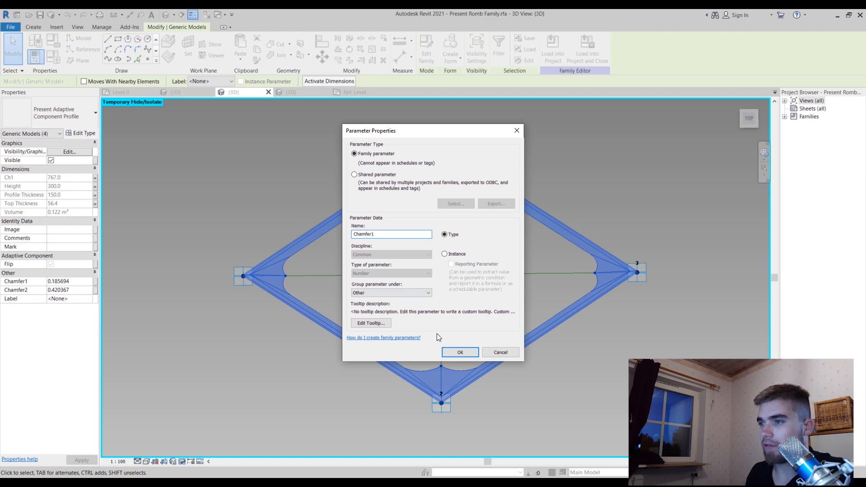
{"action": "left_click", "coordinate": [458, 353]}
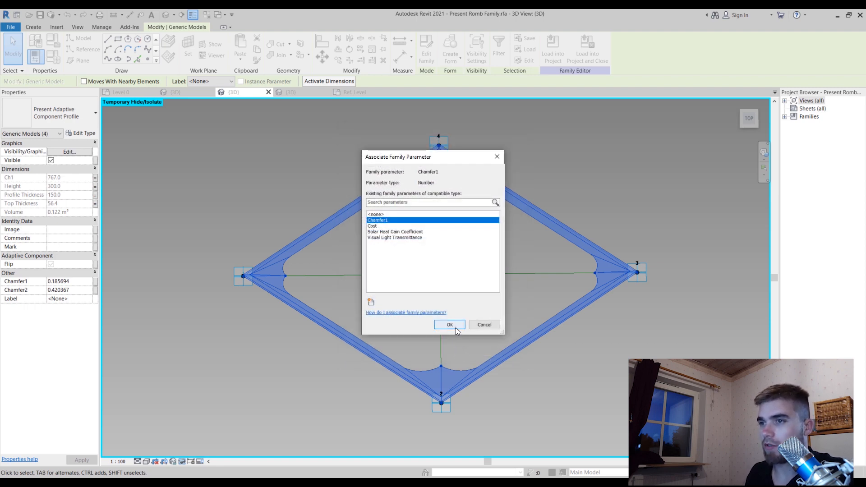
{"action": "left_click", "coordinate": [456, 327]}
Associate the four profile components' Chamfer2 value with a new type family parameter named Chamfer
{"action": "left_click", "coordinate": [96, 291]}
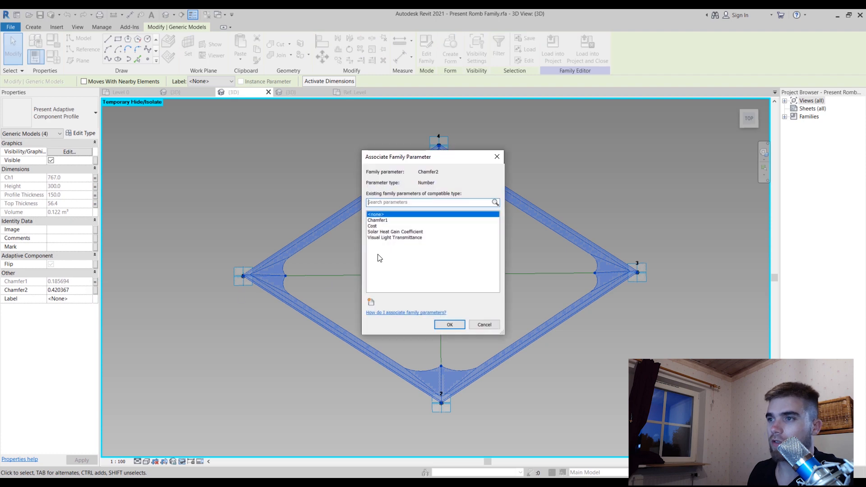
{"action": "left_click", "coordinate": [371, 302]}
{"action": "type", "text": "Chamfer"}
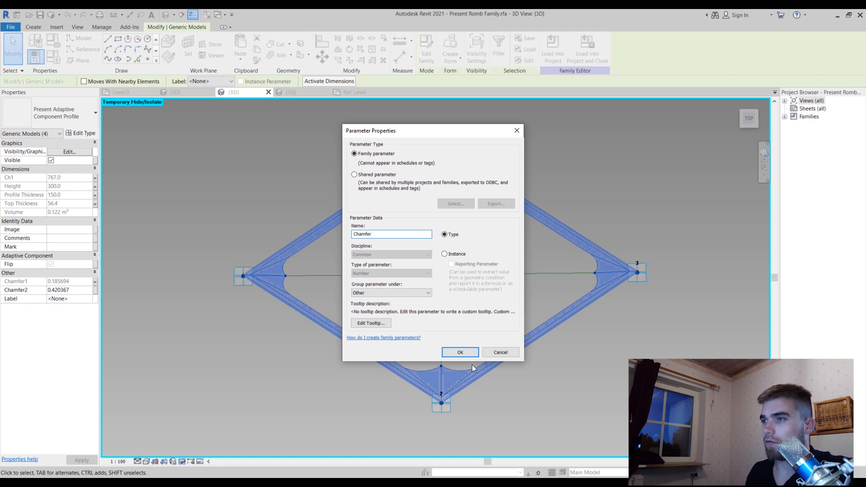
{"action": "left_click", "coordinate": [460, 351]}
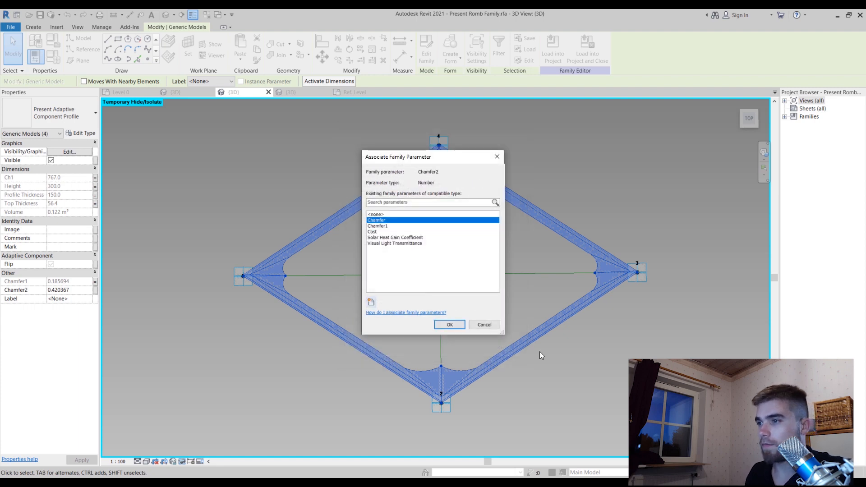
{"action": "left_click", "coordinate": [455, 328]}
Load the finished rhomboid panel family into Project1.rvt only
{"action": "middle_click_drag", "start_coordinate": [523, 383], "coordinate": [603, 266], "text": "shift"}
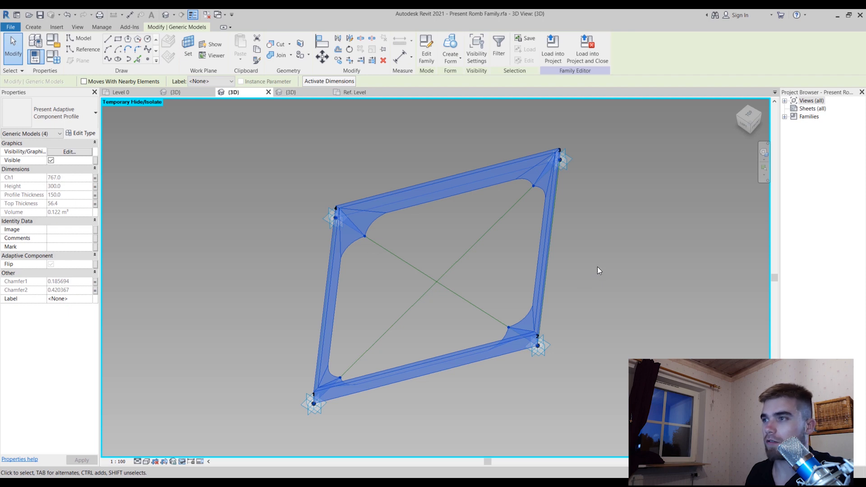
{"action": "left_click", "coordinate": [600, 271]}
{"action": "middle_click_drag", "start_coordinate": [608, 275], "coordinate": [551, 294], "text": "shift"}
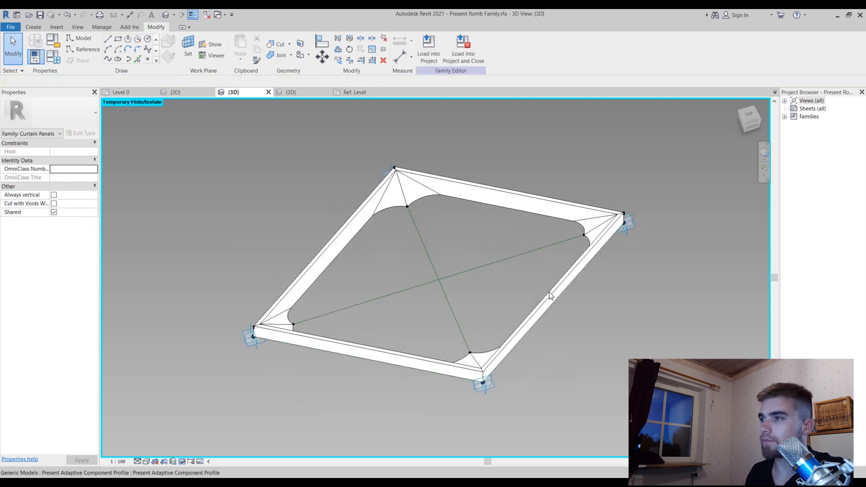
{"action": "left_click", "coordinate": [557, 293]}
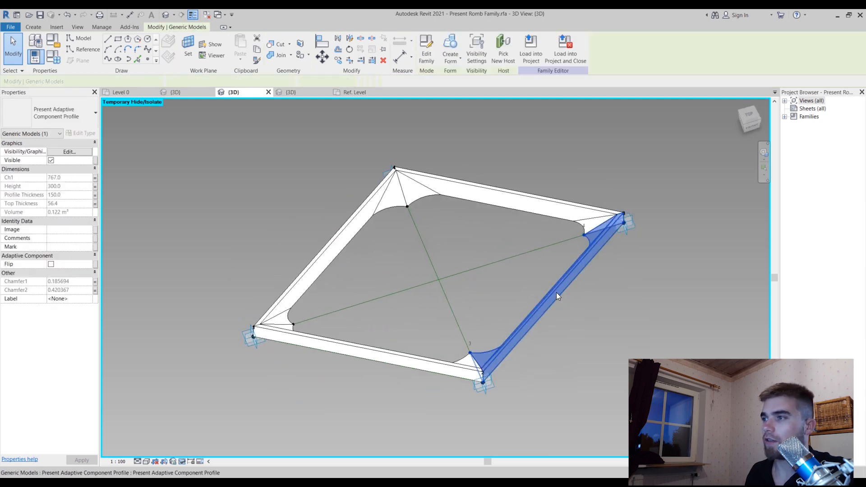
{"action": "left_click", "coordinate": [531, 50]}
{"action": "left_click", "coordinate": [379, 208]}
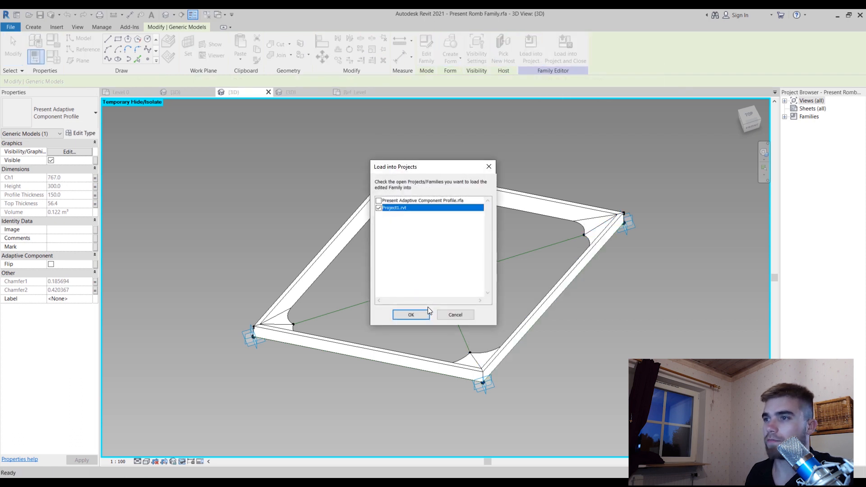
{"action": "left_click", "coordinate": [425, 313]}
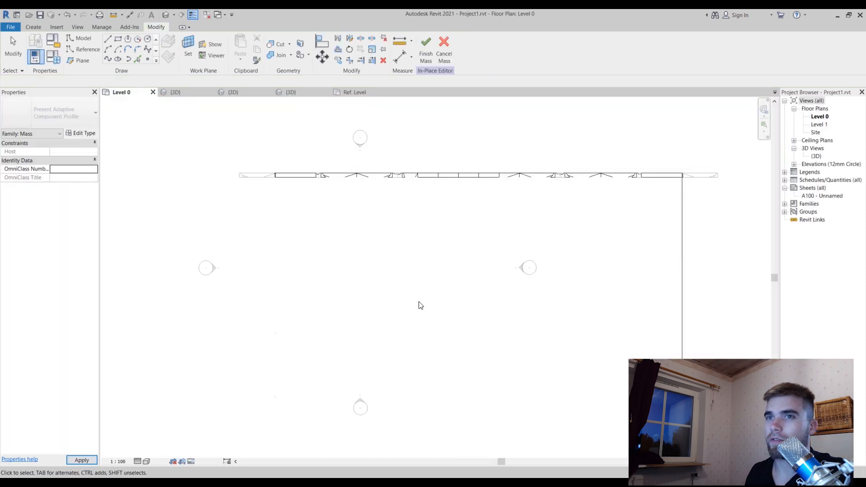
In the project's 3D view, apply the Present Romb Family panel to the divided surface that has the plain Rhomboid pattern
{"action": "double_click", "coordinate": [817, 157]}
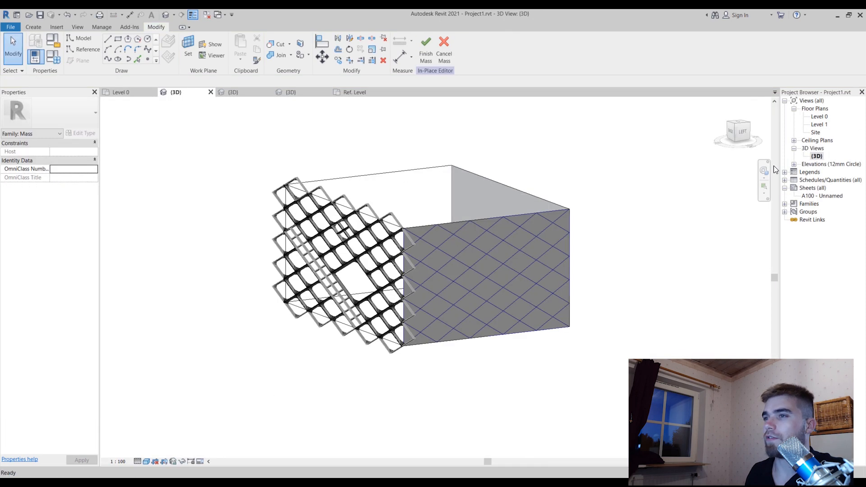
{"action": "left_click", "coordinate": [510, 242]}
{"action": "scroll", "coordinate": [510, 242], "scroll_direction": "up", "scroll_amount": 3}
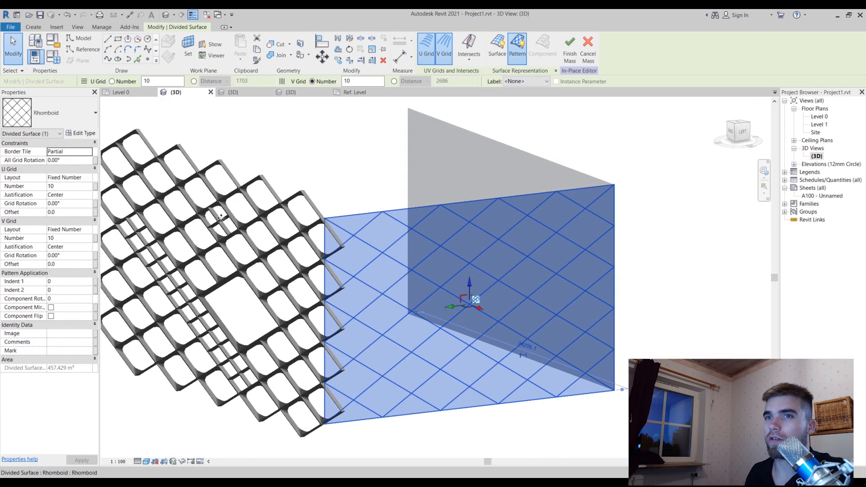
{"action": "left_click", "coordinate": [73, 118]}
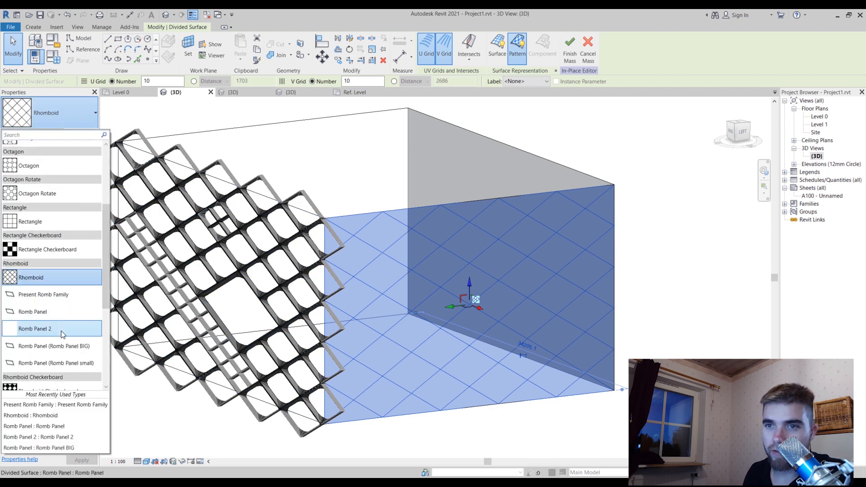
{"action": "scroll", "coordinate": [67, 342], "scroll_direction": "down", "scroll_amount": 1}
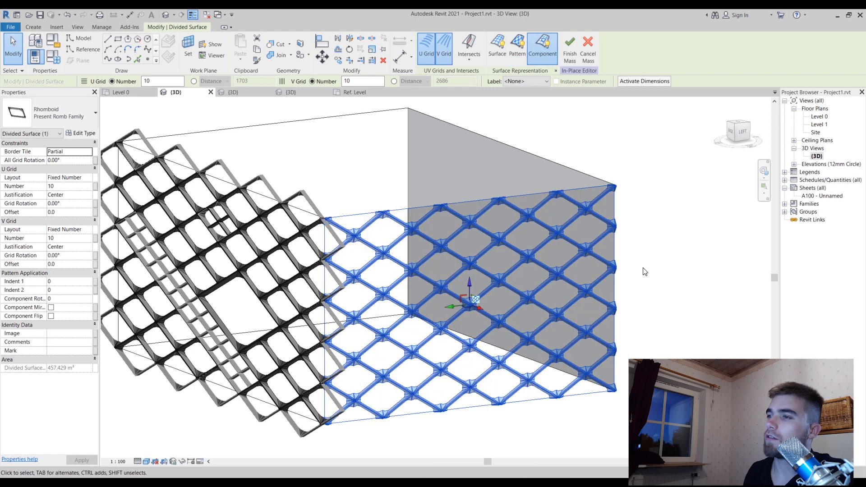
{"action": "left_click", "coordinate": [655, 247]}
Select a single Present Romb Family curtain panel within the divided surface facing the view
{"action": "middle_click_drag", "start_coordinate": [578, 274], "coordinate": [503, 247], "text": "shift"}
{"action": "scroll", "coordinate": [477, 231], "scroll_direction": "up", "scroll_amount": 6}
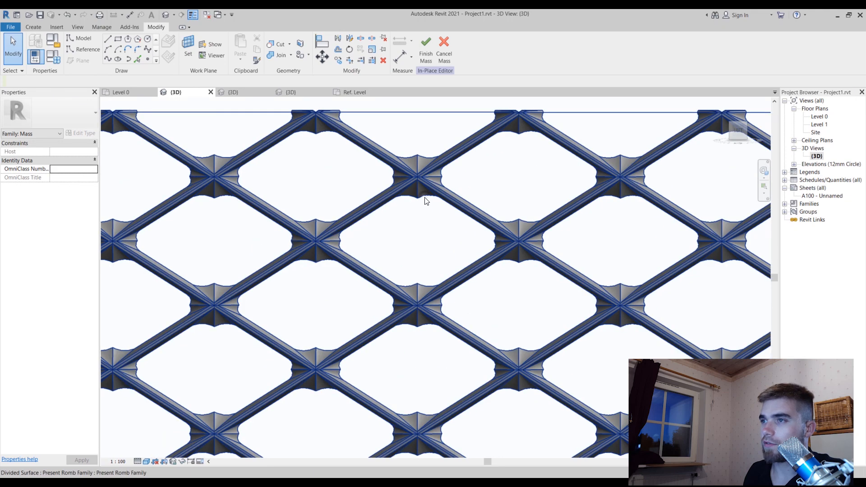
{"action": "left_click", "coordinate": [426, 201]}
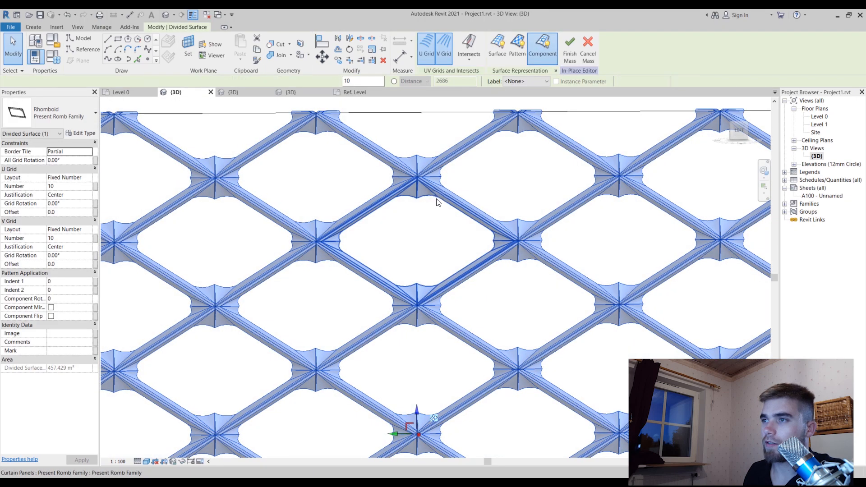
{"action": "left_click", "coordinate": [426, 199]}
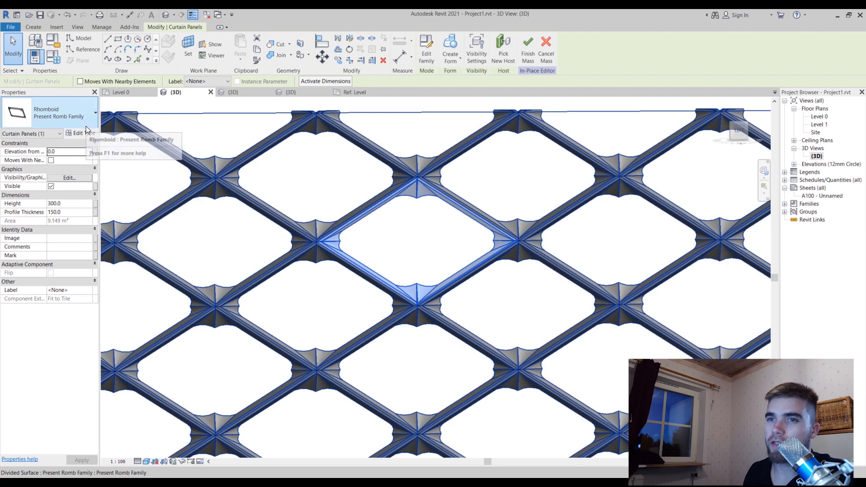
{"action": "left_click", "coordinate": [428, 225]}
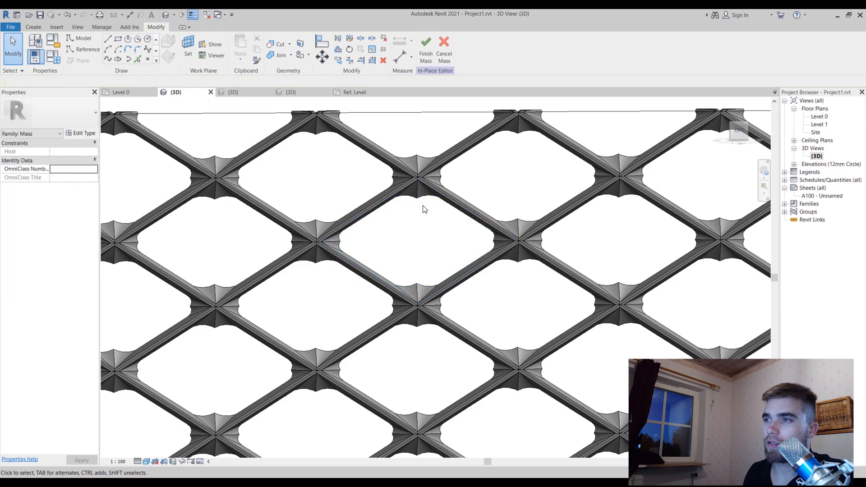
{"action": "key", "text": "Tab"}
{"action": "left_click", "coordinate": [423, 197]}
{"action": "left_click", "coordinate": [424, 202]}
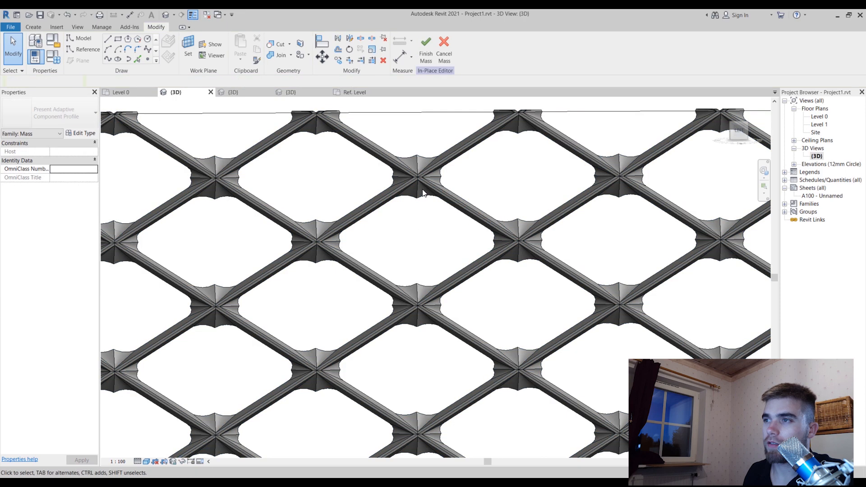
{"action": "key", "text": "Tab"}
{"action": "left_click", "coordinate": [418, 197]}
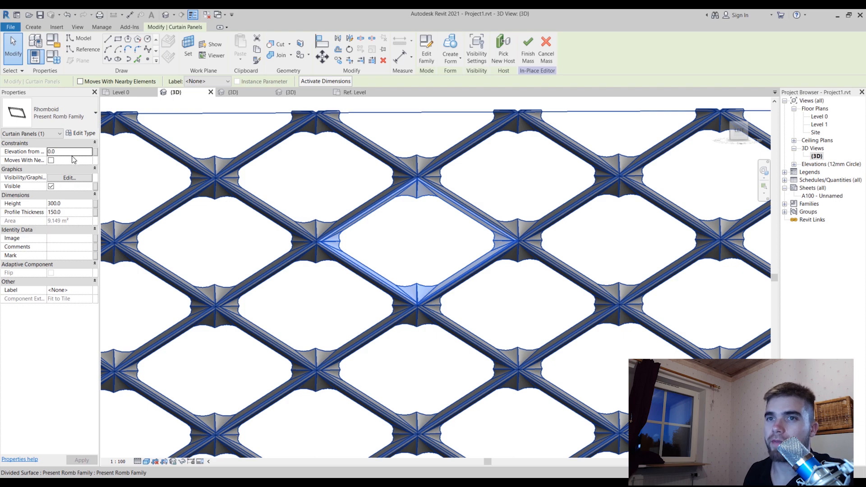
In the selected panel's type properties, set Ch1 to 850 and apply it, keeping the panels in sight
{"action": "left_click", "coordinate": [82, 133]}
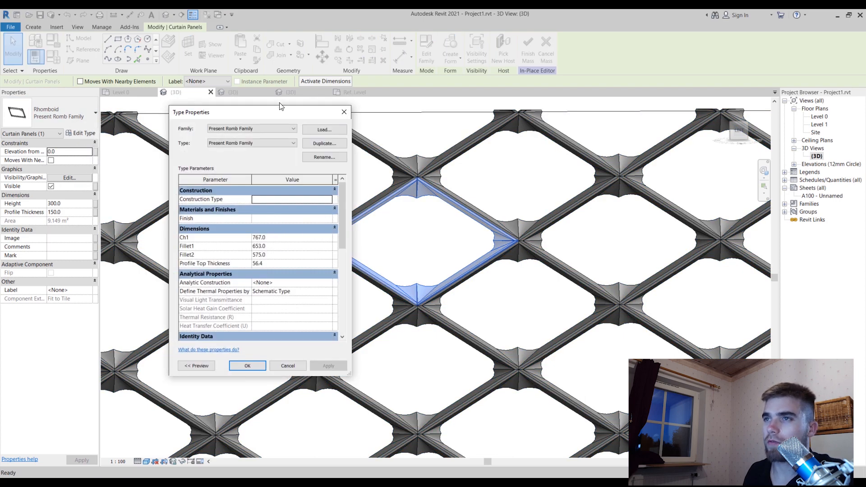
{"action": "left_click_drag", "start_coordinate": [280, 106], "coordinate": [665, 127]}
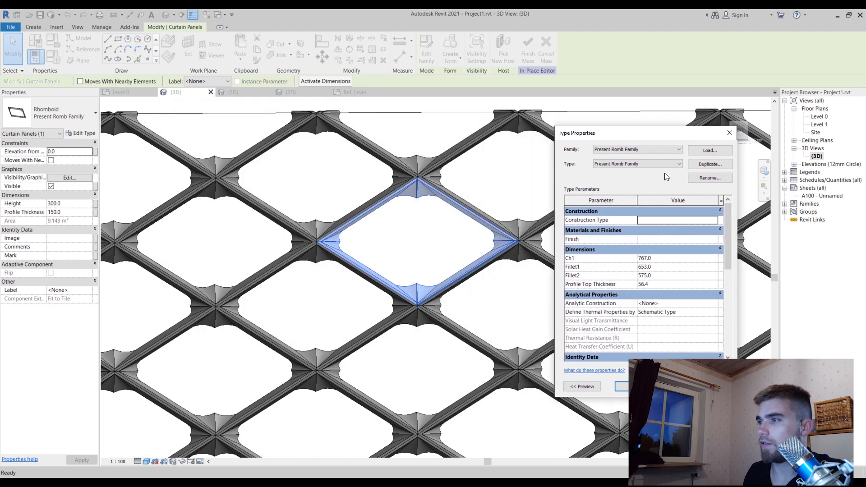
{"action": "left_click", "coordinate": [676, 260]}
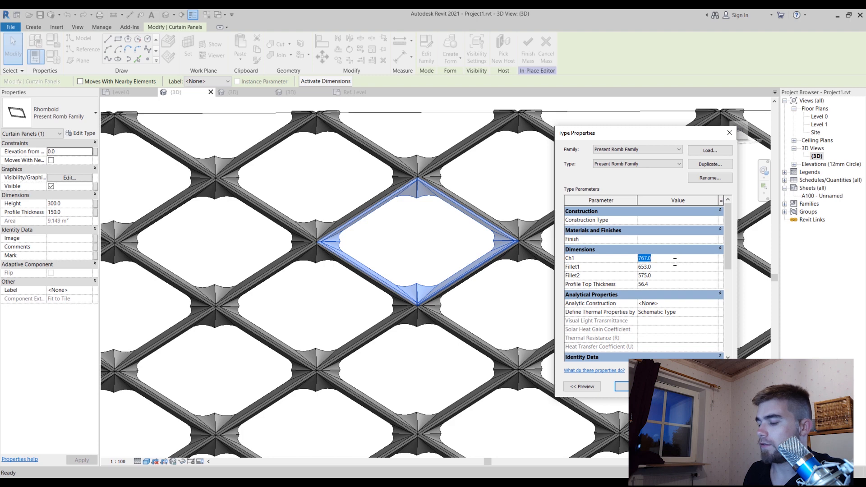
{"action": "type", "text": "850"}
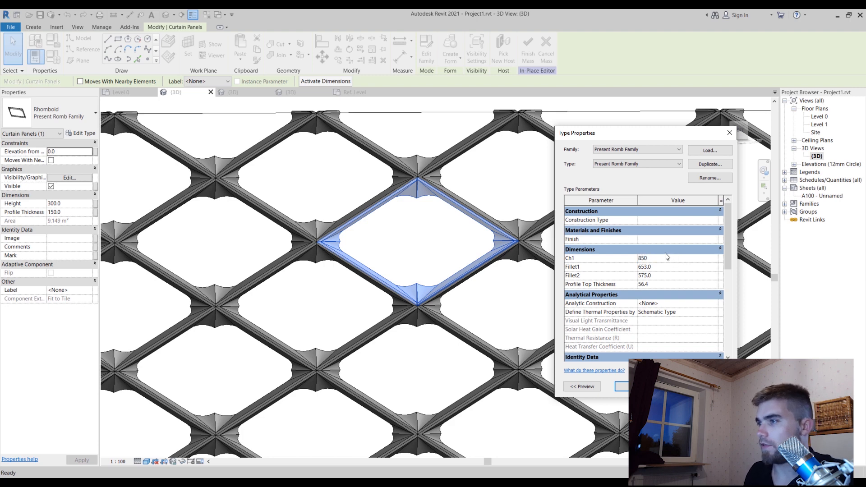
{"action": "left_click", "coordinate": [684, 268]}
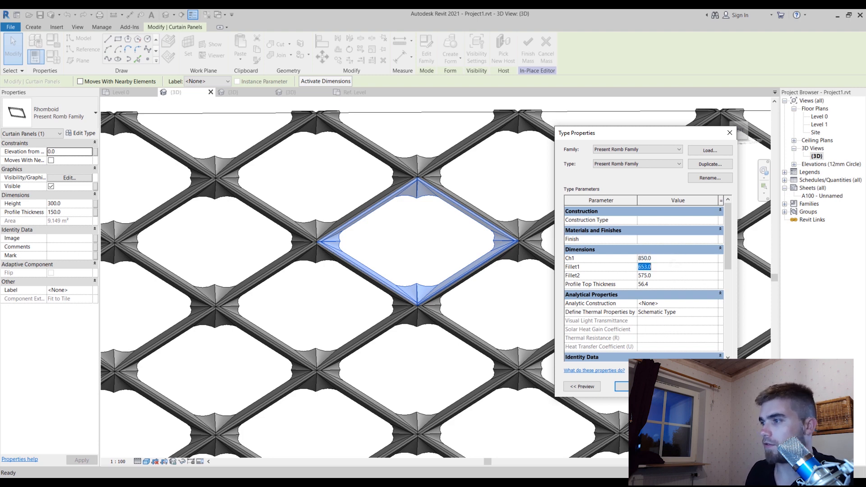
{"action": "key", "text": "Return"}
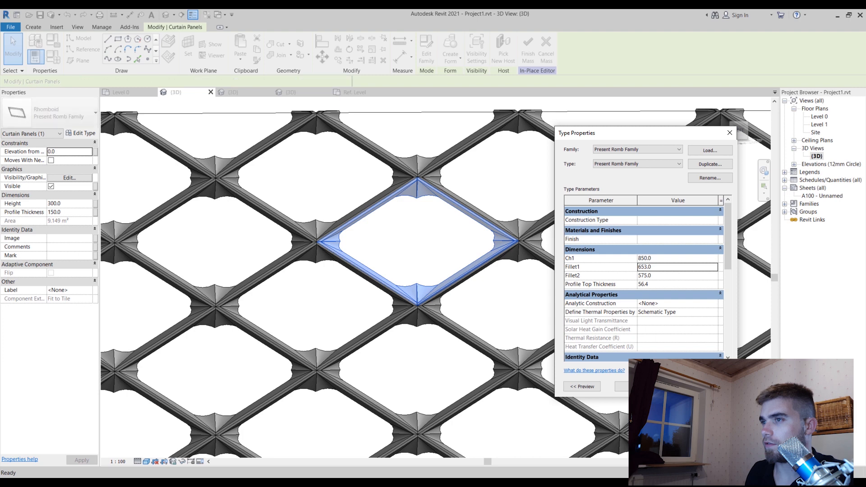
Test a Fillet1 value of 400 on the Present Romb Family type
{"action": "left_click", "coordinate": [674, 270]}
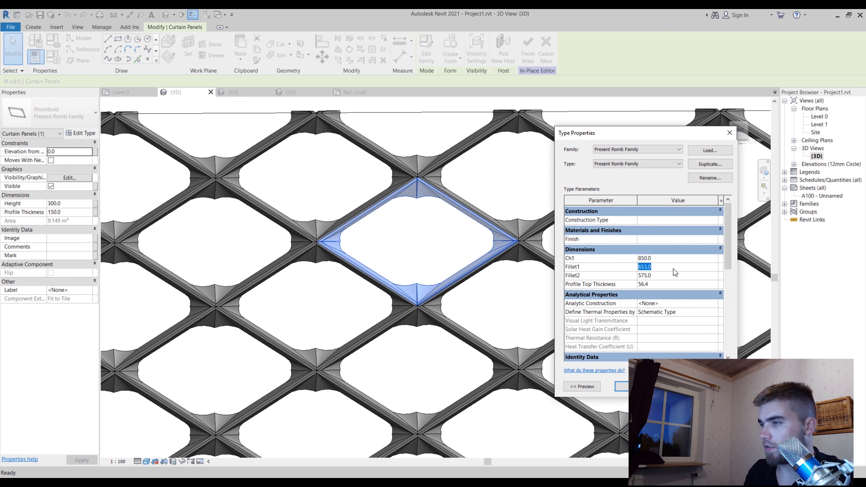
{"action": "type", "text": "8"}
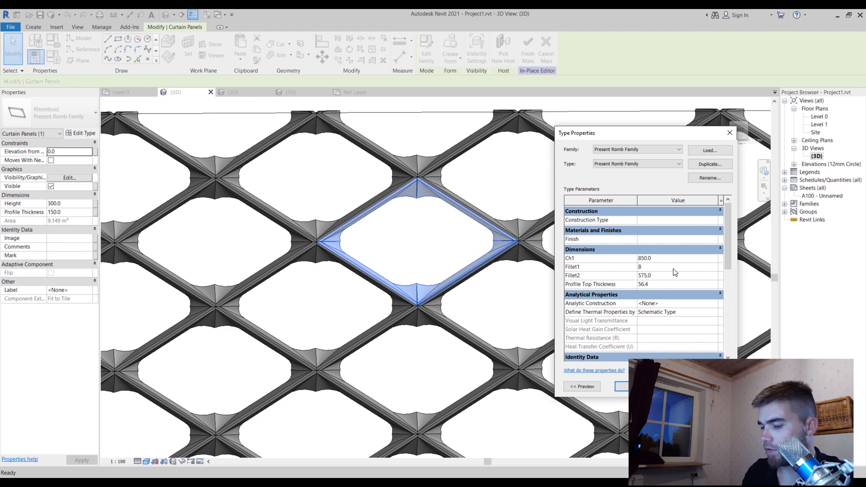
{"action": "type", "text": "400"}
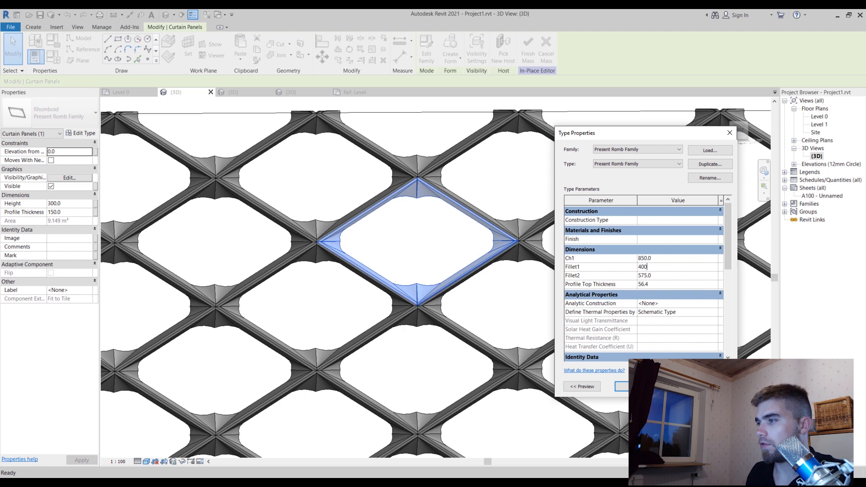
{"action": "key", "text": "Return"}
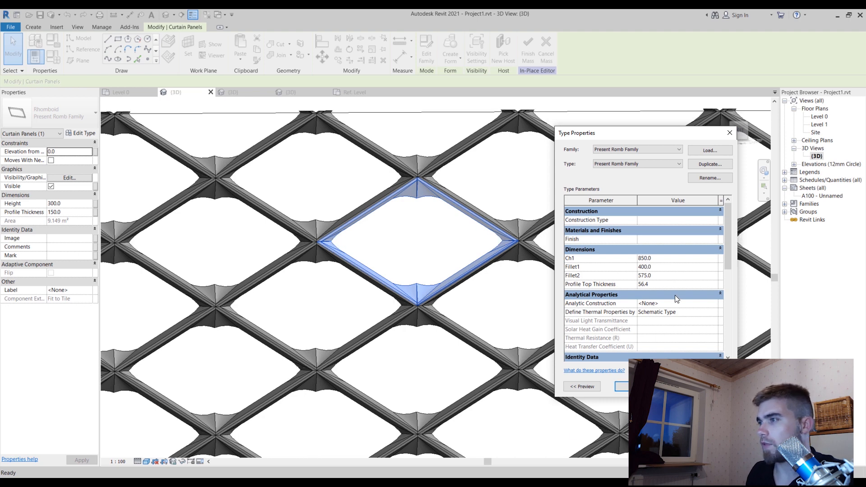
Set both Fillet1 and Fillet2 of the panel type to 500 and apply the values
{"action": "left_click", "coordinate": [669, 265]}
{"action": "type", "text": "500"}
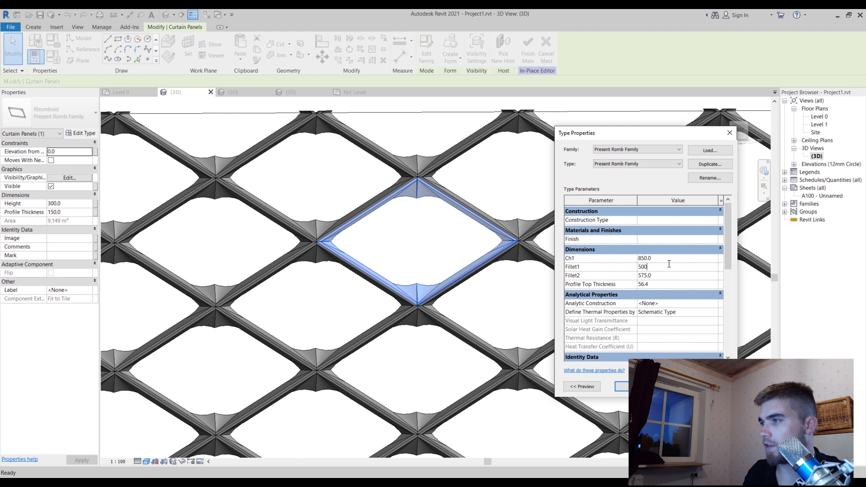
{"action": "left_click", "coordinate": [665, 275]}
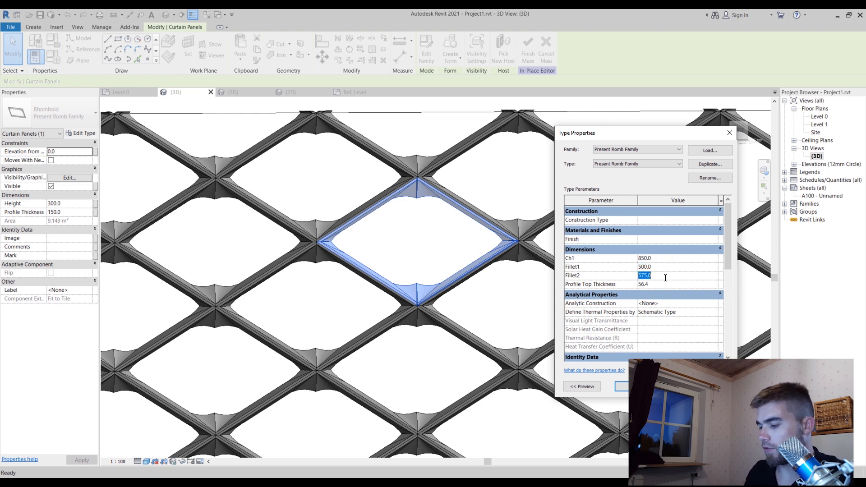
{"action": "type", "text": "500"}
{"action": "key", "text": "Return"}
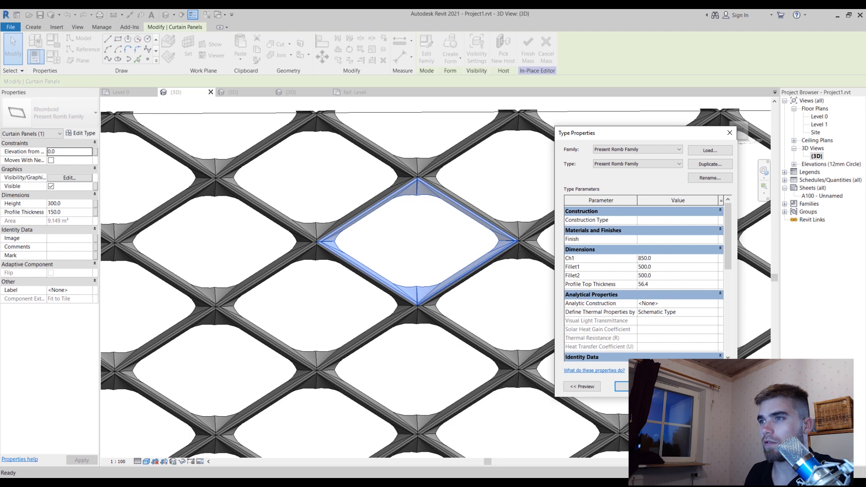
Reduce the panel type's Fillet2 to 480 and apply the change
{"action": "left_click", "coordinate": [663, 277]}
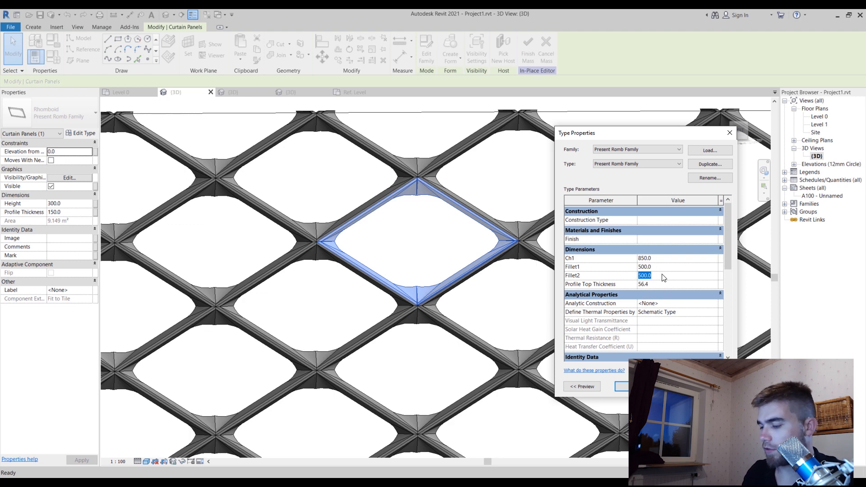
{"action": "type", "text": "480"}
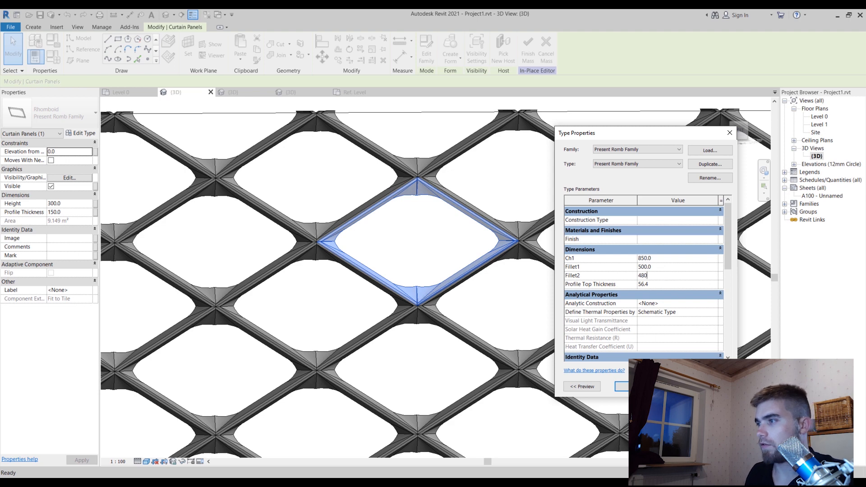
{"action": "left_click", "coordinate": [714, 386]}
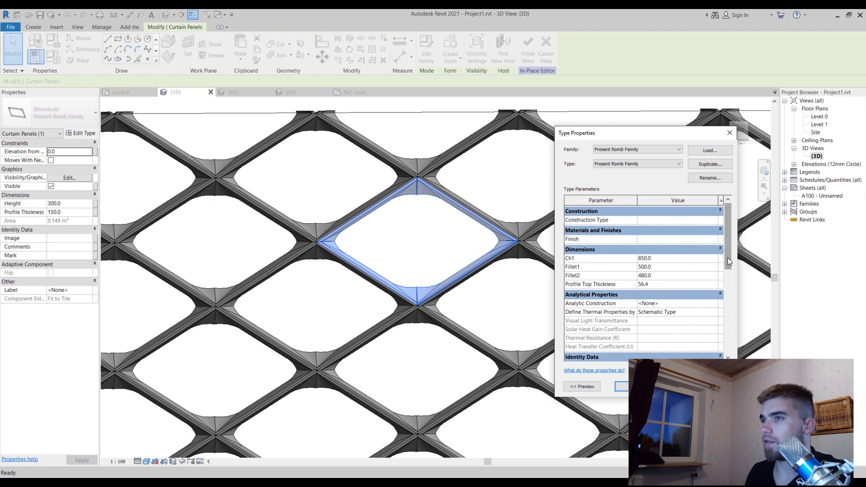
Set the panel type's Chamfer parameter to 0.7 and apply the change
{"action": "left_click_drag", "start_coordinate": [727, 258], "coordinate": [733, 356]}
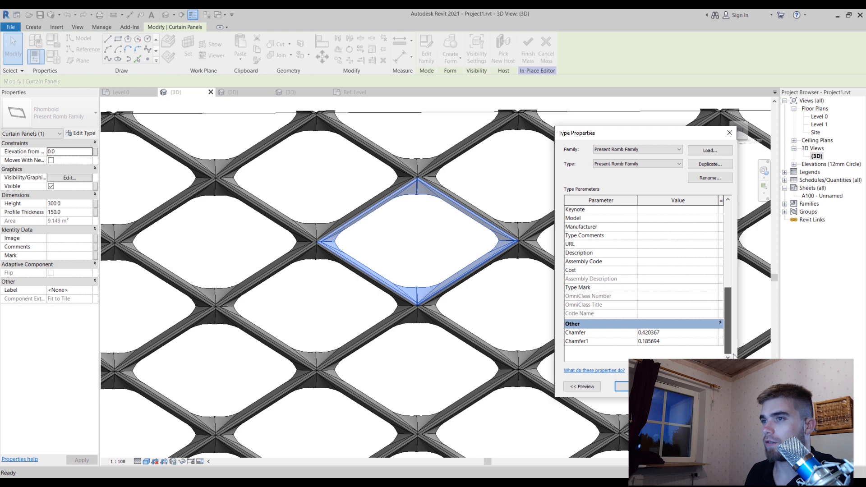
{"action": "left_click", "coordinate": [675, 333]}
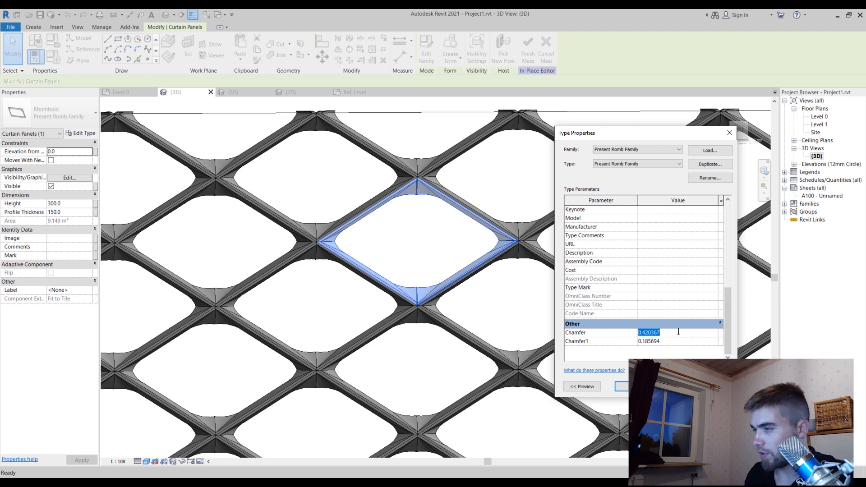
{"action": "type", "text": "0."}
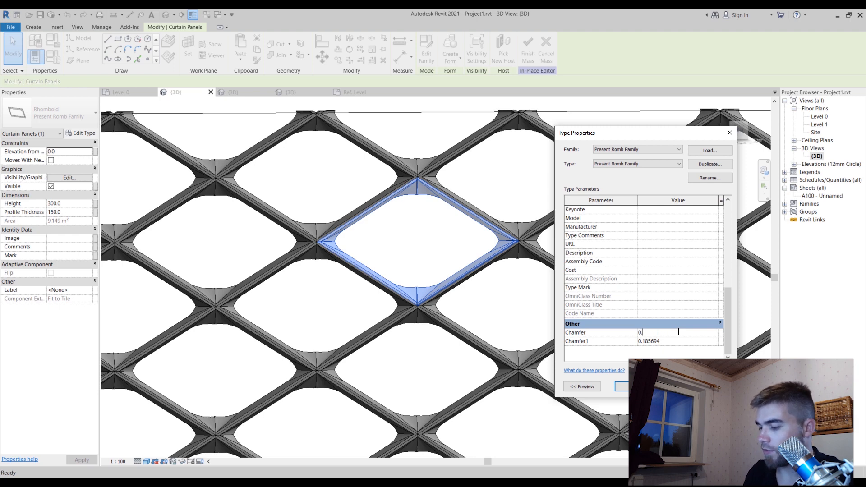
{"action": "type", "text": "7"}
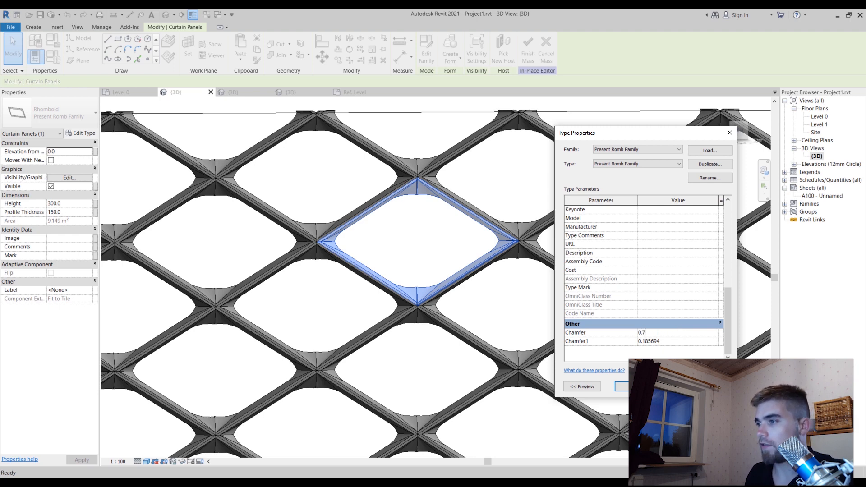
{"action": "left_click", "coordinate": [714, 387]}
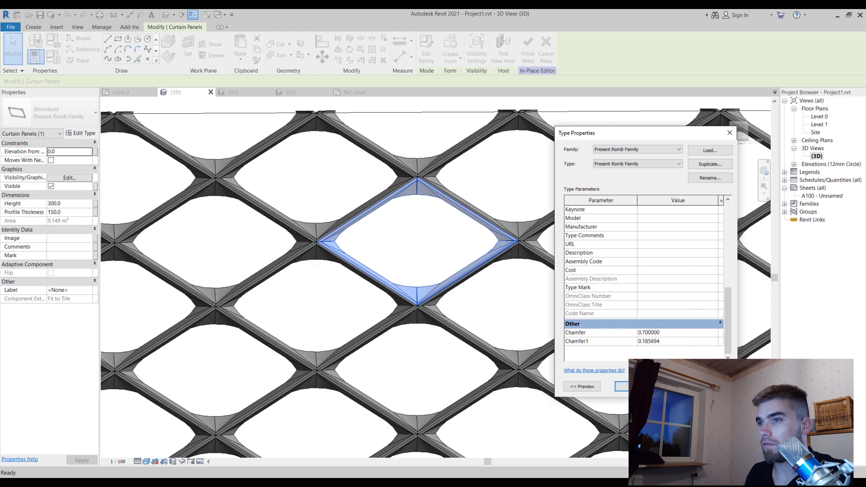
Test the panel type's Chamfer1 parameter with values of 0 and 0.4
{"action": "left_click", "coordinate": [683, 345]}
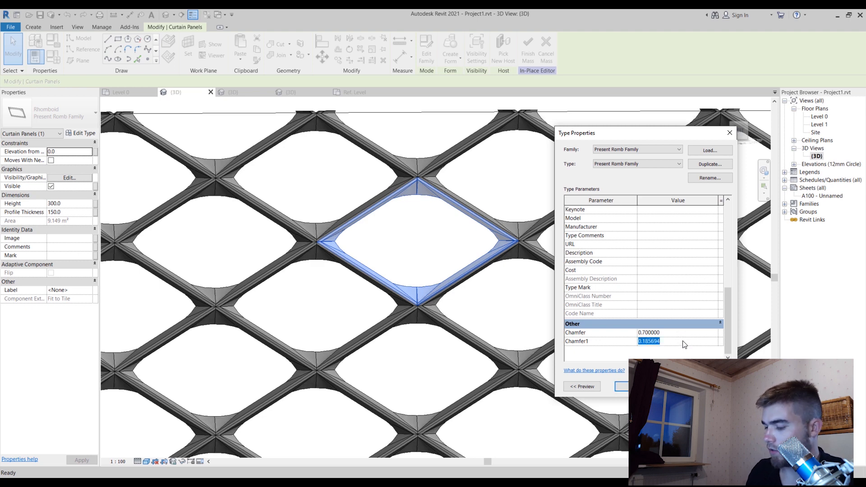
{"action": "type", "text": "0"}
{"action": "key", "text": "Return"}
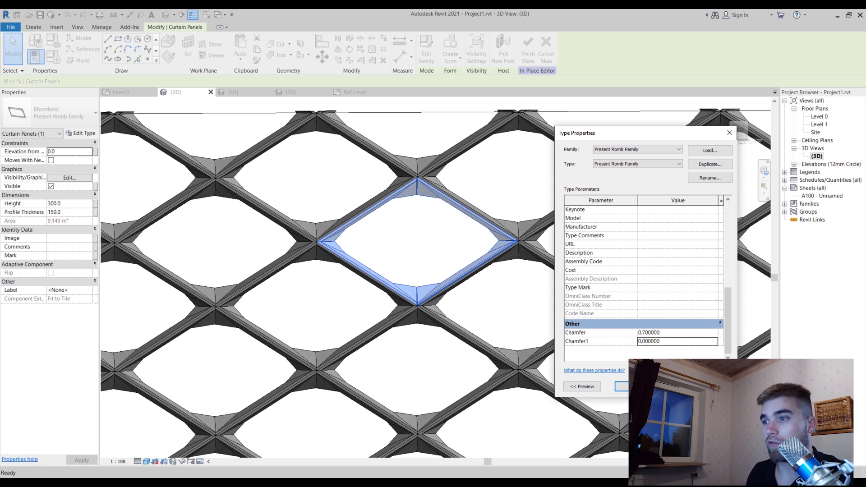
{"action": "left_click", "coordinate": [677, 344]}
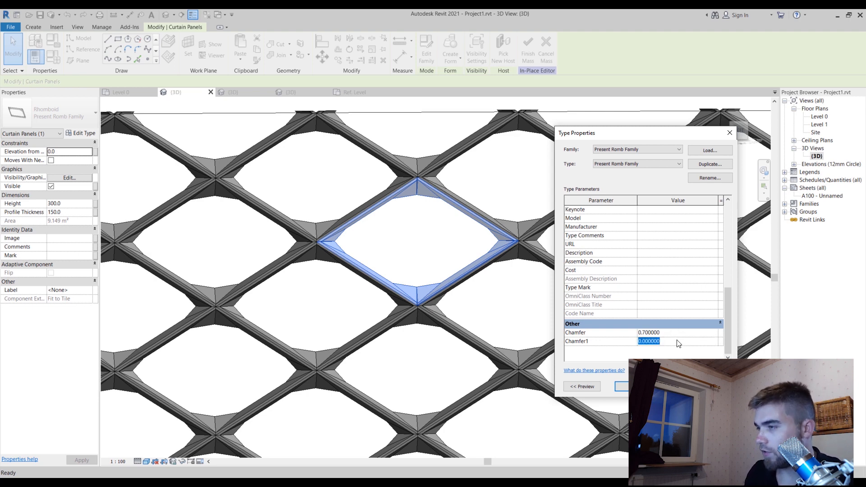
{"action": "type", "text": "0.4"}
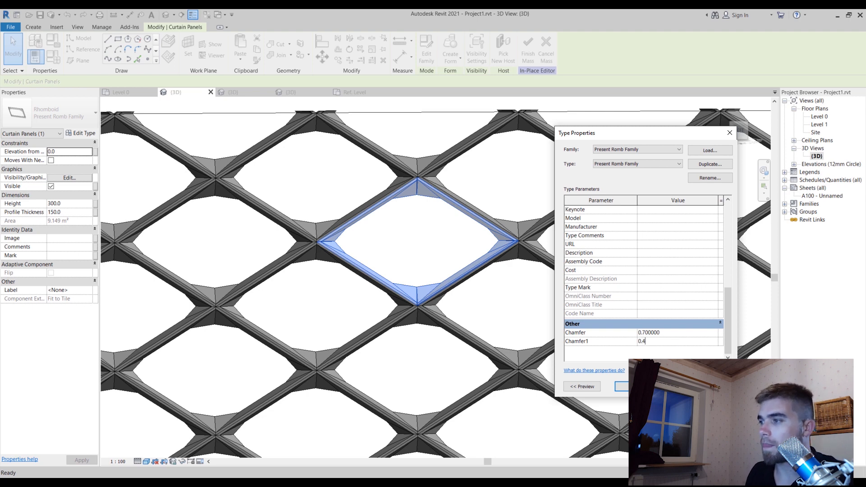
{"action": "key", "text": "Return"}
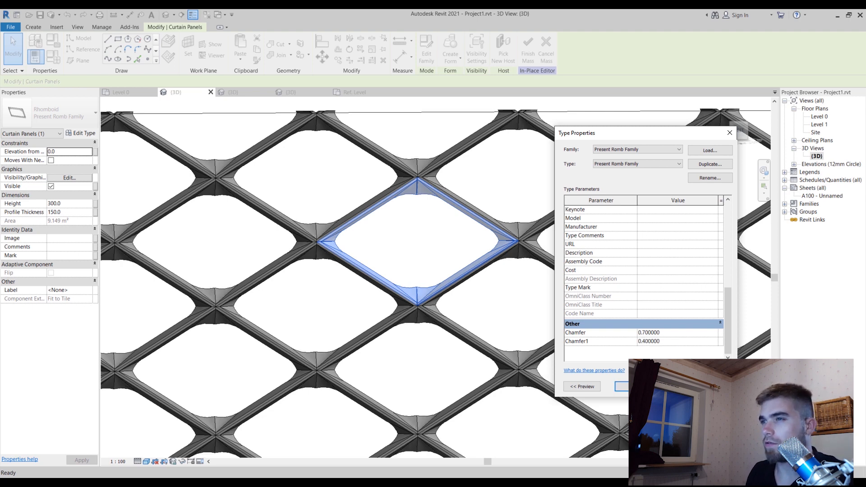
Set the panel type's Chamfer1 to 0.25, accept the type properties and clear the panel selection
{"action": "left_click", "coordinate": [681, 343]}
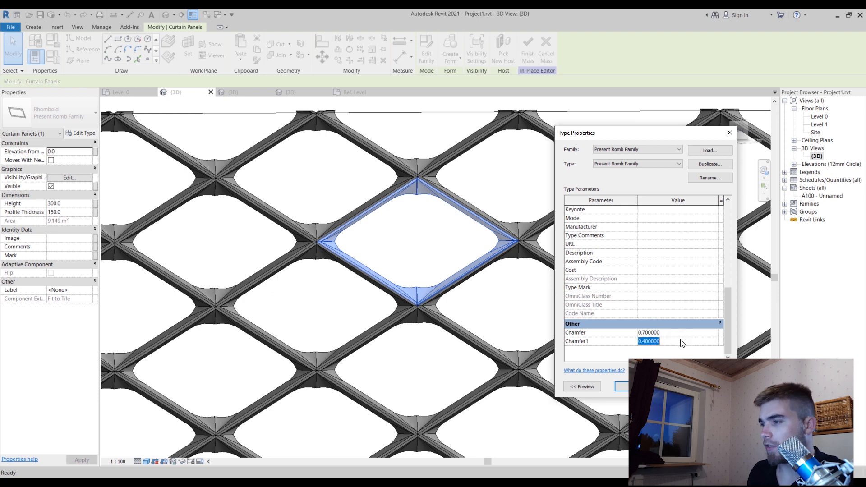
{"action": "type", "text": "0.25"}
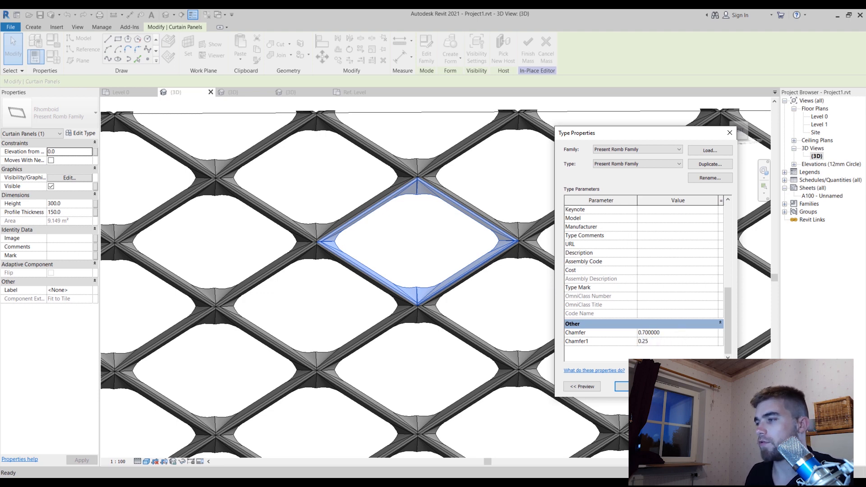
{"action": "key", "text": "Return"}
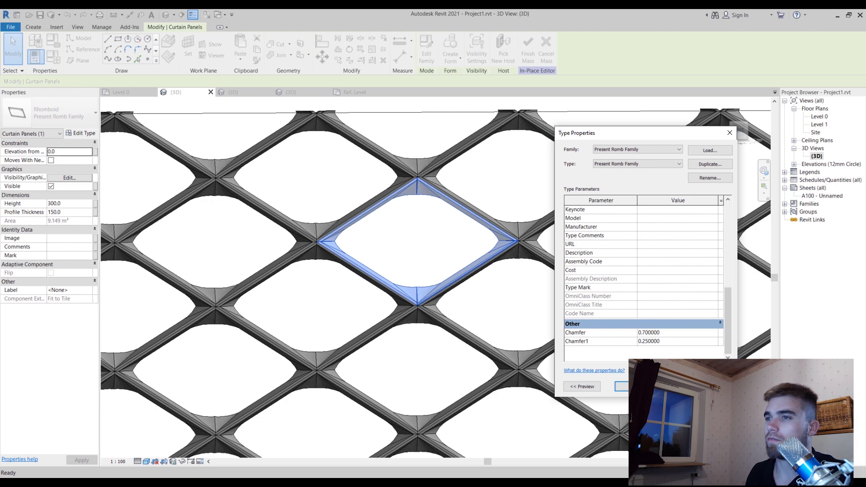
{"action": "left_click", "coordinate": [621, 386]}
{"action": "key", "text": "Escape"}
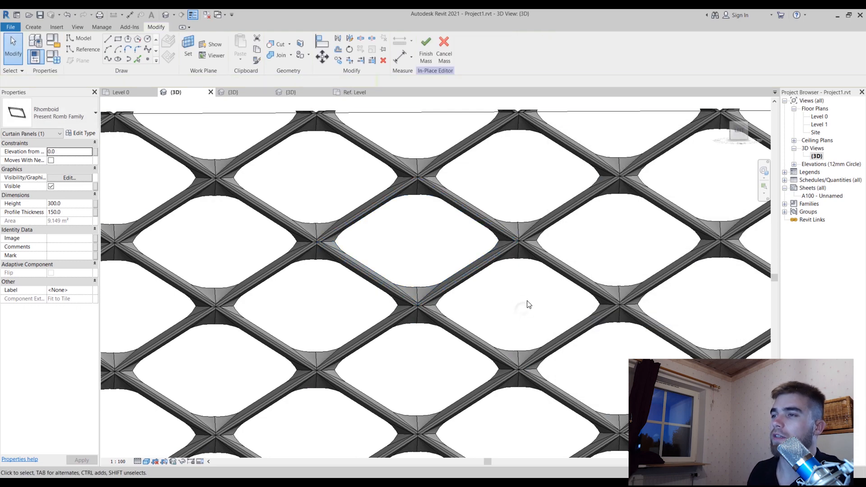
Examine the updated rhomboid panels across the whole mass from its back and left sides
{"action": "key", "text": "Caps_Lock"}
{"action": "mouse_move", "coordinate": [532, 288]}
{"action": "middle_mouse_down"}
{"action": "mouse_move", "coordinate": [549, 284]}
{"action": "mouse_move", "coordinate": [551, 270]}
{"action": "mouse_move", "coordinate": [286, 421]}
{"action": "mouse_move", "coordinate": [354, 422]}
{"action": "middle_mouse_up"}
{"action": "key", "text": "Caps_Lock"}
{"action": "scroll", "coordinate": [559, 262], "scroll_direction": "down", "scroll_amount": 5}
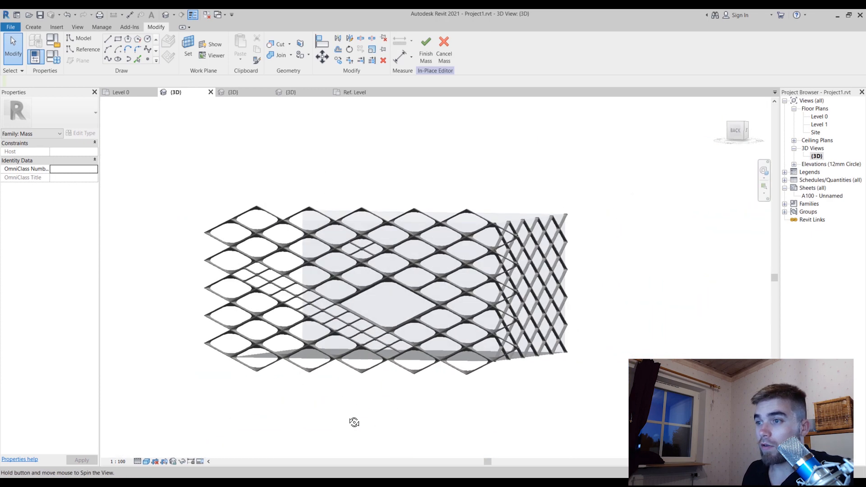
{"action": "left_click", "coordinate": [376, 320]}
{"action": "middle_click_drag", "start_coordinate": [618, 324], "coordinate": [494, 366], "text": "shift"}
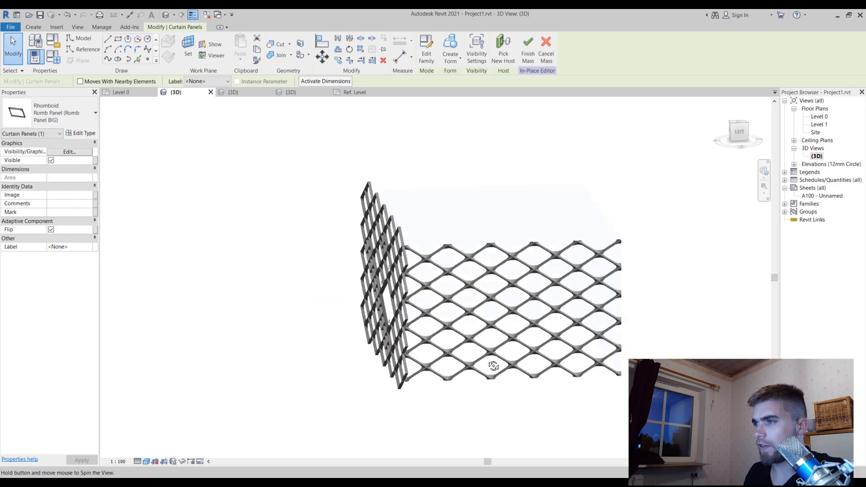
Select two adjacent Present Romb Family panels on the mass's left face and open the panel family for editing
{"action": "scroll", "coordinate": [533, 334], "scroll_direction": "up", "scroll_amount": 2}
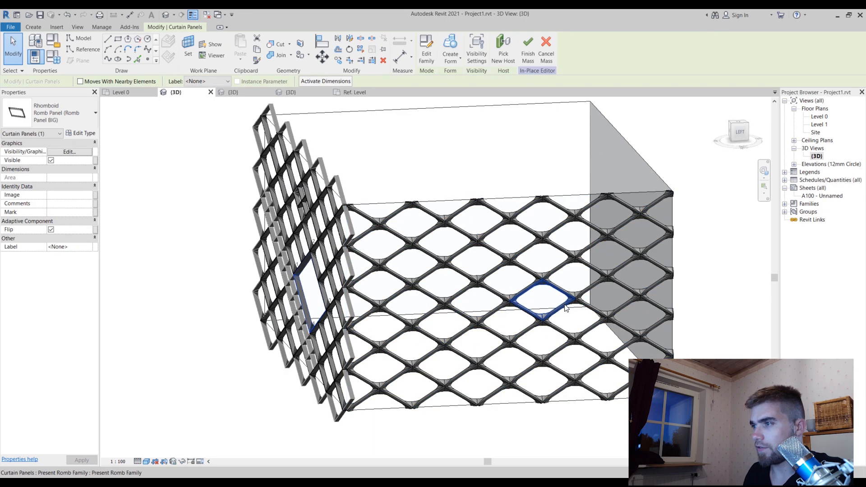
{"action": "left_click", "coordinate": [569, 304]}
{"action": "left_click", "coordinate": [577, 298], "text": "ctrl"}
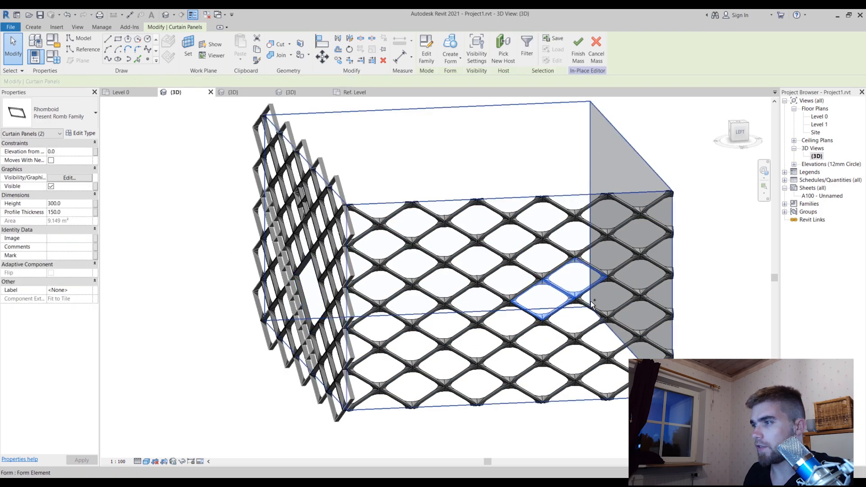
{"action": "double_click", "coordinate": [610, 312]}
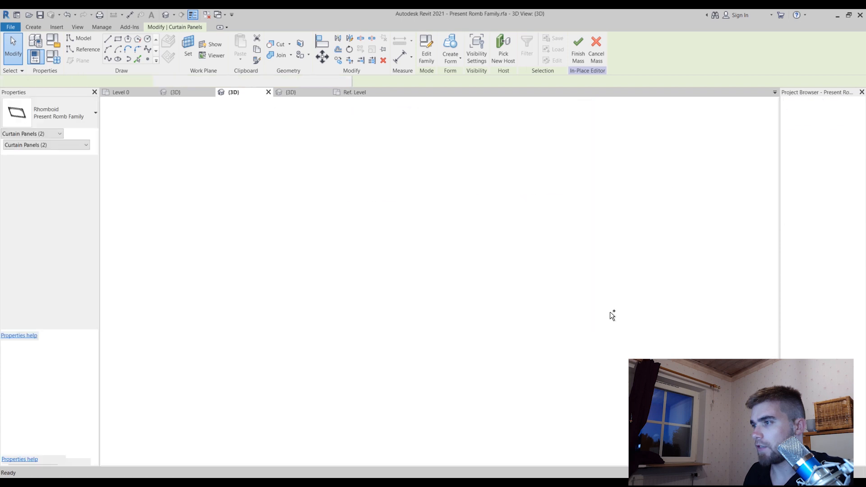
Return to the project's 3D view and delete one Present Romb Family panel from the upper middle of the mass's left face
{"action": "left_click", "coordinate": [176, 91]}
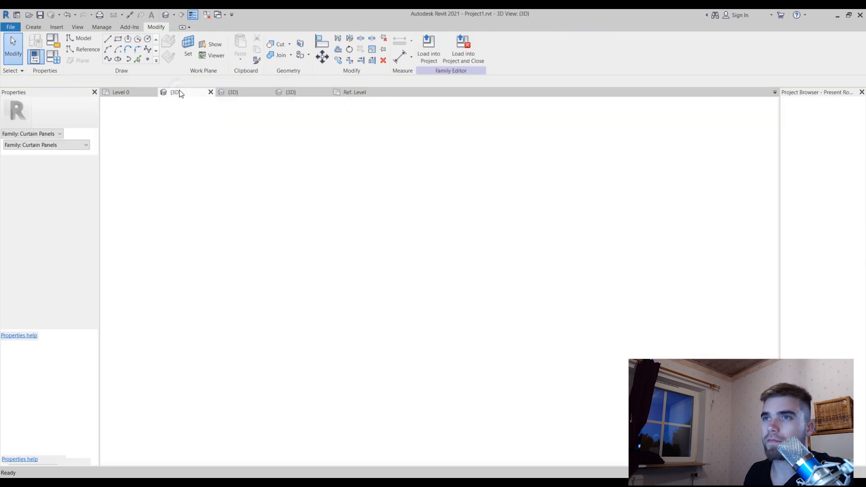
{"action": "scroll", "coordinate": [608, 278], "scroll_direction": "up", "scroll_amount": 3}
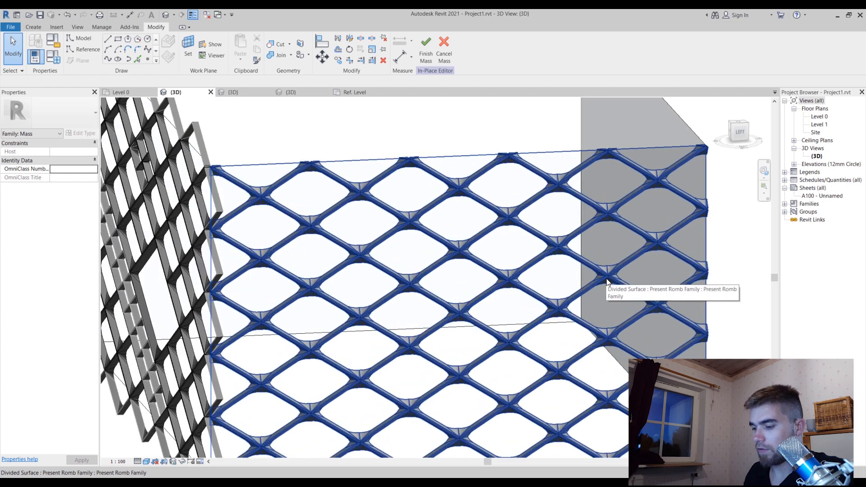
{"action": "key", "text": "d"}
{"action": "key", "text": "e"}
{"action": "key", "text": "Escape"}
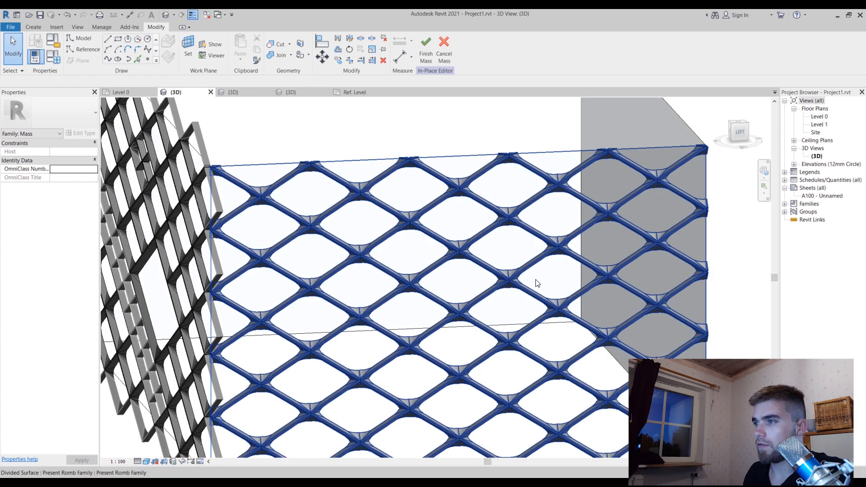
{"action": "key", "text": "Tab"}
{"action": "left_click", "coordinate": [536, 292]}
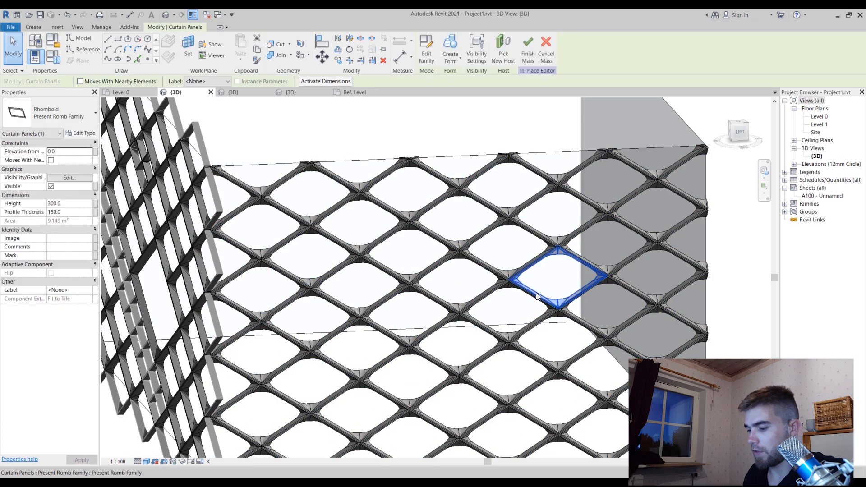
{"action": "key", "text": "d"}
{"action": "key", "text": "e"}
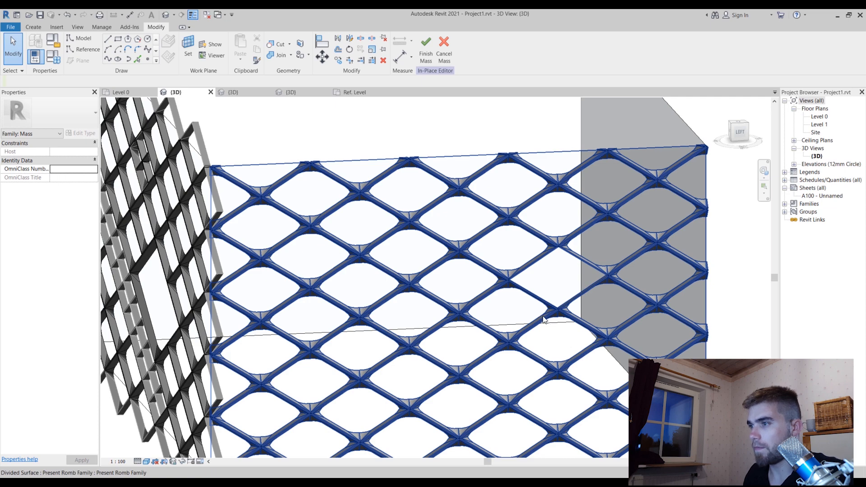
Delete the rhomboid panel diagonally below the opening, on its side away from the face's outer vertical edge
{"action": "left_click", "coordinate": [522, 310]}
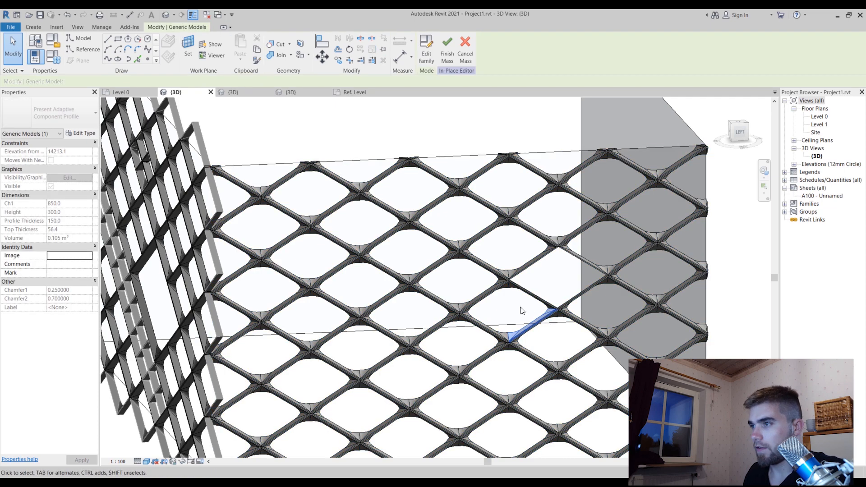
{"action": "left_click", "coordinate": [522, 310]}
{"action": "key", "text": "Tab"}
{"action": "left_click", "coordinate": [516, 293]}
{"action": "key", "text": "Tab"}
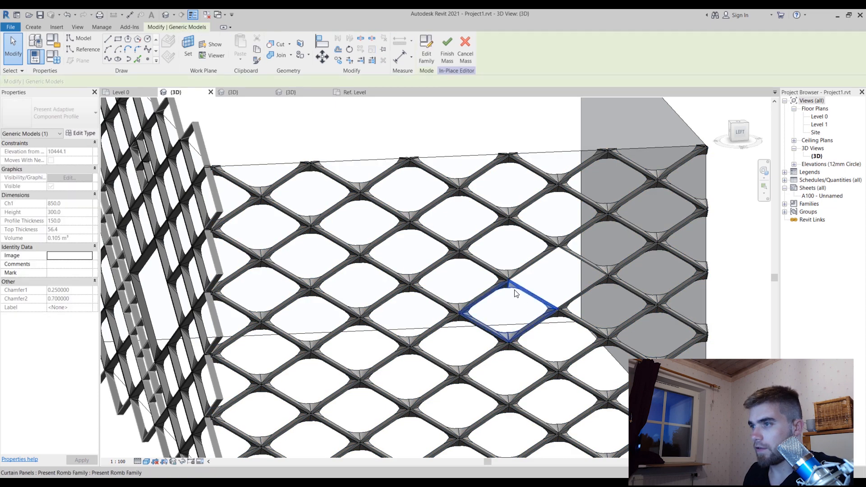
{"action": "left_click", "coordinate": [517, 294]}
{"action": "key", "text": "d"}
{"action": "key", "text": "e"}
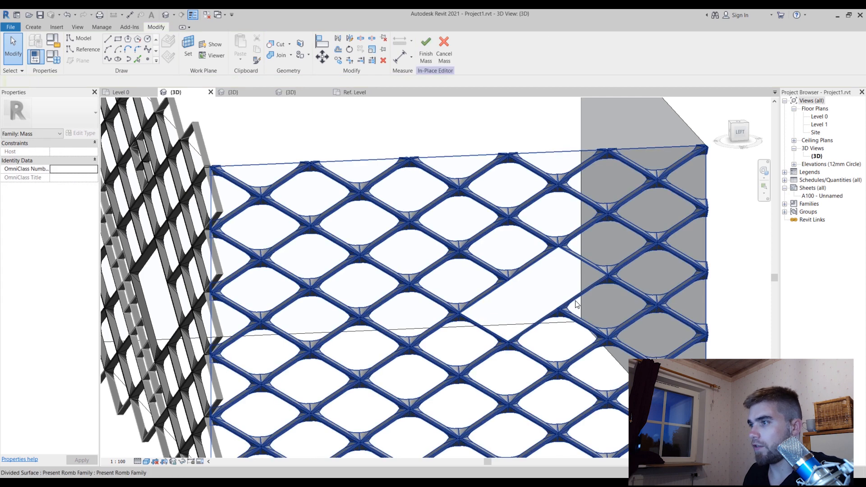
Delete the two remaining rhomboid panels beside and below the opening to form a diamond-shaped gap four panels in size
{"action": "left_click", "coordinate": [576, 304]}
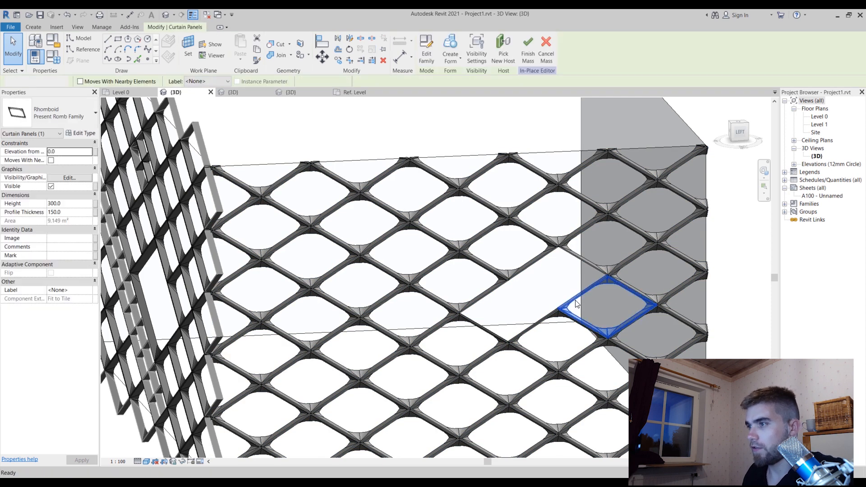
{"action": "key", "text": "d"}
{"action": "key", "text": "e"}
{"action": "left_click", "coordinate": [563, 317]}
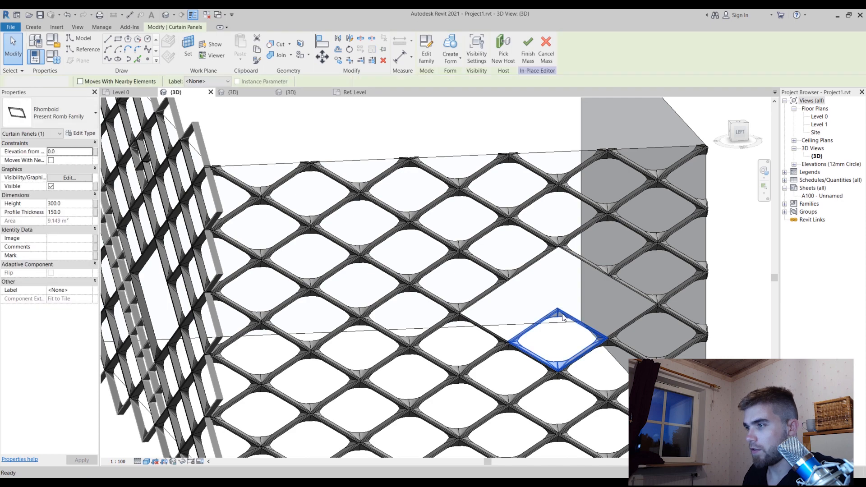
{"action": "key", "text": "d"}
{"action": "key", "text": "e"}
Show the UV grid lines and nodes of the left face's divided surface through its surface representation settings, and clear the selection
{"action": "scroll", "coordinate": [561, 304], "scroll_direction": "down", "scroll_amount": 5}
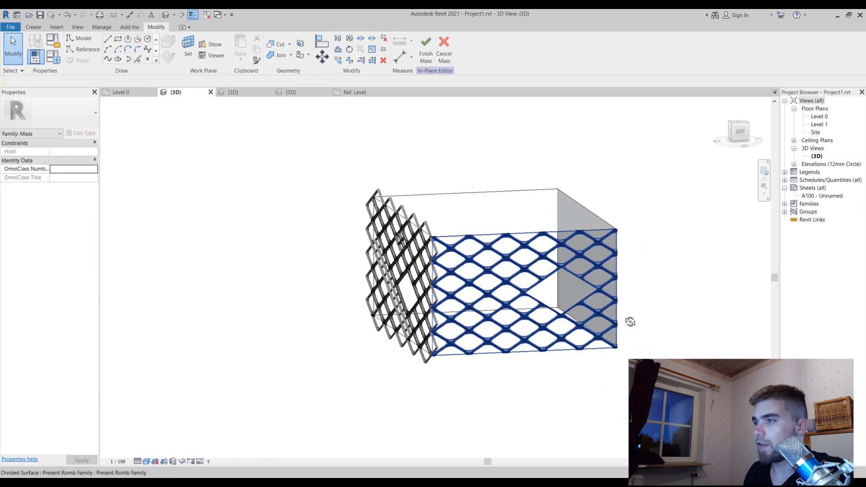
{"action": "scroll", "coordinate": [625, 322], "scroll_direction": "up", "scroll_amount": 3}
{"action": "left_click", "coordinate": [588, 370]}
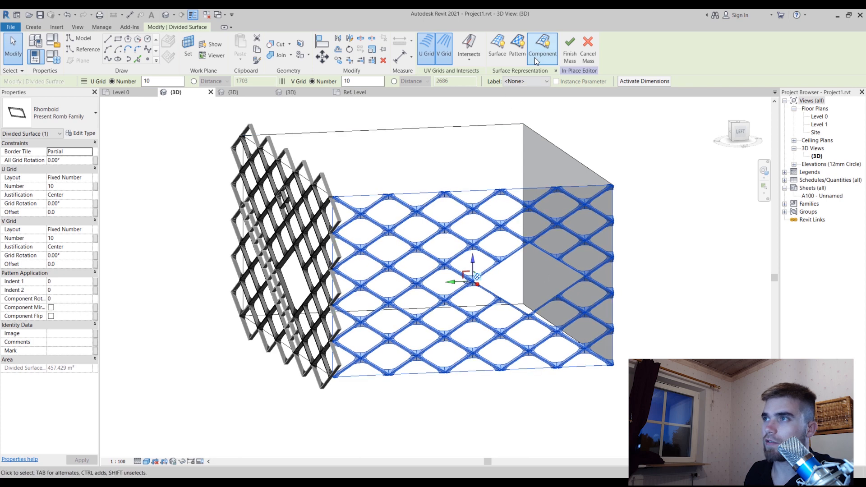
{"action": "left_click", "coordinate": [500, 58]}
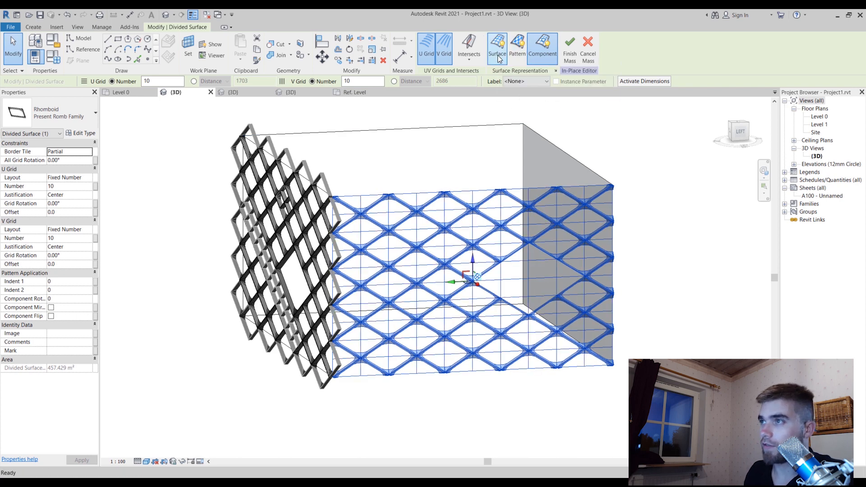
{"action": "left_click", "coordinate": [555, 71]}
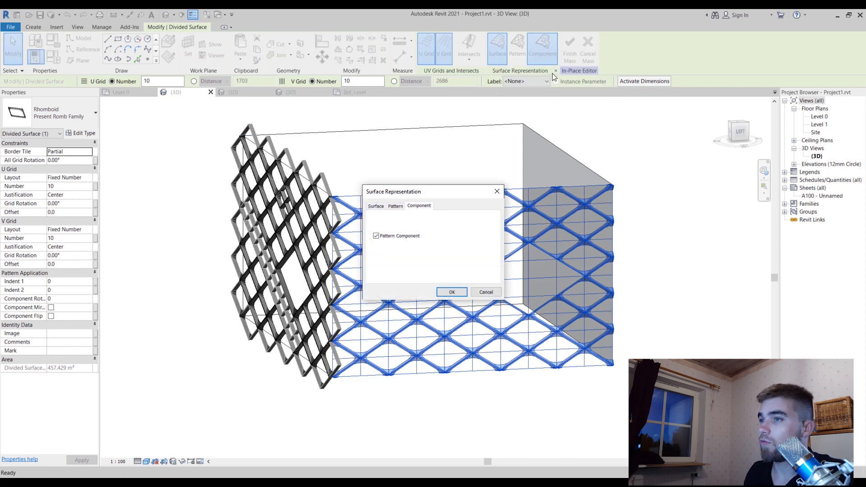
{"action": "left_click", "coordinate": [375, 207]}
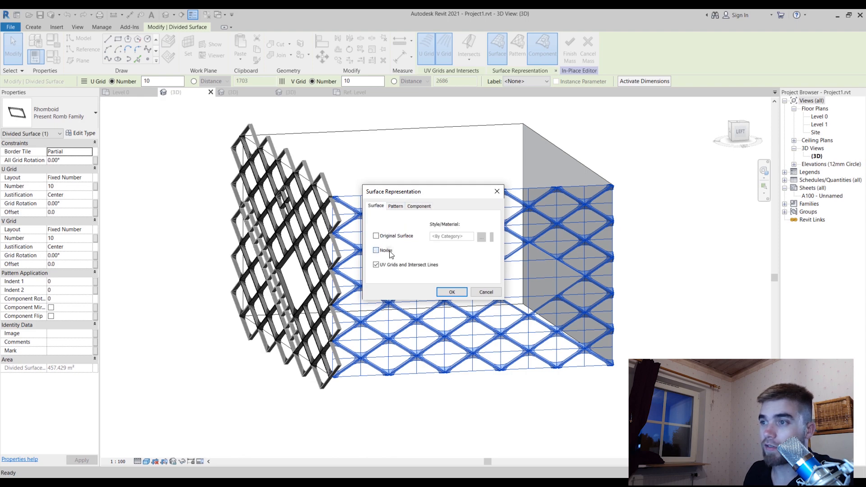
{"action": "left_click", "coordinate": [451, 292]}
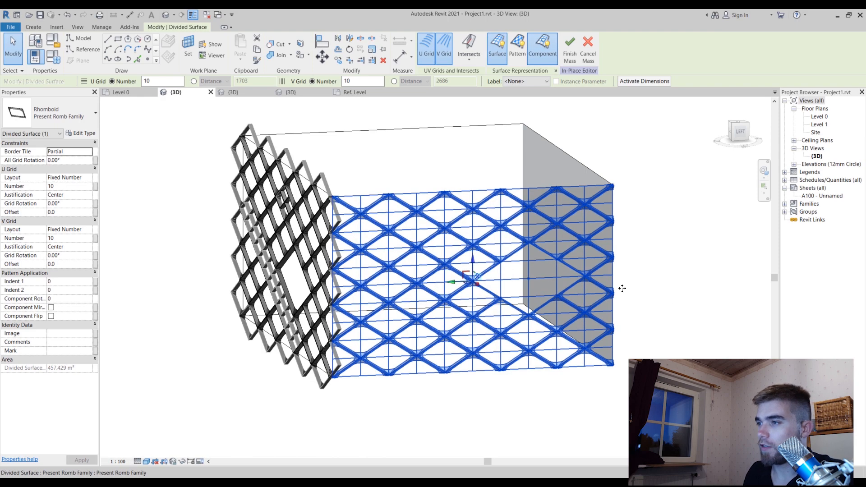
{"action": "scroll", "coordinate": [498, 269], "scroll_direction": "up", "scroll_amount": 5}
{"action": "key", "text": "Escape"}
{"action": "scroll", "coordinate": [460, 253], "scroll_direction": "down", "scroll_amount": 4}
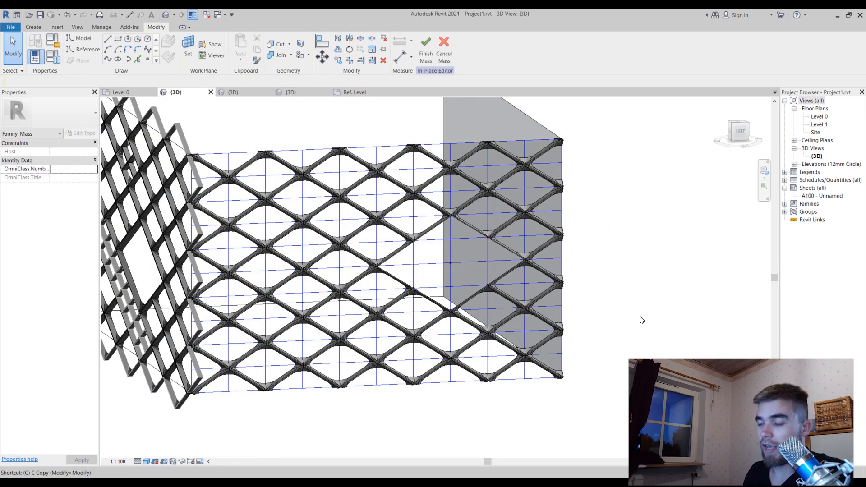
Start placing a Rhomboid panel component and set its first adaptive point on the divided-surface node at the gap's inner side corner
{"action": "key", "text": "c"}
{"action": "key", "text": "m"}
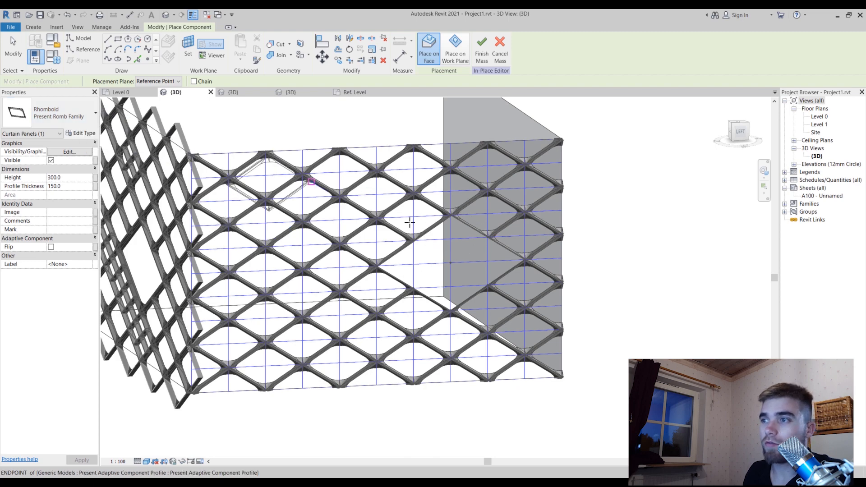
{"action": "scroll", "coordinate": [478, 233], "scroll_direction": "up", "scroll_amount": 2}
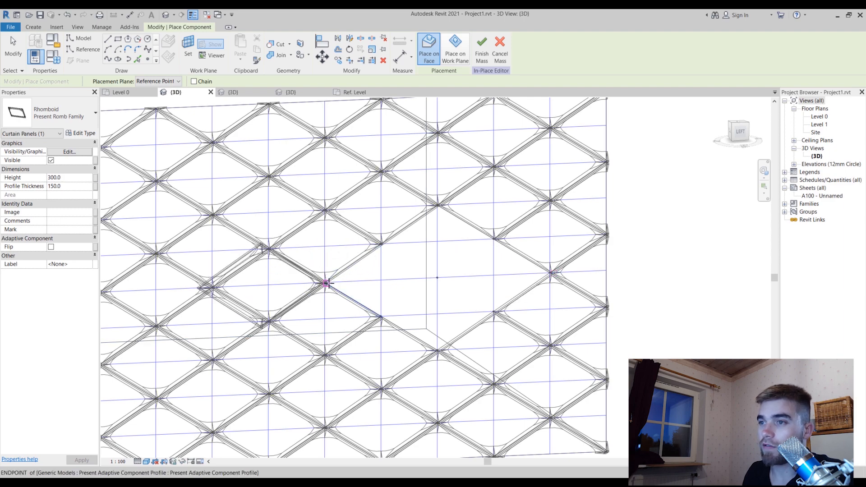
{"action": "scroll", "coordinate": [327, 282], "scroll_direction": "up", "scroll_amount": 3}
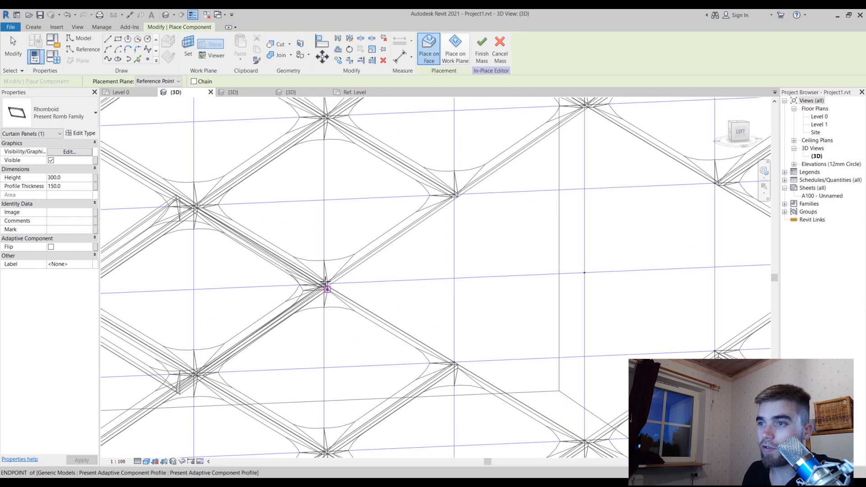
{"action": "scroll", "coordinate": [326, 283], "scroll_direction": "up", "scroll_amount": 4}
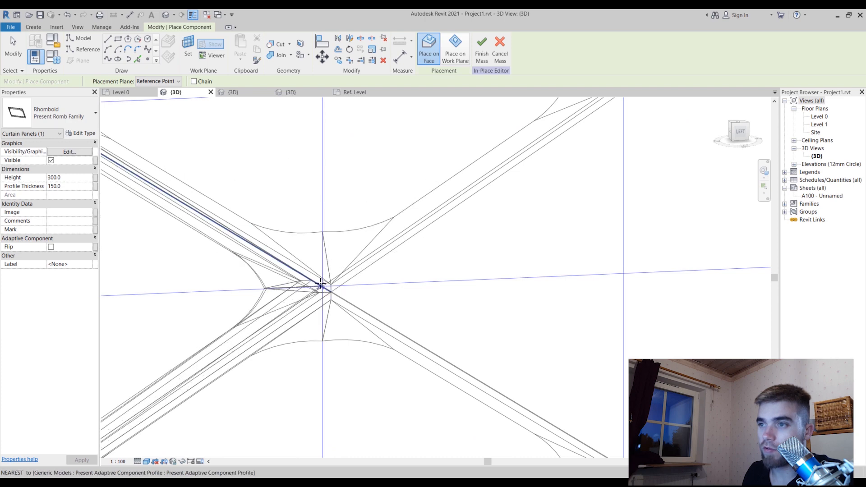
{"action": "scroll", "coordinate": [320, 286], "scroll_direction": "up", "scroll_amount": 5}
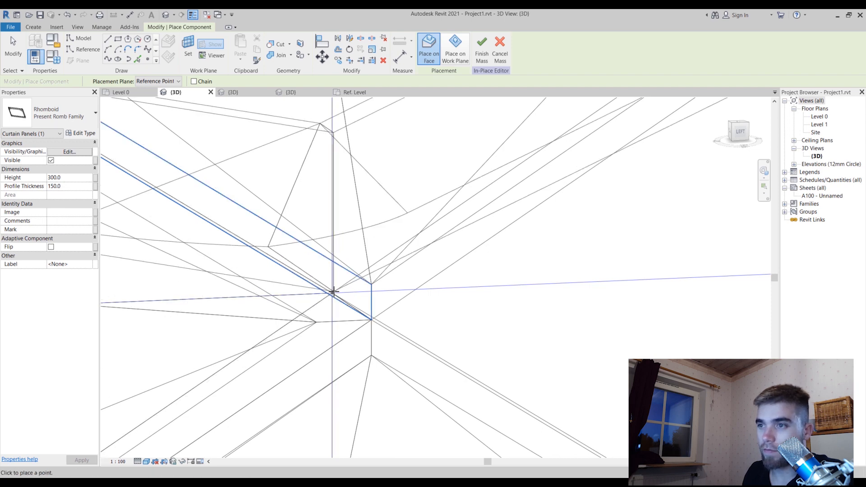
{"action": "scroll", "coordinate": [330, 293], "scroll_direction": "down", "scroll_amount": 3}
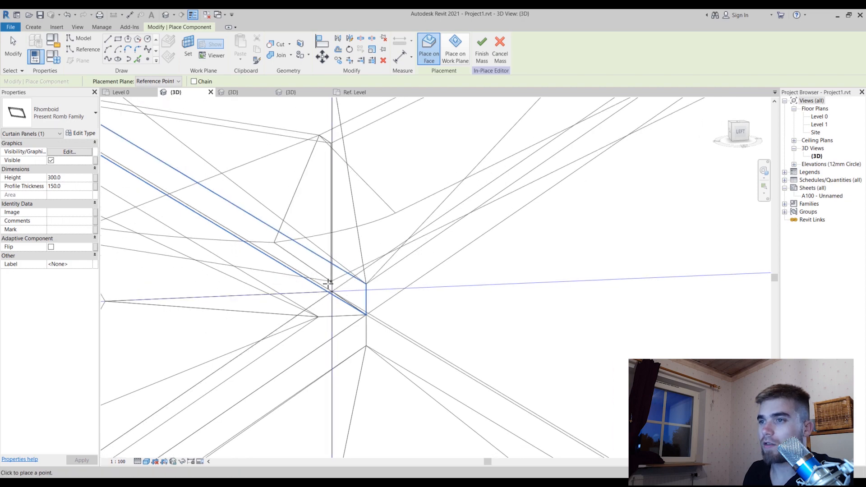
{"action": "scroll", "coordinate": [331, 280], "scroll_direction": "down", "scroll_amount": 6}
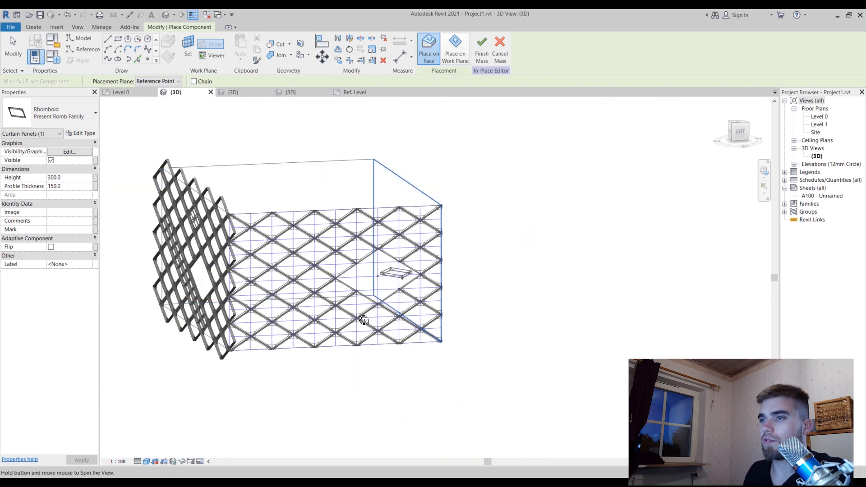
{"action": "middle_click_drag", "start_coordinate": [394, 276], "coordinate": [46, 381], "text": "shift"}
{"action": "scroll", "coordinate": [551, 244], "scroll_direction": "down", "scroll_amount": 3}
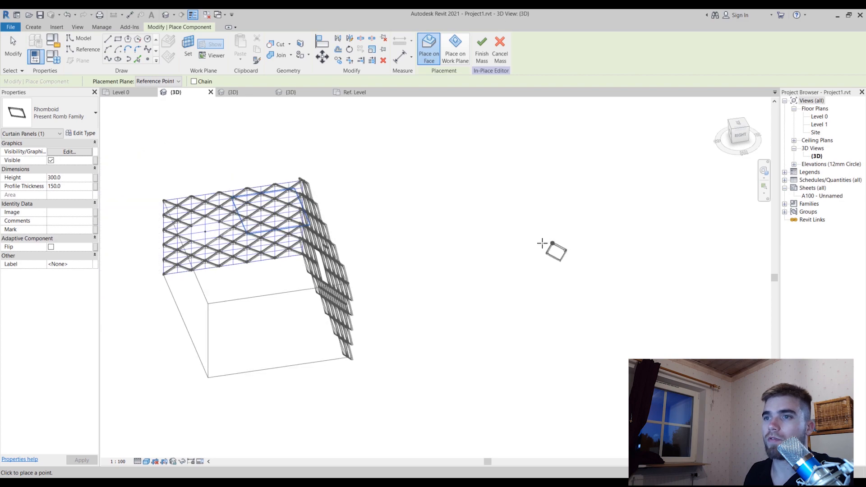
{"action": "scroll", "coordinate": [262, 218], "scroll_direction": "up", "scroll_amount": 8}
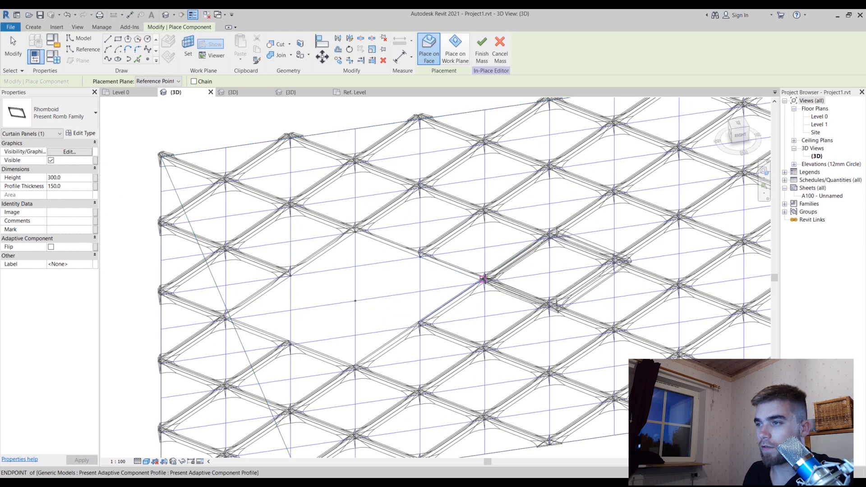
{"action": "scroll", "coordinate": [484, 279], "scroll_direction": "up", "scroll_amount": 5}
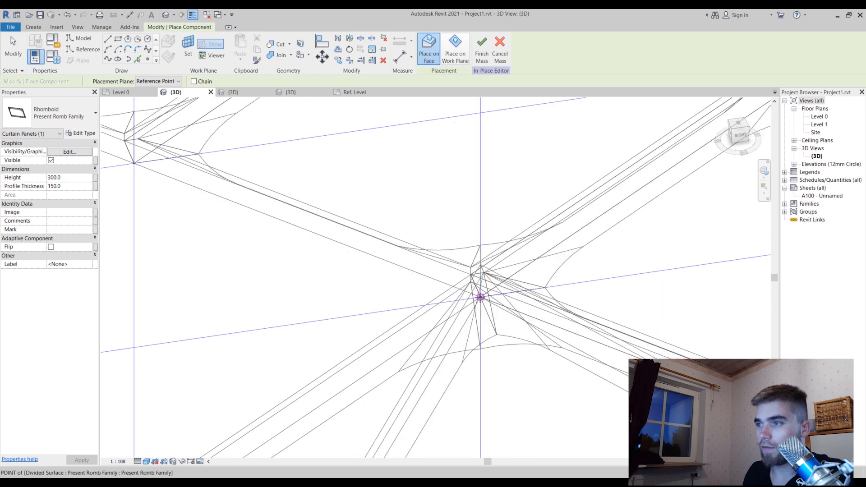
{"action": "left_click", "coordinate": [481, 297]}
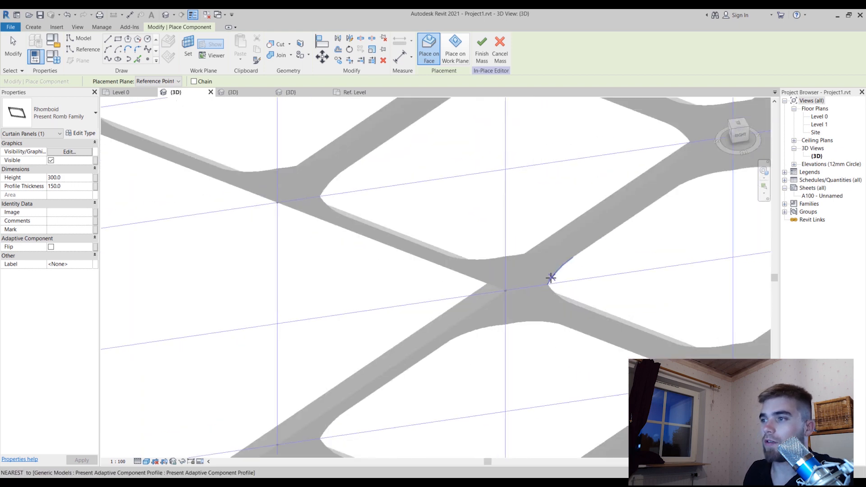
Set the panel's remaining adaptive points on the gap's other corner nodes and end component placement
{"action": "scroll", "coordinate": [552, 277], "scroll_direction": "down", "scroll_amount": 3}
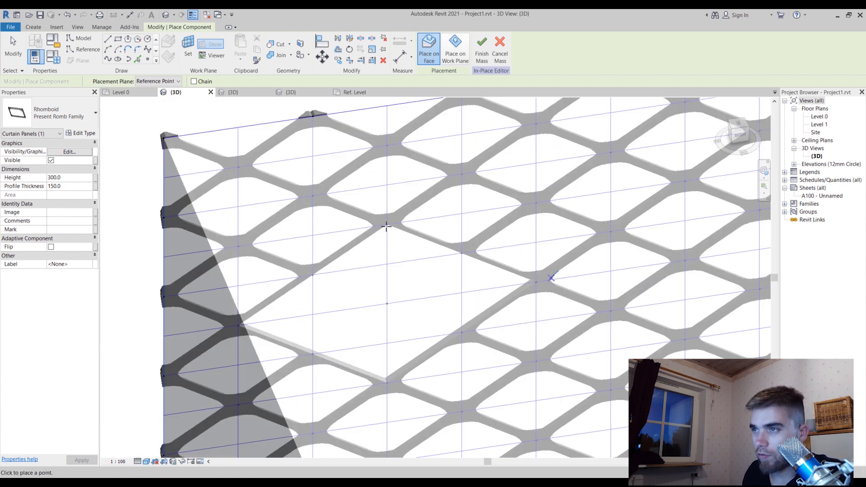
{"action": "left_click", "coordinate": [387, 226]}
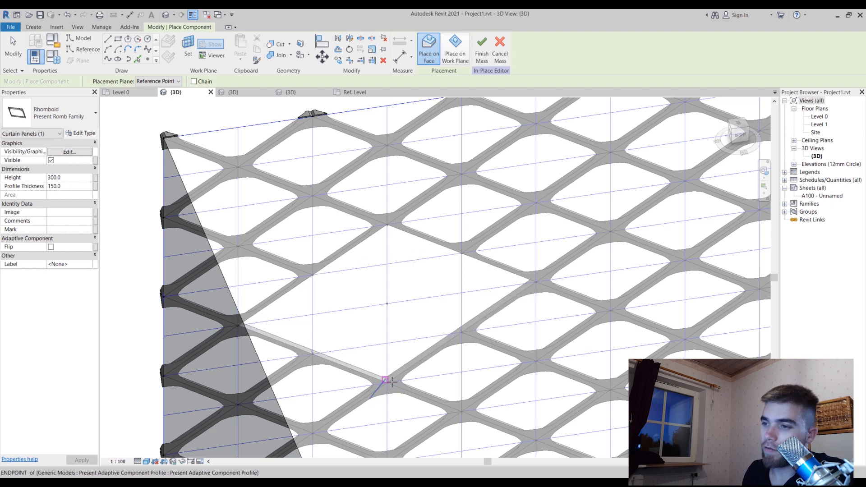
{"action": "left_click", "coordinate": [388, 382]}
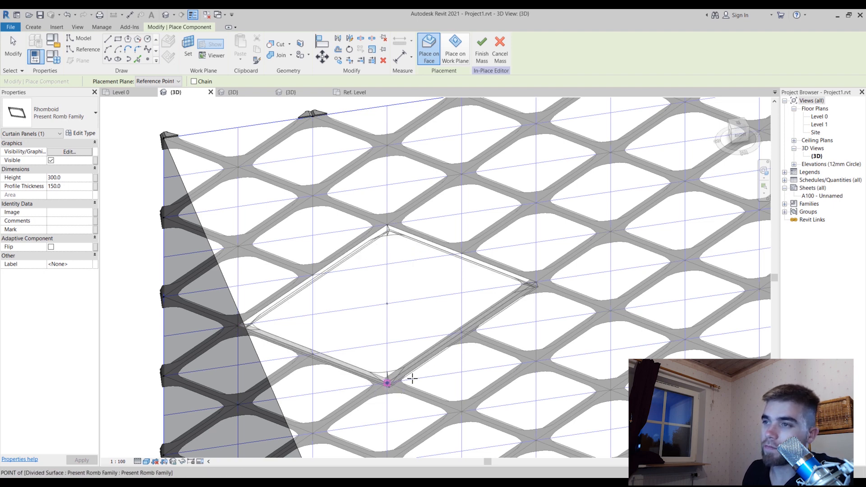
{"action": "key", "text": "Escape"}
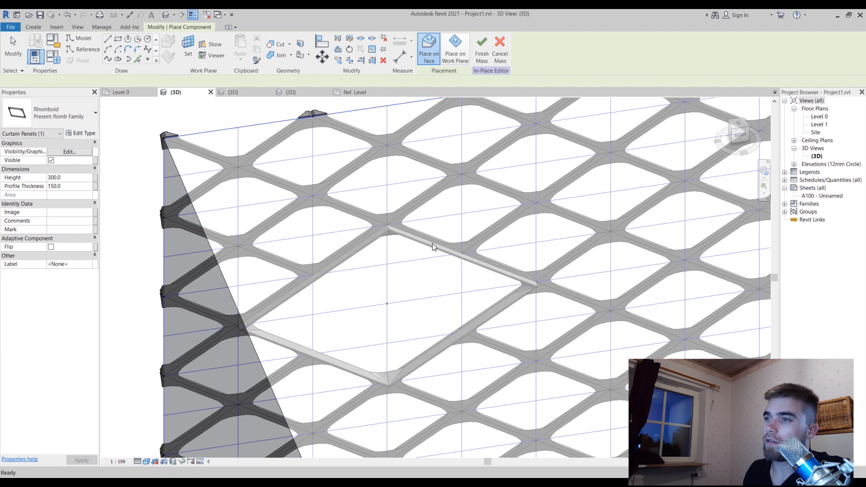
{"action": "key", "text": "Escape"}
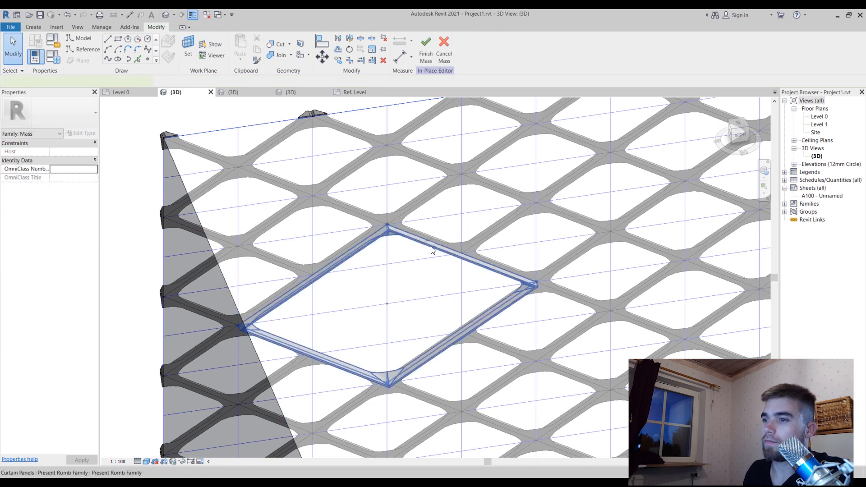
Flip the newly placed large rhomboid panel and select it from the front of the mass's left face
{"action": "left_click", "coordinate": [431, 250]}
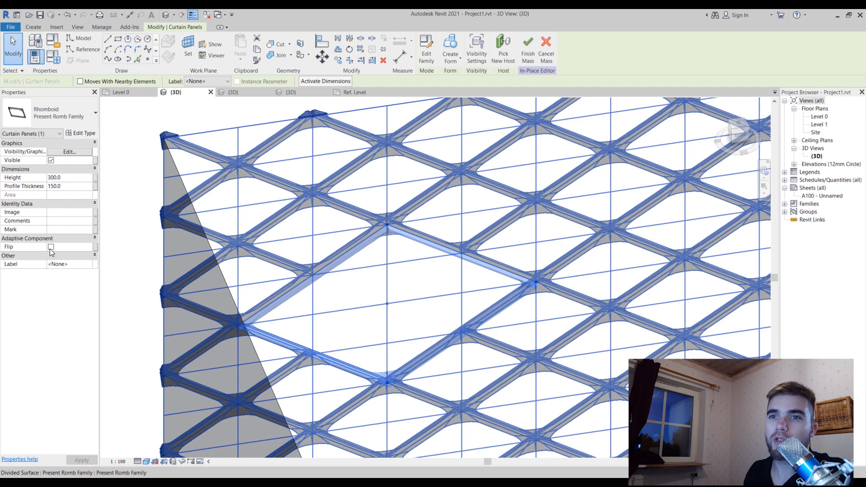
{"action": "left_click", "coordinate": [51, 248]}
{"action": "middle_click_drag", "start_coordinate": [350, 257], "coordinate": [710, 238], "text": "shift"}
{"action": "left_click", "coordinate": [697, 236]}
{"action": "middle_click_drag", "start_coordinate": [696, 324], "coordinate": [676, 212], "text": "shift"}
{"action": "left_click", "coordinate": [391, 212]}
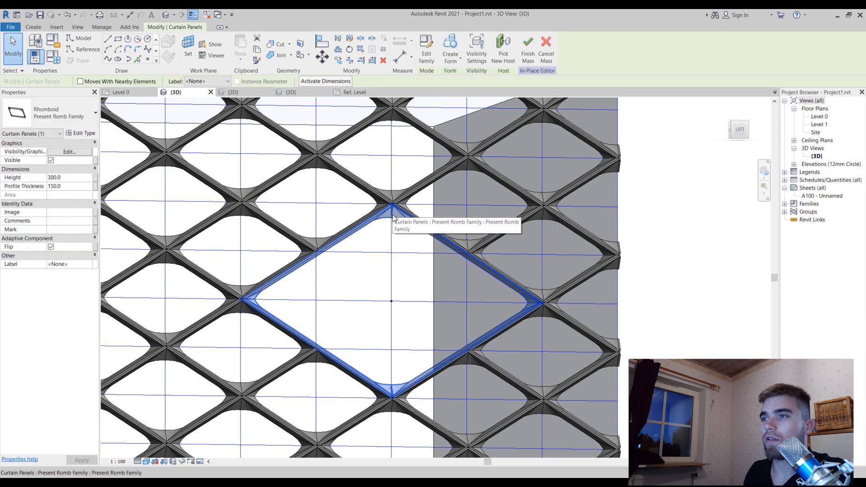
Duplicate the selected large panel's type under the name Present Romb Family bIG and accept the new type
{"action": "left_click", "coordinate": [84, 133]}
{"action": "left_click", "coordinate": [722, 165]}
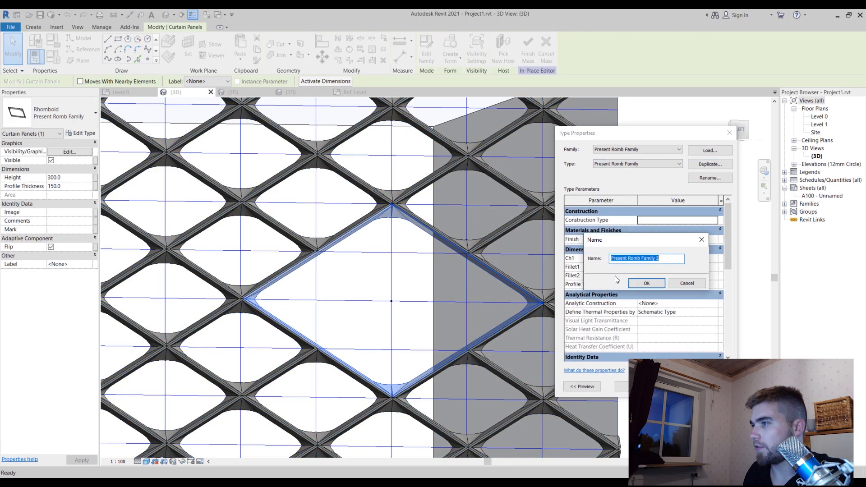
{"action": "left_click", "coordinate": [660, 258]}
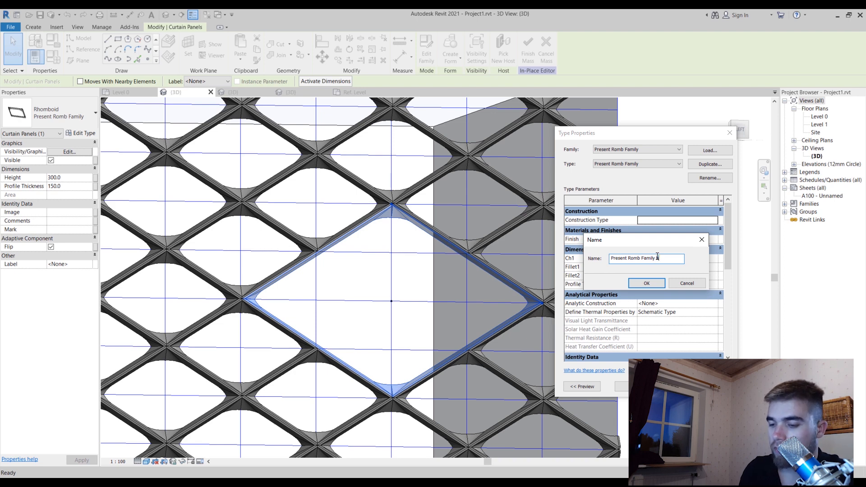
{"action": "left_click", "coordinate": [654, 285]}
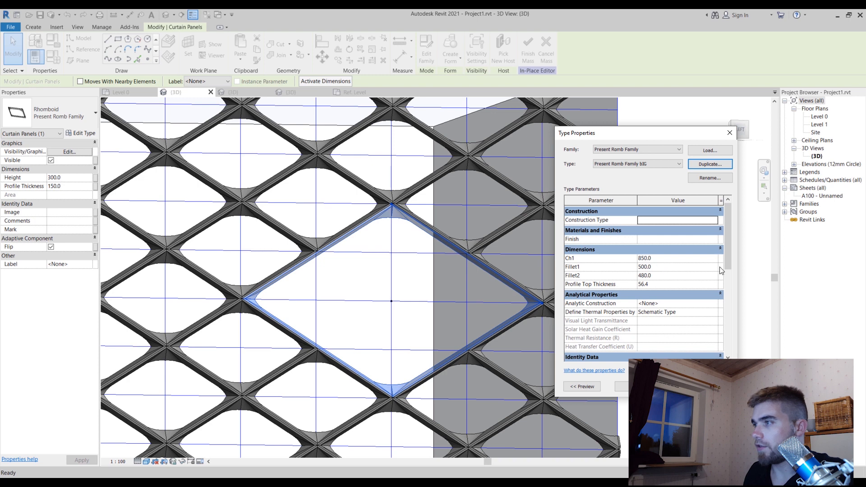
{"action": "left_click_drag", "start_coordinate": [727, 261], "coordinate": [716, 229]}
{"action": "left_click", "coordinate": [623, 387]}
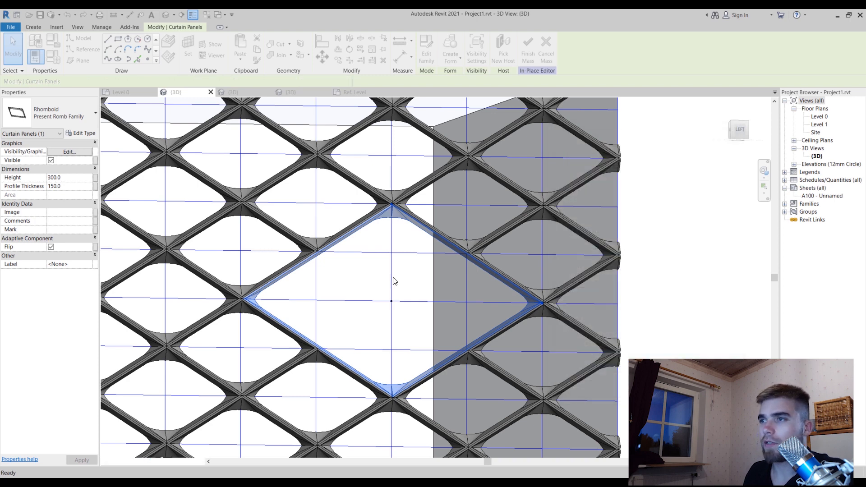
Set the large rhomboid panel's Profile Thickness to 250
{"action": "left_click", "coordinate": [71, 186]}
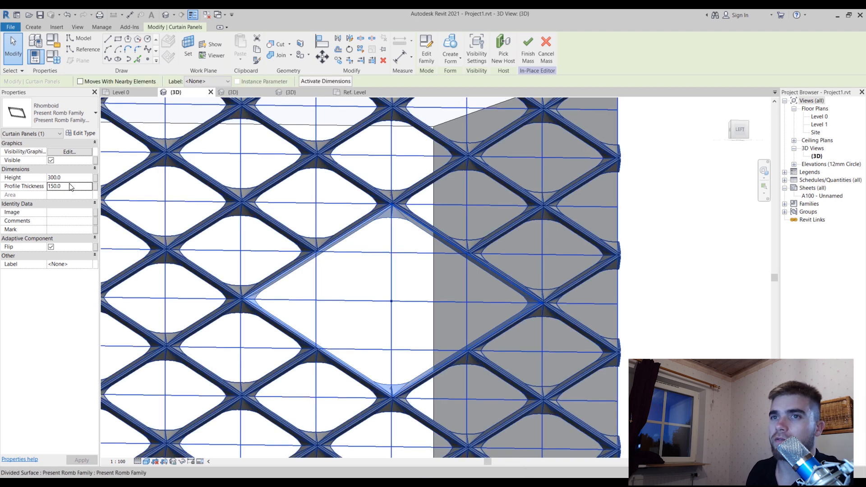
{"action": "double_click", "coordinate": [71, 187]}
{"action": "type", "text": "250"}
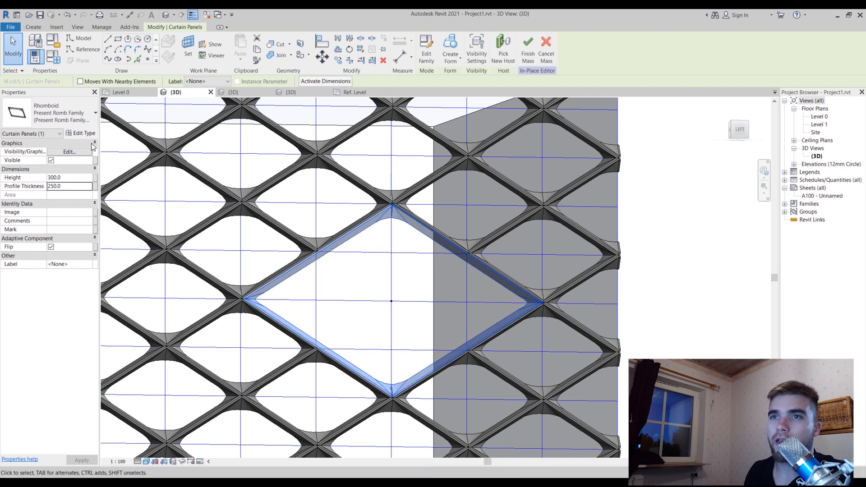
Set the large panel type's Ch1 to 1300, Fillet1 to 1000 and Fillet2 to 1000
{"action": "left_click", "coordinate": [80, 133]}
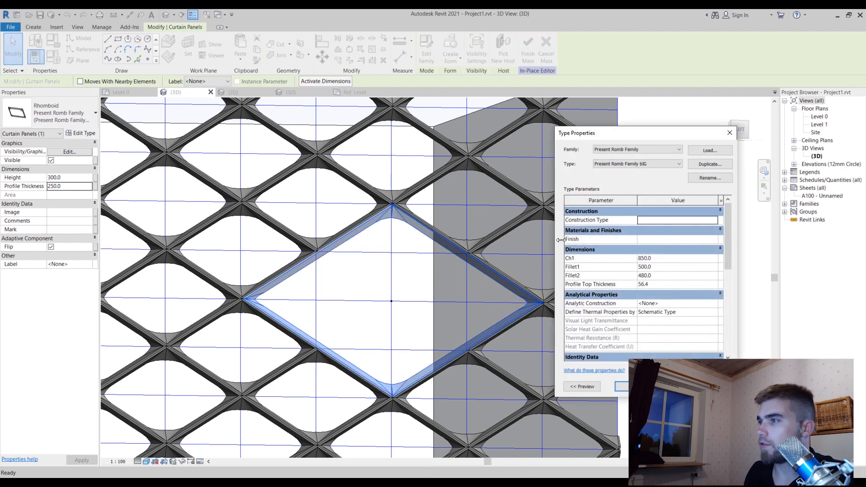
{"action": "left_click", "coordinate": [696, 259]}
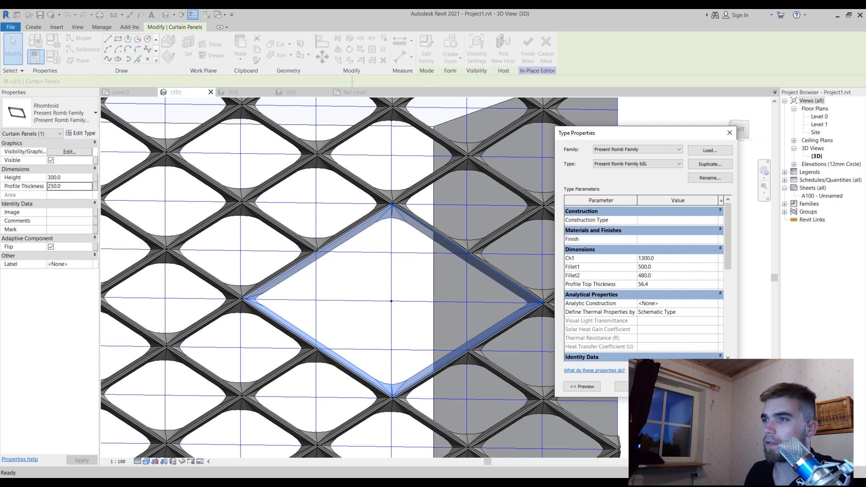
{"action": "left_click", "coordinate": [674, 266]}
{"action": "left_click", "coordinate": [673, 276]}
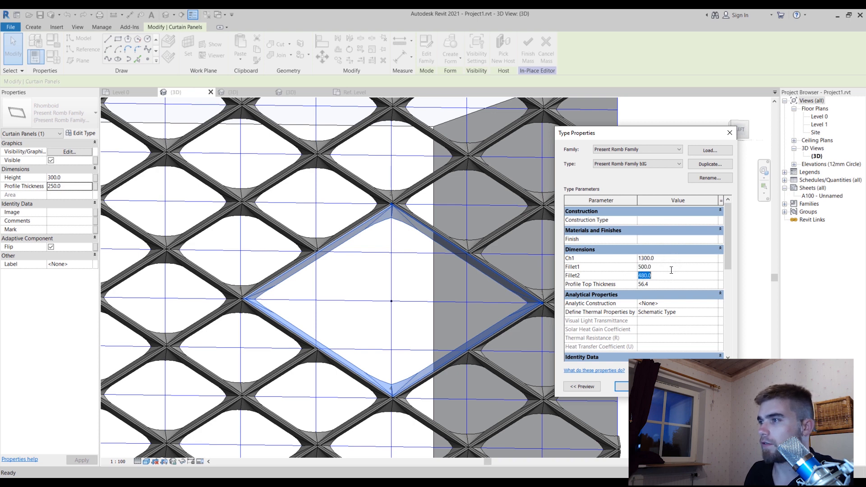
{"action": "left_click", "coordinate": [672, 268]}
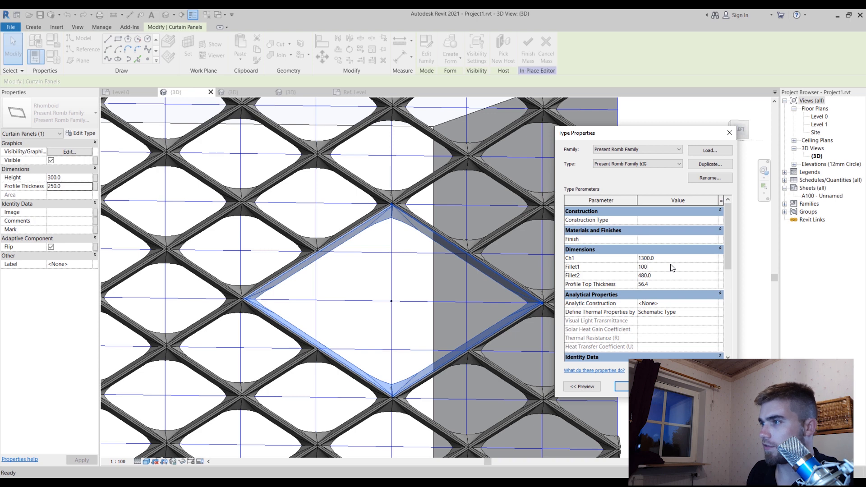
{"action": "type", "text": "1000"}
{"action": "left_click", "coordinate": [679, 277]}
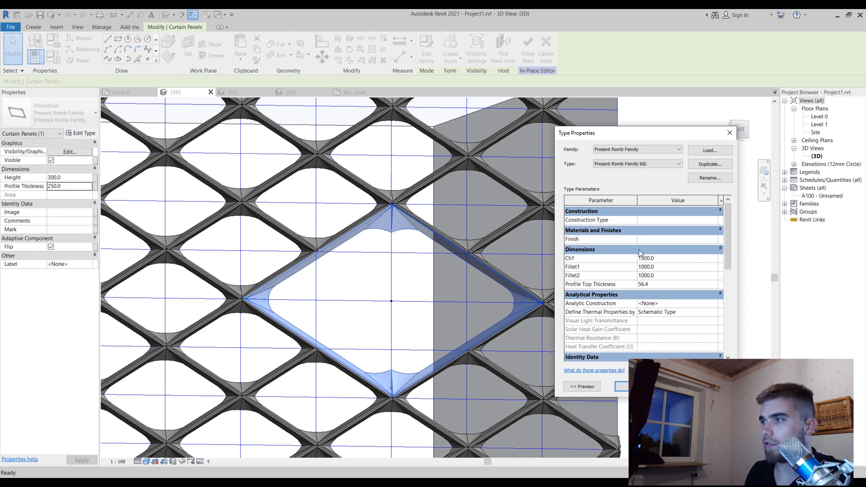
Set the large panel type's Fillet2 to 600, accept the type changes and clear the selection
{"action": "left_click", "coordinate": [669, 269]}
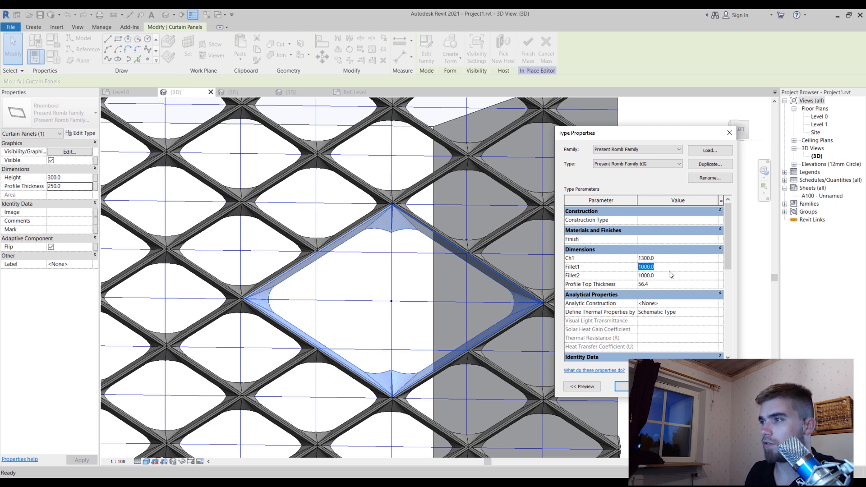
{"action": "left_click", "coordinate": [670, 277]}
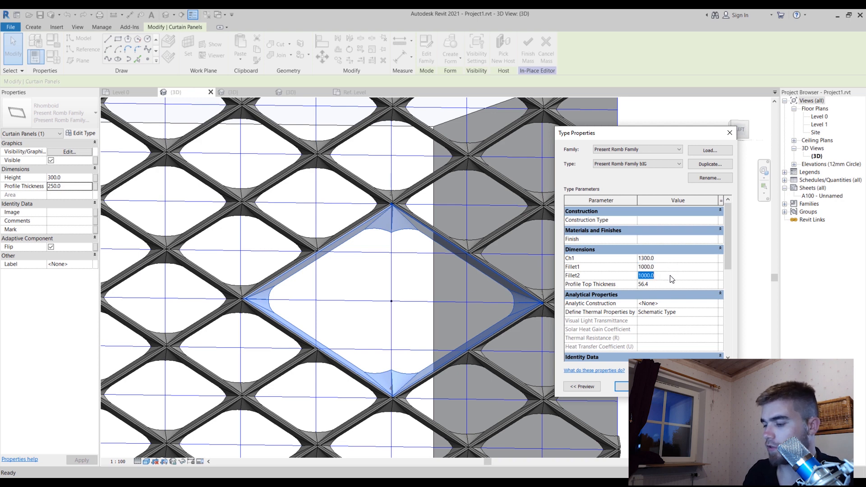
{"action": "type", "text": "600"}
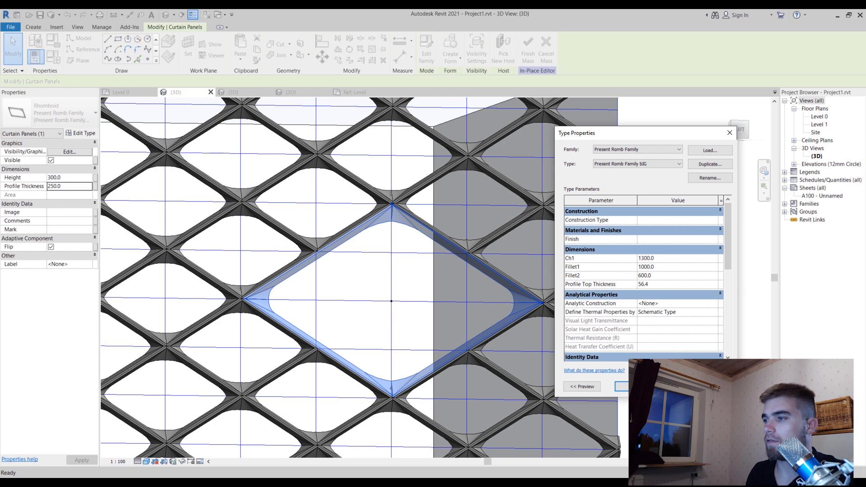
{"action": "left_click", "coordinate": [632, 386]}
{"action": "left_click", "coordinate": [699, 332]}
Examine the large panel in the left face and the subdivided Romb Panel 2 panels on the adjacent back face
{"action": "scroll", "coordinate": [699, 332], "scroll_direction": "down", "scroll_amount": 5}
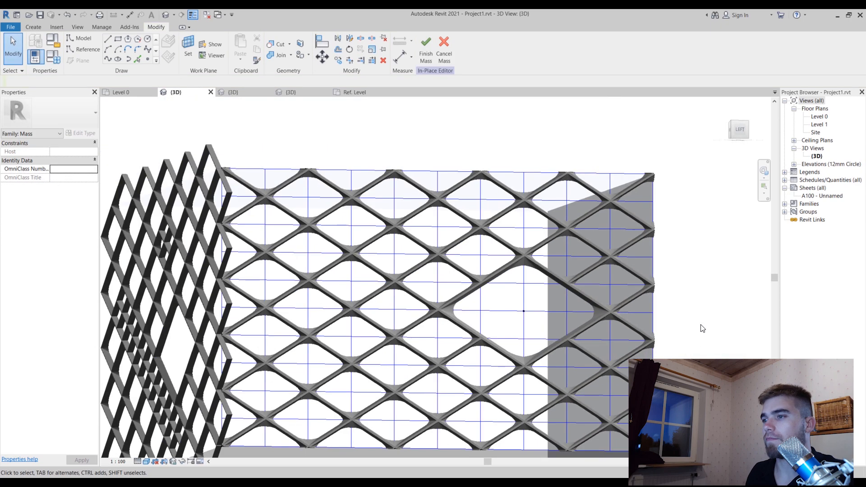
{"action": "middle_click_drag", "start_coordinate": [333, 342], "coordinate": [274, 430], "text": "shift"}
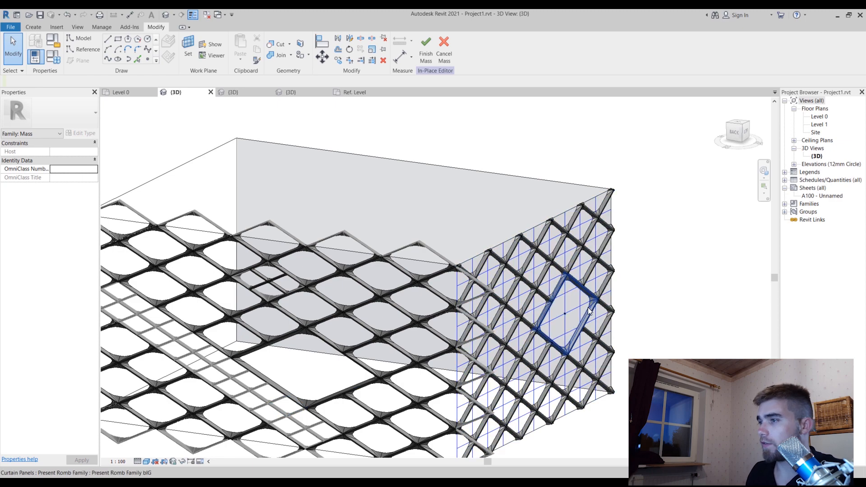
{"action": "scroll", "coordinate": [639, 252], "scroll_direction": "down", "scroll_amount": 2}
{"action": "scroll", "coordinate": [232, 384], "scroll_direction": "up", "scroll_amount": 4}
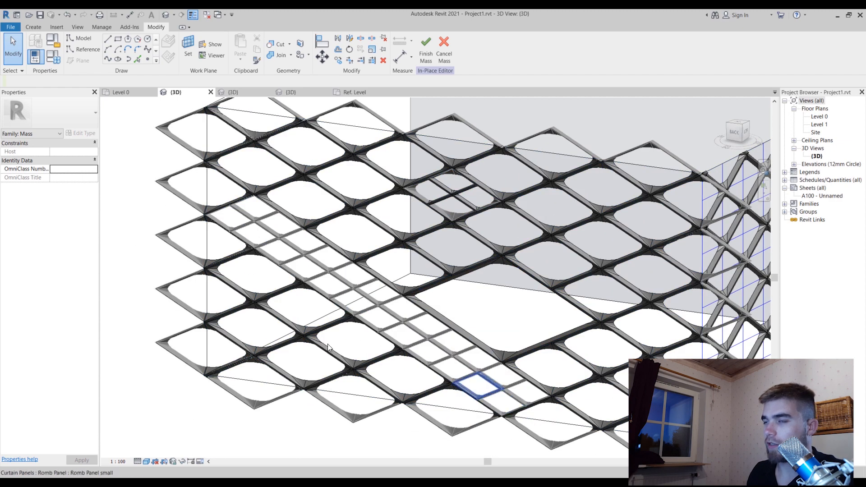
{"action": "scroll", "coordinate": [327, 344], "scroll_direction": "down", "scroll_amount": 2}
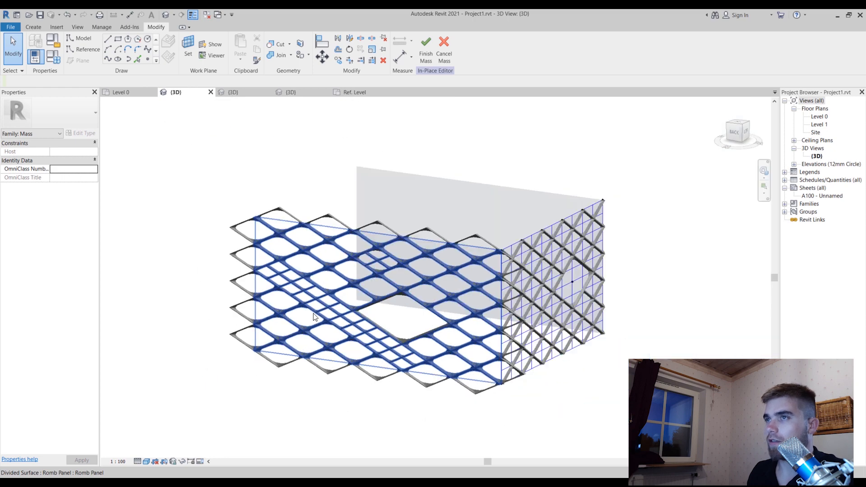
{"action": "left_click", "coordinate": [393, 364]}
{"action": "middle_click_drag", "start_coordinate": [605, 353], "coordinate": [471, 386], "text": "shift"}
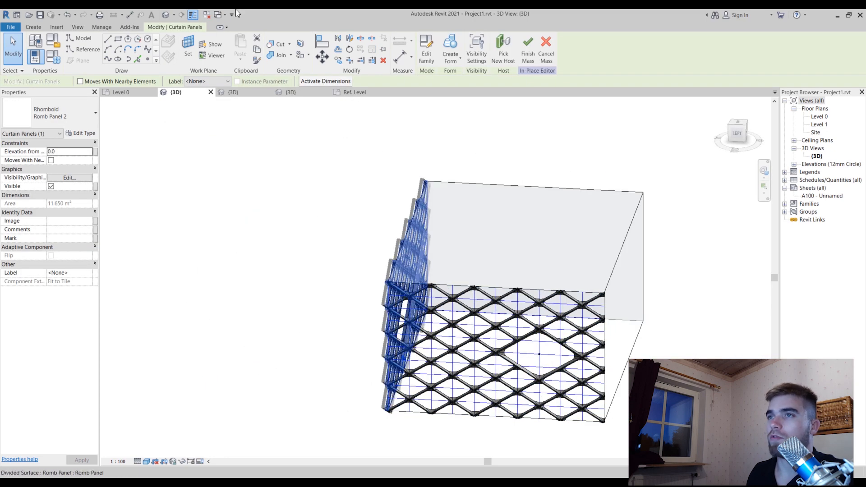
Create a new family from the Metric Curtain Panel Pattern Based template
{"action": "left_click", "coordinate": [13, 27]}
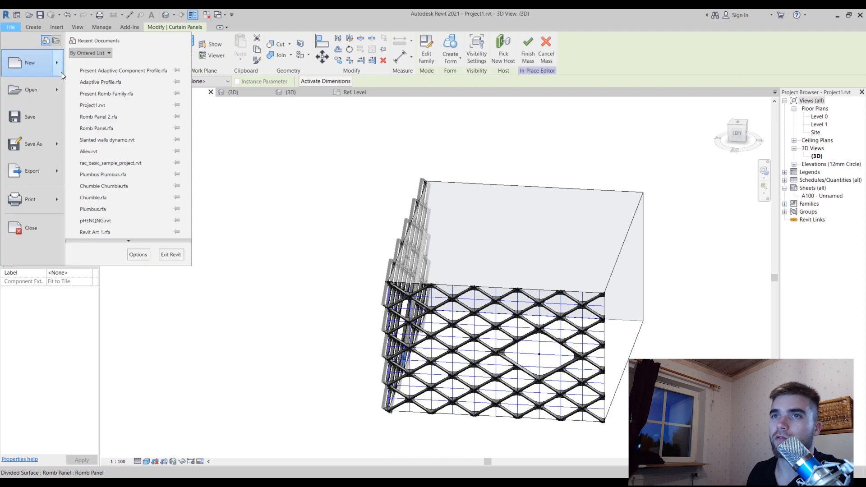
{"action": "mouse_move", "coordinate": [58, 66]}
{"action": "left_click", "coordinate": [139, 88]}
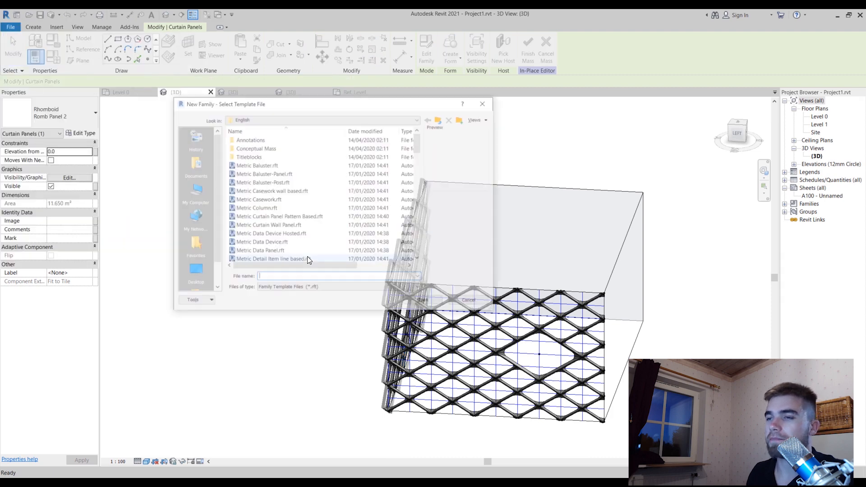
{"action": "left_click", "coordinate": [283, 234]}
{"action": "left_click", "coordinate": [261, 181]}
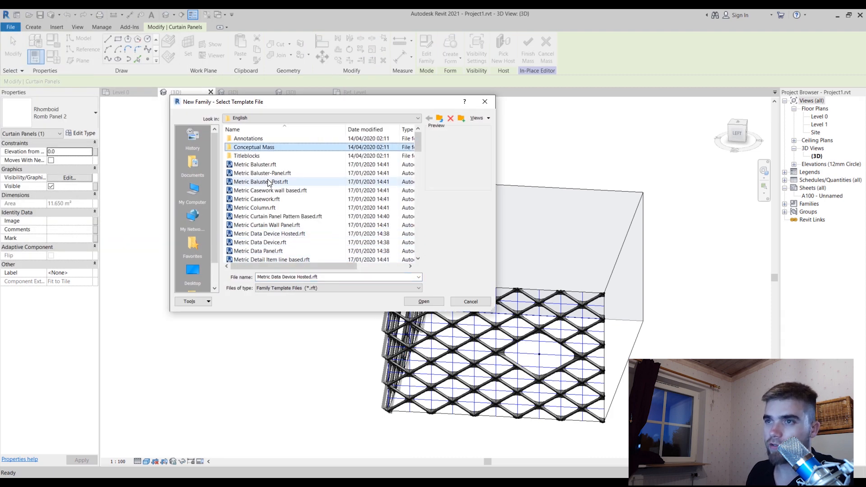
{"action": "scroll", "coordinate": [277, 201], "scroll_direction": "down", "scroll_amount": 1}
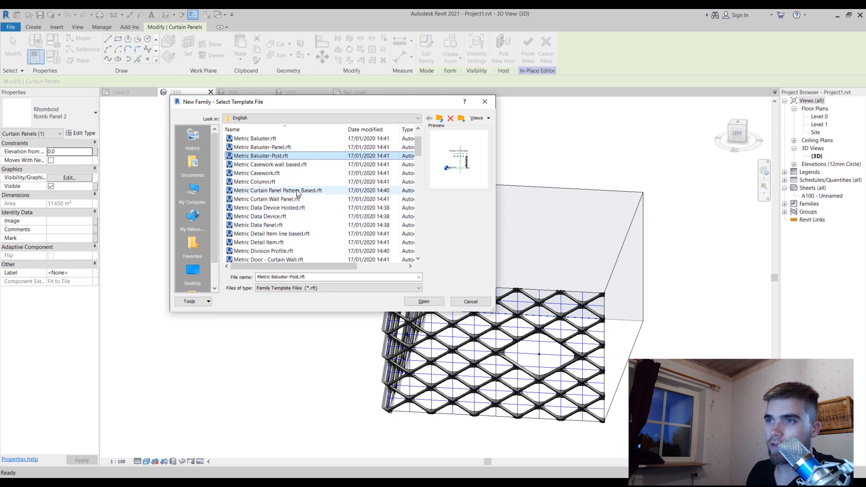
{"action": "left_click", "coordinate": [277, 191]}
{"action": "left_click", "coordinate": [423, 301]}
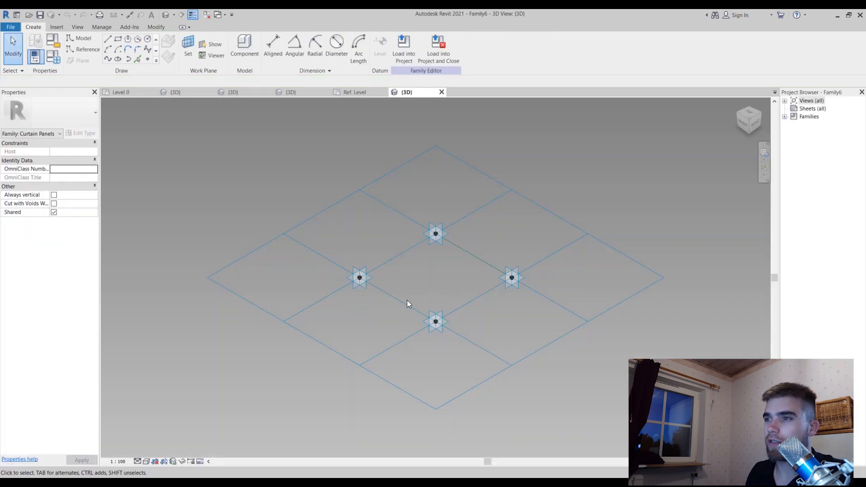
Change the new family's tile pattern grid from Rectangle to Rhomboid
{"action": "left_click", "coordinate": [407, 300]}
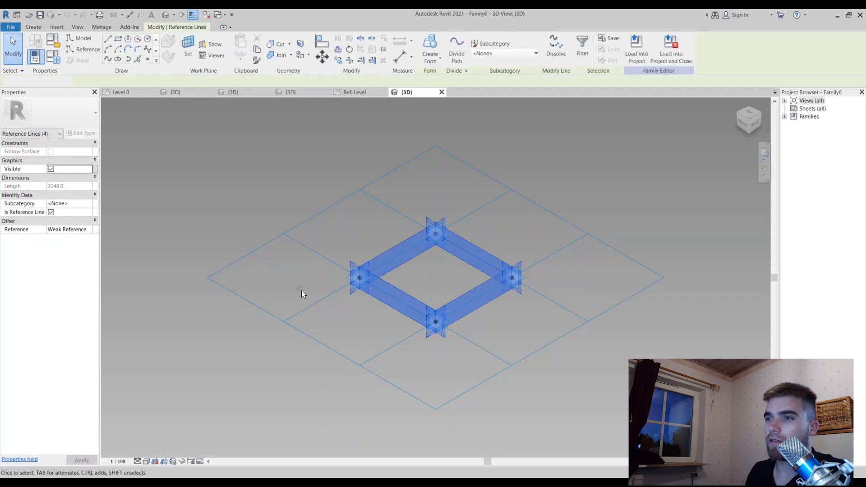
{"action": "left_click", "coordinate": [301, 290]}
{"action": "left_click", "coordinate": [297, 328]}
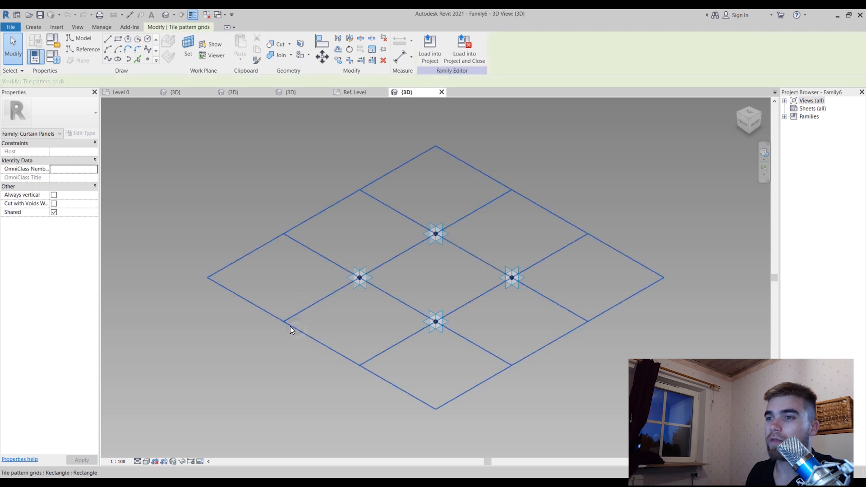
{"action": "left_click", "coordinate": [55, 112]}
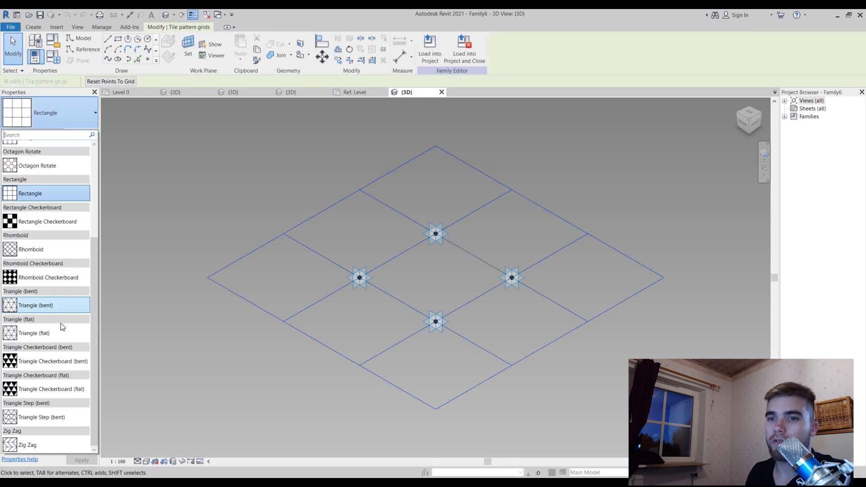
{"action": "left_click", "coordinate": [47, 249]}
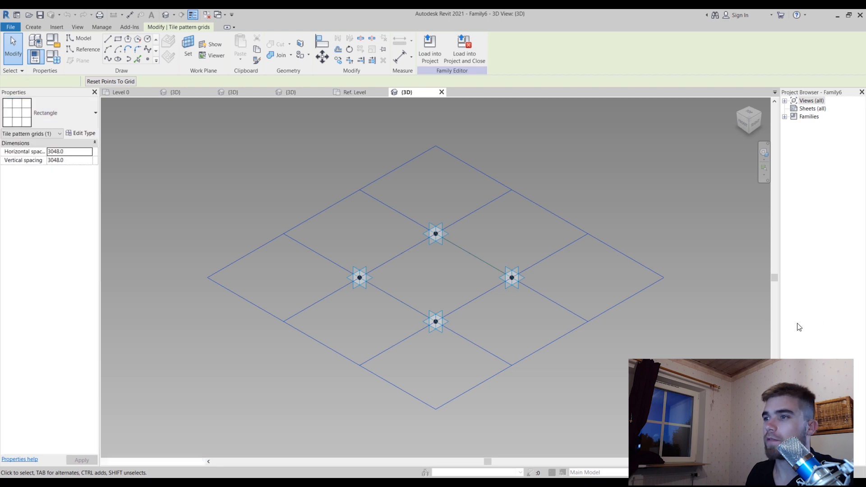
Draw a spline model line from the midpoint of the side between points 1 and 2 to the midpoint of the opposite side
{"action": "middle_click_drag", "start_coordinate": [690, 256], "coordinate": [559, 259], "text": "shift"}
{"action": "scroll", "coordinate": [486, 261], "scroll_direction": "up", "scroll_amount": 1}
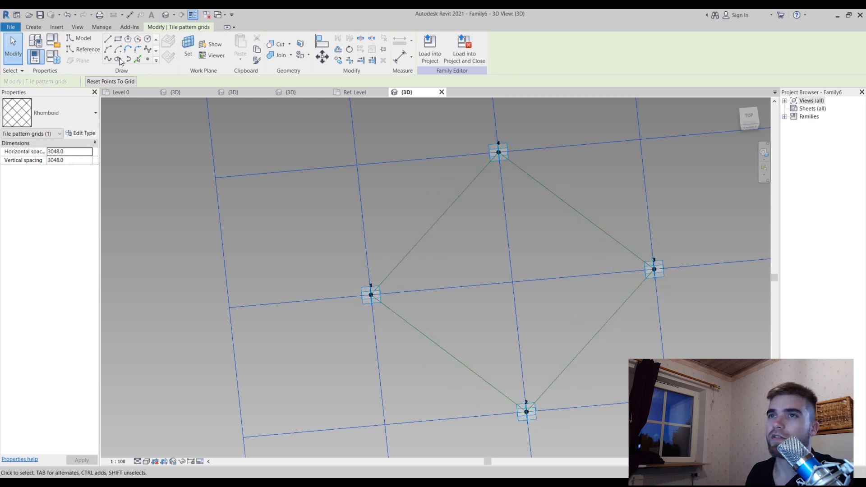
{"action": "left_click", "coordinate": [107, 59]}
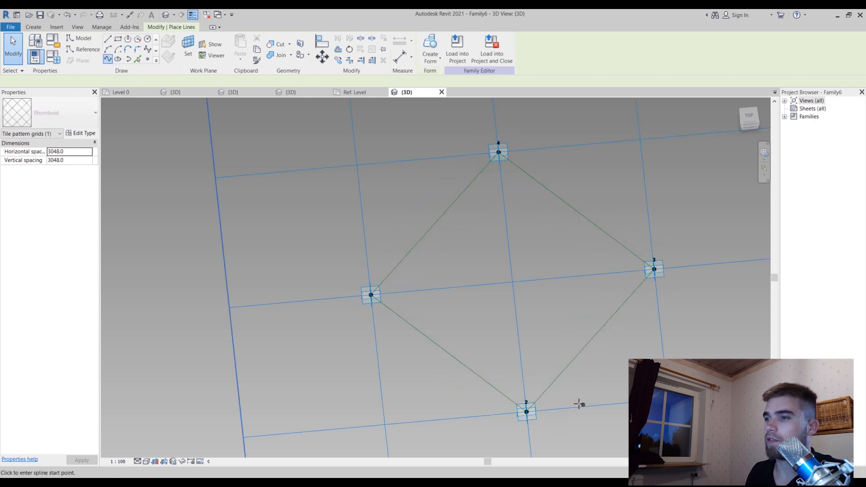
{"action": "left_click", "coordinate": [449, 354]}
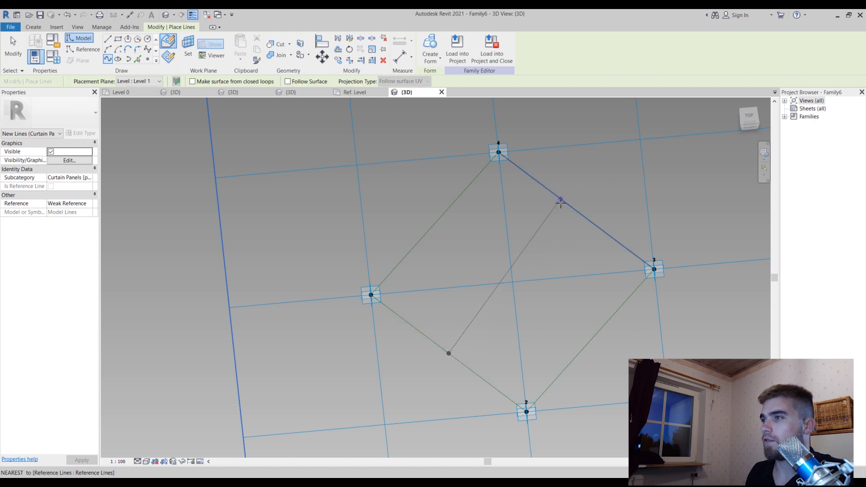
{"action": "left_click", "coordinate": [576, 210]}
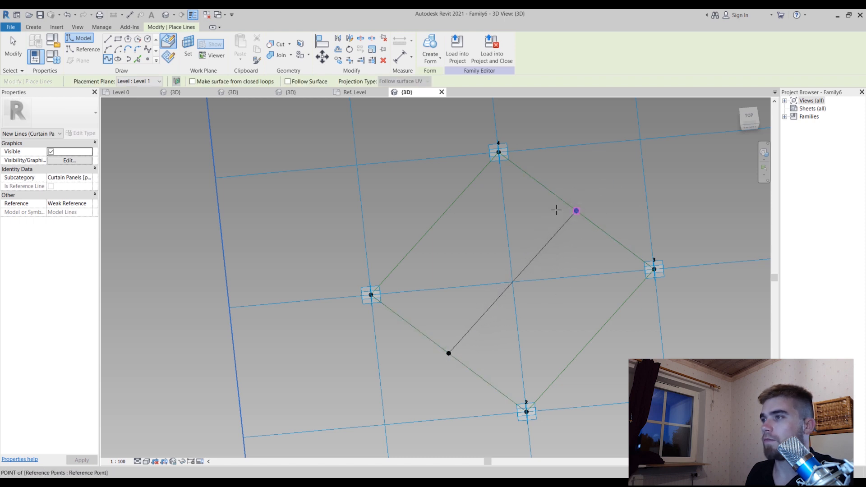
{"action": "key", "text": "Escape"}
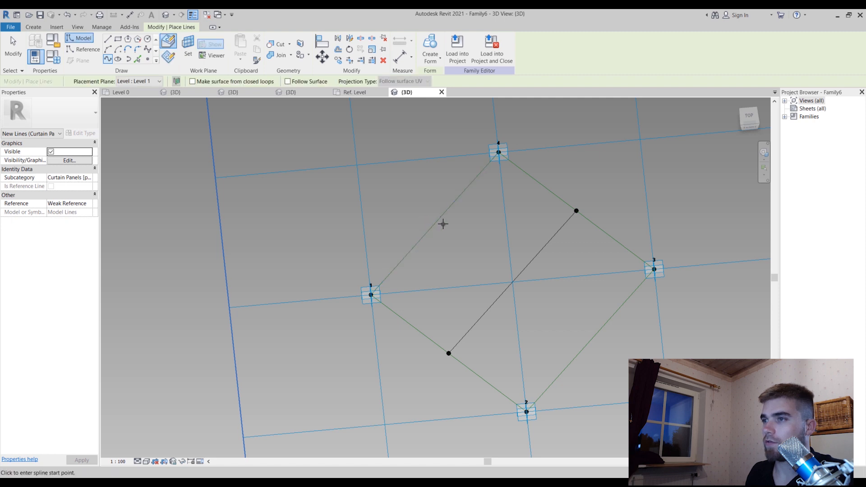
Draw a second spline line between the midpoints of sides 1–4 and 2–3, end line placement, and select a line at the crossing
{"action": "left_click", "coordinate": [434, 224]}
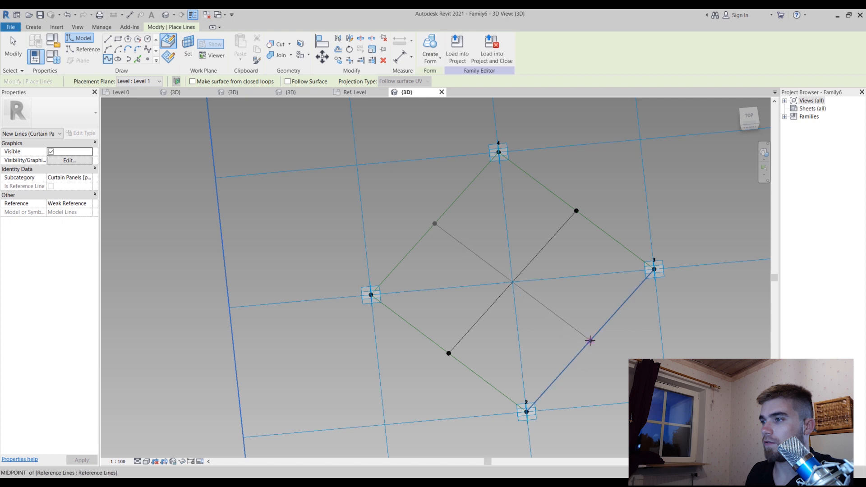
{"action": "left_click", "coordinate": [590, 340]}
{"action": "key", "text": "Escape"}
{"action": "key", "text": "Escape"}
{"action": "left_click", "coordinate": [518, 288]}
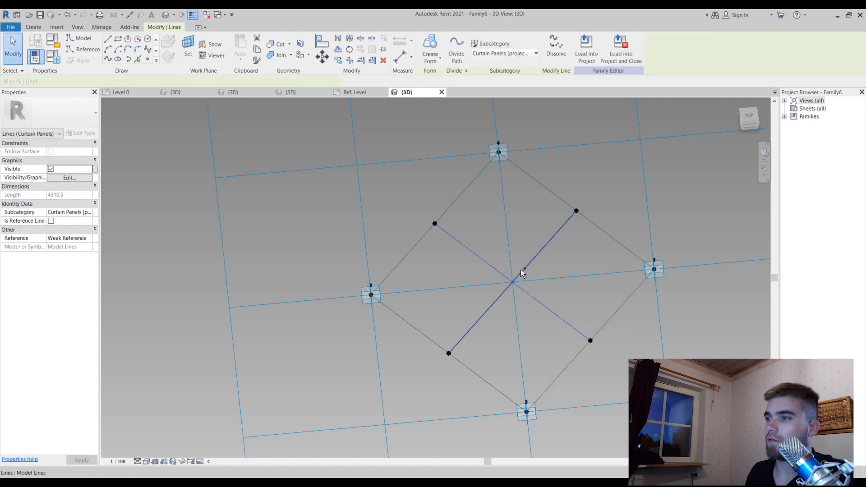
Convert the two crossing model lines inside the rhomboid into reference lines
{"action": "left_click", "coordinate": [521, 271], "text": "ctrl"}
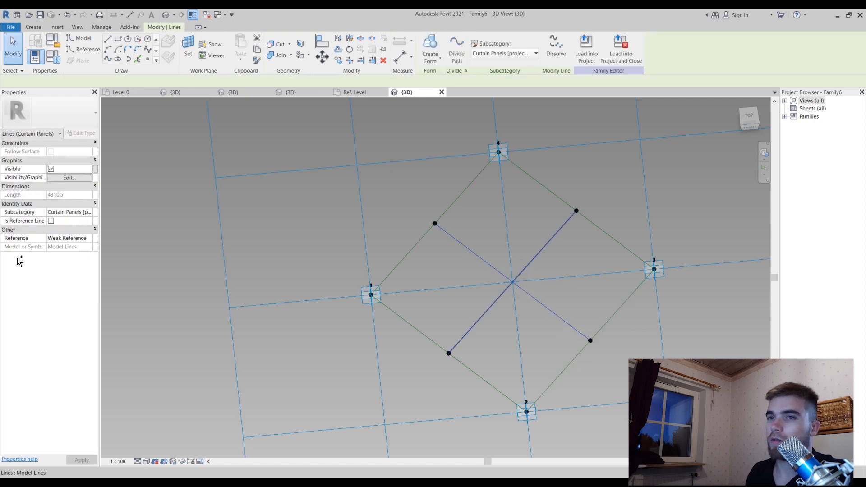
{"action": "left_click", "coordinate": [51, 221]}
{"action": "middle_click_drag", "start_coordinate": [508, 230], "coordinate": [528, 304], "text": "shift"}
{"action": "left_click", "coordinate": [528, 304]}
{"action": "scroll", "coordinate": [527, 304], "scroll_direction": "up", "scroll_amount": 1}
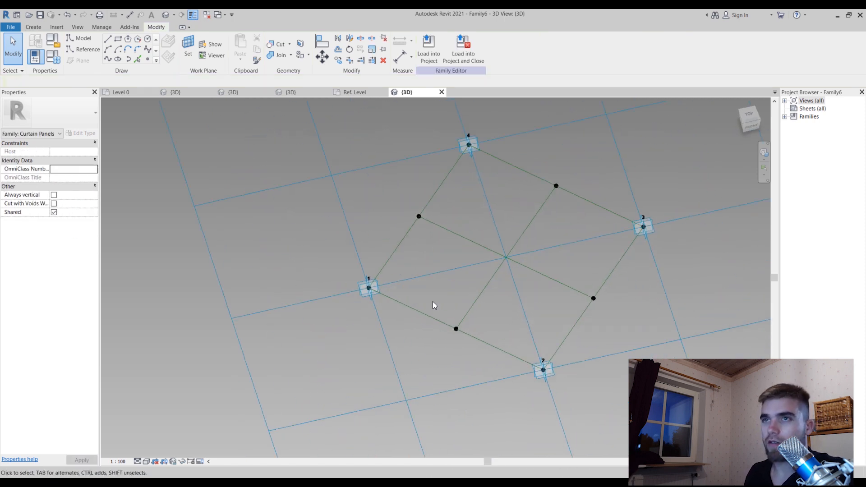
Place a reference point where the two reference lines cross at the rhomboid's centre
{"action": "left_click", "coordinate": [147, 59]}
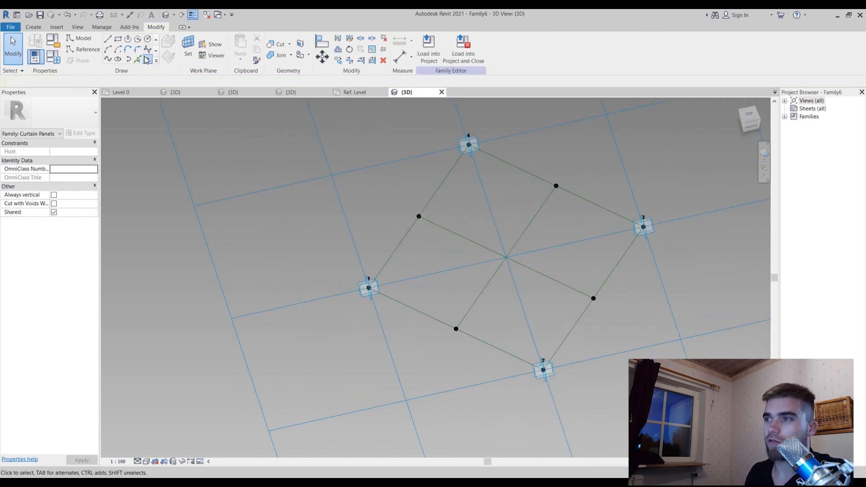
{"action": "left_click", "coordinate": [507, 255]}
{"action": "key", "text": "Escape"}
{"action": "key", "text": "Escape"}
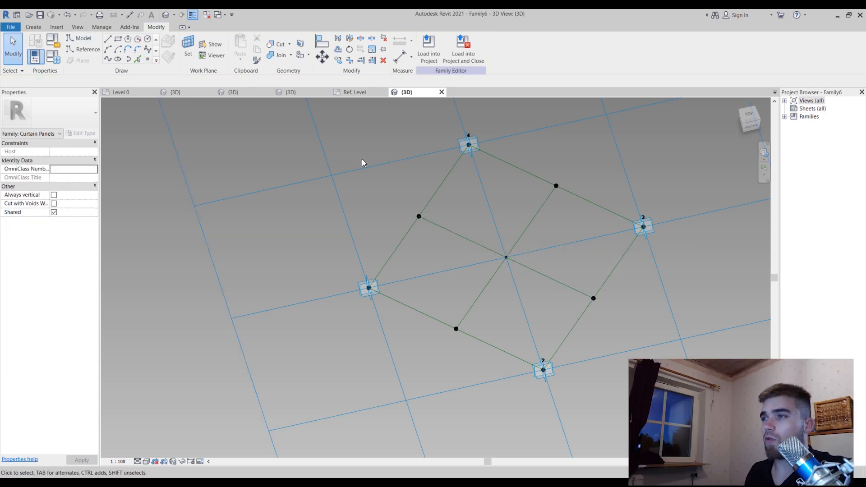
Load the Present Romb Family into Family6 only, leaving Project1.rvt out
{"action": "left_click", "coordinate": [354, 92]}
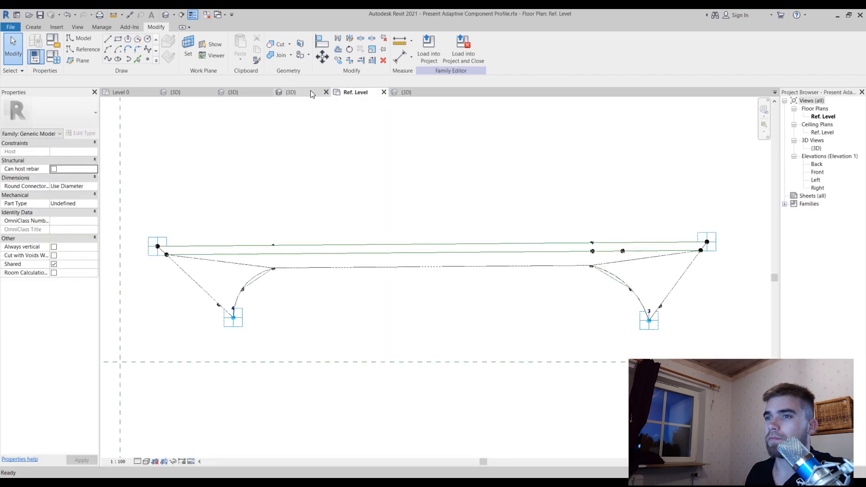
{"action": "left_click", "coordinate": [297, 91]}
{"action": "left_click", "coordinate": [234, 91]}
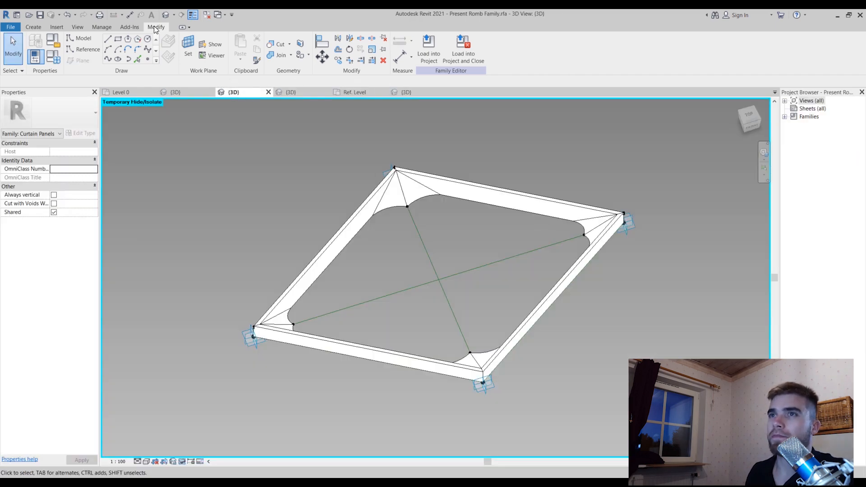
{"action": "left_click", "coordinate": [428, 49]}
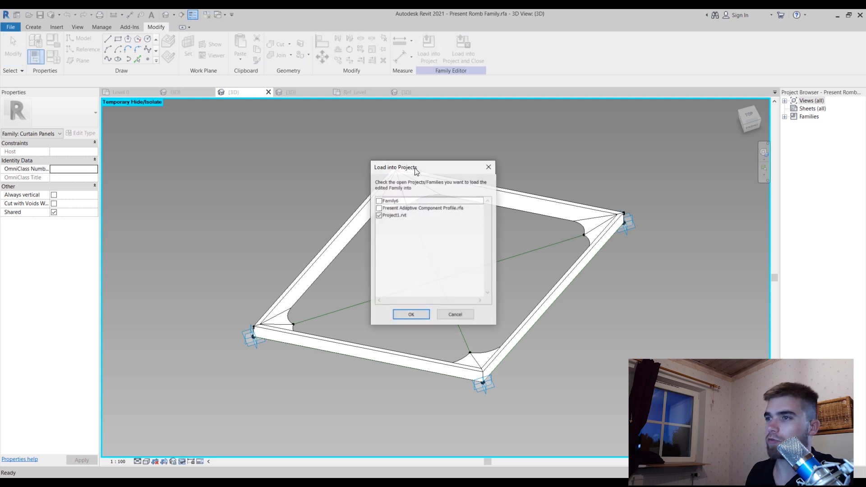
{"action": "left_click", "coordinate": [378, 201]}
{"action": "left_click", "coordinate": [378, 215]}
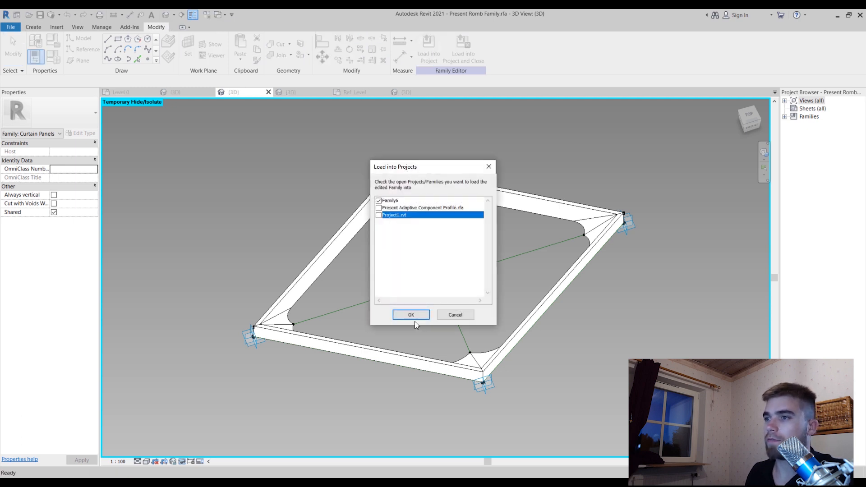
{"action": "left_click", "coordinate": [412, 314]}
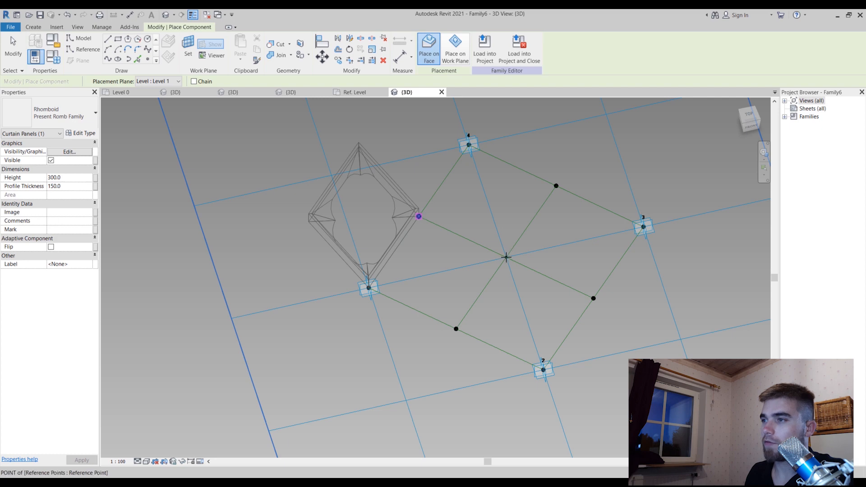
Place a Present Romb Family panel in the quarter at point 1, using the adjacent side midpoints and the centre point
{"action": "left_click", "coordinate": [506, 257]}
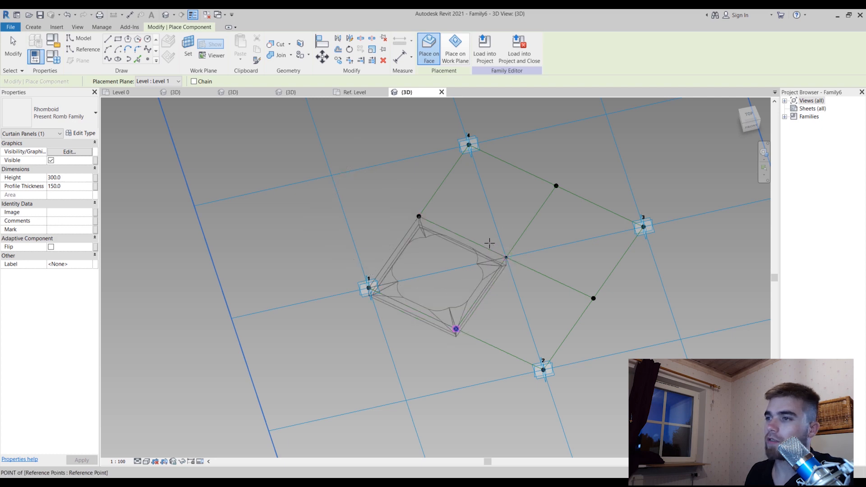
{"action": "left_click", "coordinate": [455, 329]}
{"action": "key", "text": "Escape"}
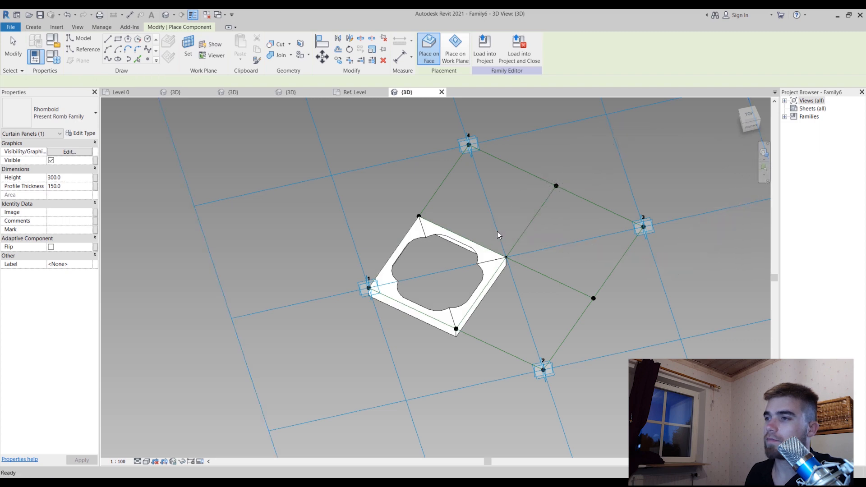
{"action": "scroll", "coordinate": [497, 231], "scroll_direction": "down", "scroll_amount": 3}
{"action": "key", "text": "Escape"}
Enable Flip on the placed rhomboid panel and leave the panel selected
{"action": "left_click", "coordinate": [487, 254]}
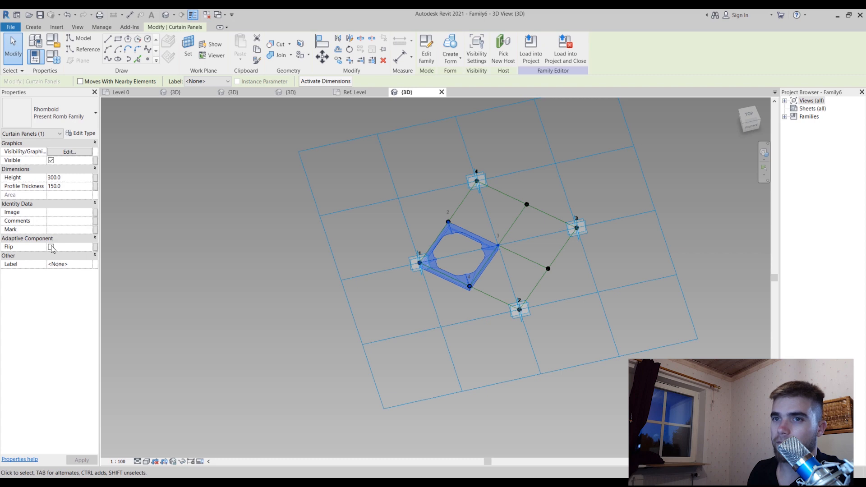
{"action": "left_click", "coordinate": [648, 256]}
{"action": "scroll", "coordinate": [624, 257], "scroll_direction": "up", "scroll_amount": 2}
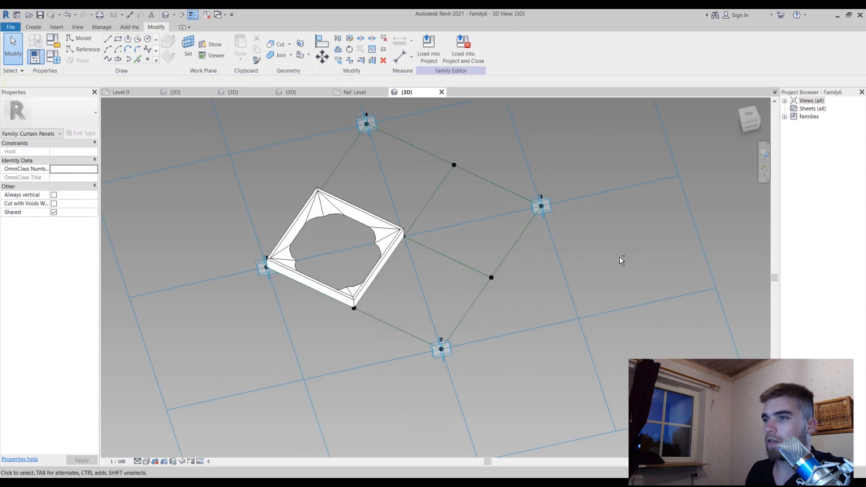
{"action": "middle_click_drag", "start_coordinate": [620, 258], "coordinate": [556, 297], "text": "shift"}
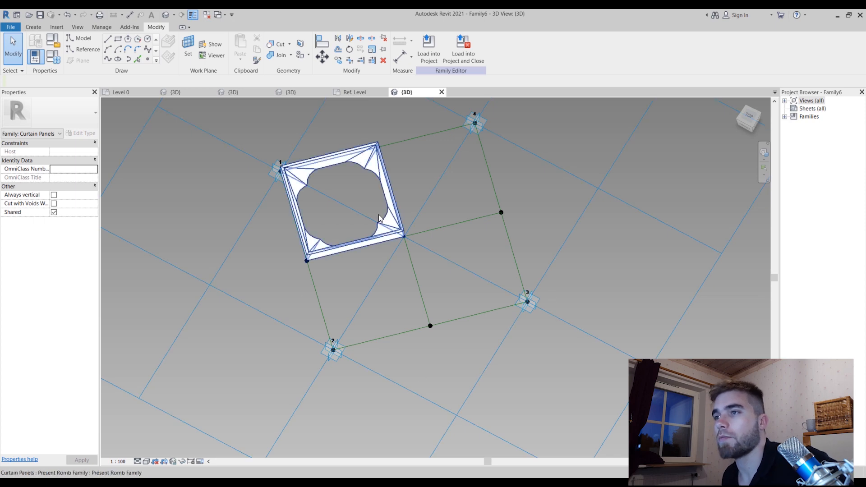
{"action": "left_click", "coordinate": [394, 210]}
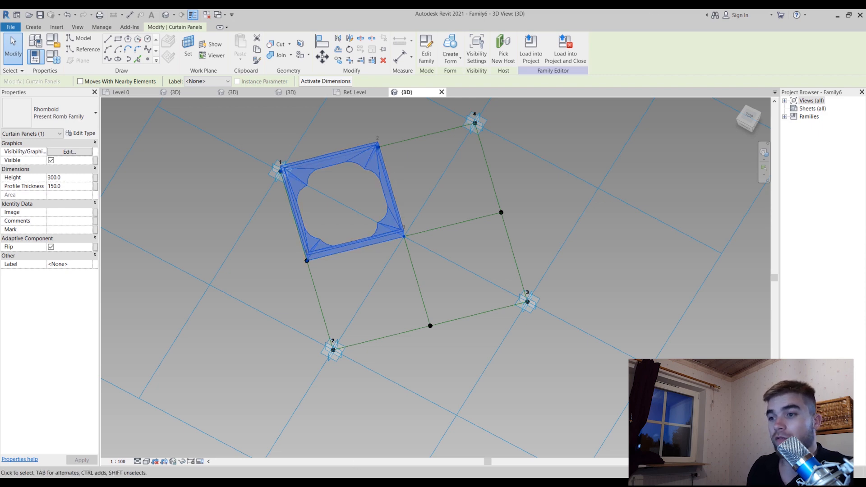
Switch to the Dynamo BIM from Zero to Hero course in the browser and review its overview and lecture list
{"action": "left_click", "coordinate": [322, 483]}
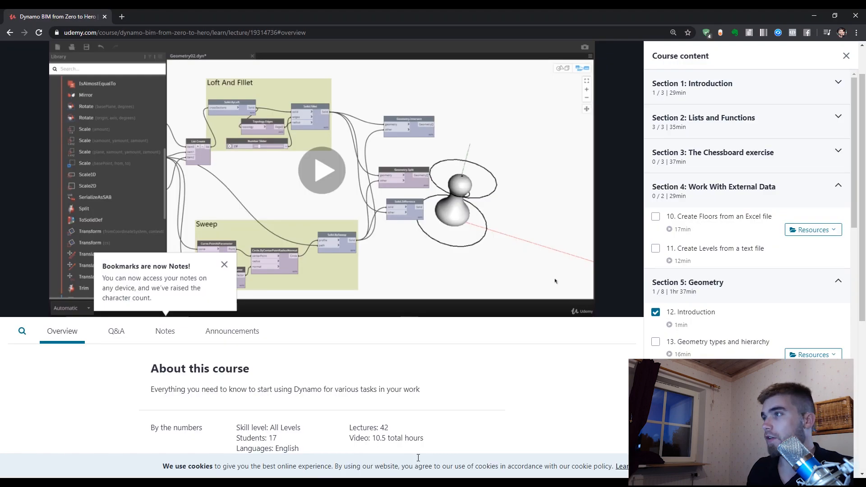
{"action": "scroll", "coordinate": [512, 334], "scroll_direction": "down", "scroll_amount": 1}
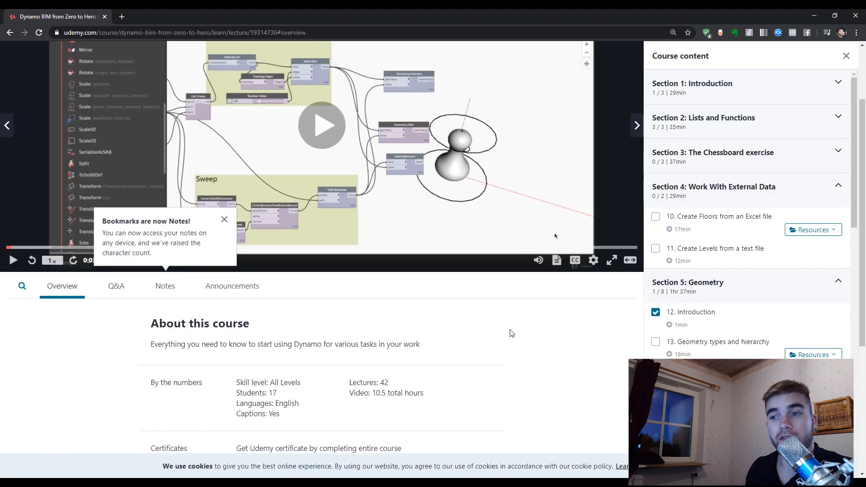
{"action": "scroll", "coordinate": [500, 345], "scroll_direction": "down", "scroll_amount": 2}
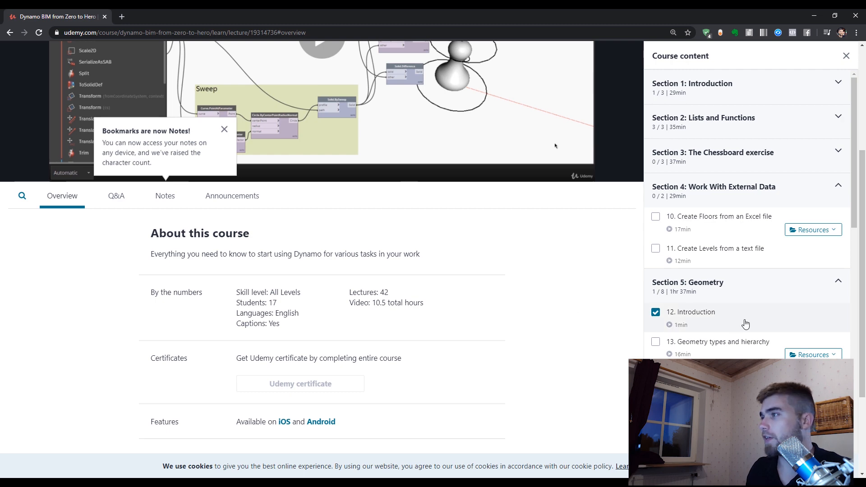
{"action": "scroll", "coordinate": [744, 322], "scroll_direction": "up", "scroll_amount": 5}
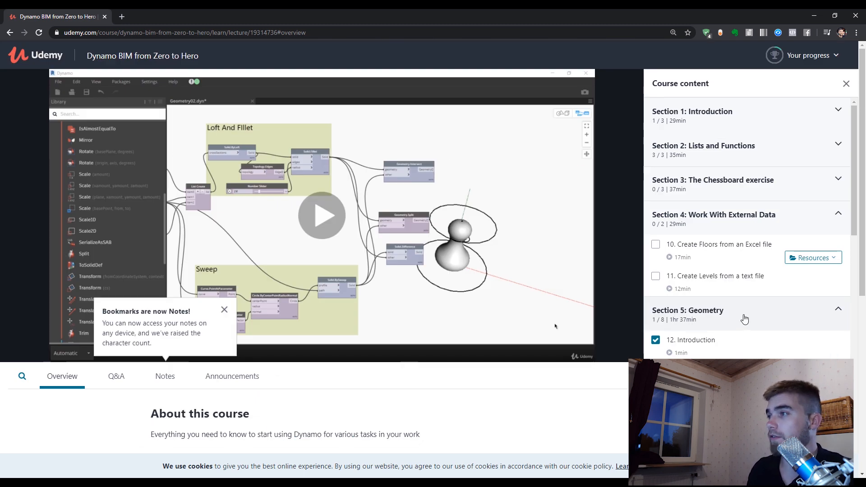
{"action": "scroll", "coordinate": [744, 319], "scroll_direction": "down", "scroll_amount": 15}
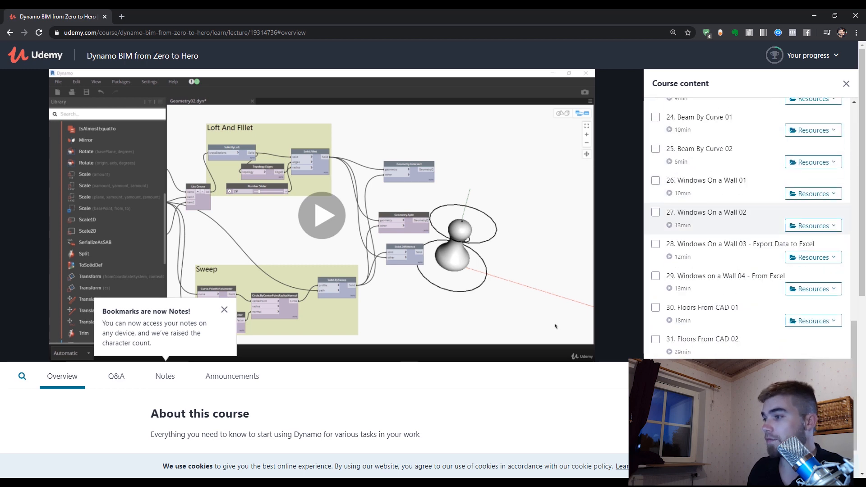
{"action": "scroll", "coordinate": [747, 226], "scroll_direction": "up", "scroll_amount": 10}
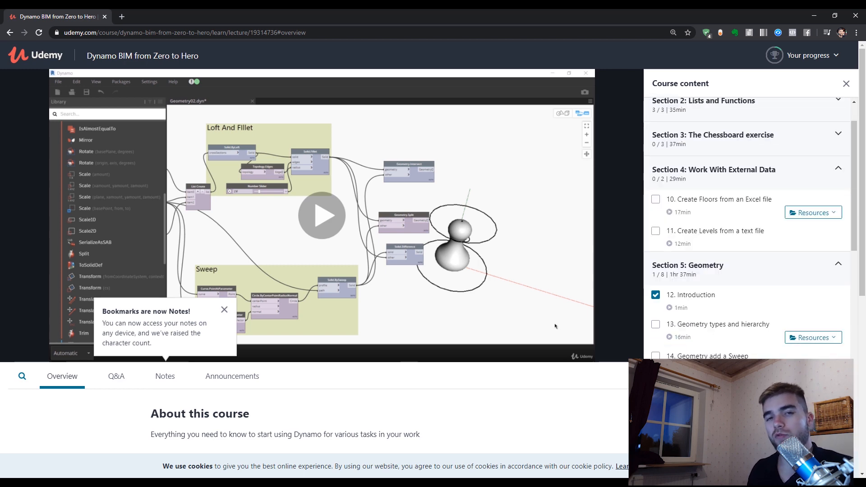
{"action": "scroll", "coordinate": [747, 225], "scroll_direction": "down", "scroll_amount": 12}
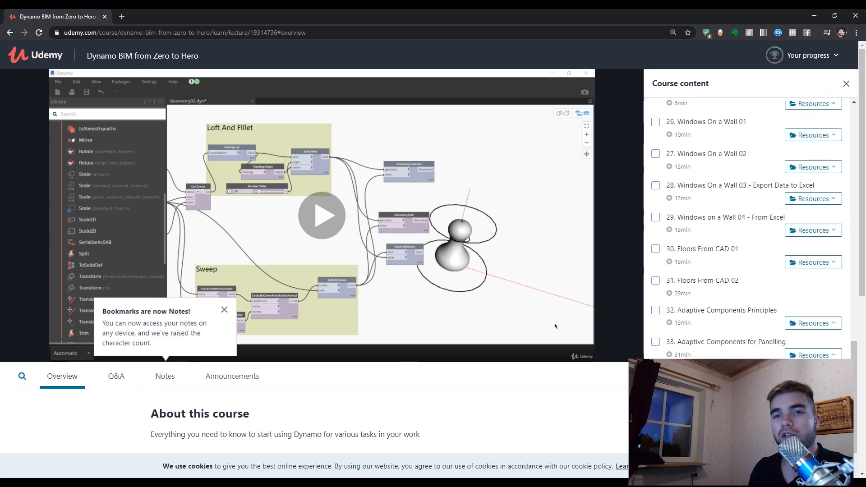
{"action": "scroll", "coordinate": [747, 225], "scroll_direction": "up", "scroll_amount": 3}
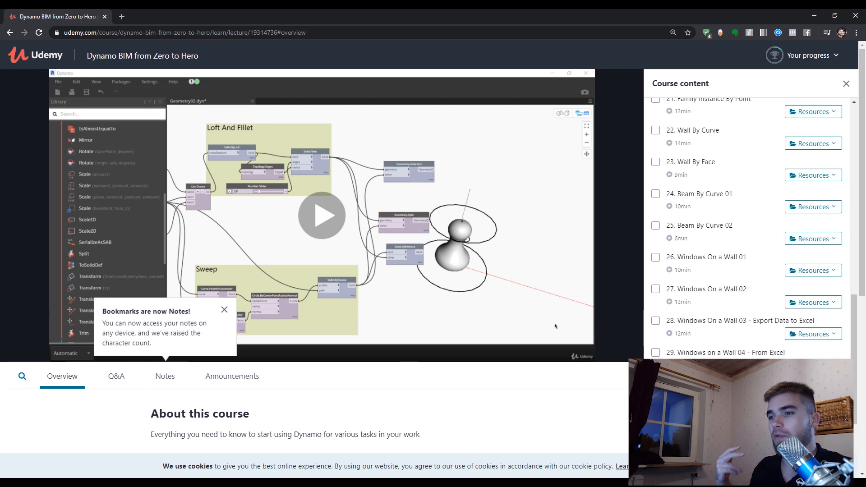
{"action": "scroll", "coordinate": [831, 321], "scroll_direction": "up", "scroll_amount": 9}
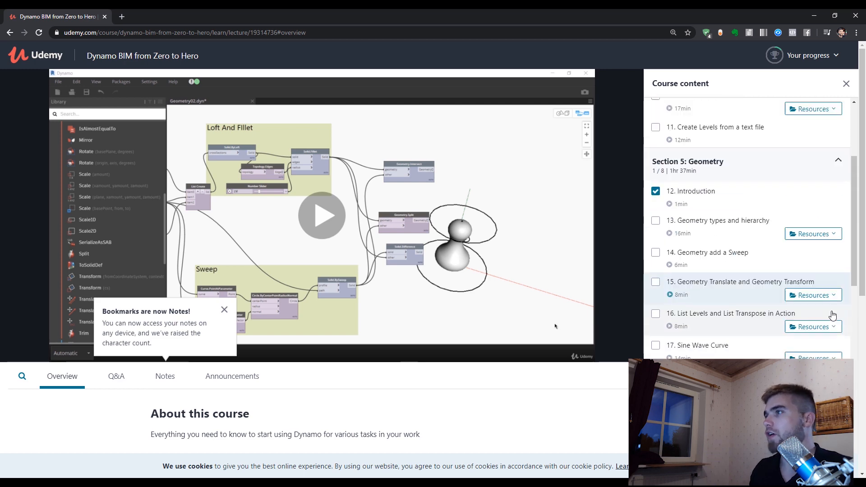
{"action": "scroll", "coordinate": [832, 315], "scroll_direction": "up", "scroll_amount": 4}
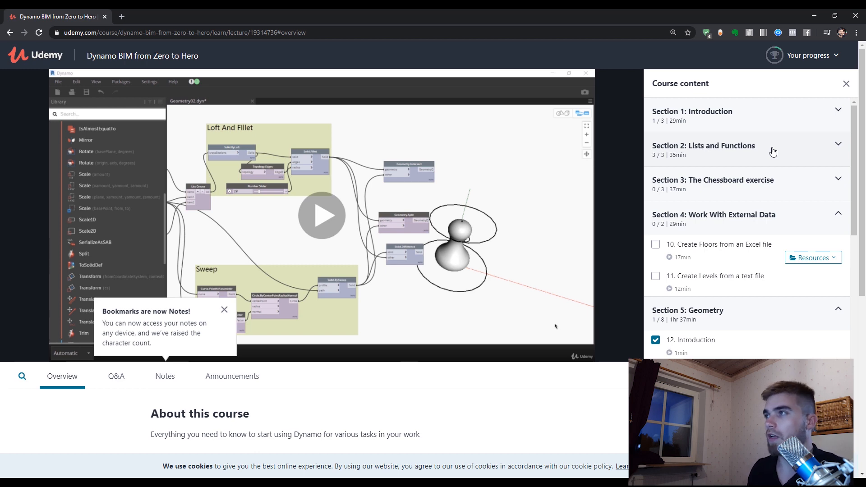
{"action": "scroll", "coordinate": [773, 151], "scroll_direction": "down", "scroll_amount": 15}
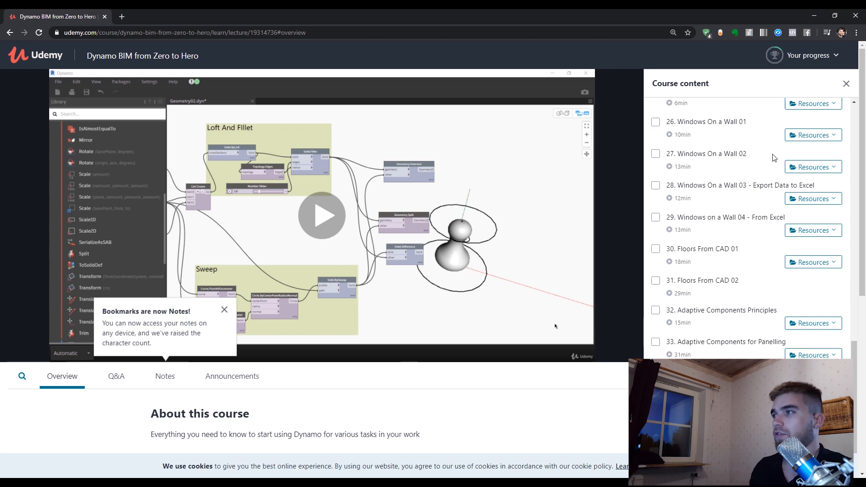
{"action": "scroll", "coordinate": [772, 157], "scroll_direction": "up", "scroll_amount": 7}
{"action": "scroll", "coordinate": [769, 180], "scroll_direction": "down", "scroll_amount": 6}
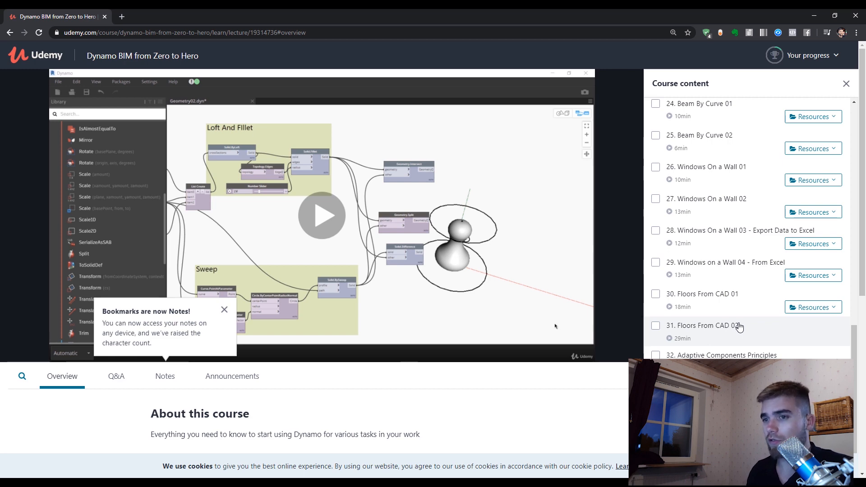
{"action": "scroll", "coordinate": [739, 326], "scroll_direction": "down", "scroll_amount": 1}
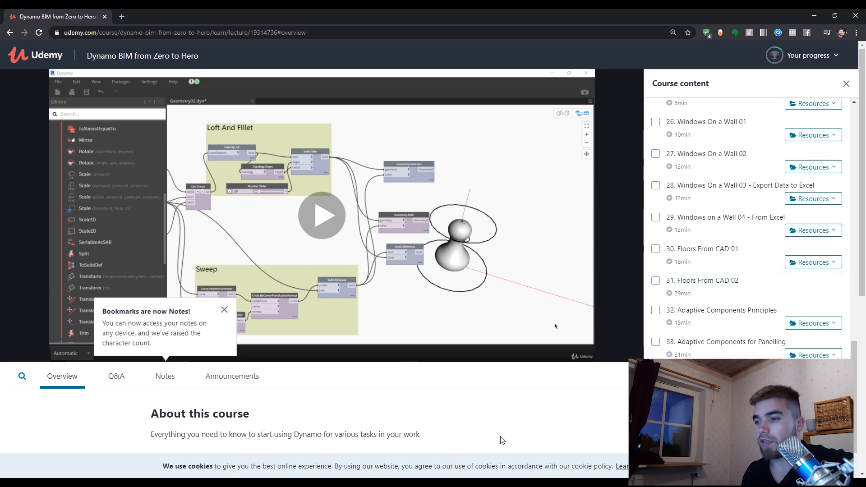
Open revitexperiments.com in a new browser tab and dismiss the ebook subscription pop-up
{"action": "left_click", "coordinate": [121, 17]}
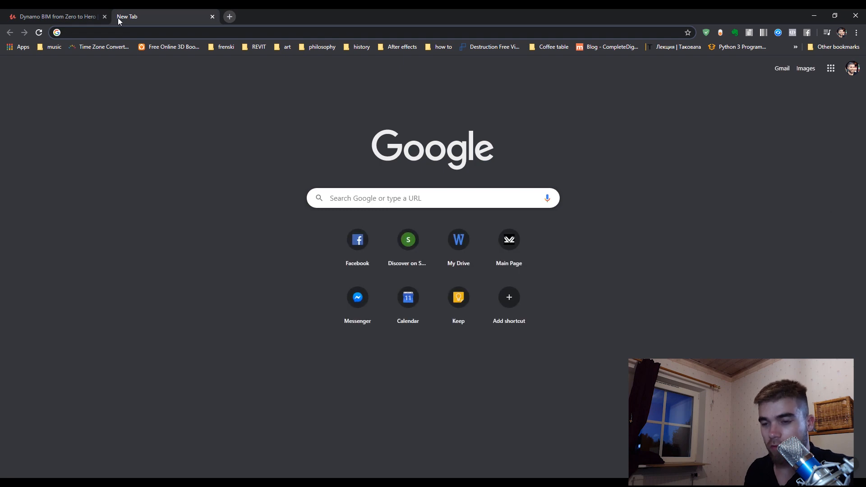
{"action": "type", "text": "REV"}
{"action": "key", "text": "Return"}
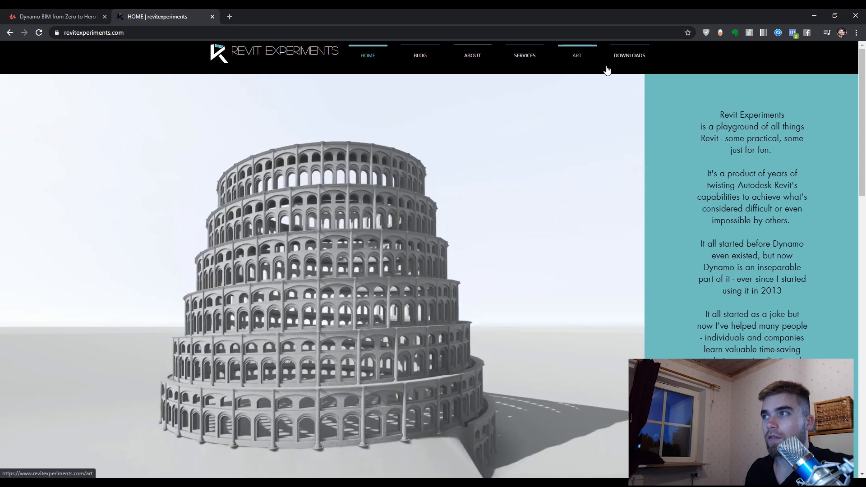
{"action": "mouse_move", "coordinate": [616, 63]}
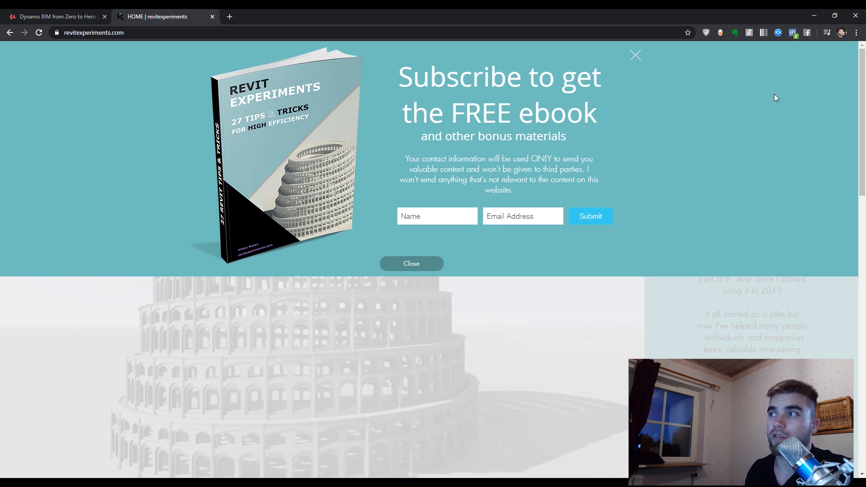
{"action": "left_click", "coordinate": [633, 57]}
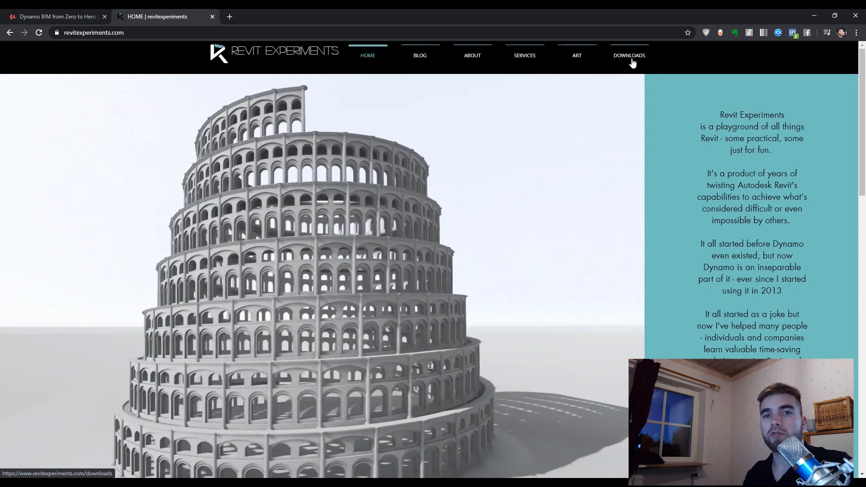